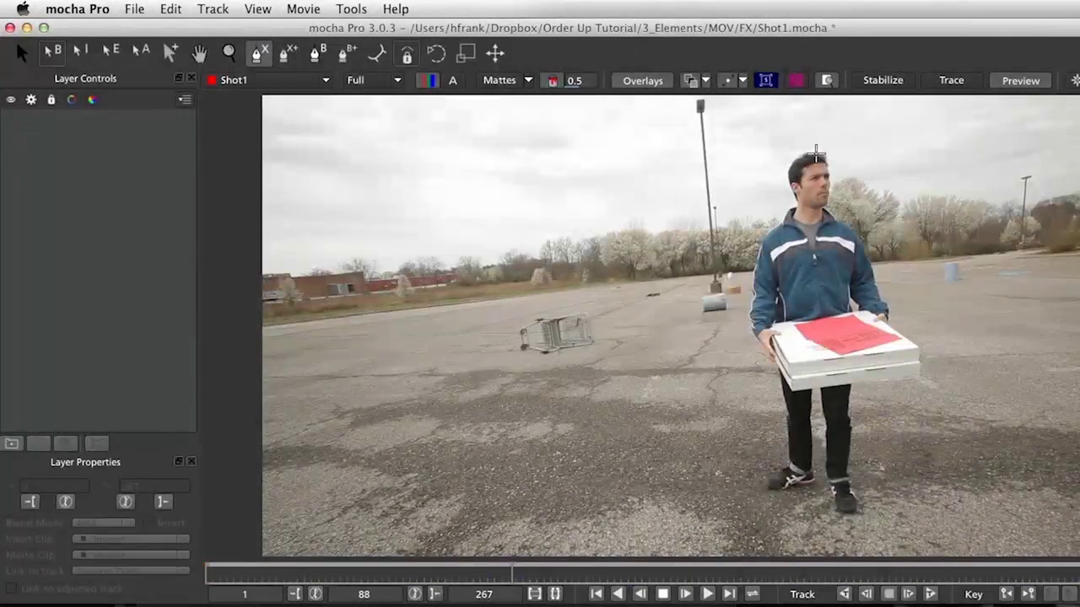
{"action": "left_click", "coordinate": [816, 153]}
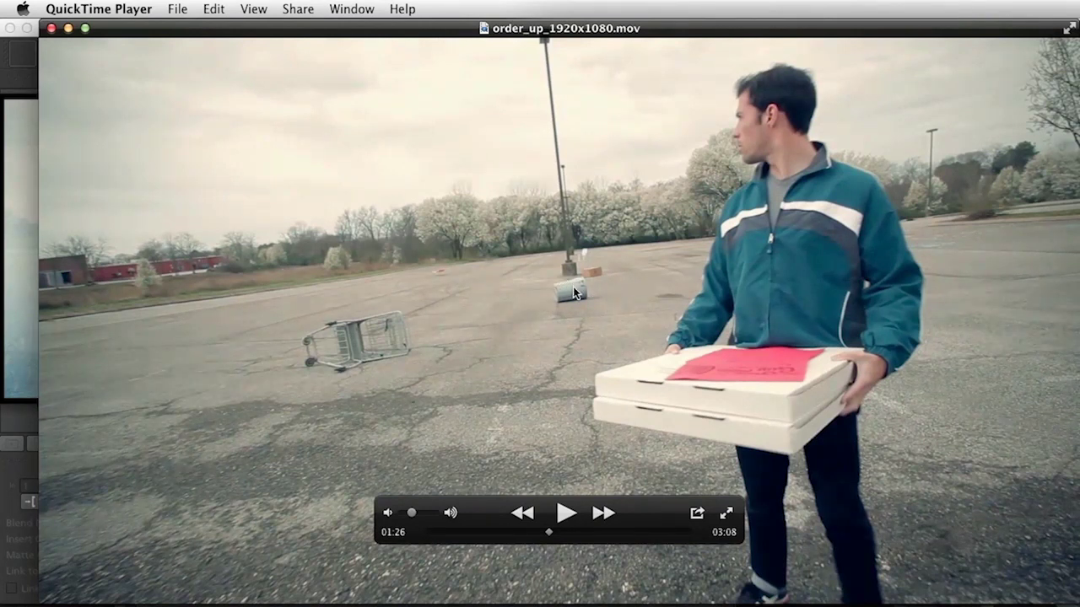
Review the finished shot in order_up_1920x1080.mov and several moments of the side-by-side comparison AB_OrderUp.mov
{"action": "key", "text": "space"}
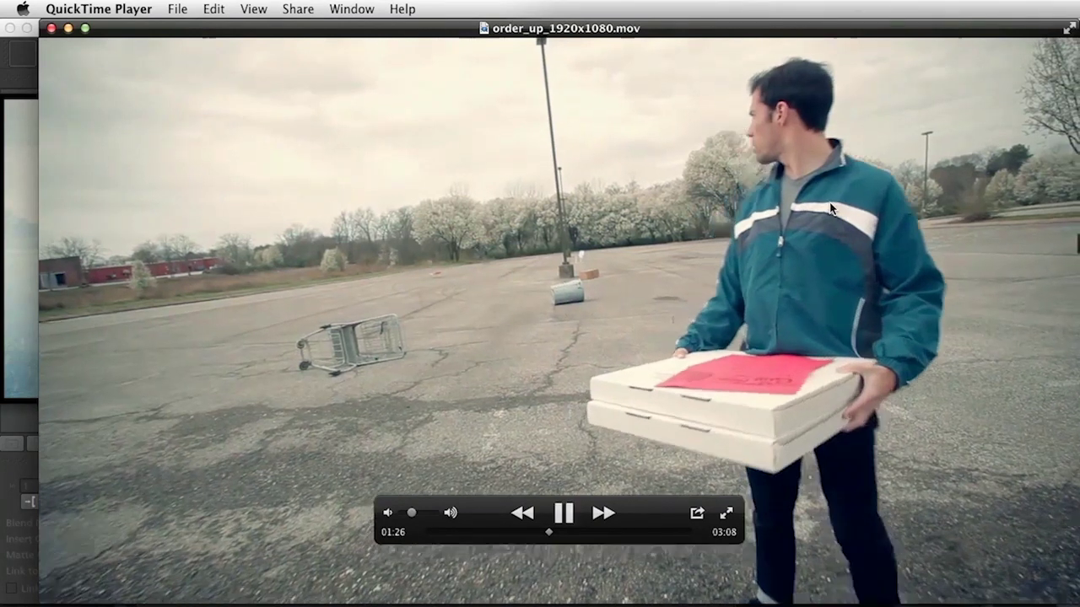
{"action": "key", "text": "space"}
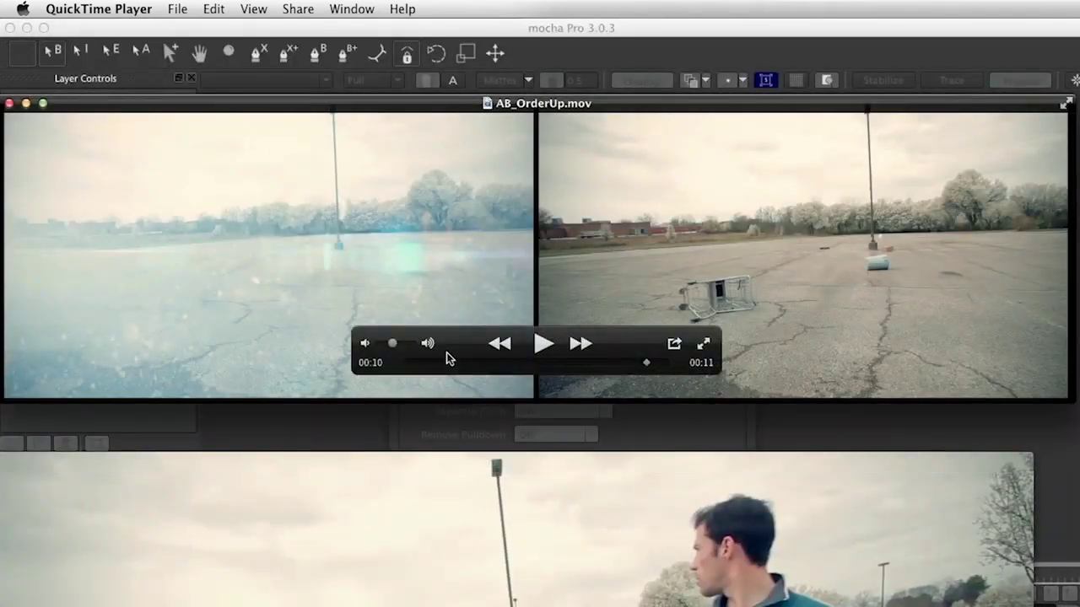
{"action": "left_click_drag", "start_coordinate": [418, 363], "coordinate": [405, 363]}
{"action": "key", "text": "space"}
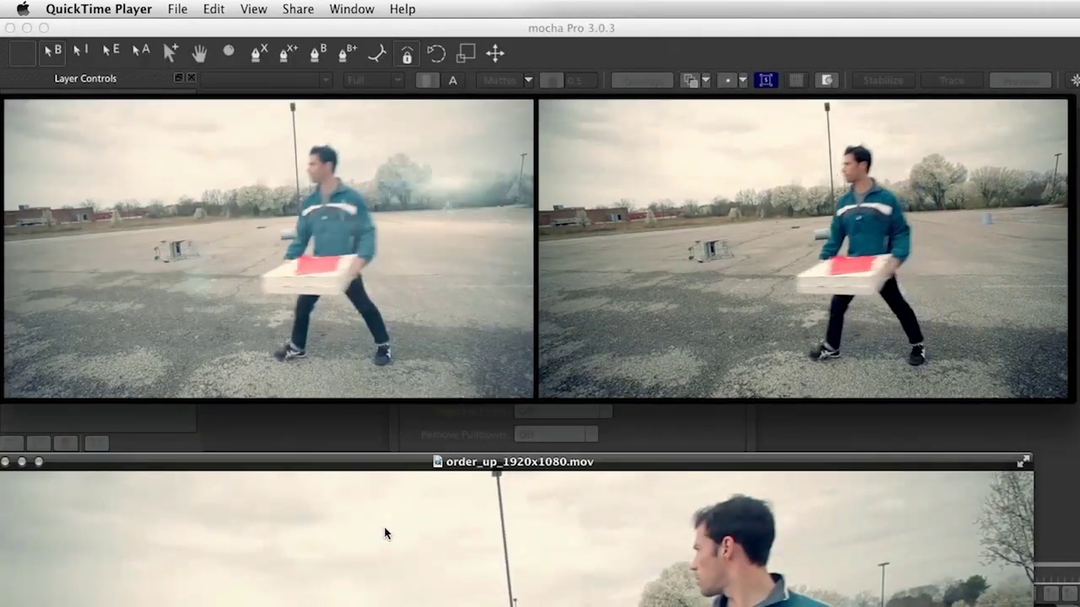
{"action": "mouse_move", "coordinate": [393, 260]}
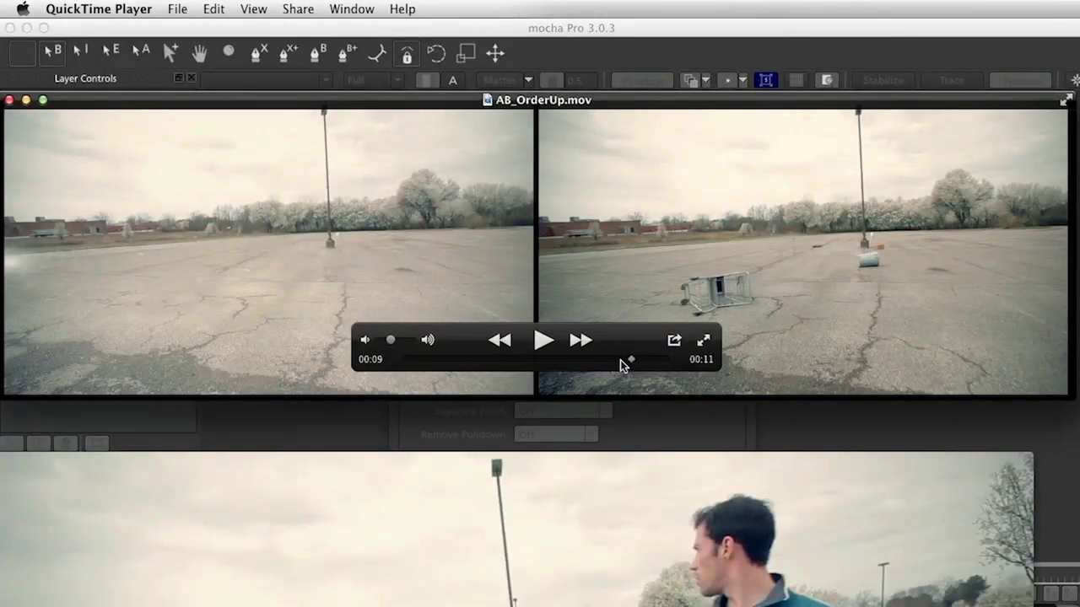
{"action": "left_click_drag", "start_coordinate": [621, 362], "coordinate": [458, 361]}
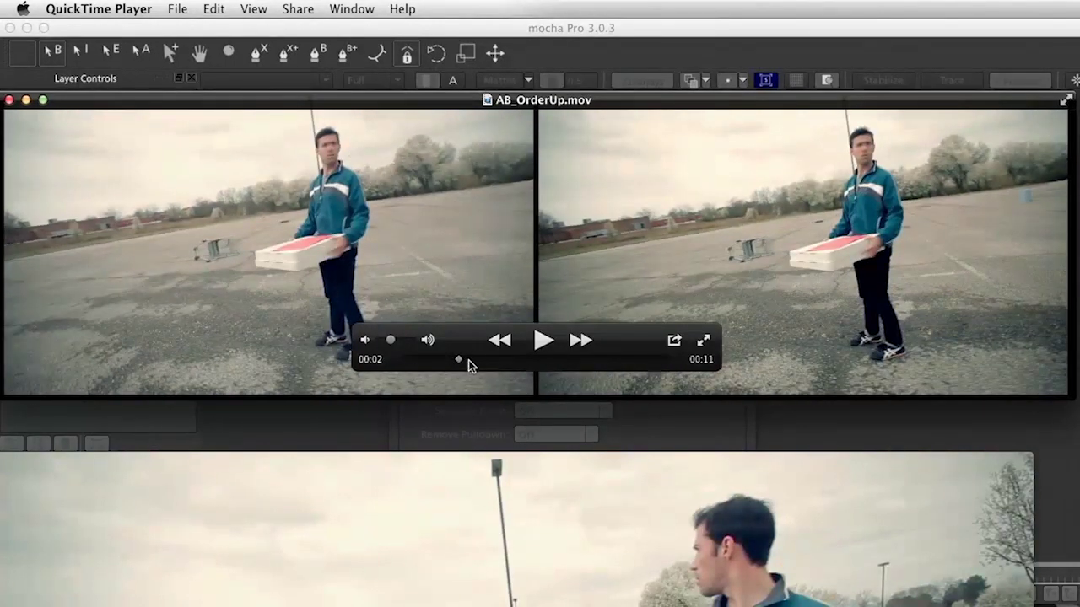
{"action": "left_click_drag", "start_coordinate": [469, 362], "coordinate": [491, 361]}
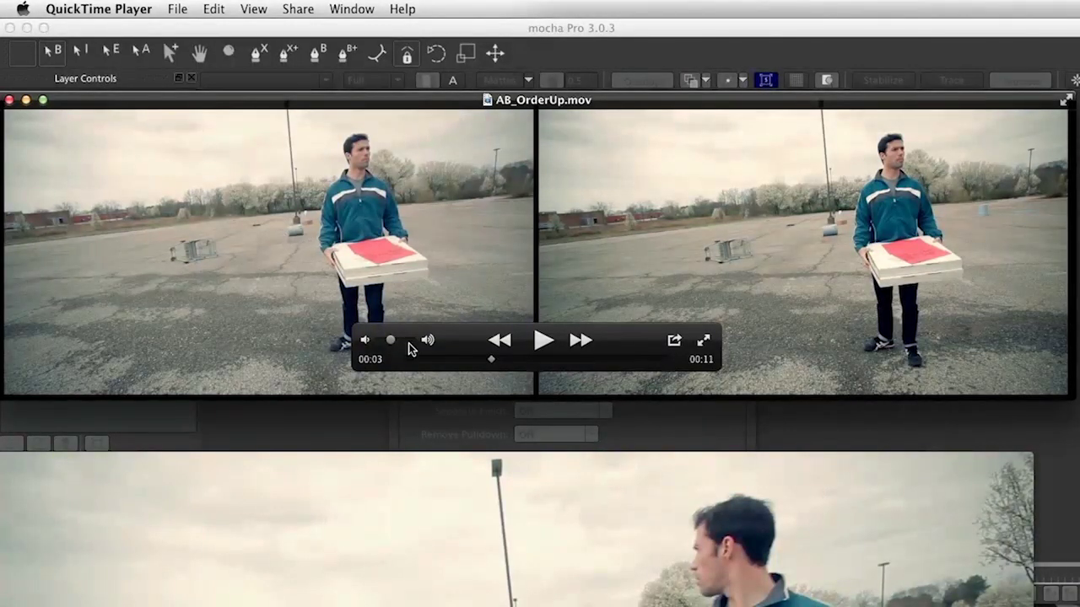
{"action": "left_click_drag", "start_coordinate": [491, 362], "coordinate": [557, 362]}
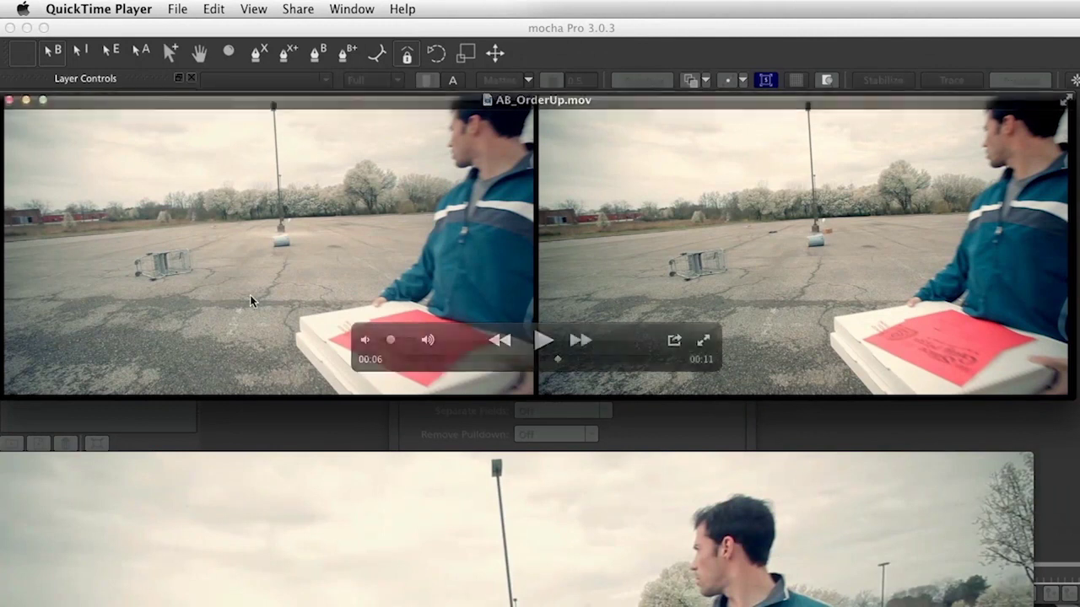
Switch to mocha Pro and select Shot1.mov in the Order Up Tutorial project's 3_Elements/MOV folder as the clip to import
{"action": "key", "text": "super+Tab"}
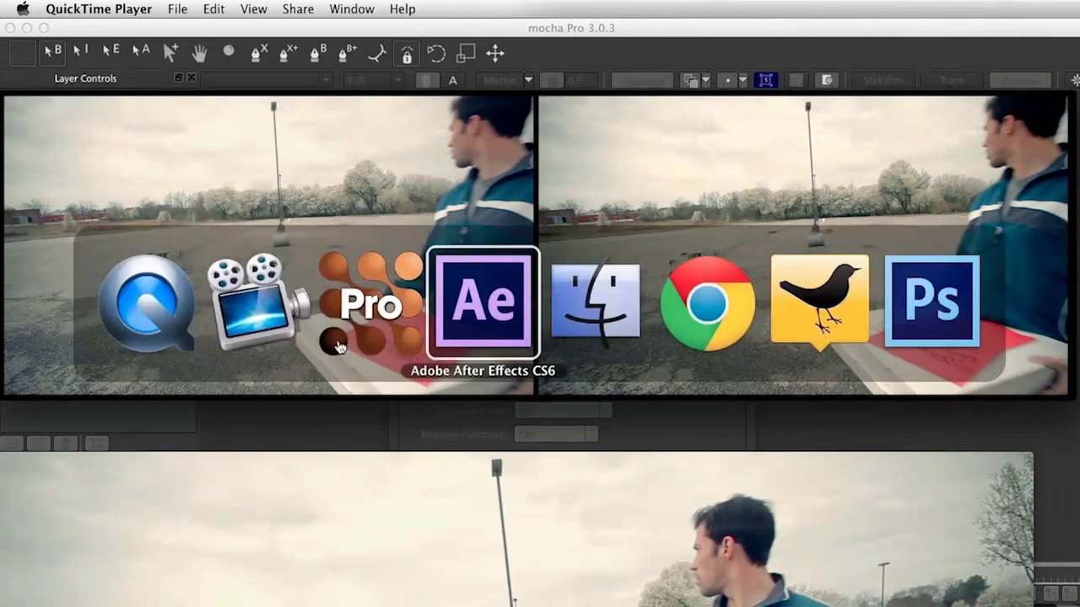
{"action": "left_click", "coordinate": [335, 346]}
{"action": "left_click", "coordinate": [703, 165]}
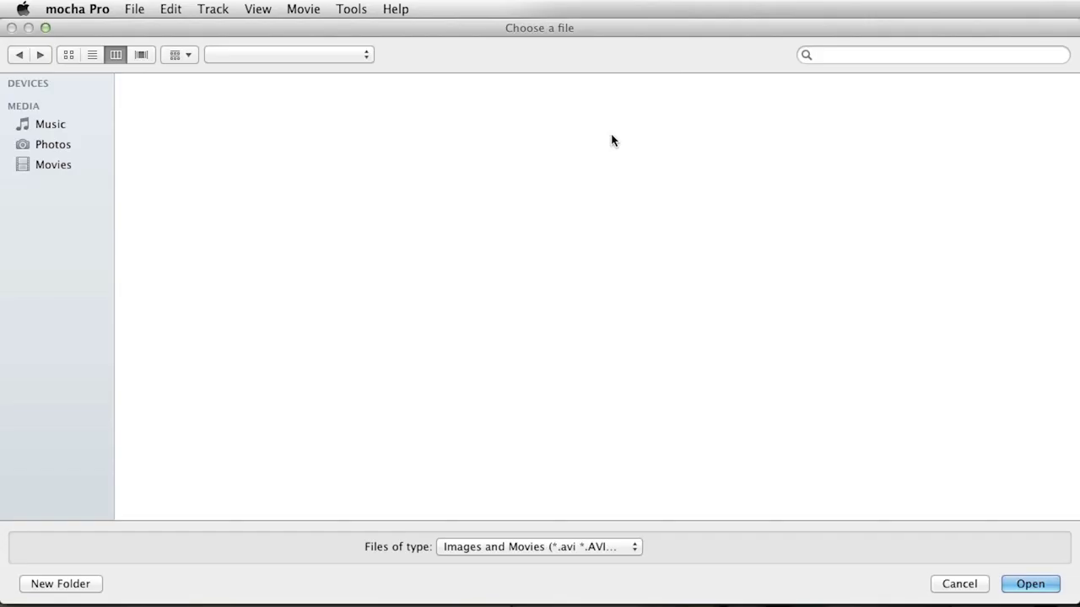
{"action": "left_click", "coordinate": [877, 113]}
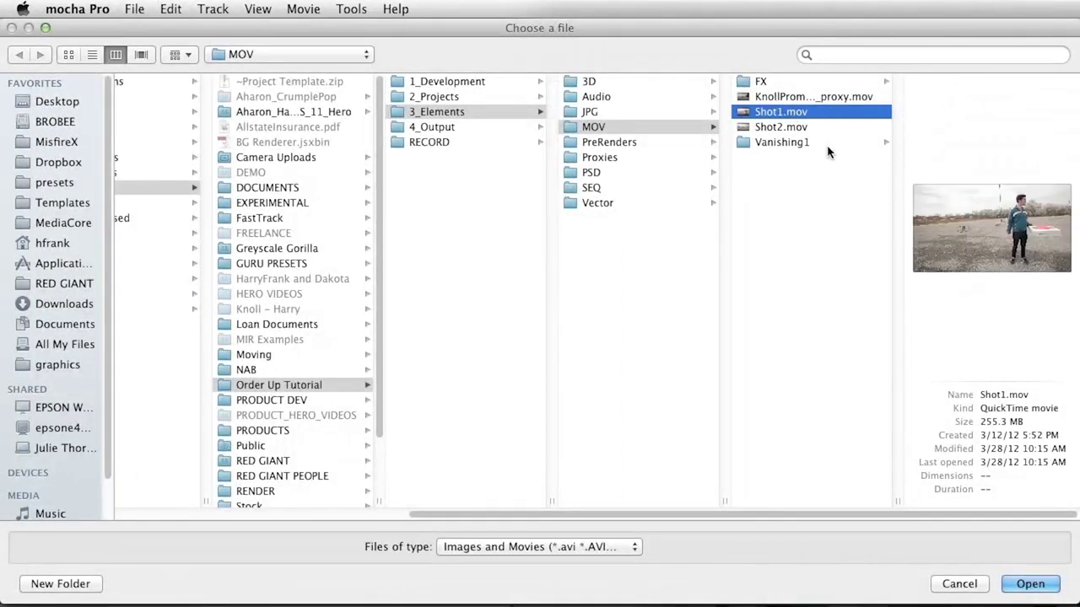
{"action": "left_click", "coordinate": [797, 129]}
{"action": "left_click", "coordinate": [801, 118]}
Switch to QuickTime Player and play a passage of order_up_1920x1080.mov around 01:36 to examine the following shot
{"action": "key", "text": "super+Tab"}
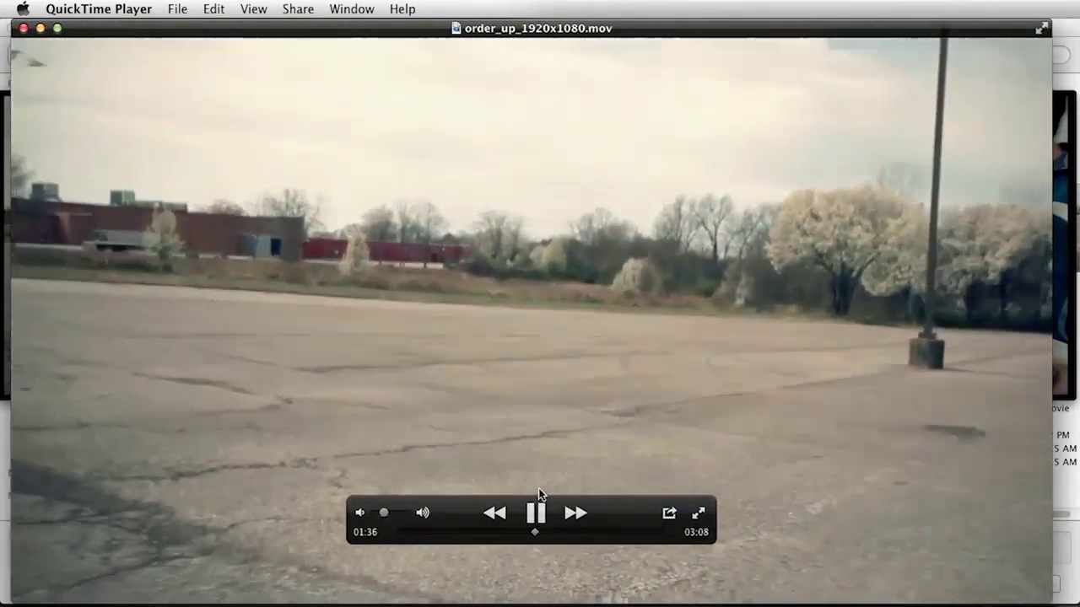
{"action": "key", "text": "space"}
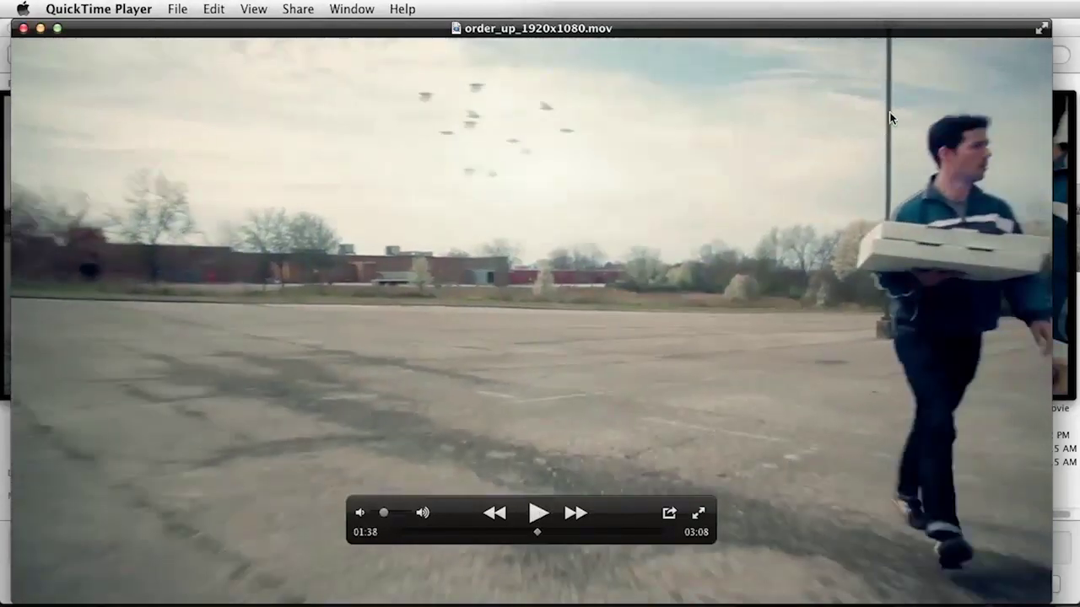
{"action": "key", "text": "space"}
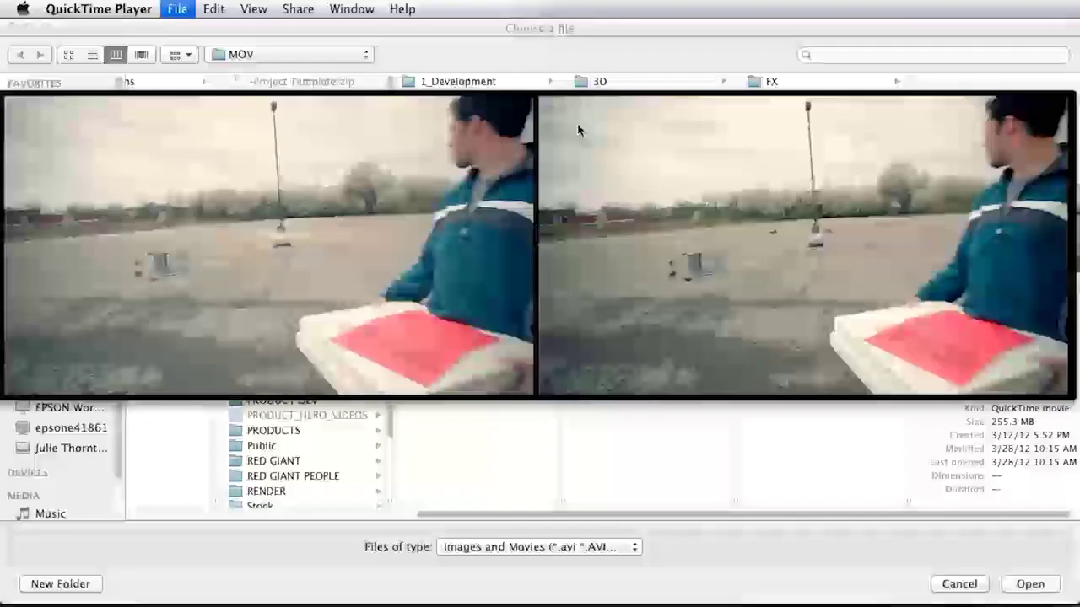
{"action": "key", "text": "super+Tab"}
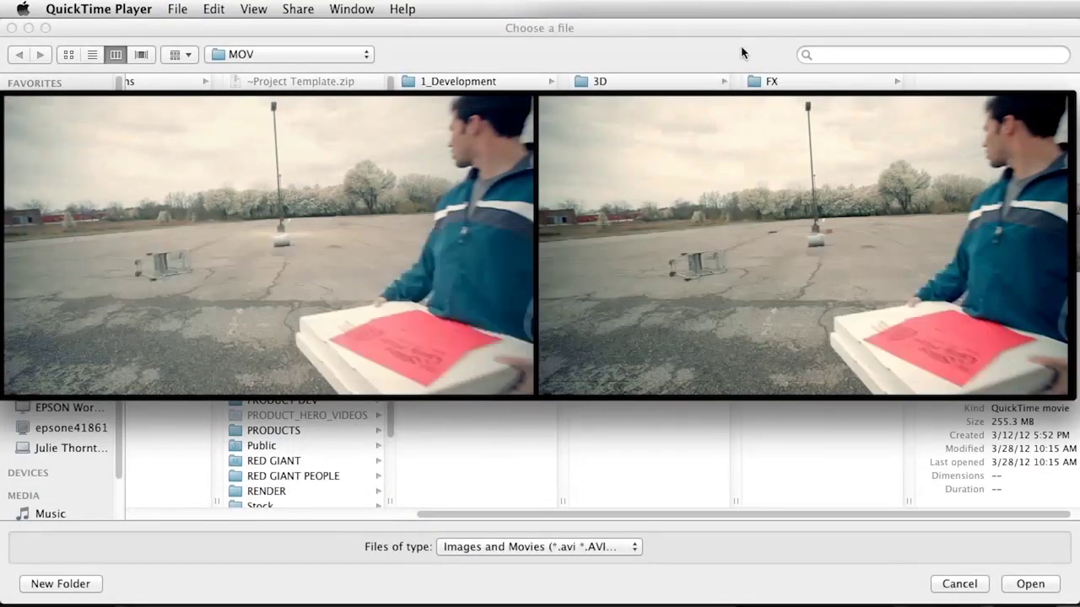
Return to mocha Pro, import Shot1.mov and set the new project's location to the FX folder inside MOV
{"action": "left_click", "coordinate": [743, 50]}
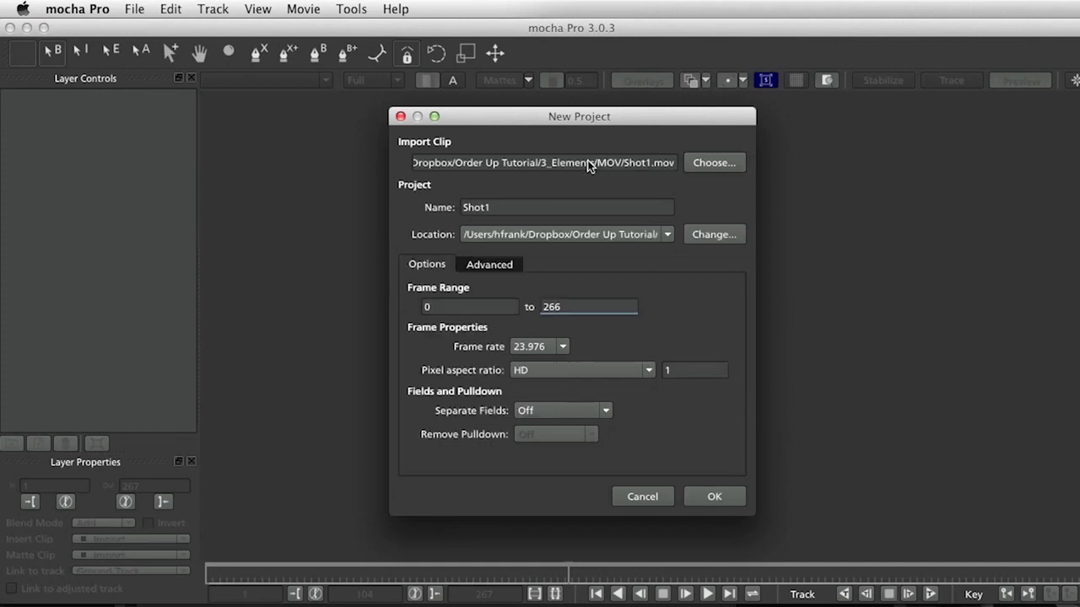
{"action": "left_click", "coordinate": [565, 235]}
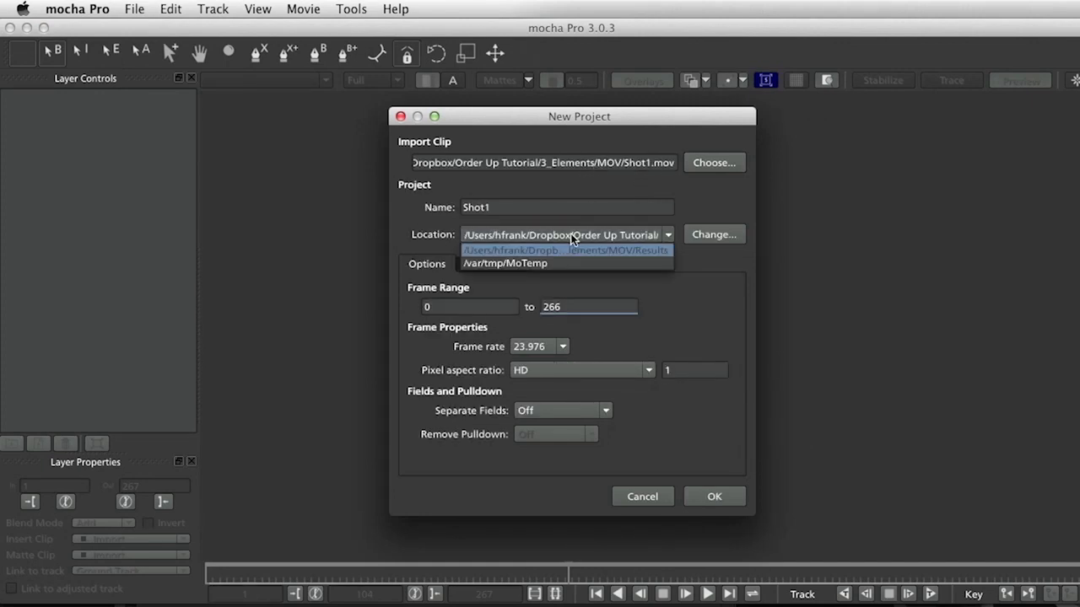
{"action": "left_click", "coordinate": [635, 250]}
{"action": "left_click", "coordinate": [715, 237]}
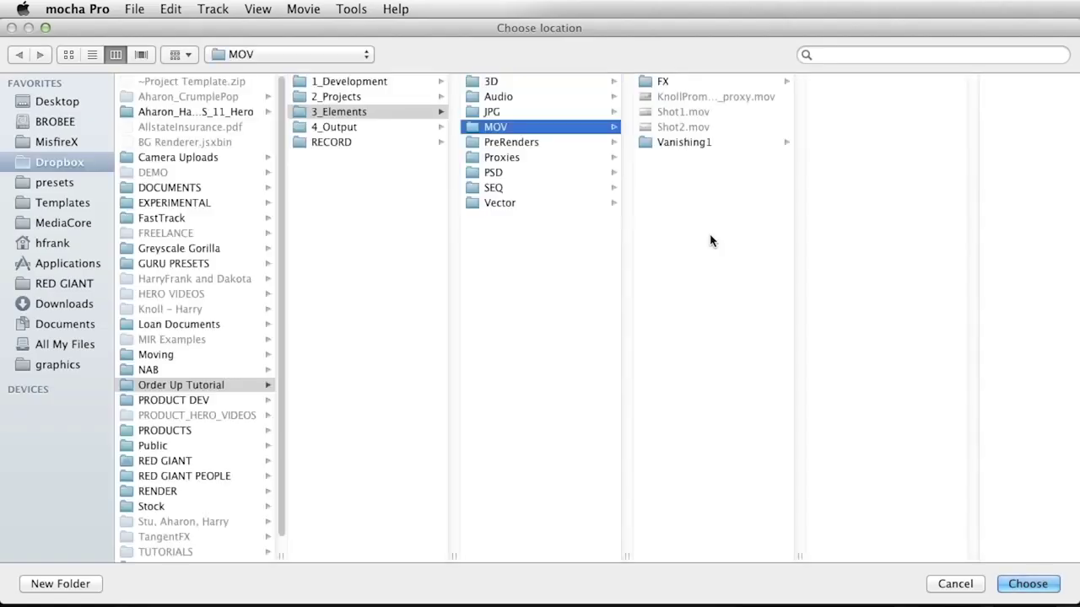
{"action": "left_click", "coordinate": [666, 82]}
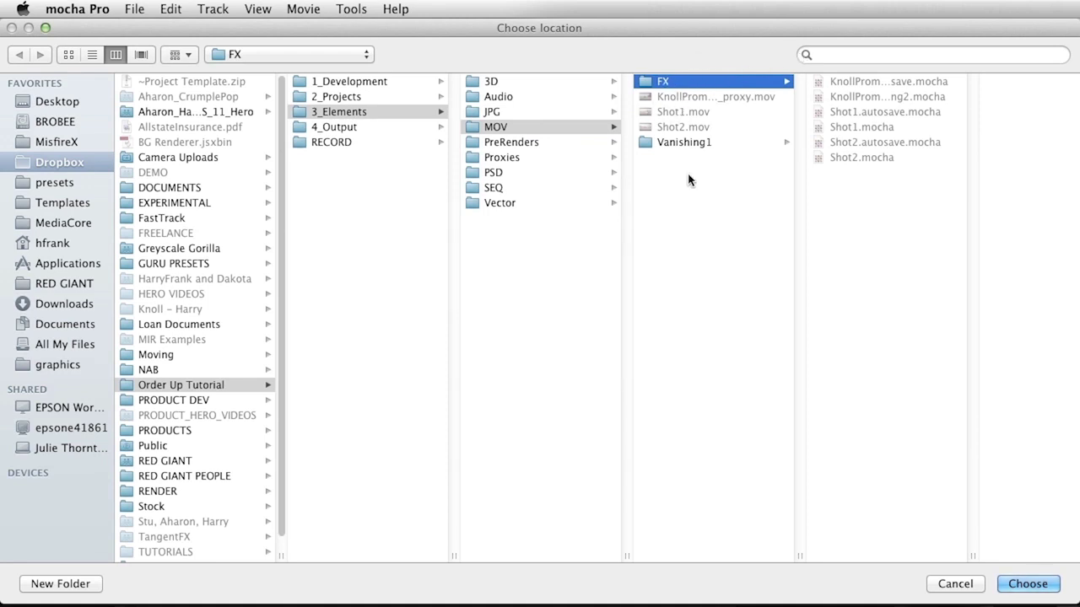
{"action": "left_click", "coordinate": [1026, 584]}
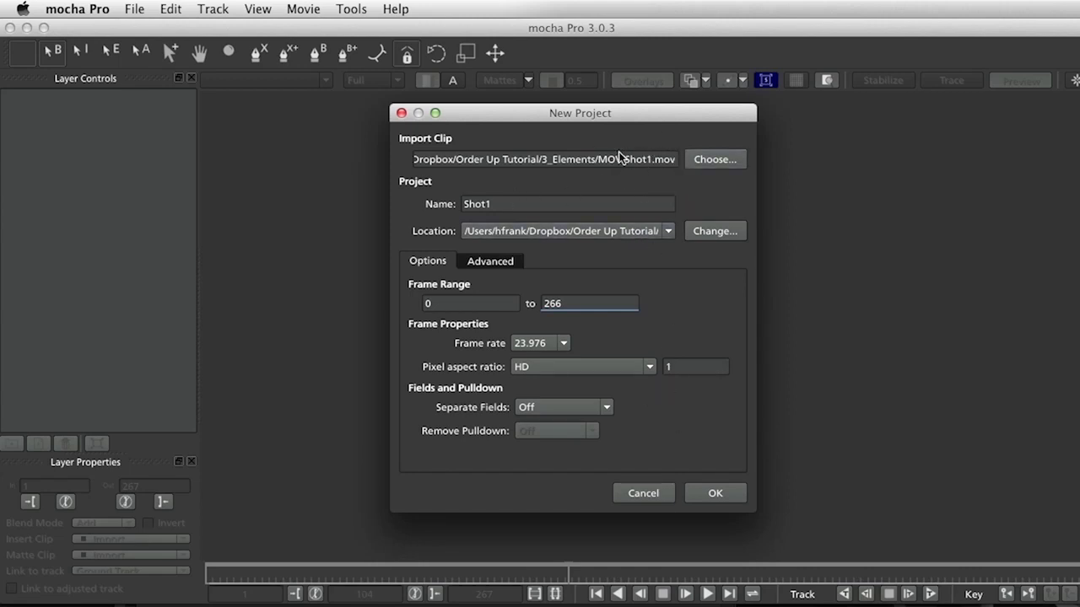
Create the new Shot1 project from the imported clip
{"action": "left_click", "coordinate": [719, 498]}
{"action": "left_click", "coordinate": [714, 497]}
{"action": "left_click", "coordinate": [599, 338]}
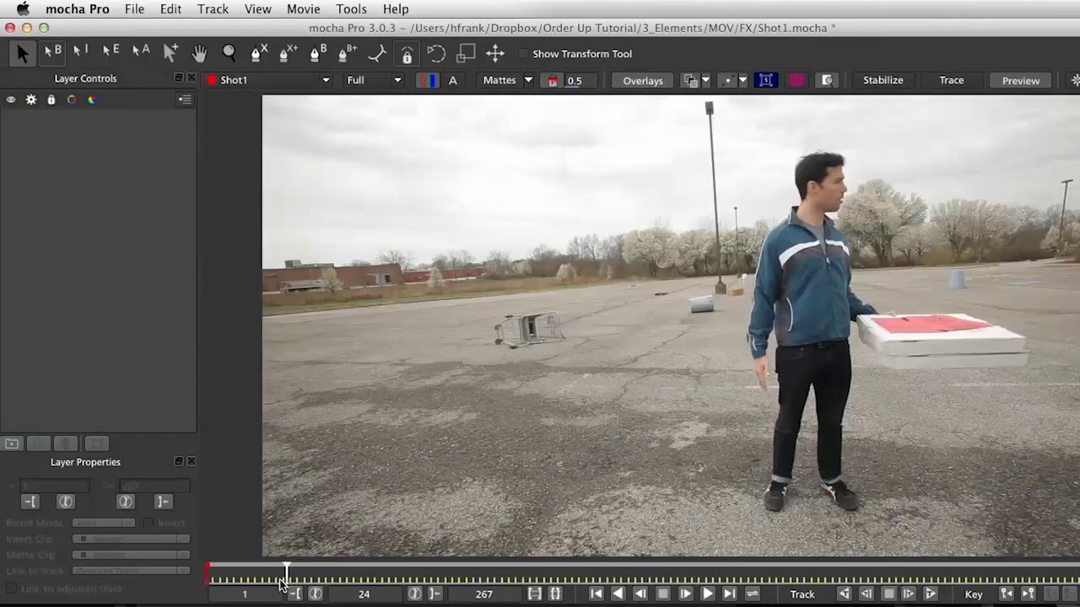
At frame 88, start an X-spline above the man's head and outline the left edge of his figure down to the lower leg
{"action": "left_click_drag", "start_coordinate": [283, 581], "coordinate": [554, 574]}
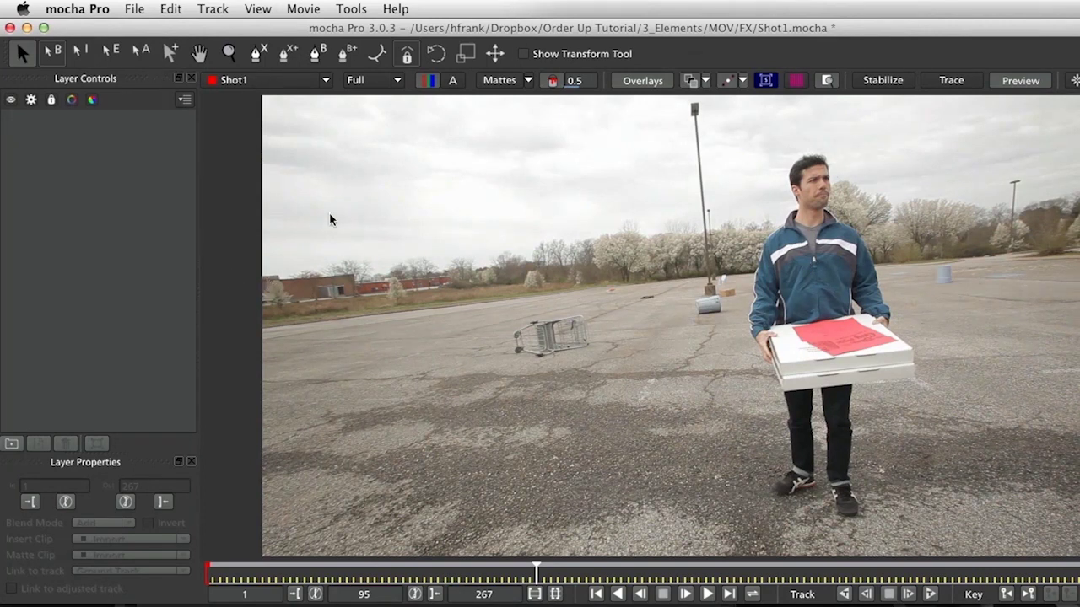
{"action": "left_click_drag", "start_coordinate": [537, 572], "coordinate": [521, 523]}
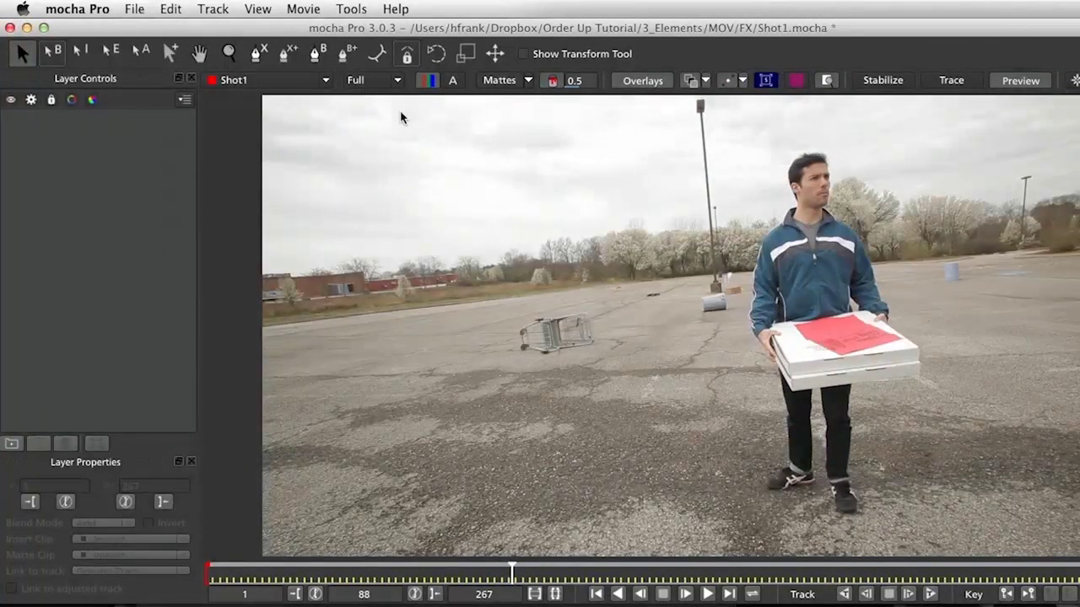
{"action": "left_click", "coordinate": [256, 55]}
{"action": "left_click", "coordinate": [817, 148]}
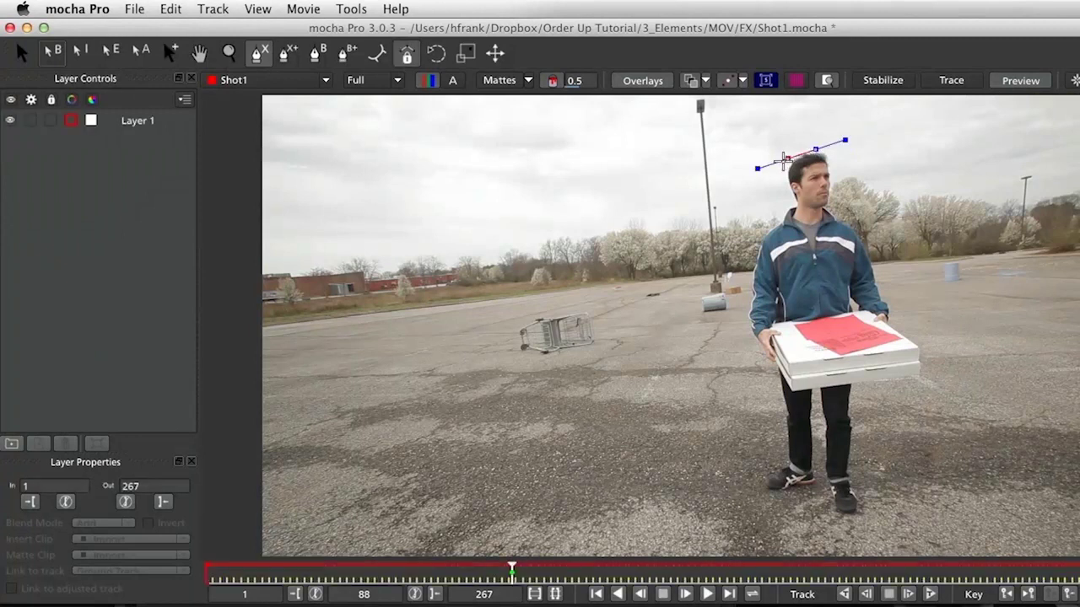
{"action": "left_click", "coordinate": [785, 202]}
{"action": "left_click", "coordinate": [749, 250]}
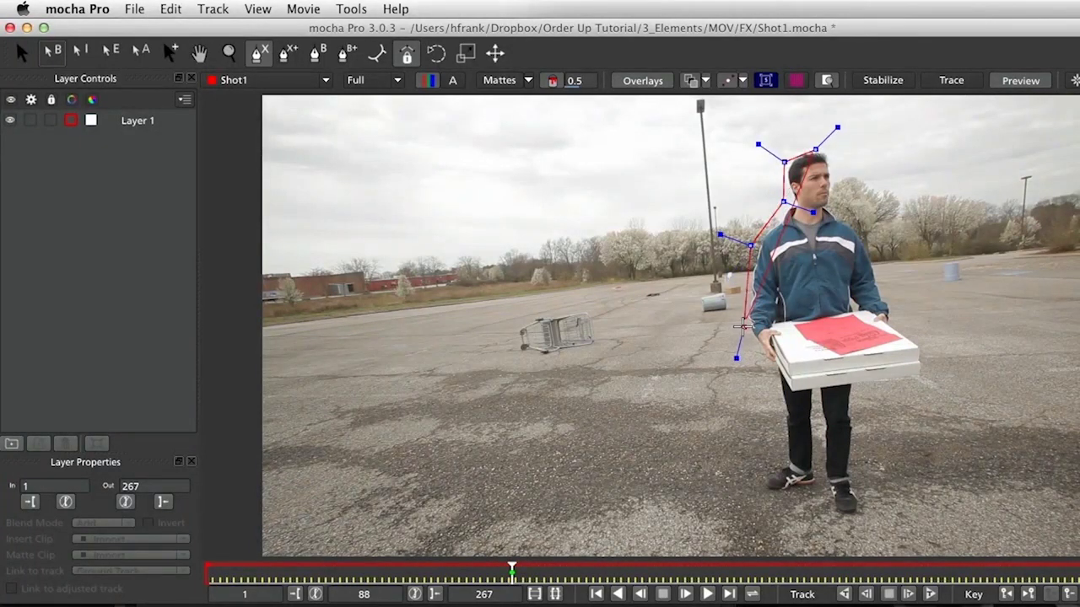
{"action": "left_click", "coordinate": [740, 328]}
{"action": "left_click", "coordinate": [762, 362]}
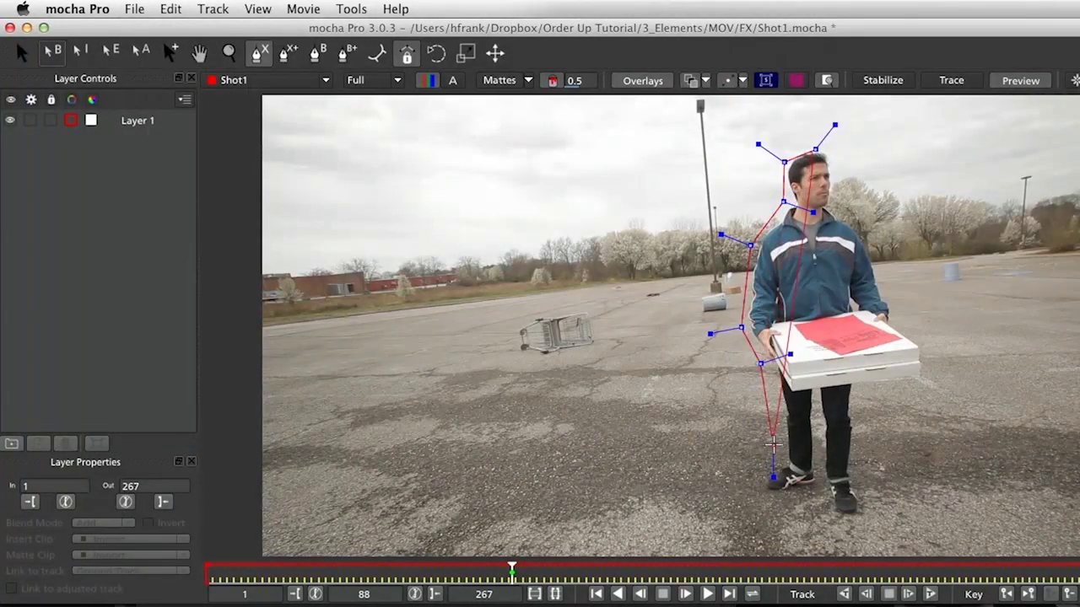
{"action": "left_click", "coordinate": [780, 442]}
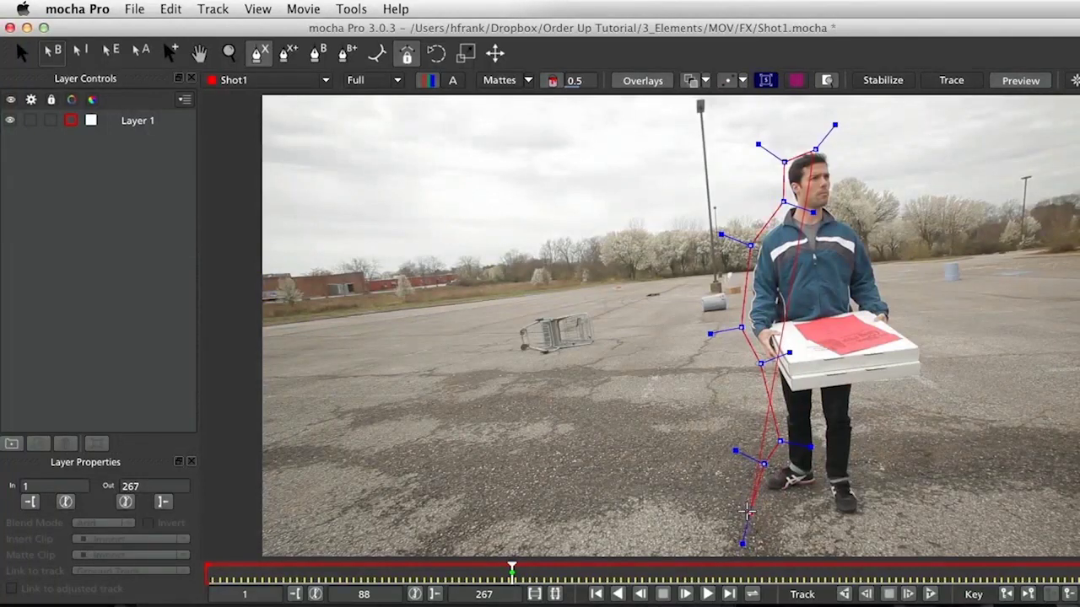
Continue the spline loosely around the man's feet and up the outer edge of his other leg to below the pizza boxes
{"action": "left_click", "coordinate": [748, 513]}
{"action": "left_click", "coordinate": [801, 534]}
{"action": "left_click", "coordinate": [882, 540]}
{"action": "left_click", "coordinate": [881, 489]}
{"action": "left_click", "coordinate": [865, 419]}
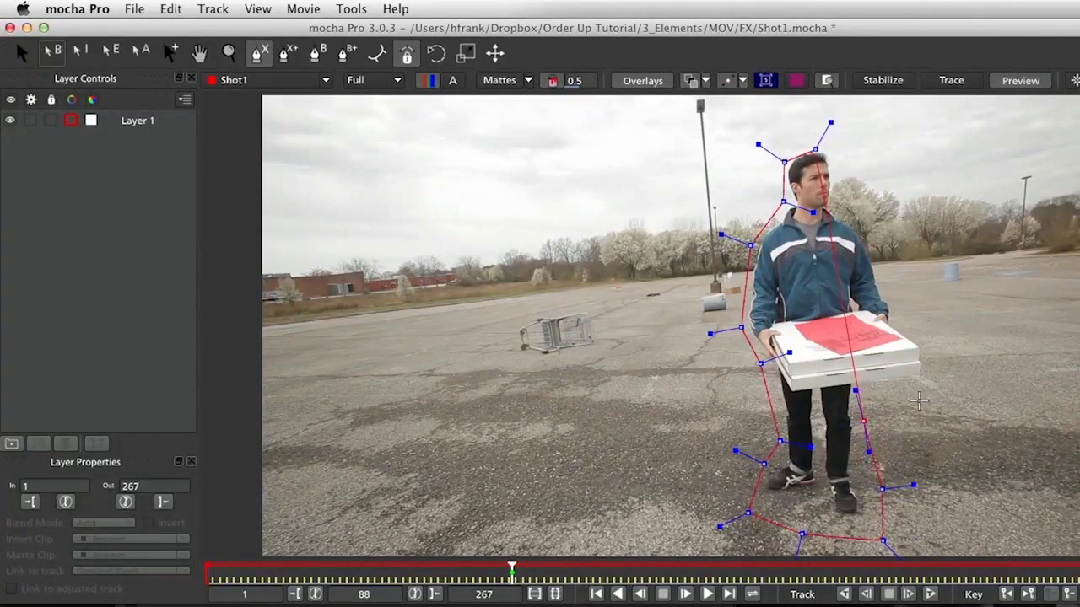
Carry the spline around the pizza boxes and up past the man's arm and shoulder, closing it at his head
{"action": "left_click", "coordinate": [934, 387]}
{"action": "left_click", "coordinate": [934, 346]}
{"action": "left_click", "coordinate": [902, 310]}
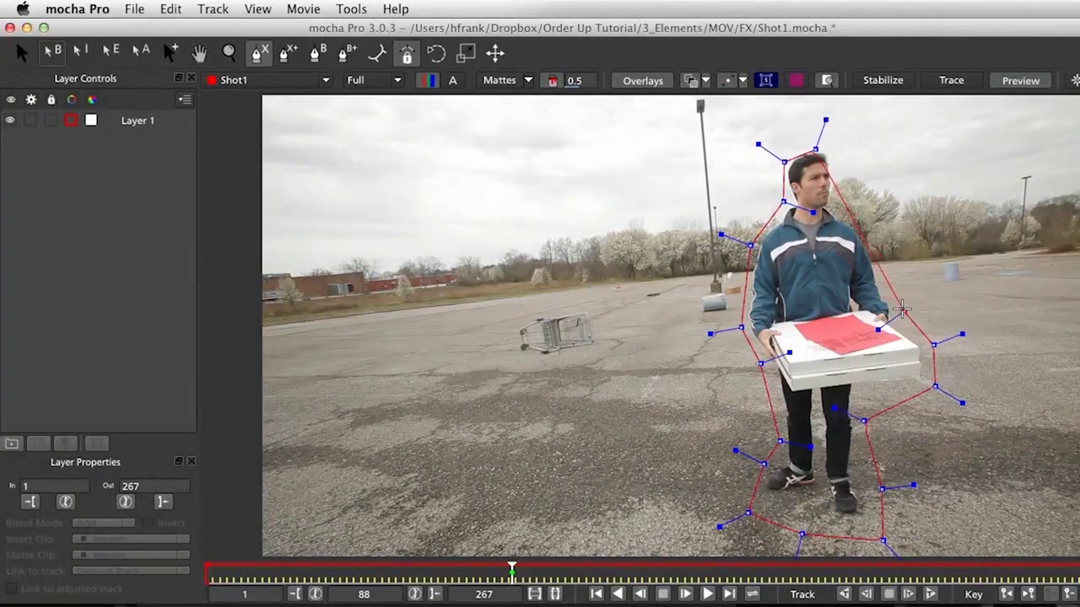
{"action": "left_click", "coordinate": [879, 243]}
{"action": "left_click", "coordinate": [851, 202]}
{"action": "right_click", "coordinate": [819, 147]}
Raise the spline points above and in front of the man's head, and insert a new point beside his neck
{"action": "left_click_drag", "start_coordinate": [819, 147], "coordinate": [818, 140]}
{"action": "left_click_drag", "start_coordinate": [846, 195], "coordinate": [845, 144]}
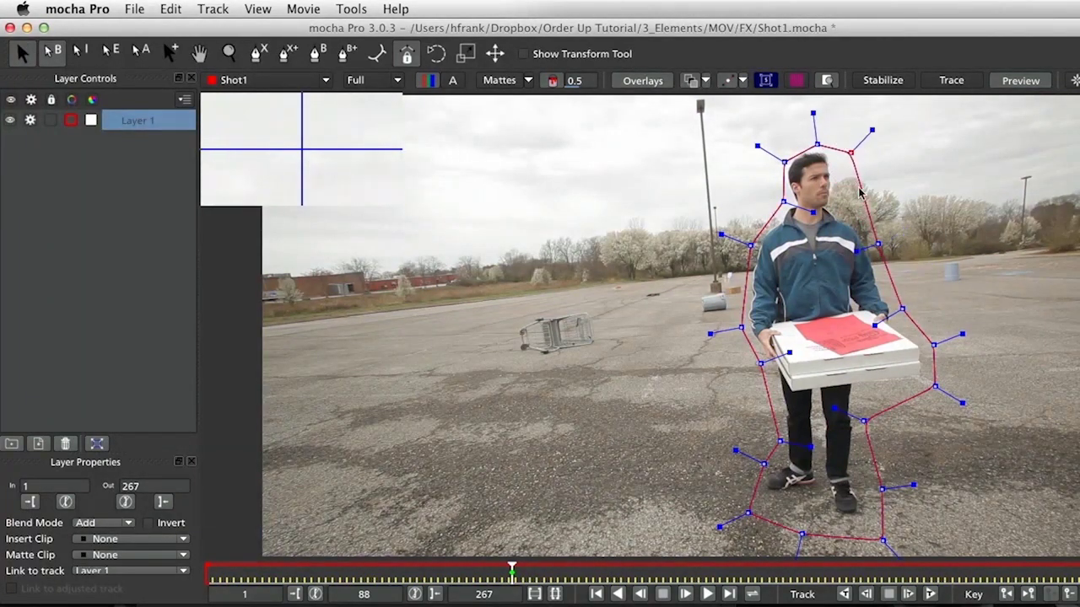
{"action": "left_click", "coordinate": [169, 52]}
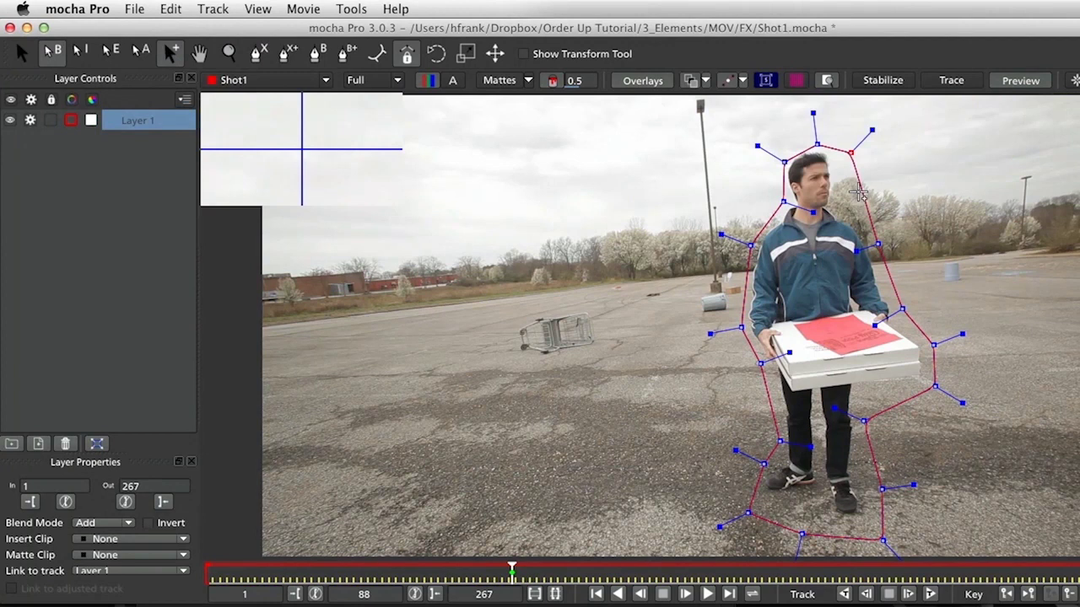
{"action": "left_click", "coordinate": [859, 192]}
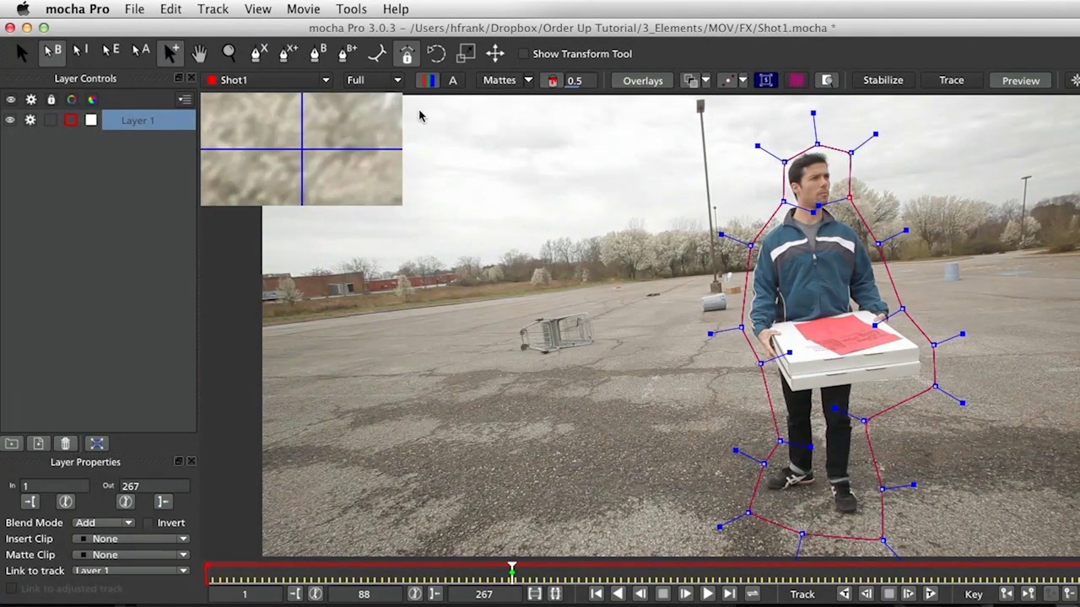
Shift the whole spline around the man slightly up and to the left
{"action": "left_click", "coordinate": [210, 55]}
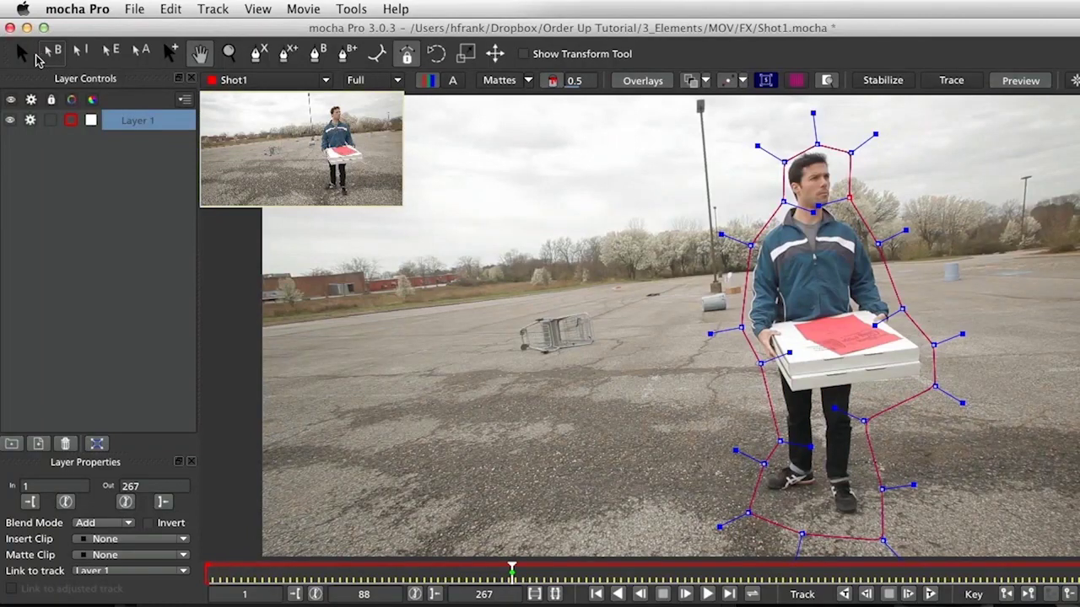
{"action": "key", "text": "s"}
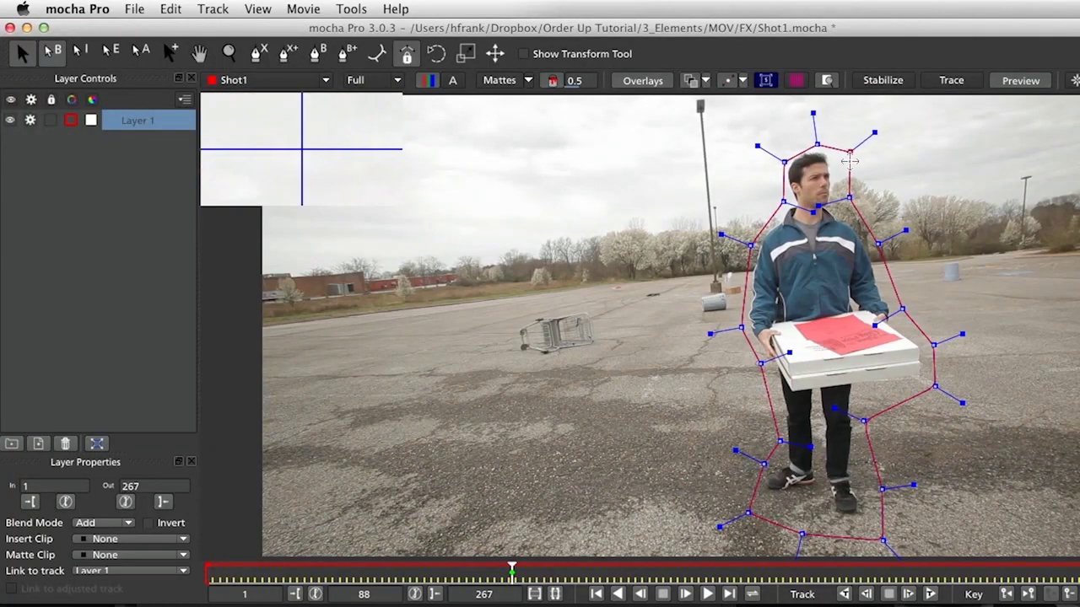
{"action": "left_click_drag", "start_coordinate": [818, 143], "coordinate": [816, 141]}
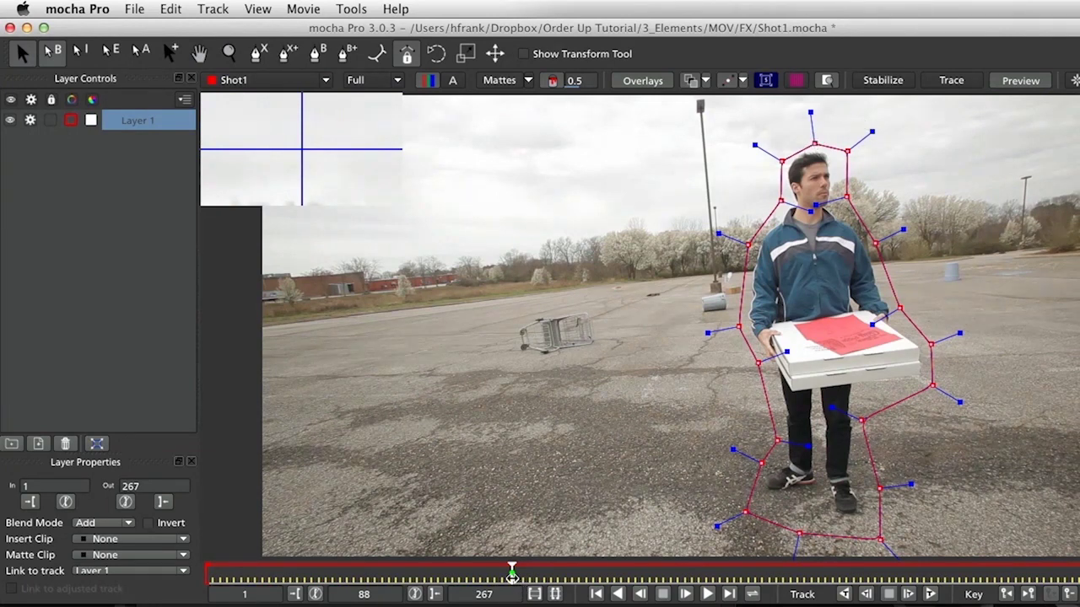
{"action": "left_click_drag", "start_coordinate": [512, 573], "coordinate": [479, 577]}
{"action": "left_click_drag", "start_coordinate": [758, 362], "coordinate": [766, 384]}
{"action": "key", "text": "super+z"}
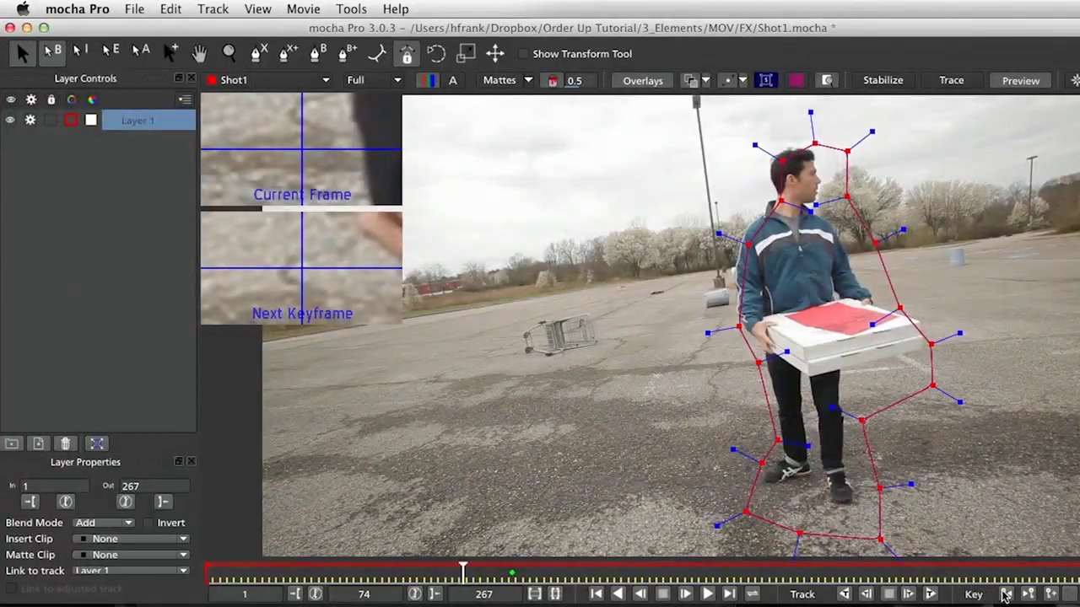
{"action": "left_click", "coordinate": [1027, 594]}
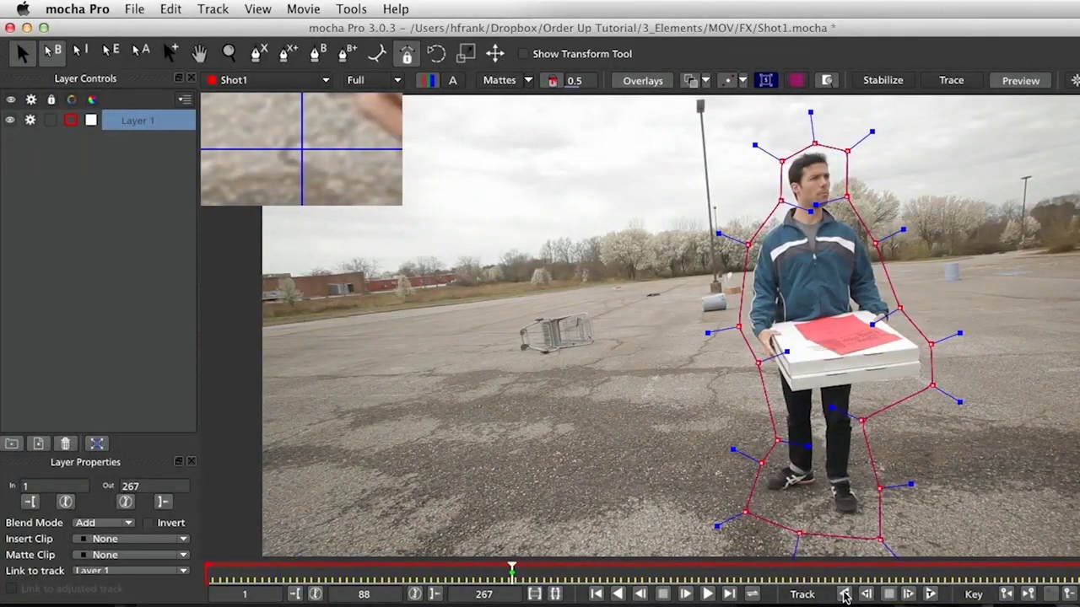
Track the layer backwards from frame 88 to frame 1, realigning the spline around the man at frames 63 and 38
{"action": "key", "text": "greater"}
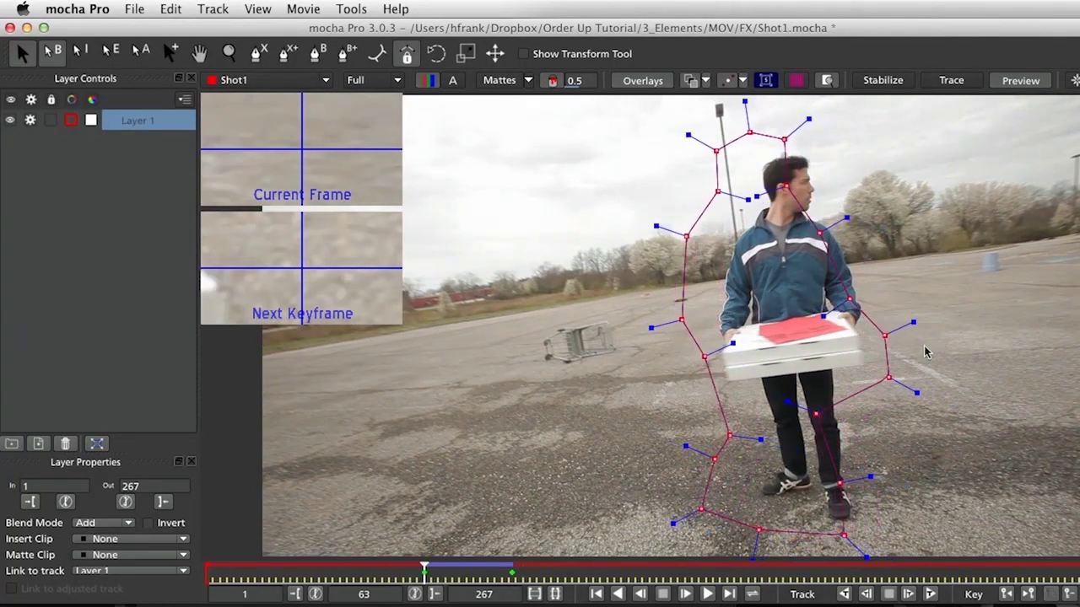
{"action": "left_click", "coordinate": [924, 388]}
{"action": "left_click", "coordinate": [921, 346], "text": "shift"}
{"action": "left_click_drag", "start_coordinate": [920, 346], "coordinate": [861, 292]}
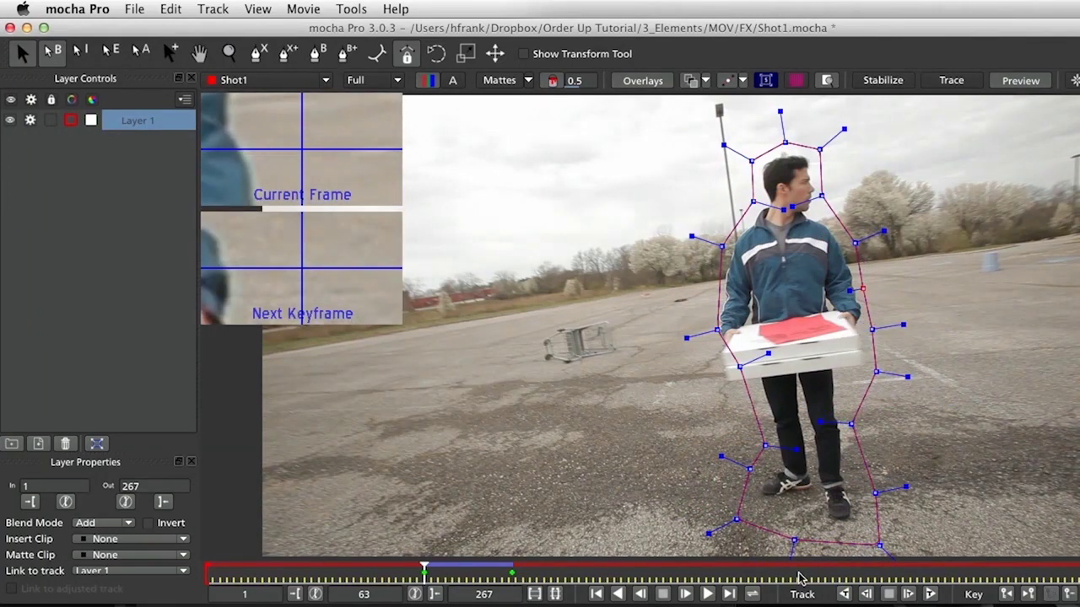
{"action": "left_click", "coordinate": [843, 594]}
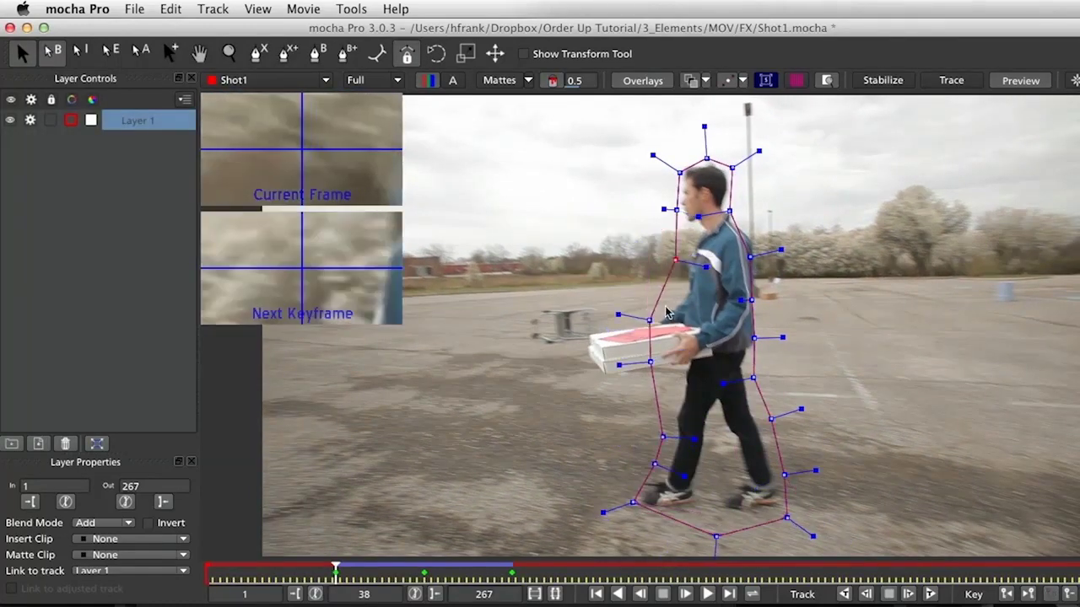
{"action": "left_click", "coordinate": [842, 594]}
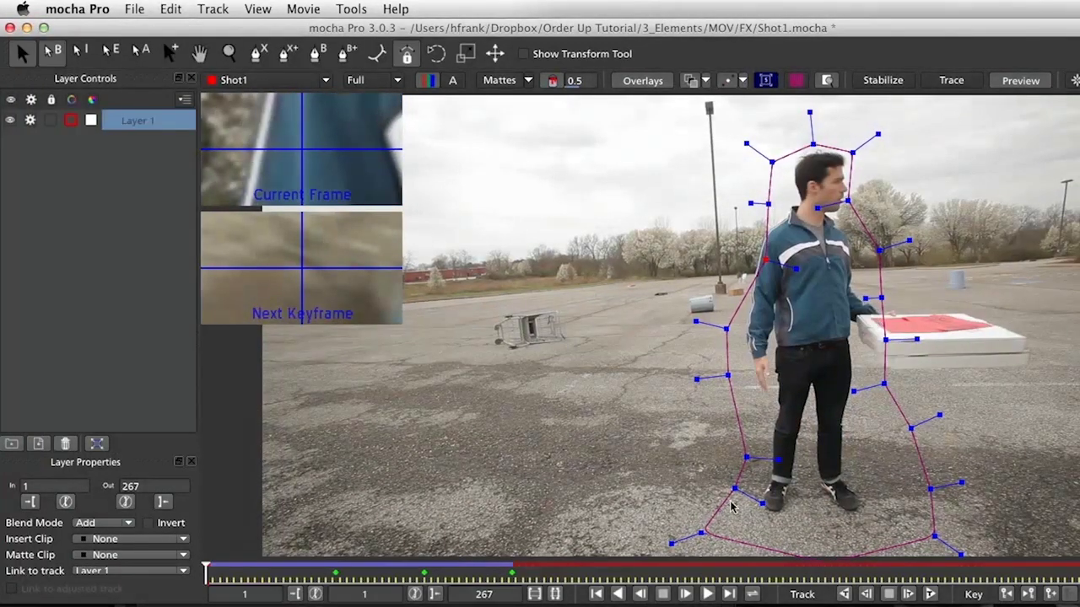
Pull the spline's lower points in closer around the man's feet and legs at frame 1
{"action": "left_click_drag", "start_coordinate": [701, 533], "coordinate": [768, 517]}
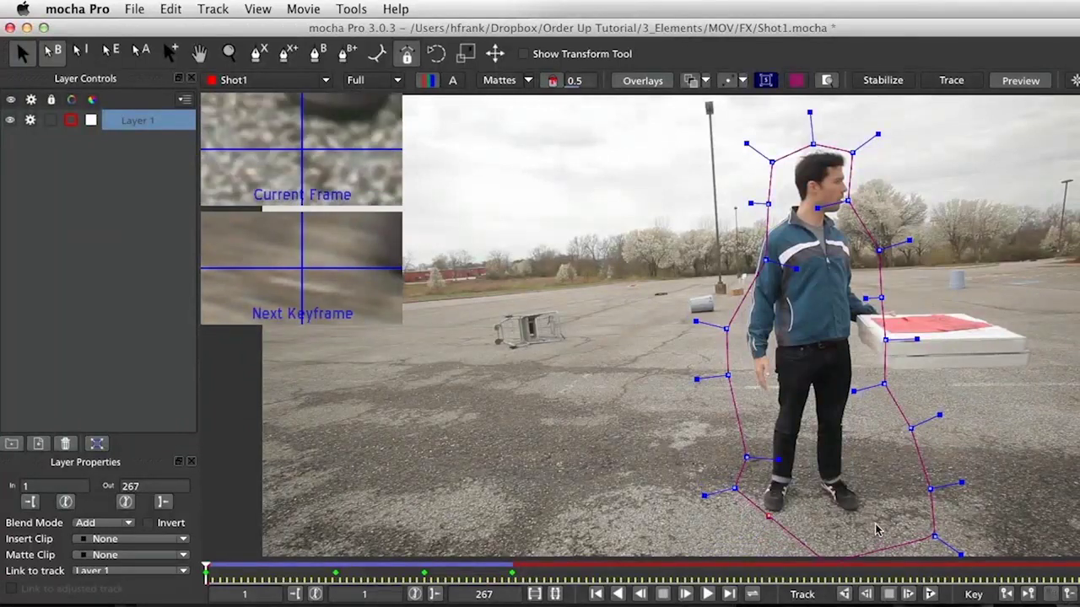
{"action": "key", "text": "x"}
{"action": "left_click_drag", "start_coordinate": [864, 559], "coordinate": [825, 497]}
{"action": "left_click", "coordinate": [826, 518]}
{"action": "left_click_drag", "start_coordinate": [936, 499], "coordinate": [866, 494]}
{"action": "left_click_drag", "start_coordinate": [933, 452], "coordinate": [877, 452]}
{"action": "left_click_drag", "start_coordinate": [914, 390], "coordinate": [870, 396]}
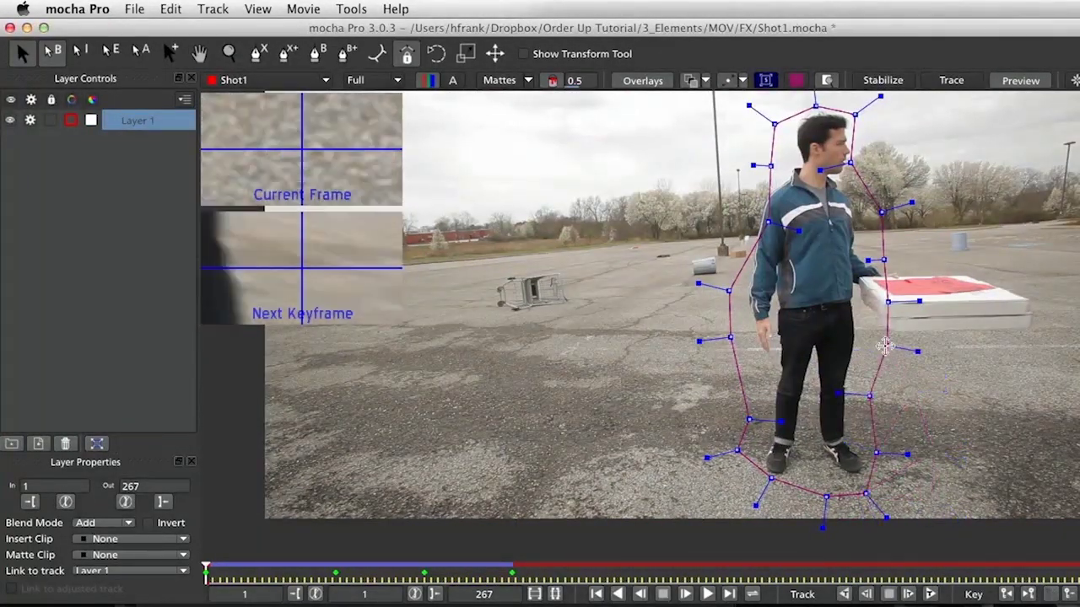
Insert extra spline points beside the pizza boxes and fit them around the boxes at frames 58 and 63
{"action": "left_click_drag", "start_coordinate": [206, 577], "coordinate": [375, 581]}
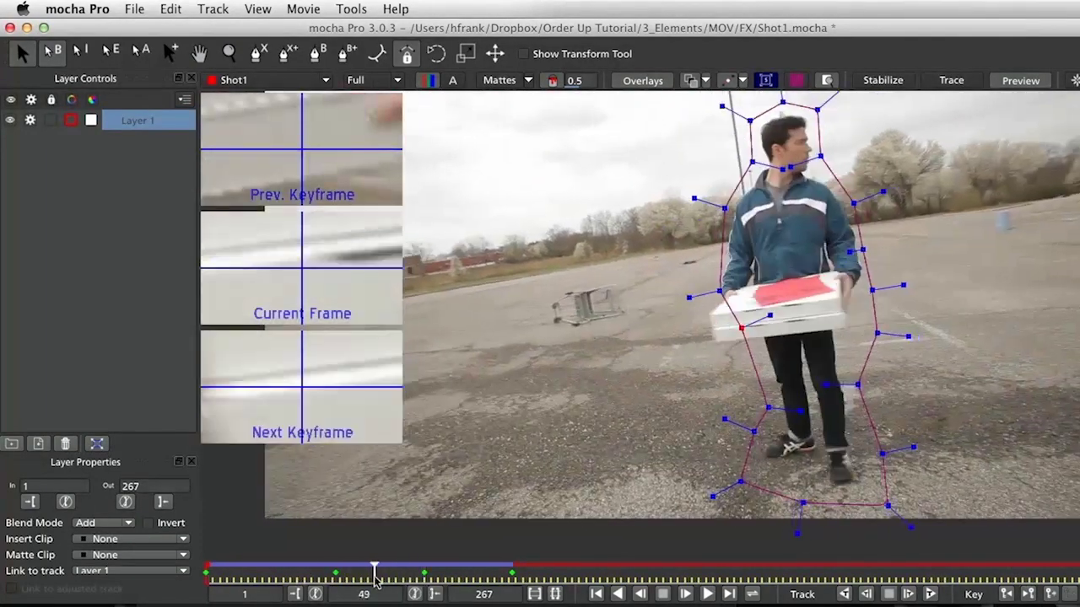
{"action": "left_click", "coordinate": [168, 52]}
{"action": "left_click_drag", "start_coordinate": [716, 308], "coordinate": [630, 301]}
{"action": "left_click_drag", "start_coordinate": [377, 580], "coordinate": [336, 581]}
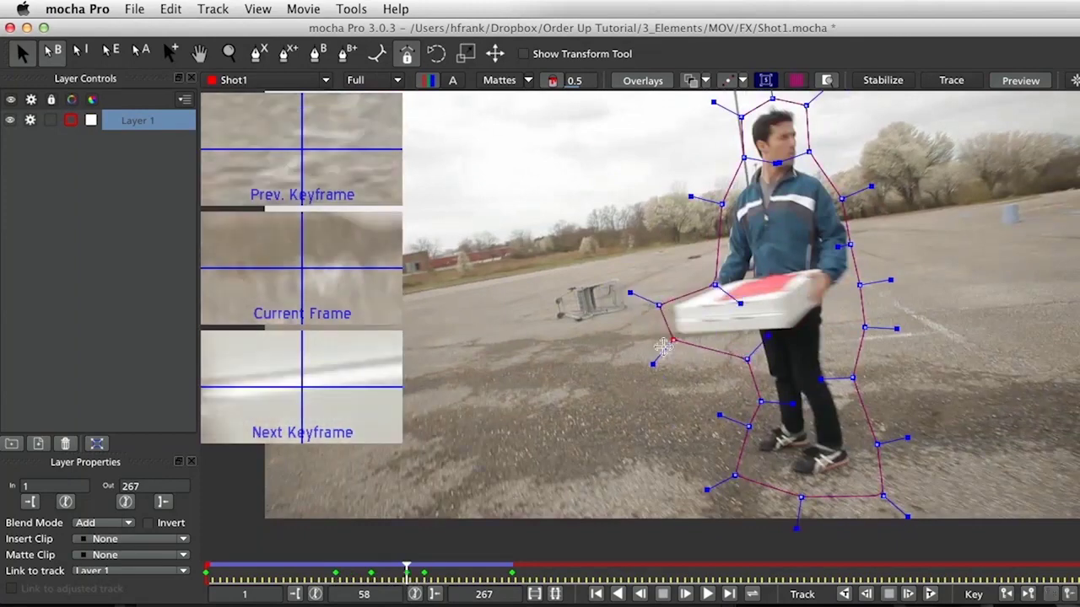
{"action": "mouse_move", "coordinate": [406, 578]}
{"action": "left_mouse_down"}
{"action": "mouse_move", "coordinate": [512, 578]}
{"action": "mouse_move", "coordinate": [424, 578]}
{"action": "left_mouse_up"}
{"action": "left_click_drag", "start_coordinate": [739, 317], "coordinate": [715, 317]}
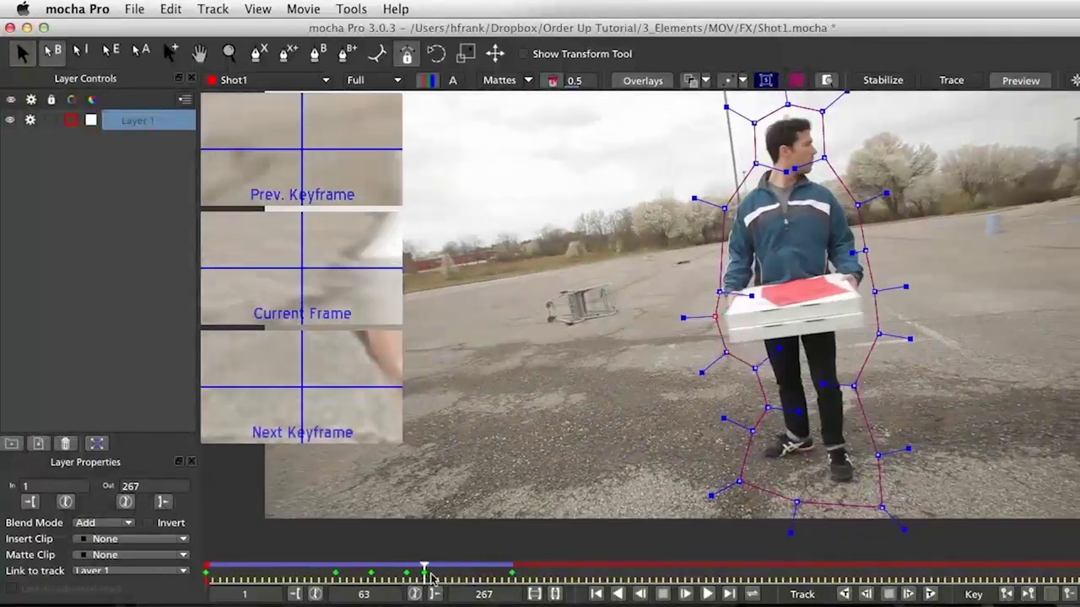
Refit the spline around the man and the swinging pizza boxes between frames 1 and 19
{"action": "left_click_drag", "start_coordinate": [430, 577], "coordinate": [269, 580]}
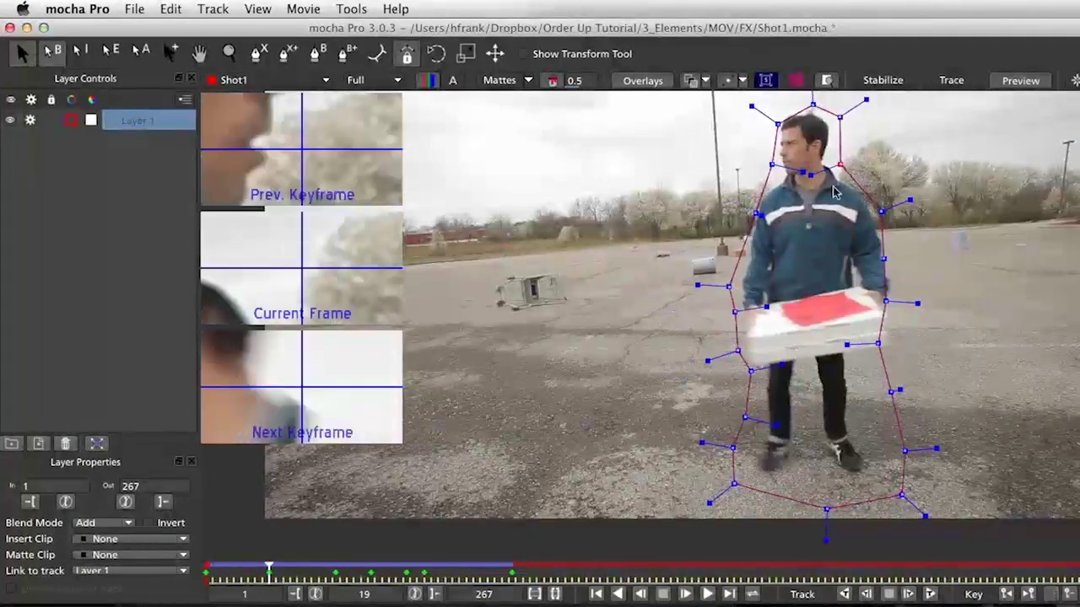
{"action": "left_click", "coordinate": [214, 580]}
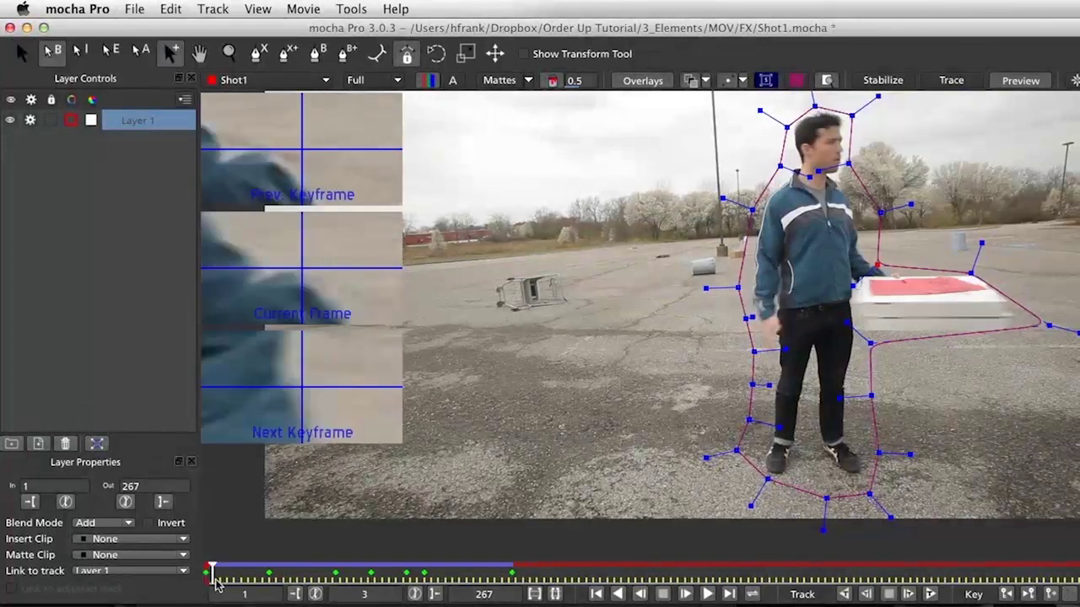
{"action": "left_click_drag", "start_coordinate": [214, 580], "coordinate": [248, 581]}
{"action": "left_click_drag", "start_coordinate": [894, 321], "coordinate": [928, 295]}
Track the layer forwards from frame 88 to frame 186, reshaping the spline around the pizza boxes and arm at frame 153
{"action": "left_click_drag", "start_coordinate": [248, 581], "coordinate": [512, 581]}
{"action": "left_click", "coordinate": [928, 594]}
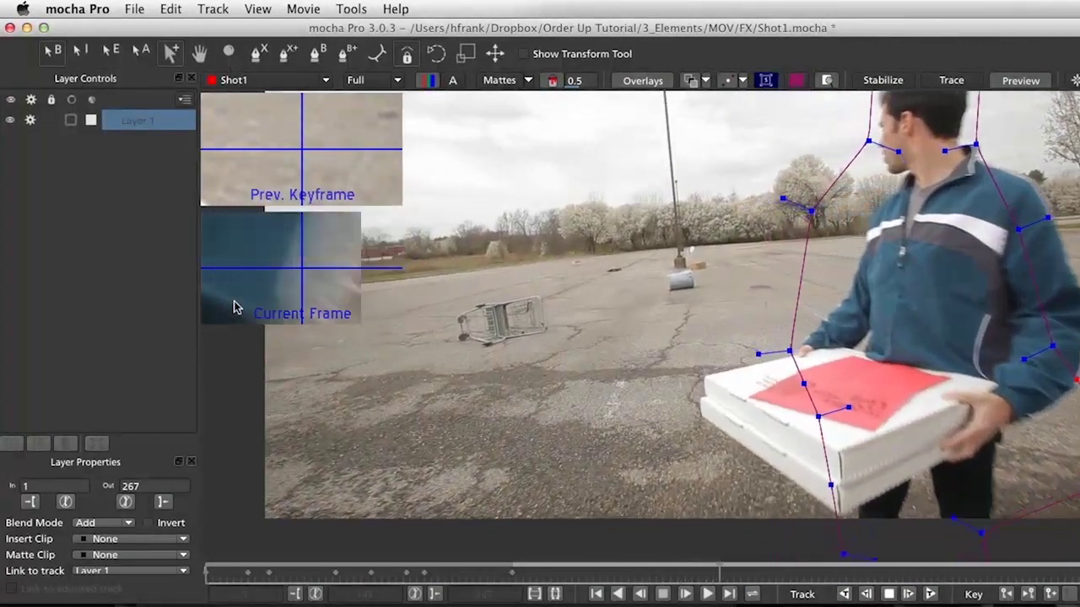
{"action": "left_click_drag", "start_coordinate": [839, 205], "coordinate": [869, 275]}
{"action": "left_click_drag", "start_coordinate": [804, 425], "coordinate": [689, 393]}
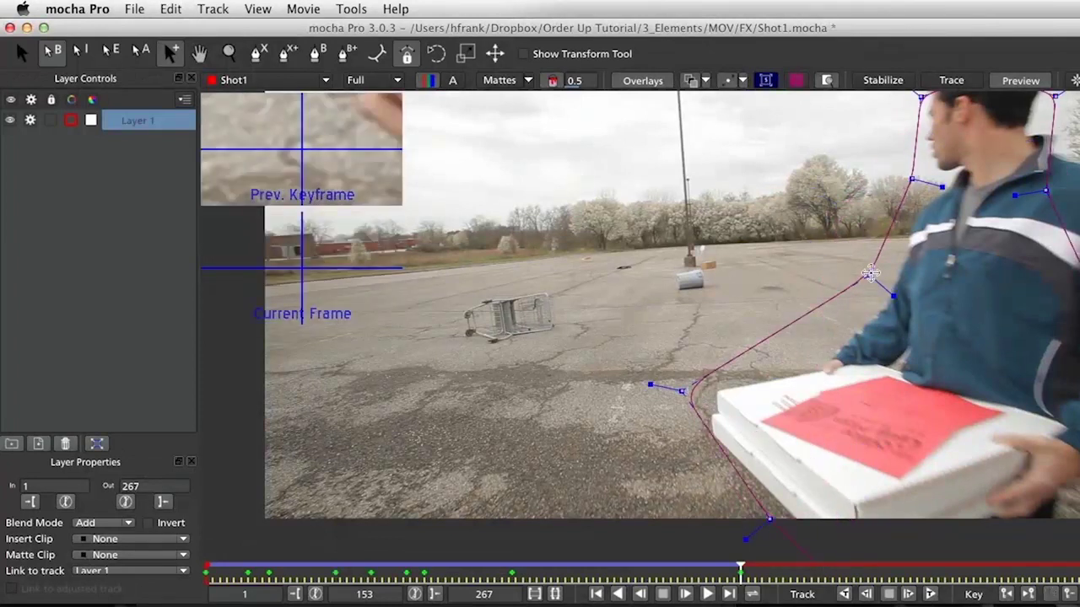
{"action": "left_click", "coordinate": [928, 594]}
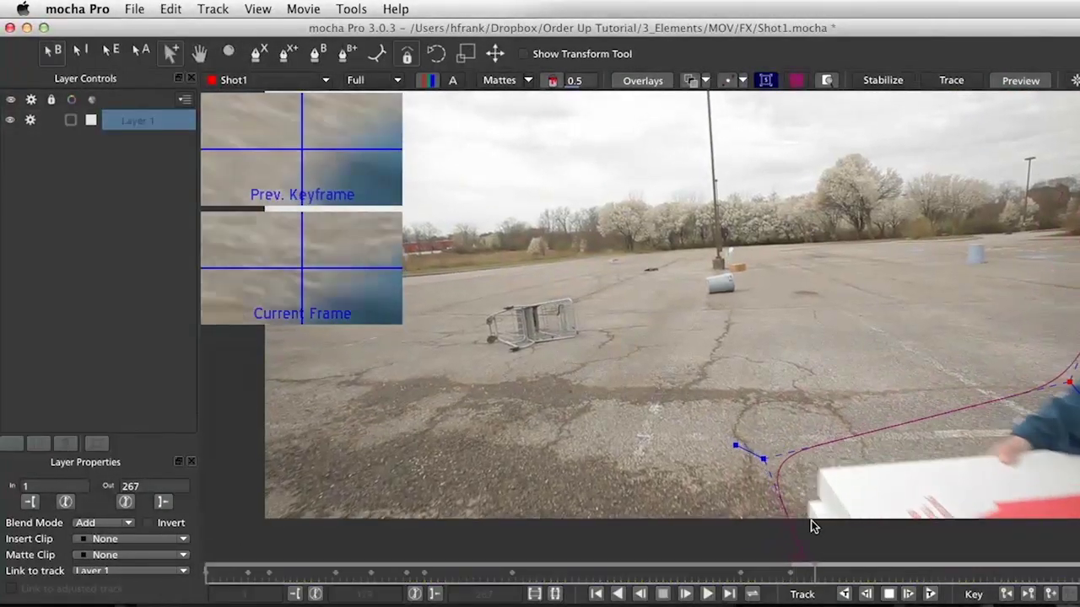
{"action": "left_click", "coordinate": [888, 594]}
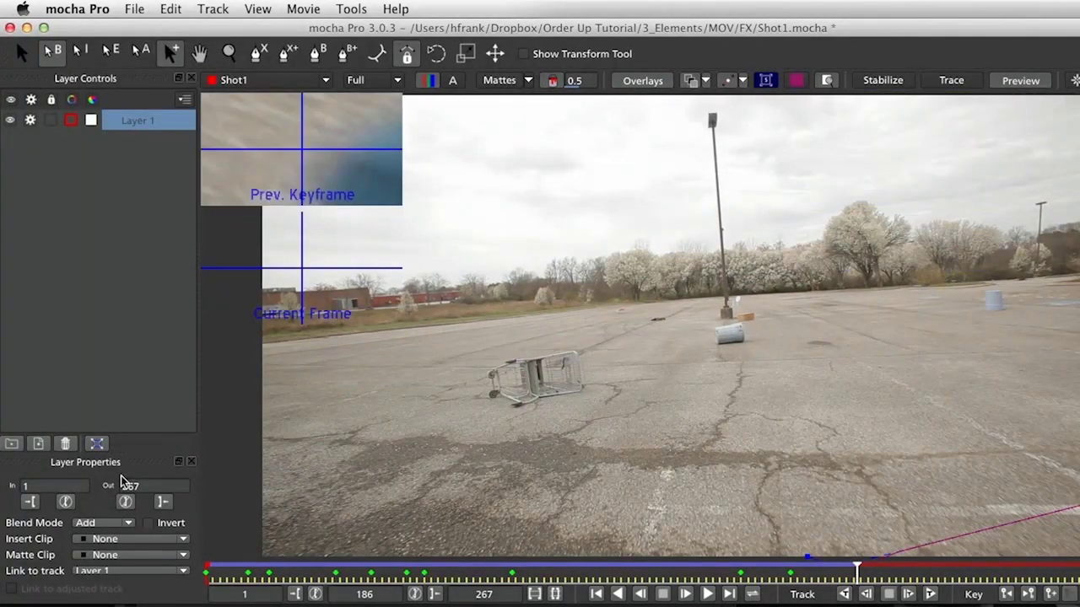
Set the layer's out point to frame 186 and rename the layer PIzza Dude
{"action": "left_click", "coordinate": [165, 504]}
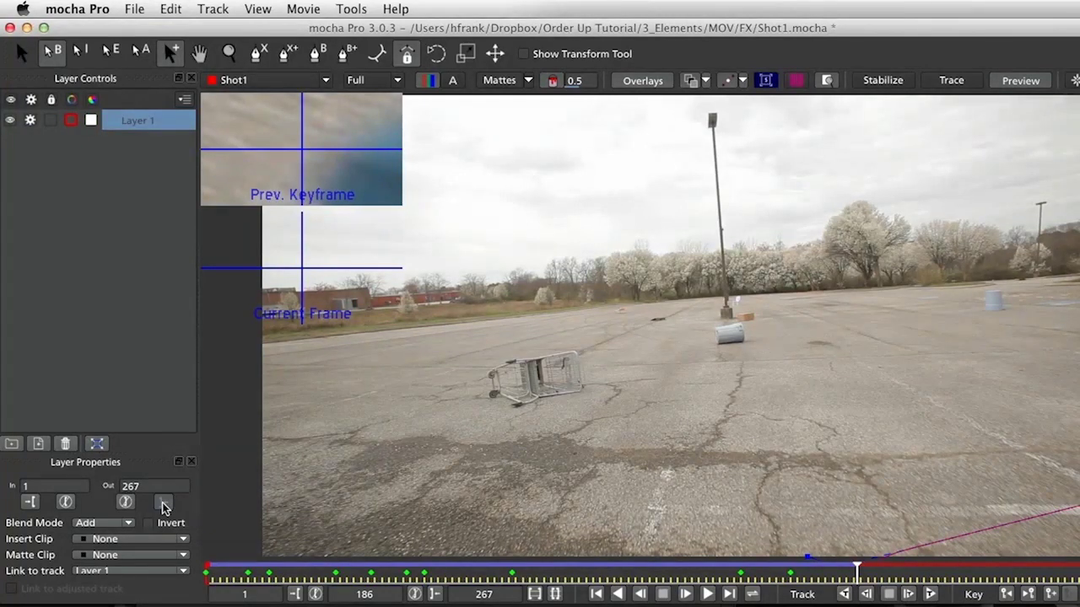
{"action": "double_click", "coordinate": [138, 121]}
{"action": "type", "text": "Pizz"}
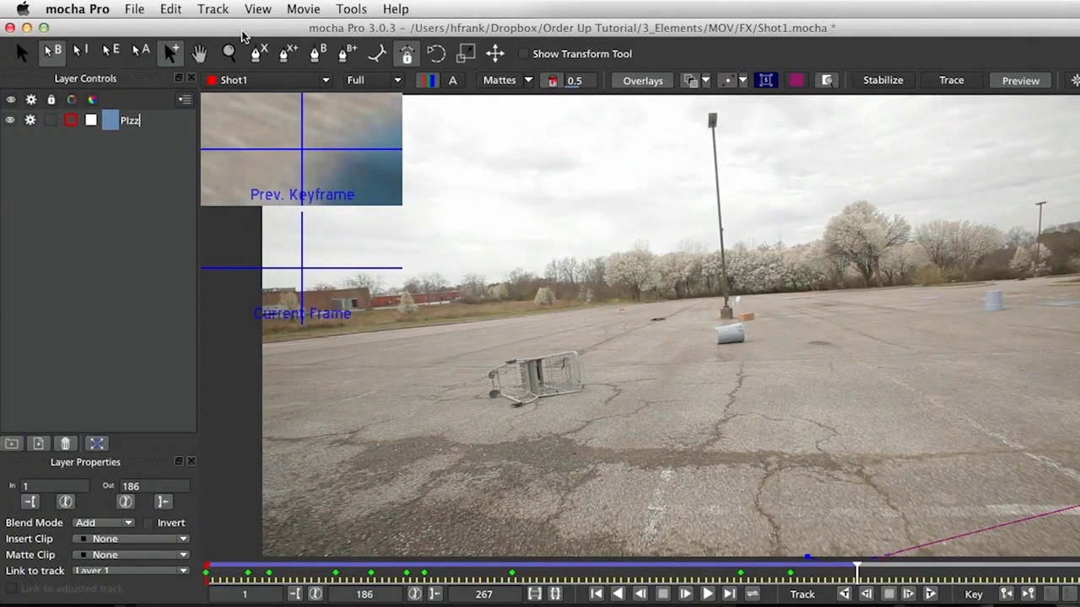
{"action": "type", "text": "a Dude"}
{"action": "key", "text": "Return"}
Fit the spline around the pizza boxes at frame 134 and insert a new point beside the man's hand
{"action": "left_click_drag", "start_coordinate": [854, 572], "coordinate": [675, 580]}
{"action": "left_click_drag", "start_coordinate": [701, 374], "coordinate": [694, 372]}
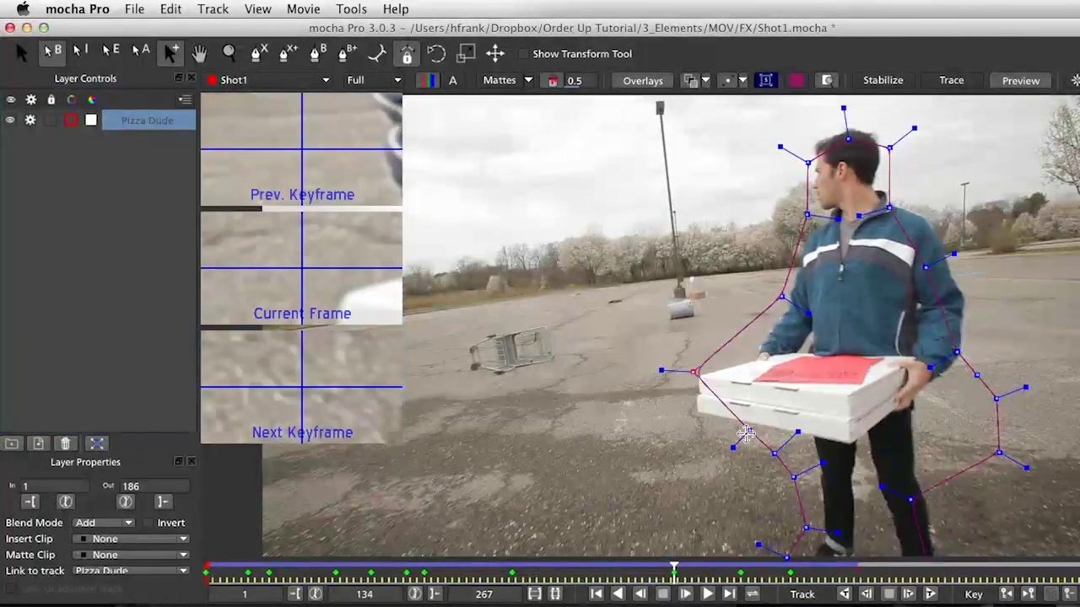
{"action": "left_click_drag", "start_coordinate": [749, 431], "coordinate": [690, 415]}
{"action": "left_click_drag", "start_coordinate": [777, 452], "coordinate": [779, 453]}
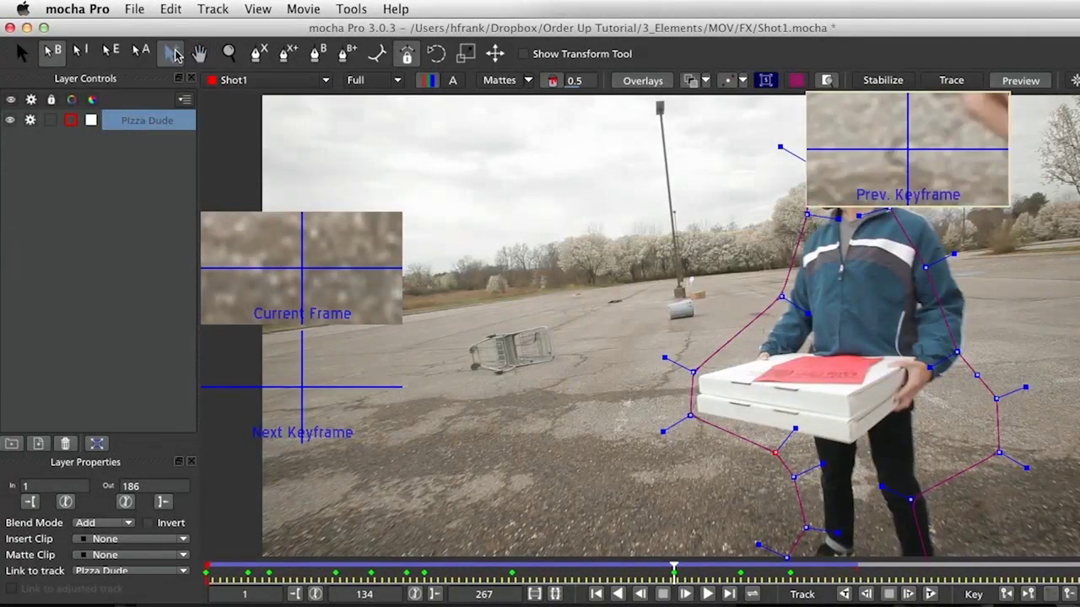
{"action": "left_click_drag", "start_coordinate": [741, 330], "coordinate": [754, 352]}
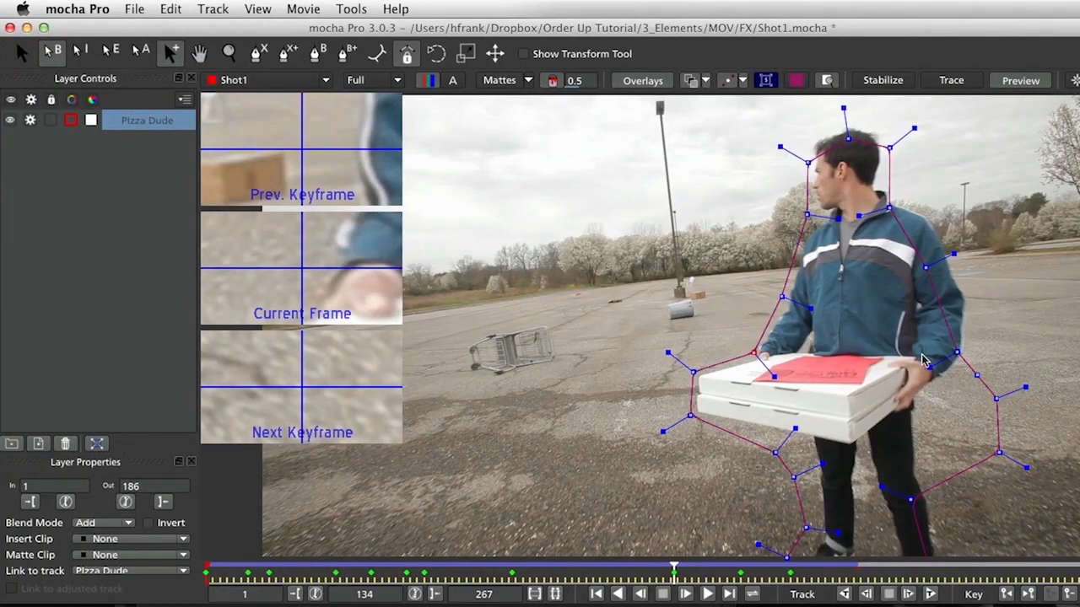
Reshape the spline around the front corner and upper edge of the pizza boxes at frame 153
{"action": "left_click_drag", "start_coordinate": [674, 581], "coordinate": [740, 589]}
{"action": "left_click_drag", "start_coordinate": [763, 548], "coordinate": [697, 415]}
{"action": "left_click_drag", "start_coordinate": [771, 394], "coordinate": [763, 416]}
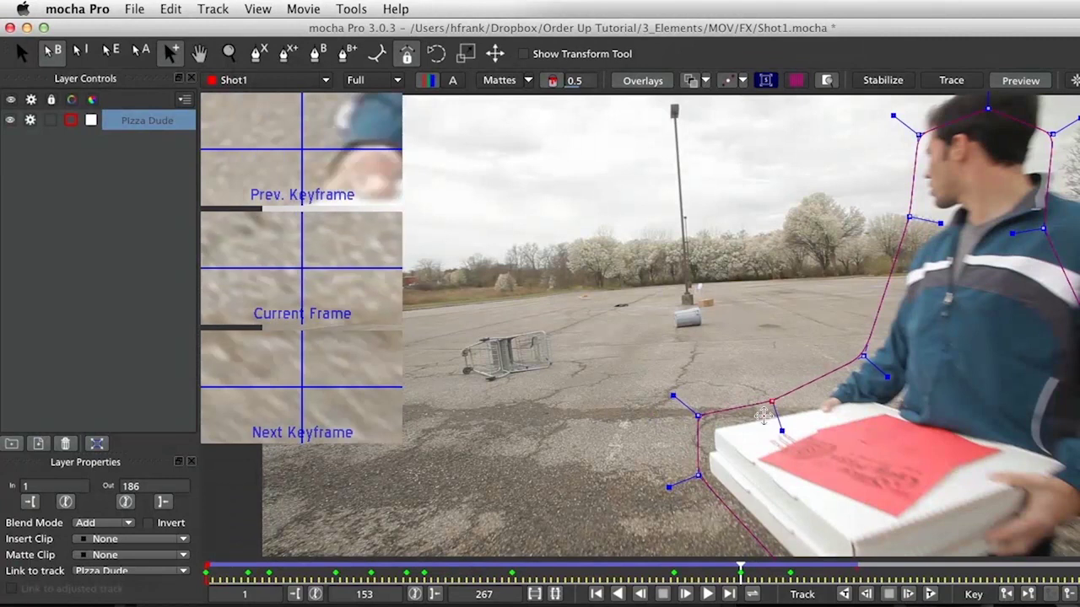
Tighten the spline around the pizza boxes and the man's forearm at frame 167
{"action": "left_click_drag", "start_coordinate": [741, 573], "coordinate": [790, 593]}
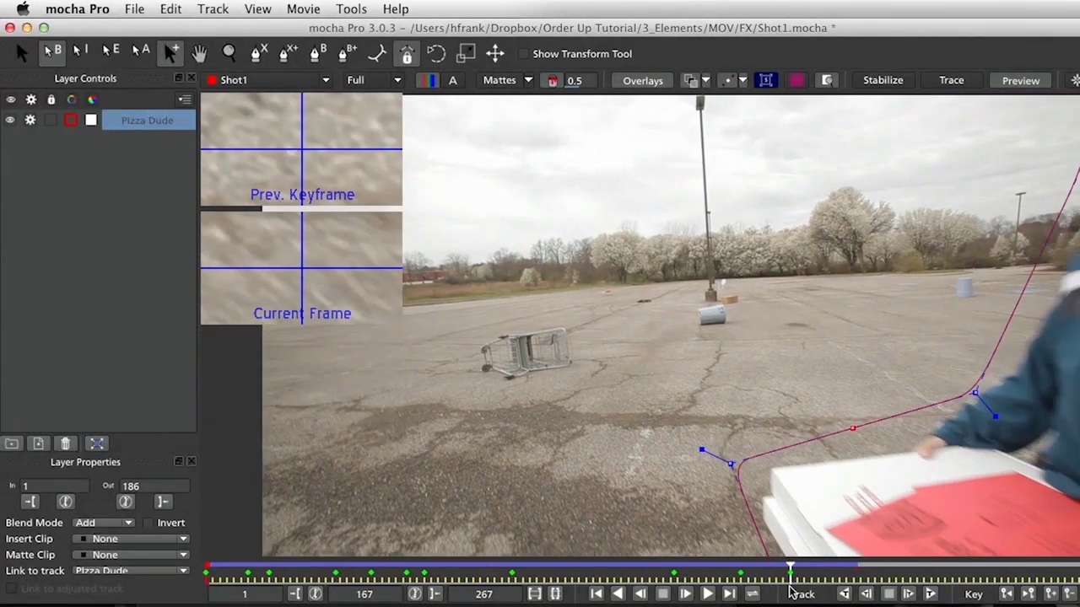
{"action": "left_click", "coordinate": [1069, 591]}
{"action": "left_click_drag", "start_coordinate": [713, 520], "coordinate": [751, 523]}
{"action": "left_click_drag", "start_coordinate": [712, 421], "coordinate": [761, 463]}
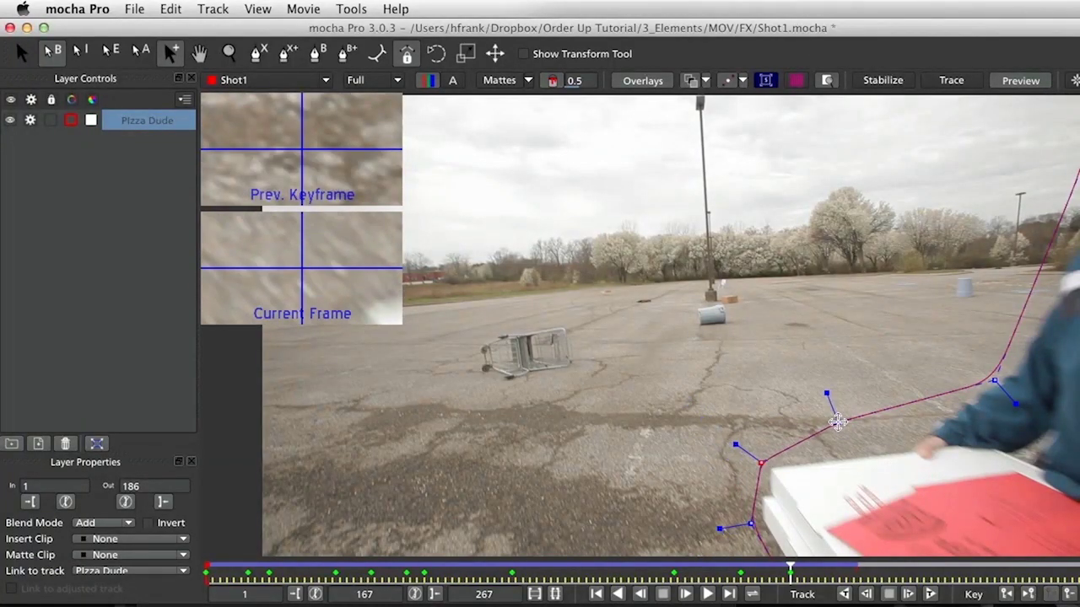
{"action": "left_click_drag", "start_coordinate": [838, 422], "coordinate": [900, 444]}
{"action": "left_click", "coordinate": [987, 384]}
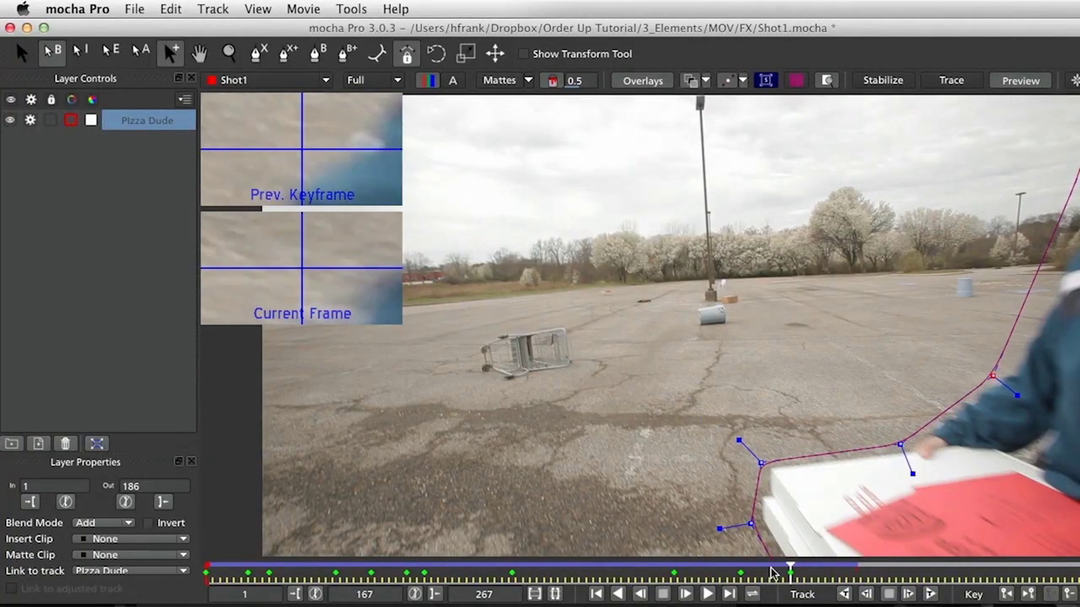
Display only the spline's points without tangent handles, and extend the spline around the far end of the pizza boxes at frame 73
{"action": "left_click_drag", "start_coordinate": [791, 576], "coordinate": [288, 570]}
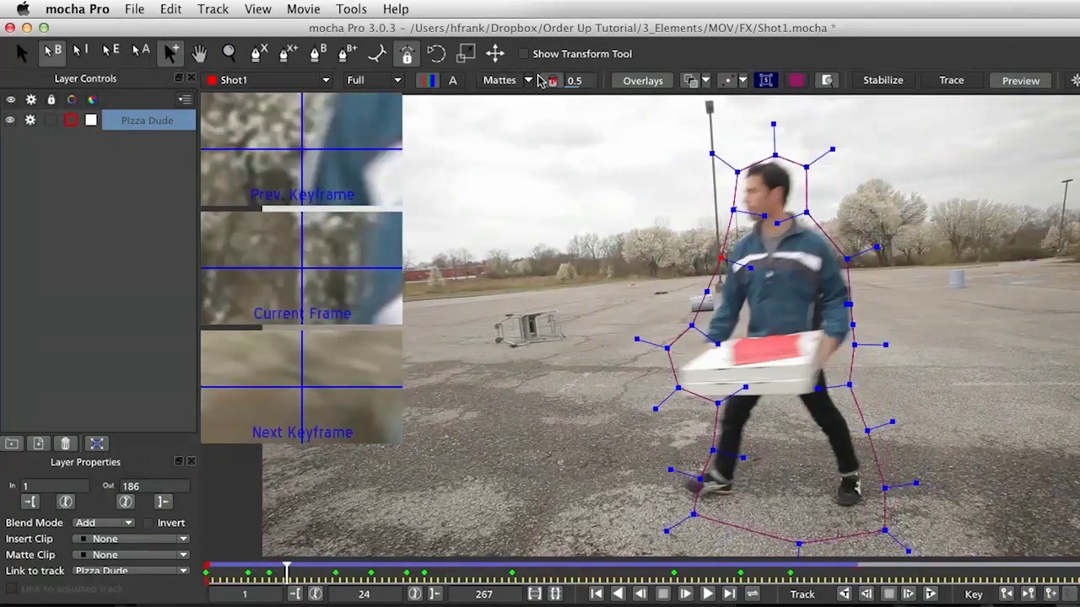
{"action": "left_click", "coordinate": [729, 80]}
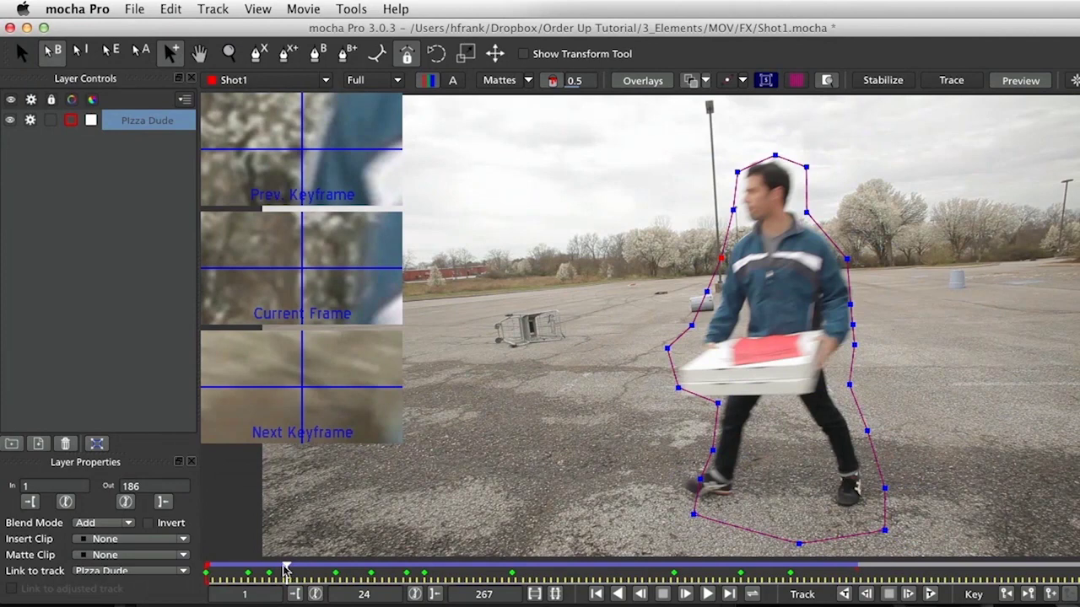
{"action": "left_click_drag", "start_coordinate": [239, 573], "coordinate": [459, 579]}
{"action": "left_click_drag", "start_coordinate": [875, 379], "coordinate": [909, 314]}
{"action": "left_click_drag", "start_coordinate": [896, 364], "coordinate": [928, 364]}
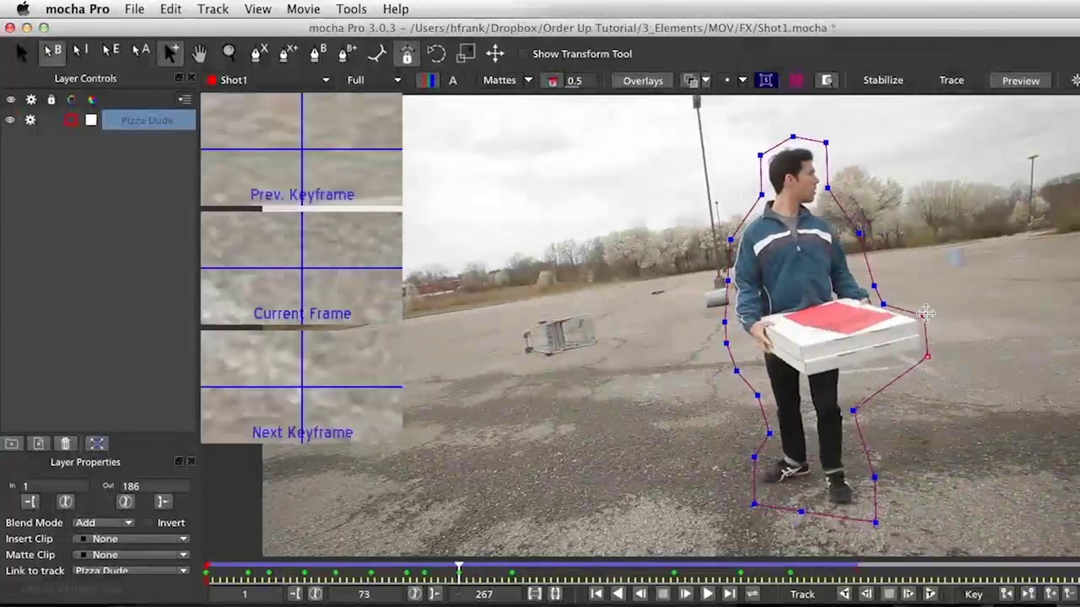
Check the frames from 113 onwards and adjust the spline points around the pizza boxes wherever they cut in
{"action": "left_click_drag", "start_coordinate": [458, 578], "coordinate": [600, 579]}
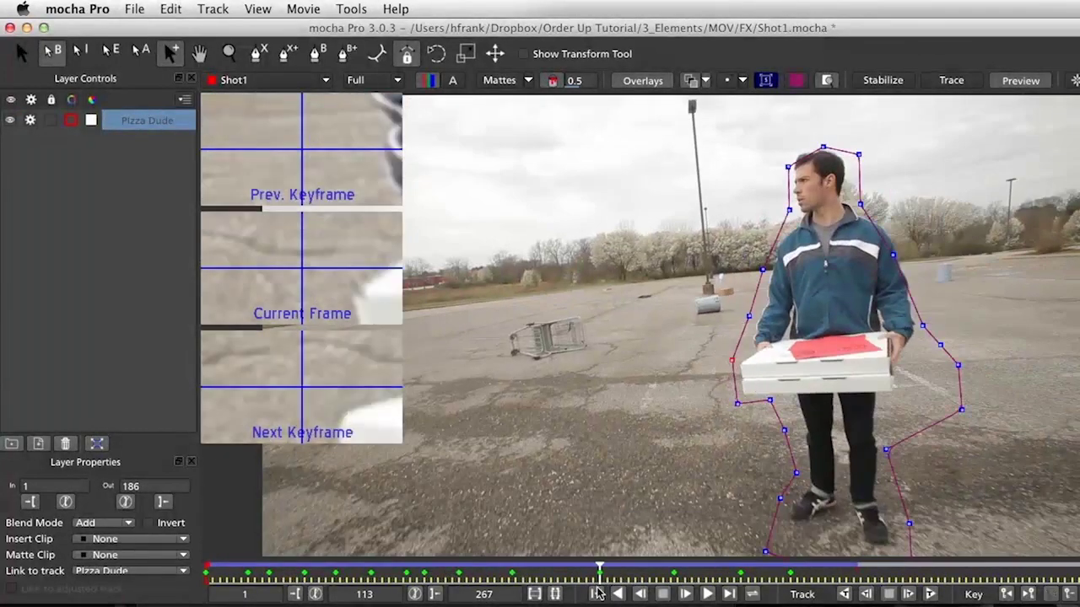
{"action": "left_click_drag", "start_coordinate": [650, 580], "coordinate": [723, 580]}
{"action": "left_click_drag", "start_coordinate": [704, 455], "coordinate": [695, 413]}
{"action": "left_click_drag", "start_coordinate": [723, 580], "coordinate": [823, 581]}
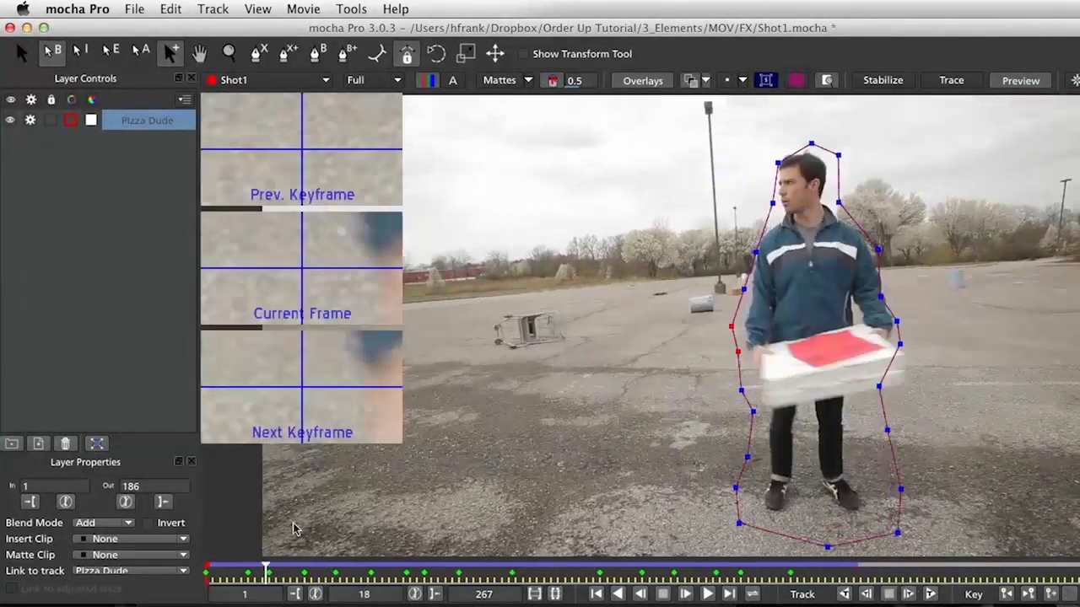
Turn on the matte display and play back the shot to check the man's mask coverage
{"action": "left_click", "coordinate": [516, 81]}
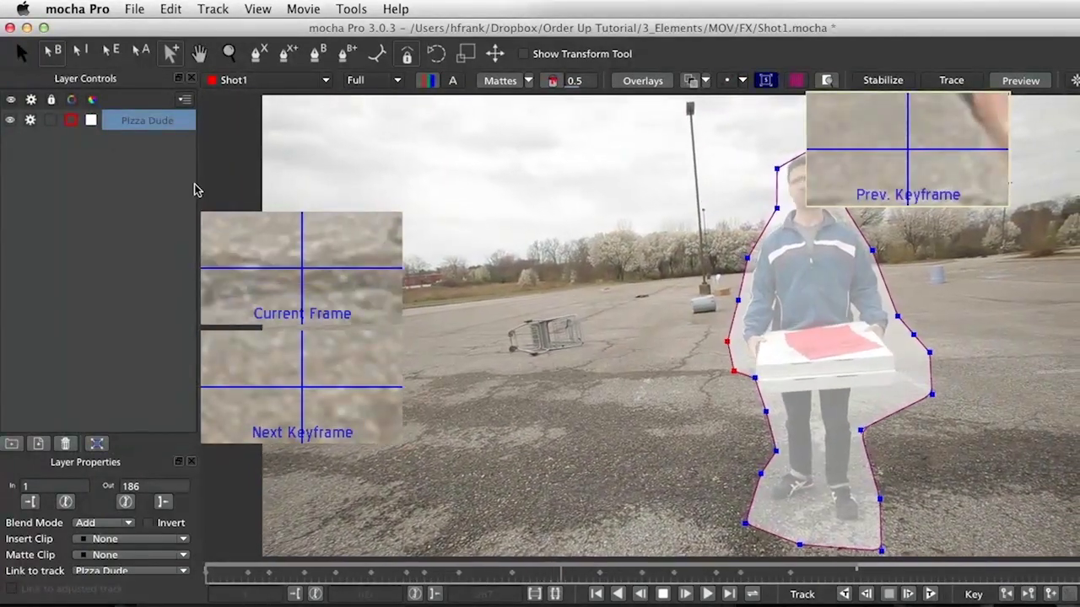
{"action": "key", "text": "space"}
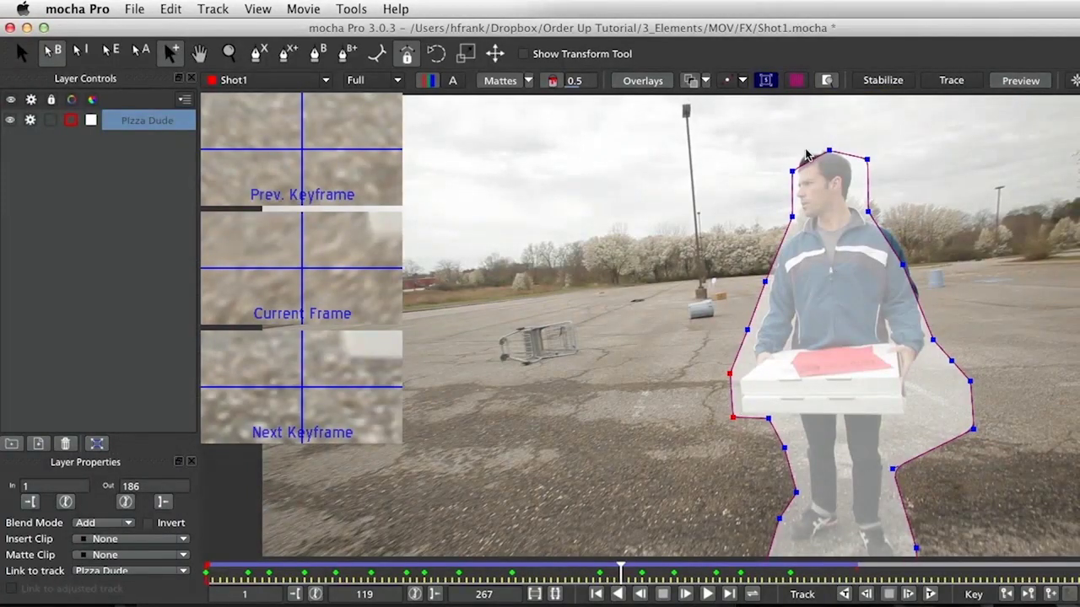
Set the matte display to Selected track mattes and deselect the PIzza Dude layer
{"action": "left_click", "coordinate": [528, 81]}
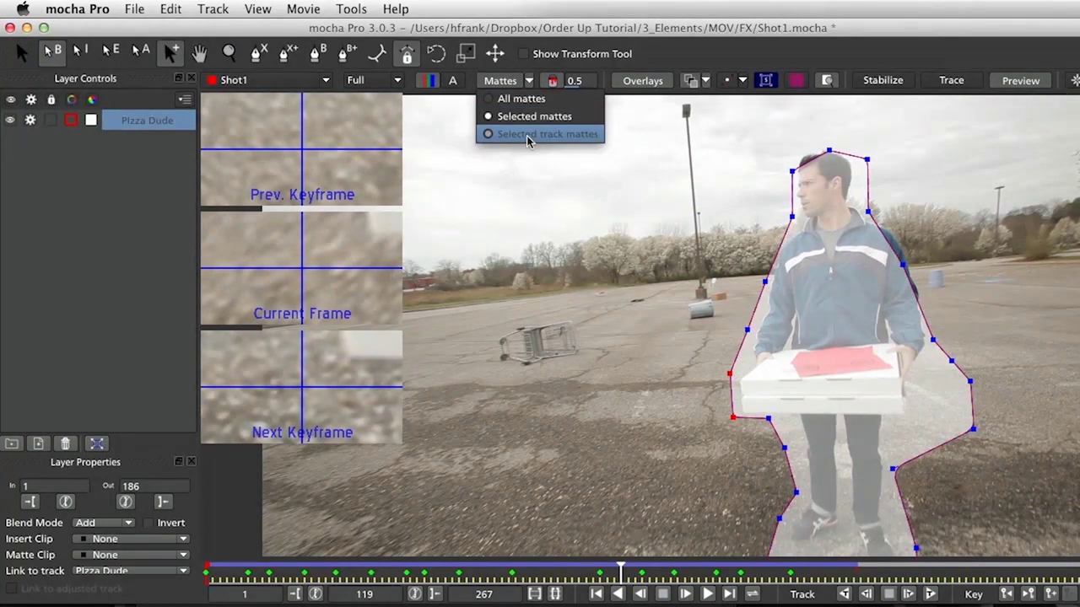
{"action": "left_click", "coordinate": [529, 137]}
{"action": "left_click", "coordinate": [88, 245]}
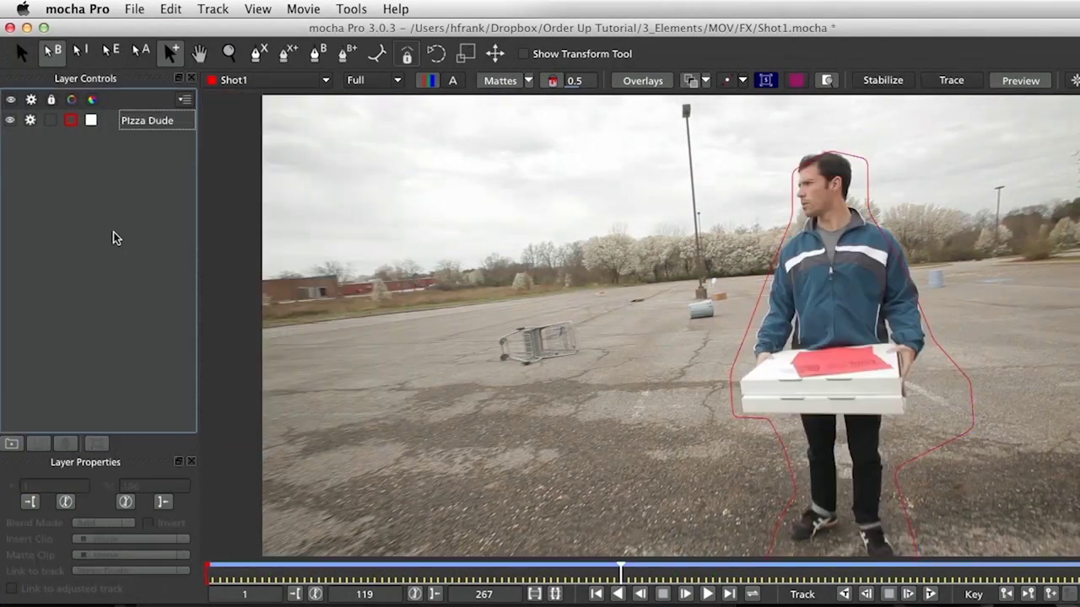
Draw a closed X-spline around the parking lot pavement at frame 119, passing below the shopping cart and behind the man
{"action": "left_click", "coordinate": [255, 54]}
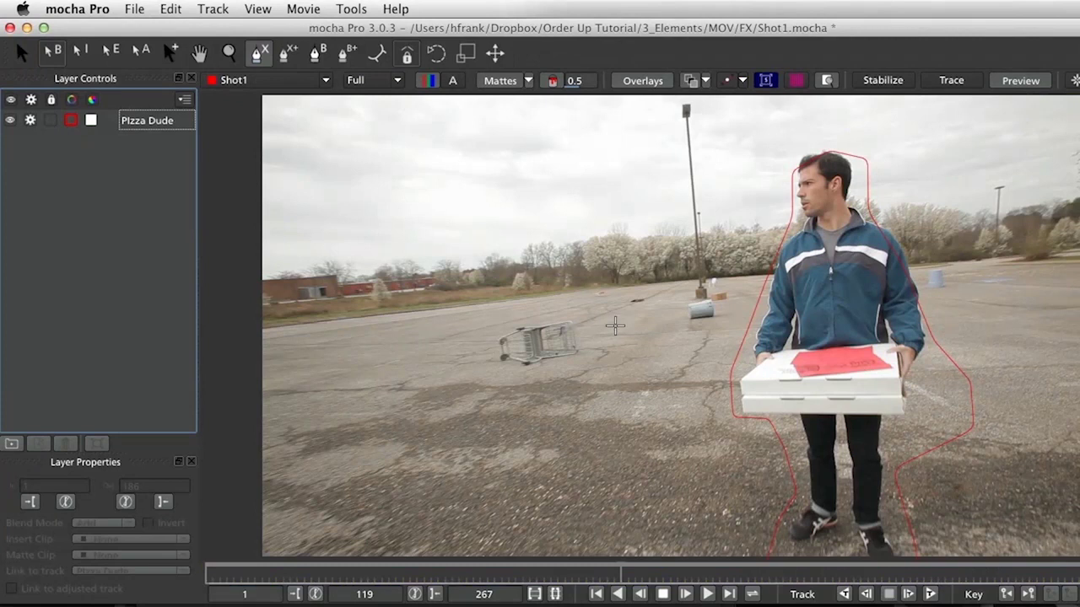
{"action": "left_click", "coordinate": [612, 334]}
{"action": "left_click", "coordinate": [719, 323]}
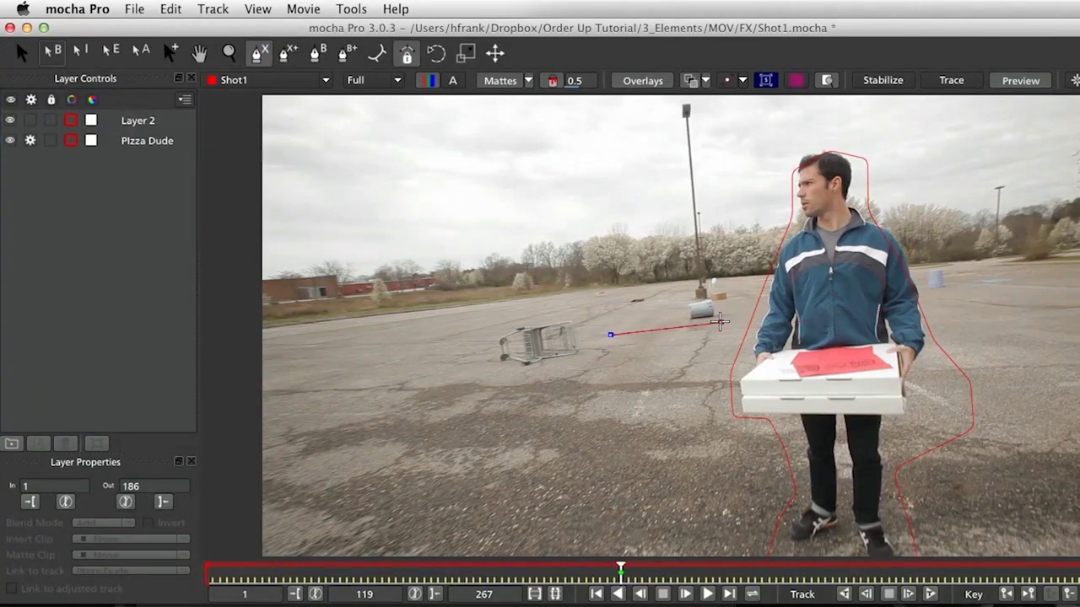
{"action": "left_click", "coordinate": [960, 299]}
{"action": "left_click", "coordinate": [1055, 367]}
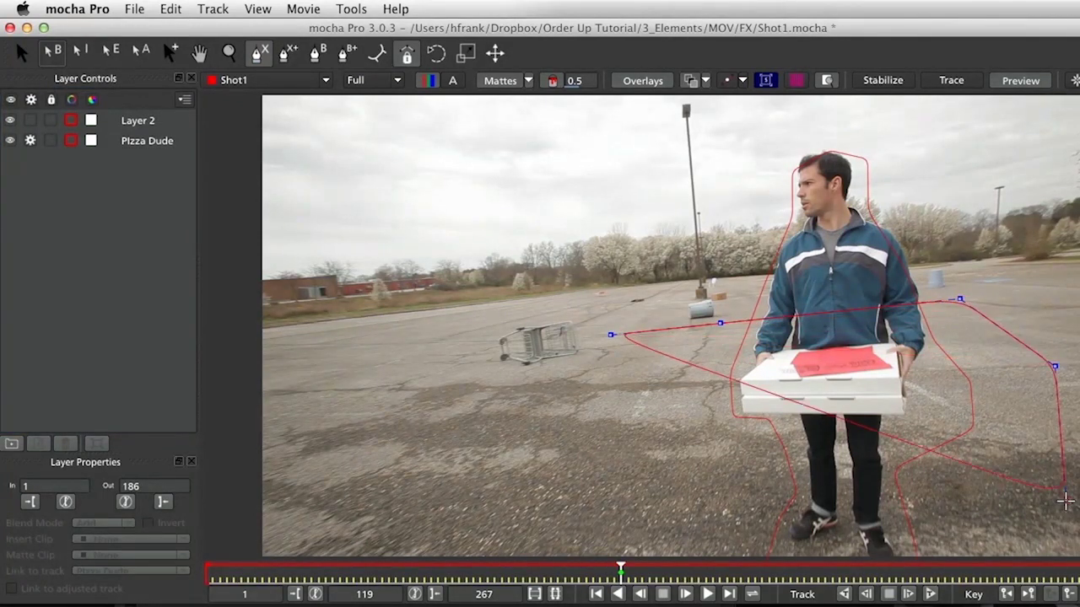
{"action": "left_click", "coordinate": [1065, 503]}
{"action": "left_click", "coordinate": [1042, 545]}
{"action": "left_click", "coordinate": [782, 533]}
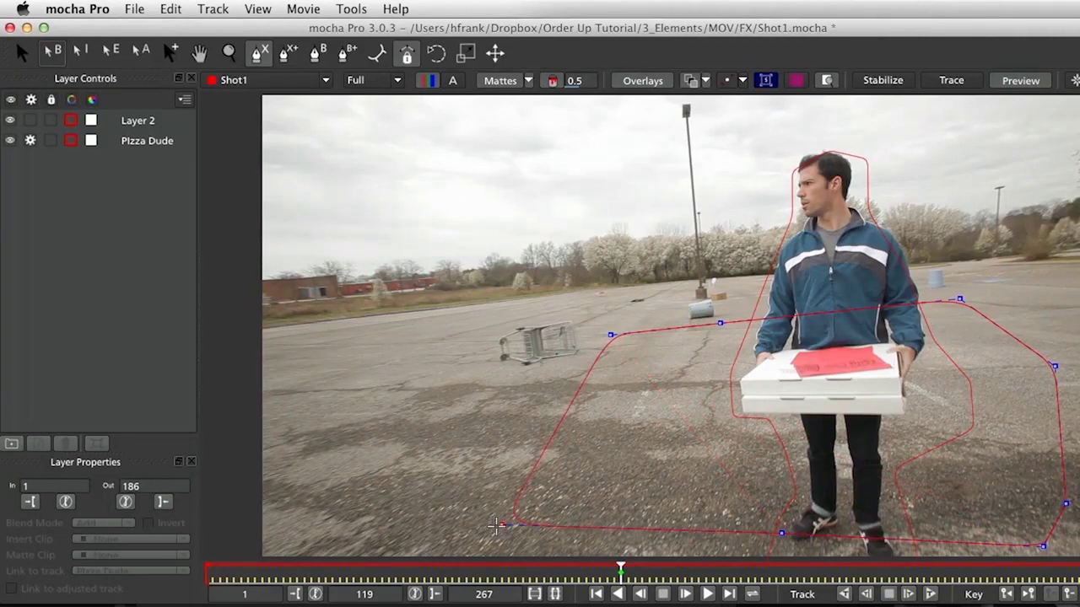
{"action": "left_click", "coordinate": [496, 528]}
{"action": "left_click", "coordinate": [325, 533]}
{"action": "left_click", "coordinate": [316, 453]}
{"action": "left_click", "coordinate": [537, 398]}
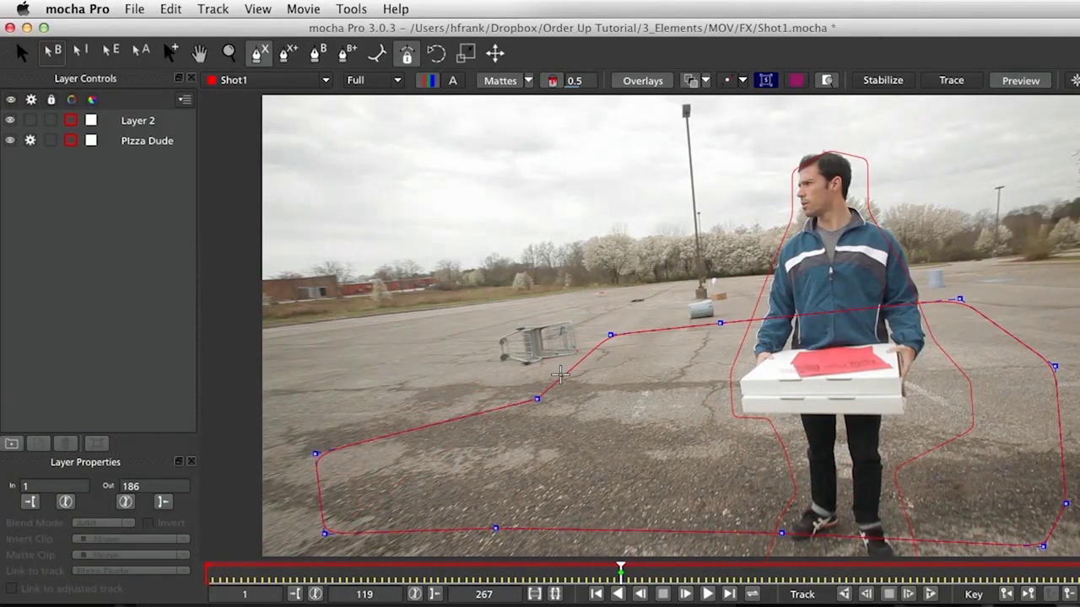
{"action": "left_click", "coordinate": [611, 334]}
{"action": "right_click", "coordinate": [574, 368]}
{"action": "left_click_drag", "start_coordinate": [611, 334], "coordinate": [604, 329]}
Rename the new layer as Ground Track and move it below the PIzza Dude layer
{"action": "double_click", "coordinate": [177, 122]}
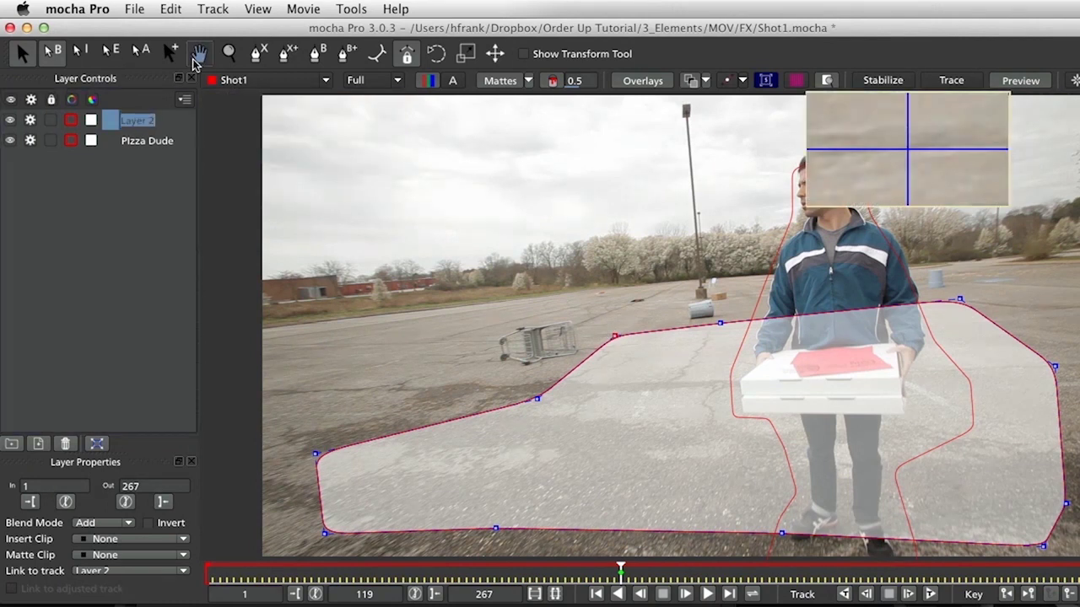
{"action": "type", "text": "Ground Track"}
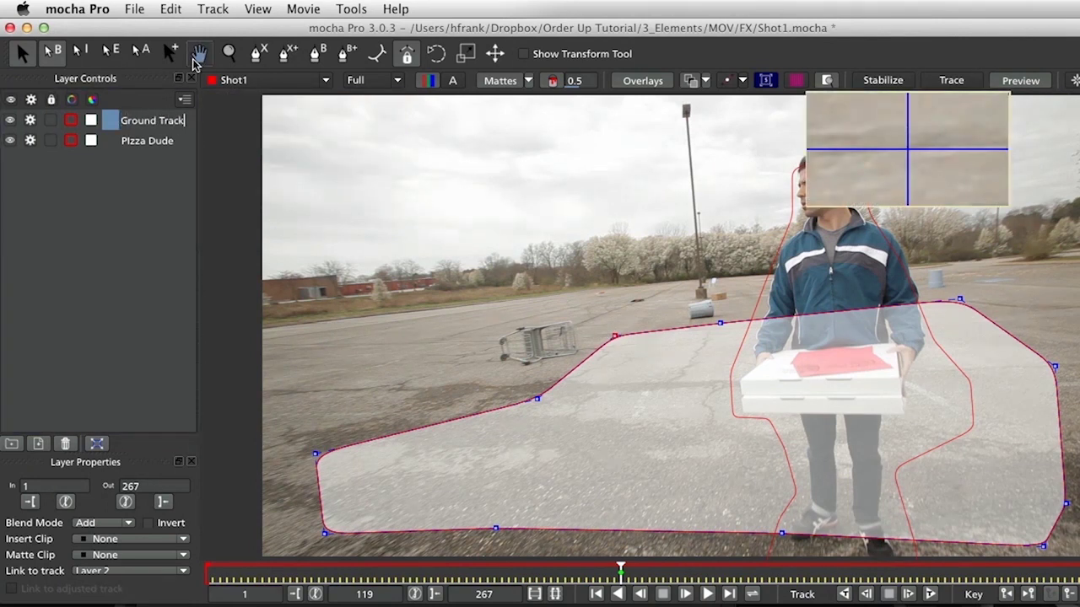
{"action": "key", "text": "Return"}
{"action": "left_click_drag", "start_coordinate": [140, 127], "coordinate": [145, 150]}
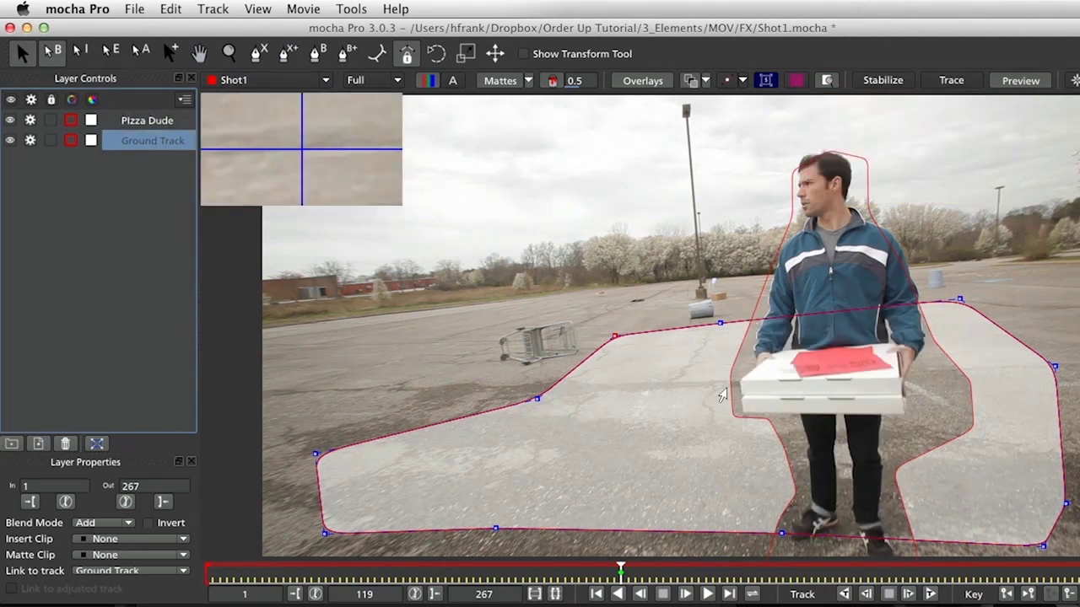
Expand the Ground Track spline at frame 119 by moving its near-edge and far-right points slightly outward over the pavement
{"action": "left_click_drag", "start_coordinate": [325, 533], "coordinate": [318, 538]}
{"action": "left_click_drag", "start_coordinate": [495, 527], "coordinate": [496, 541]}
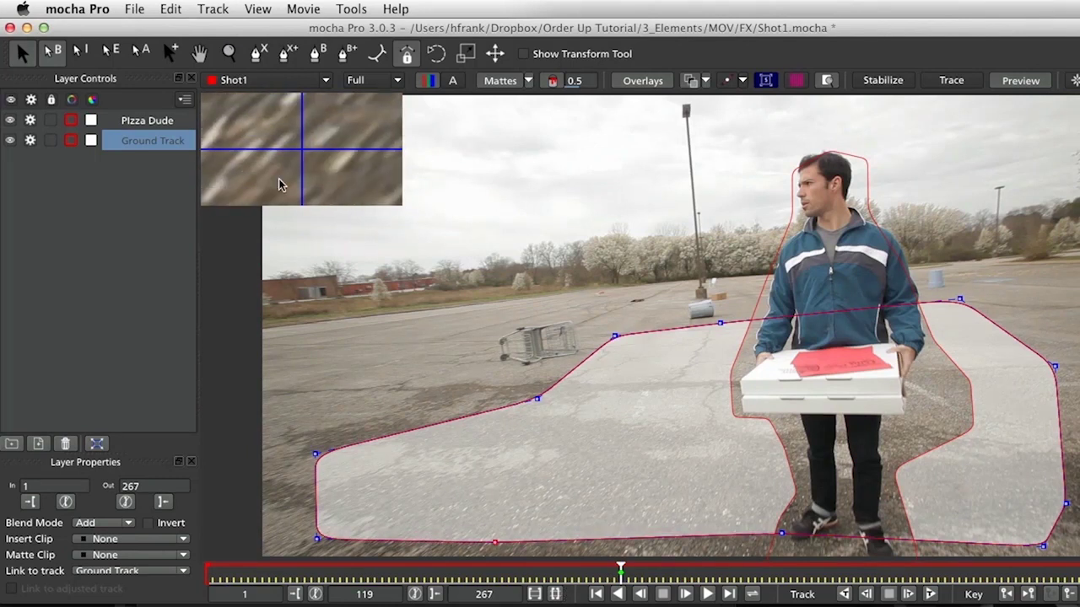
{"action": "left_click", "coordinate": [159, 118]}
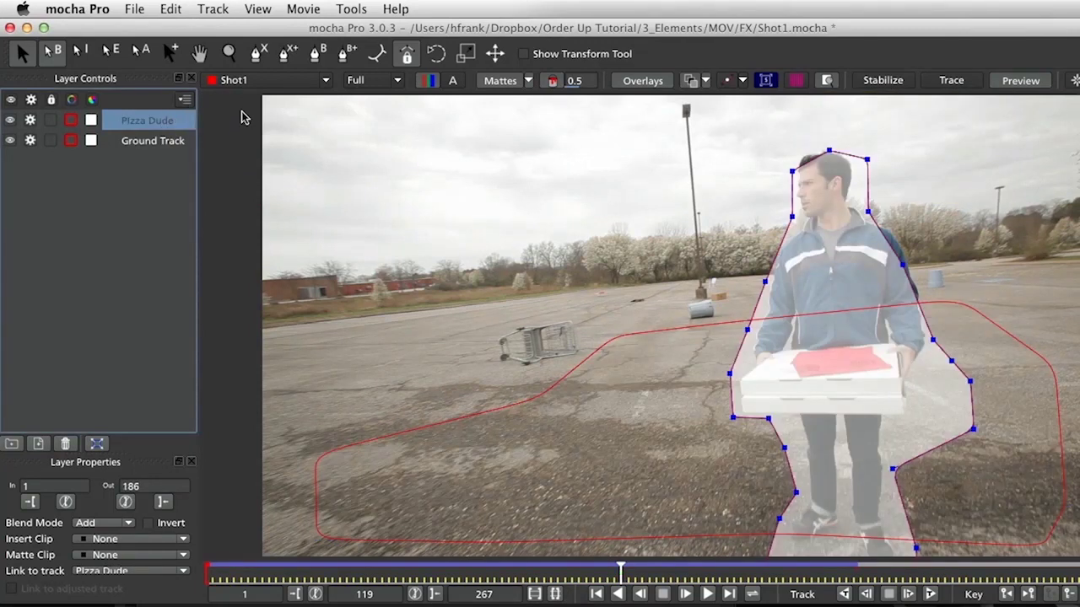
{"action": "left_click", "coordinate": [148, 141]}
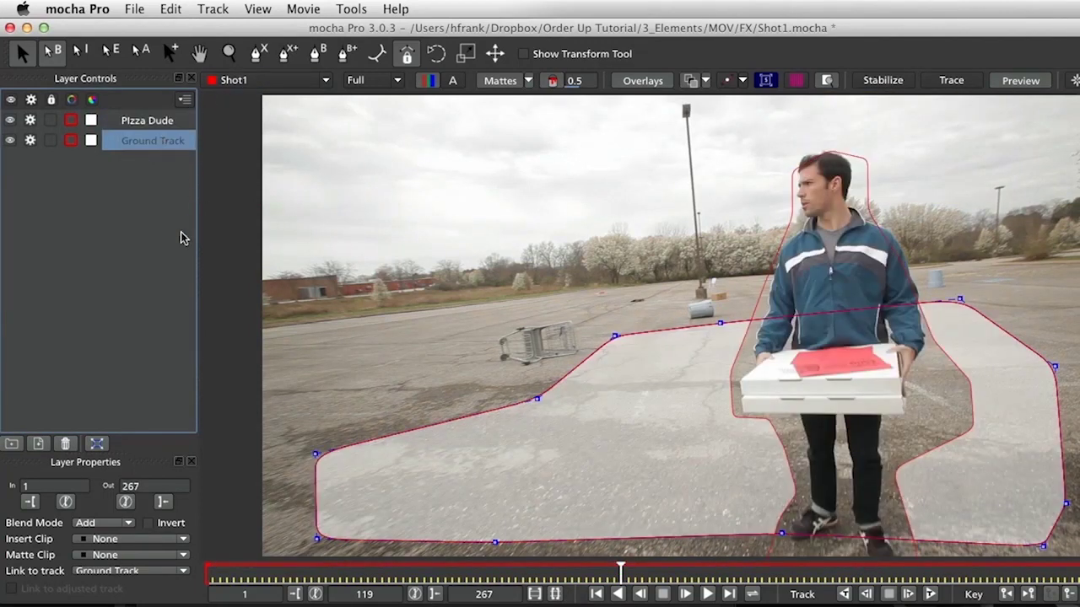
{"action": "left_click_drag", "start_coordinate": [959, 299], "coordinate": [982, 293]}
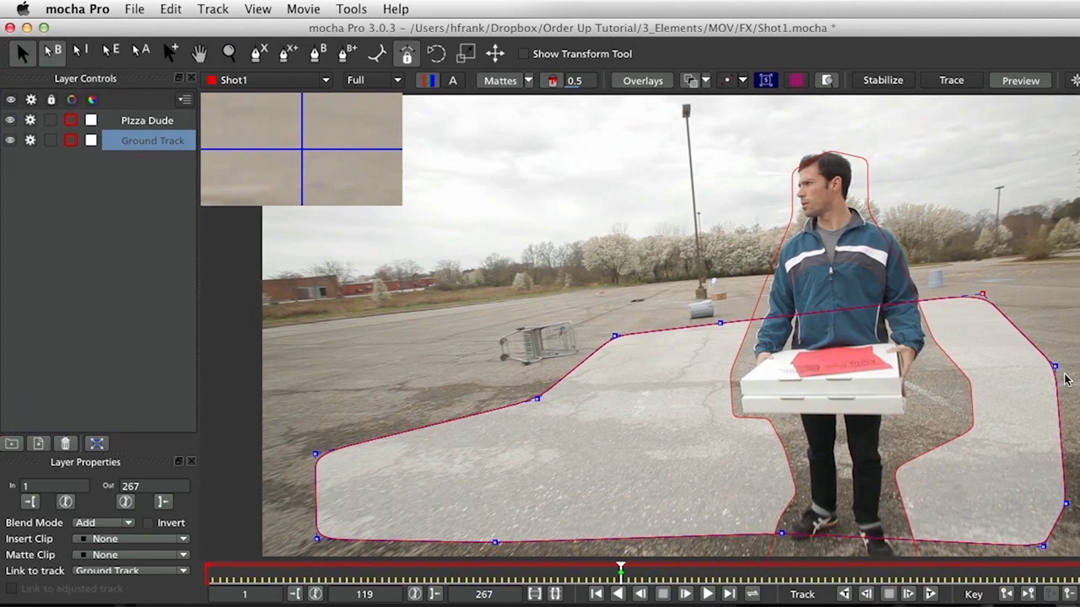
{"action": "left_click_drag", "start_coordinate": [1054, 366], "coordinate": [1066, 366]}
{"action": "left_click_drag", "start_coordinate": [983, 294], "coordinate": [996, 291]}
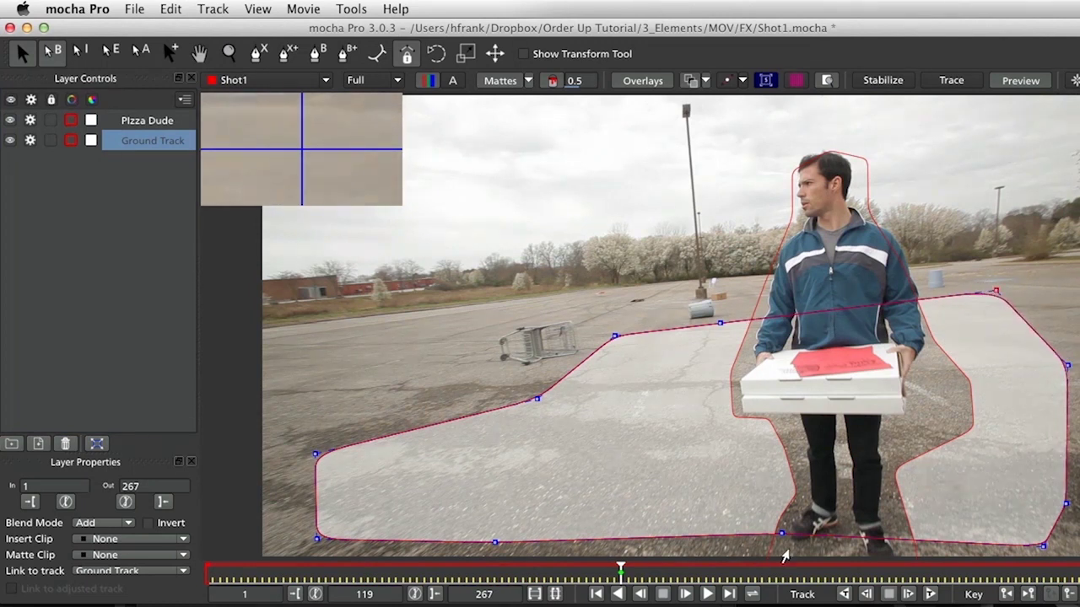
{"action": "left_click_drag", "start_coordinate": [780, 532], "coordinate": [777, 538]}
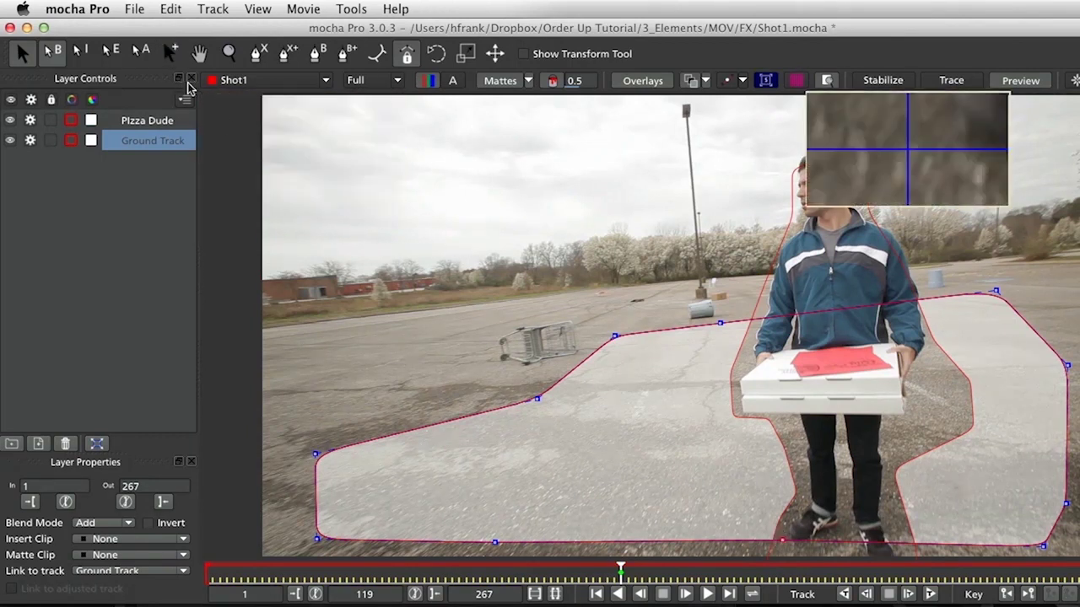
{"action": "left_click", "coordinate": [257, 10]}
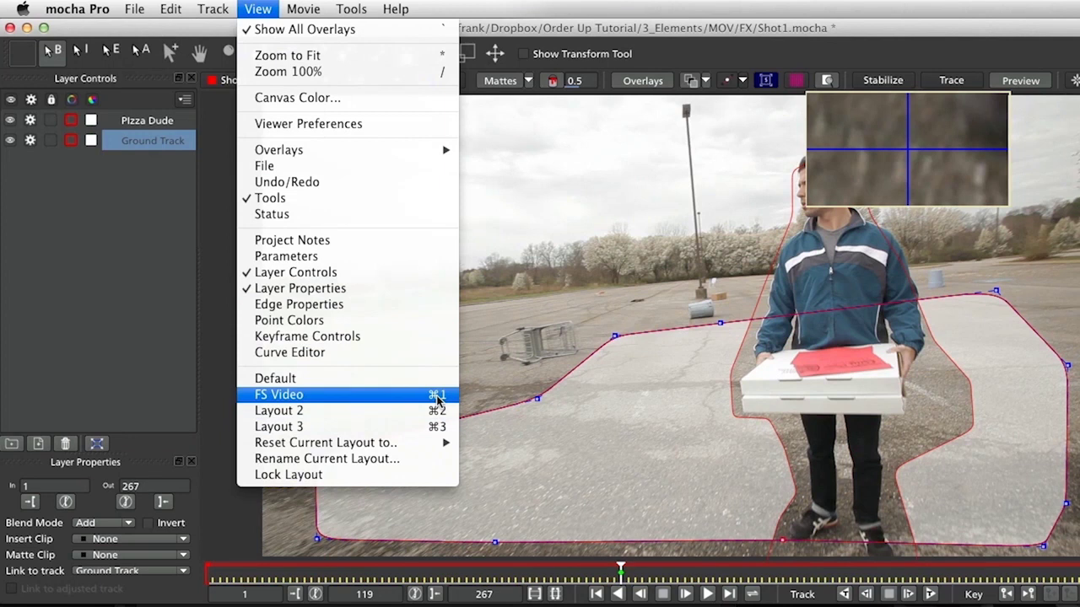
{"action": "left_click", "coordinate": [292, 397]}
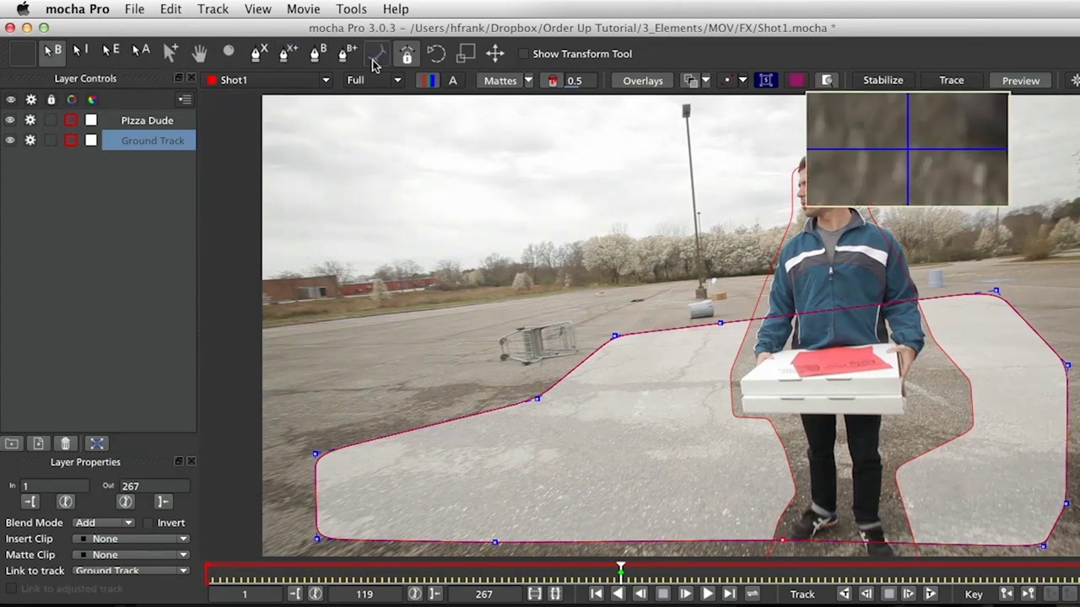
{"action": "left_click", "coordinate": [270, 10]}
{"action": "mouse_move", "coordinate": [310, 447]}
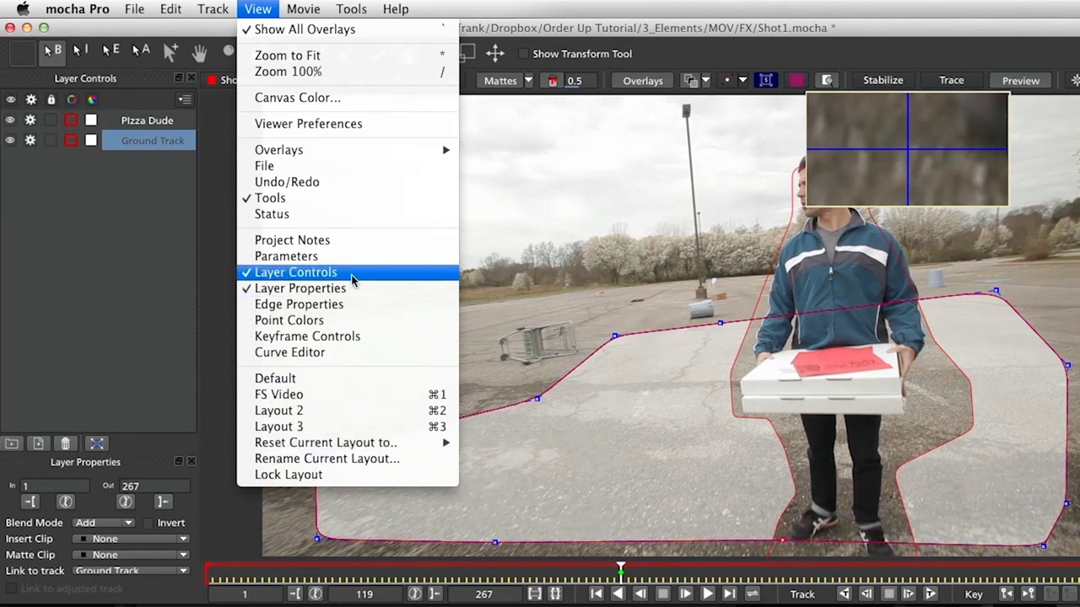
{"action": "left_click", "coordinate": [287, 256]}
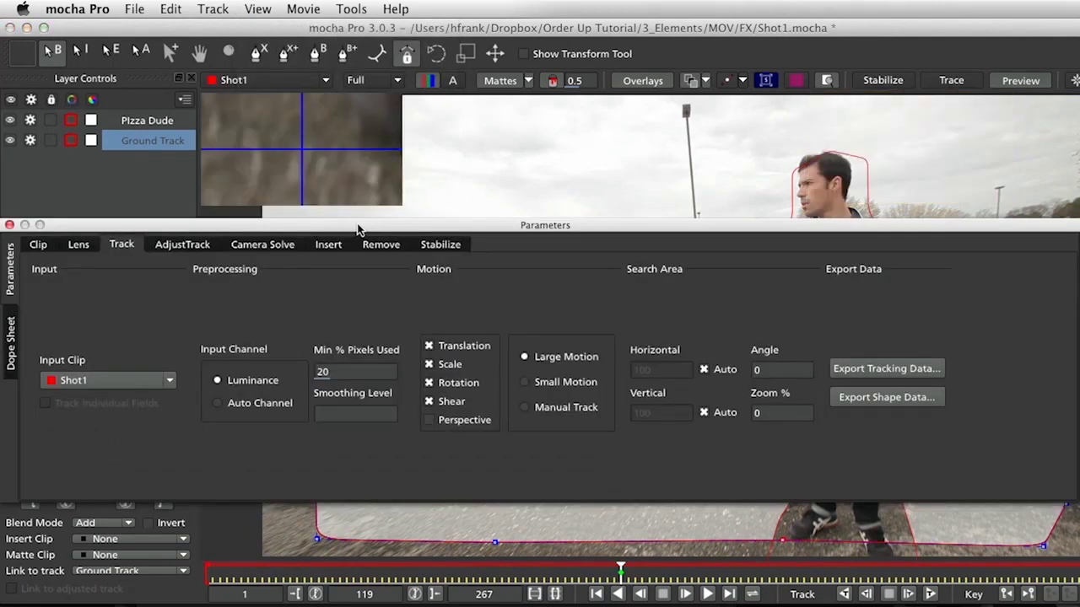
{"action": "left_click_drag", "start_coordinate": [490, 230], "coordinate": [502, 235]}
{"action": "left_click", "coordinate": [22, 230]}
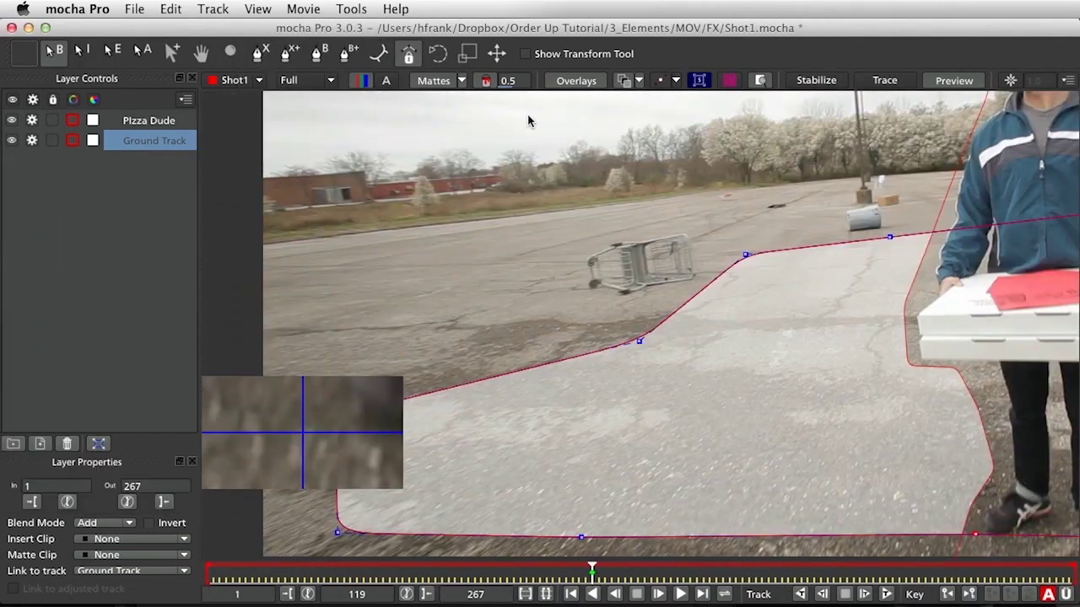
Switch to the layout with docked track parameters, enable Perspective motion and set Min % Pixels Used to 5
{"action": "left_click", "coordinate": [258, 9]}
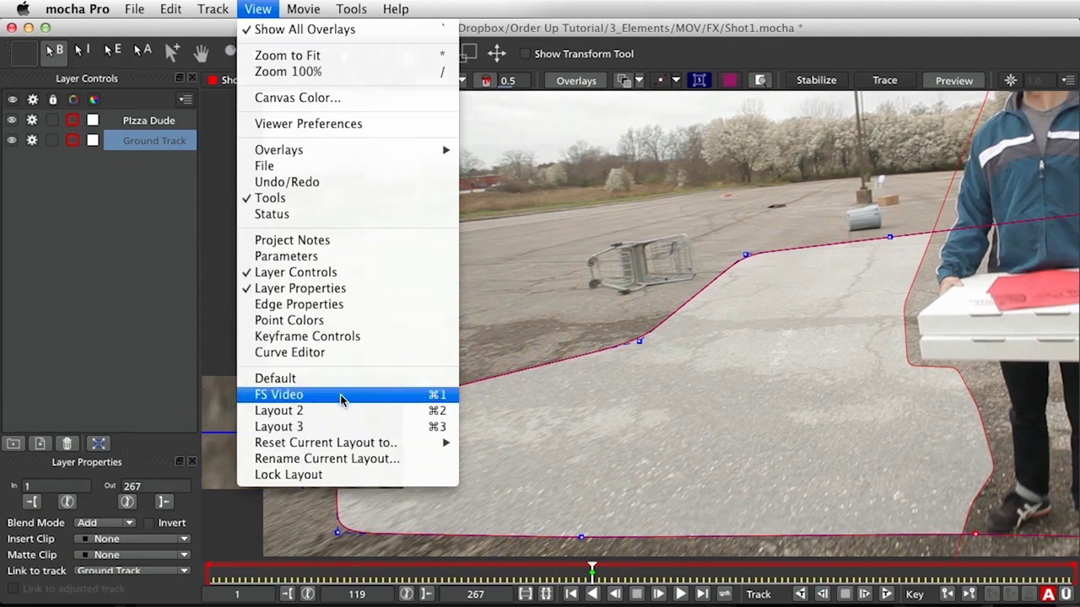
{"action": "left_click", "coordinate": [438, 395]}
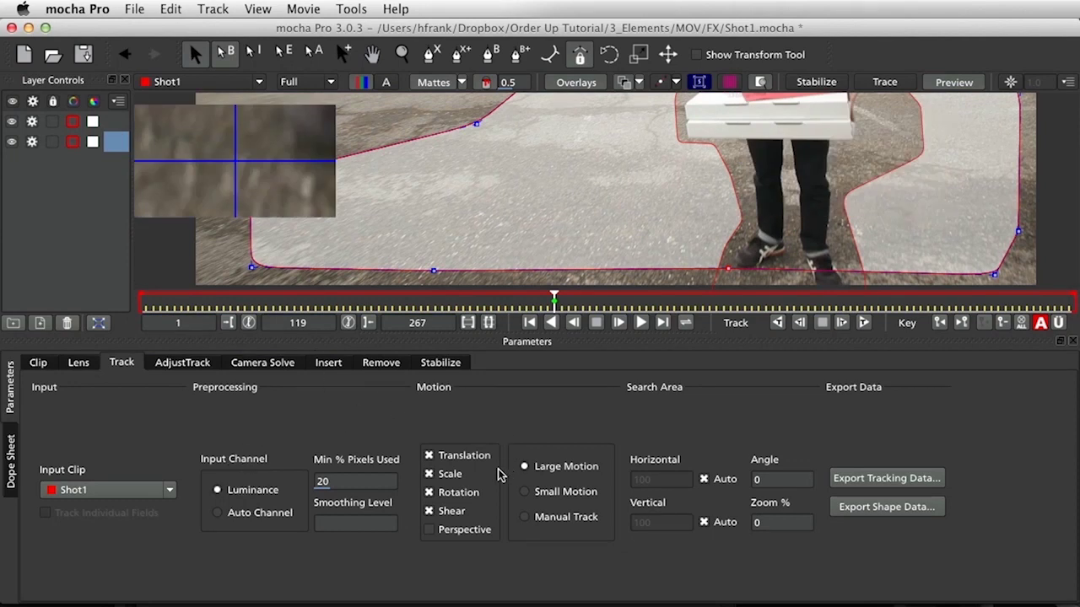
{"action": "left_click", "coordinate": [445, 523]}
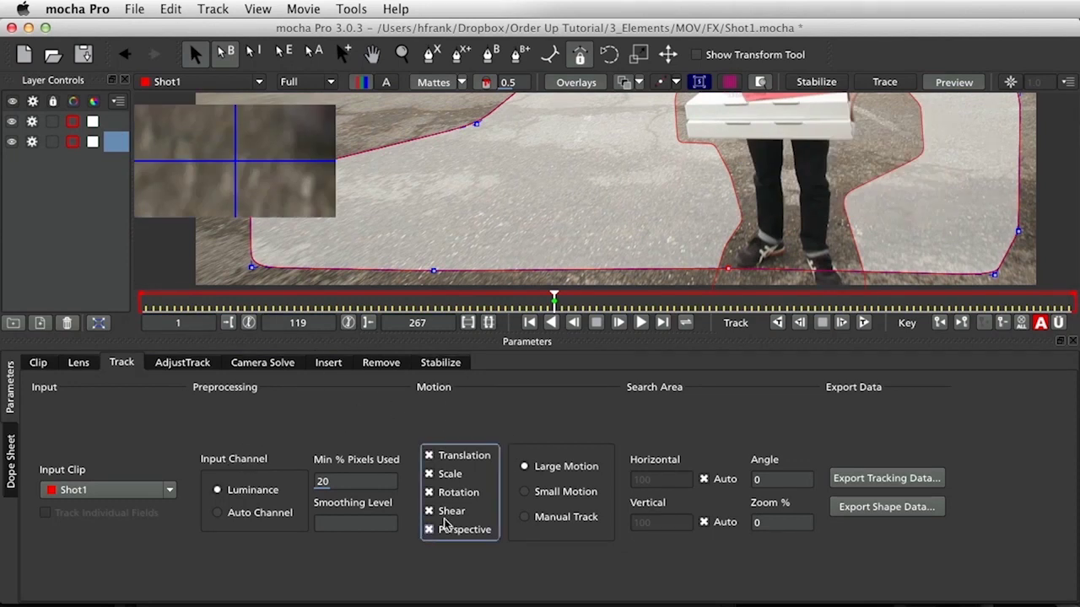
{"action": "double_click", "coordinate": [330, 481]}
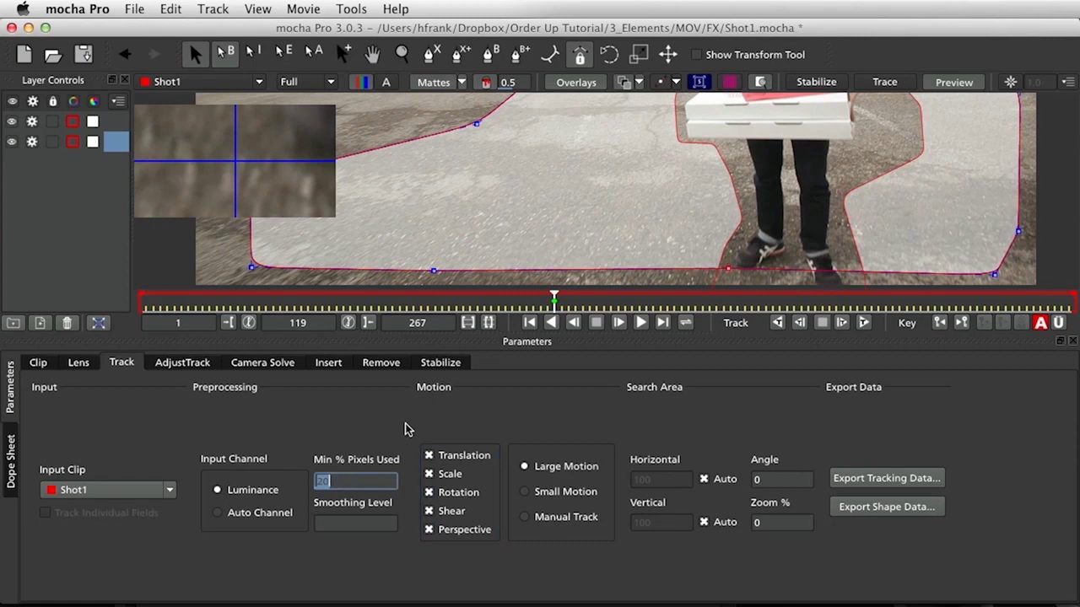
{"action": "type", "text": "66"}
{"action": "key", "text": "BackSpace"}
{"action": "key", "text": "BackSpace"}
{"action": "type", "text": "5"}
{"action": "key", "text": "Tab"}
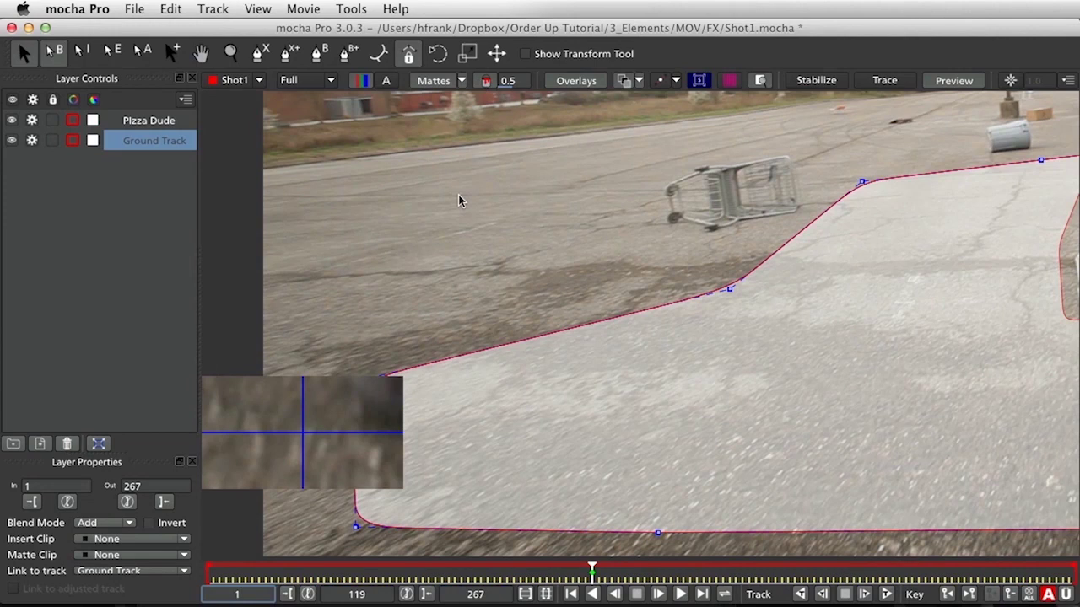
Fit the whole frame in view, show the planar surface of the Ground Track layer and turn off the matte display
{"action": "left_click", "coordinate": [655, 183]}
{"action": "key", "text": "asterisk"}
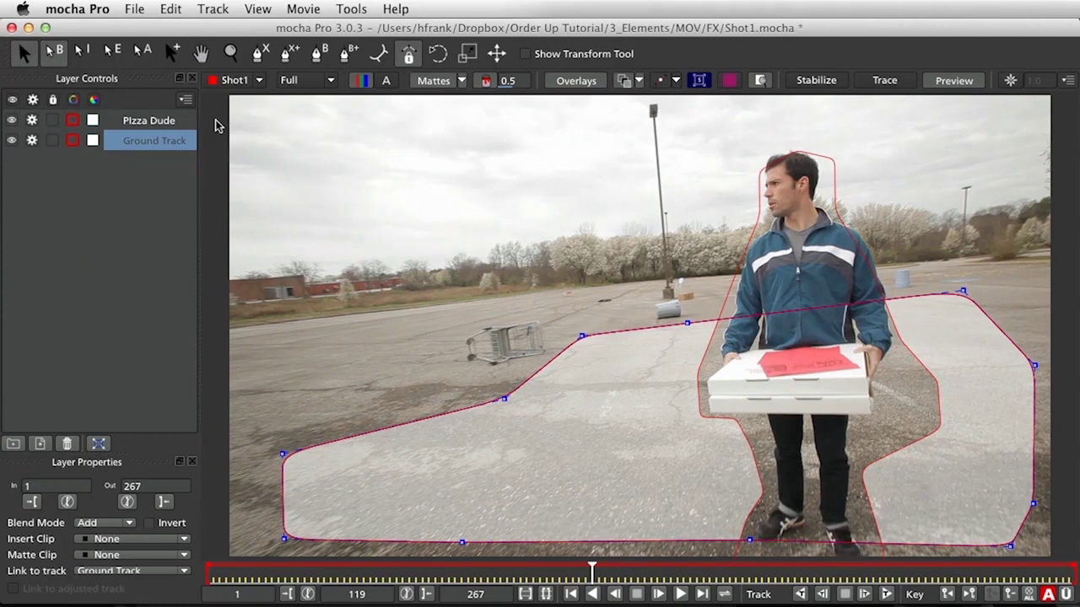
{"action": "left_click", "coordinate": [699, 80]}
{"action": "left_click", "coordinate": [432, 82]}
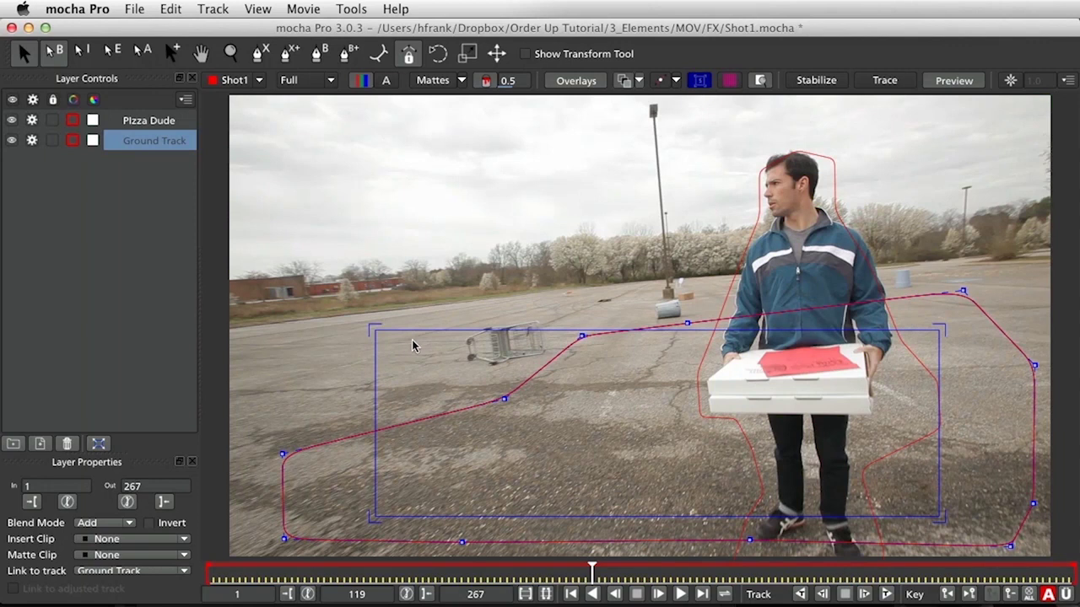
Place the four corners of the planar surface on the pavement so the surface matches the ground's perspective
{"action": "left_click_drag", "start_coordinate": [364, 335], "coordinate": [643, 331]}
{"action": "left_click_drag", "start_coordinate": [371, 516], "coordinate": [567, 520]}
{"action": "left_click_drag", "start_coordinate": [642, 330], "coordinate": [635, 326]}
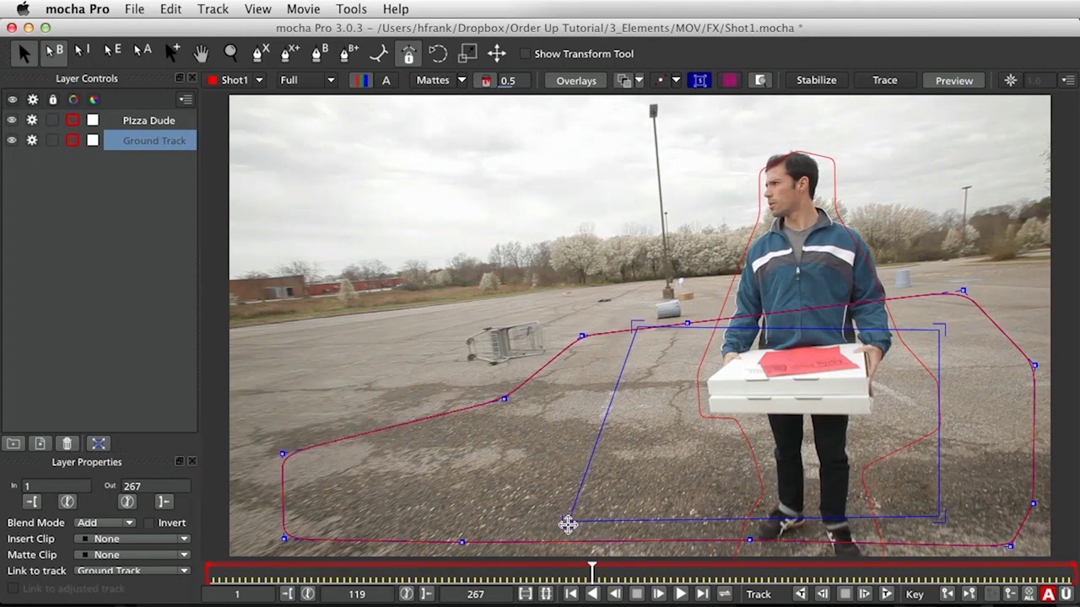
{"action": "left_click_drag", "start_coordinate": [567, 521], "coordinate": [564, 520]}
{"action": "left_click_drag", "start_coordinate": [943, 516], "coordinate": [1034, 485]}
{"action": "left_click_drag", "start_coordinate": [943, 327], "coordinate": [760, 306]}
{"action": "left_click_drag", "start_coordinate": [634, 323], "coordinate": [637, 322]}
{"action": "left_click_drag", "start_coordinate": [763, 312], "coordinate": [769, 317]}
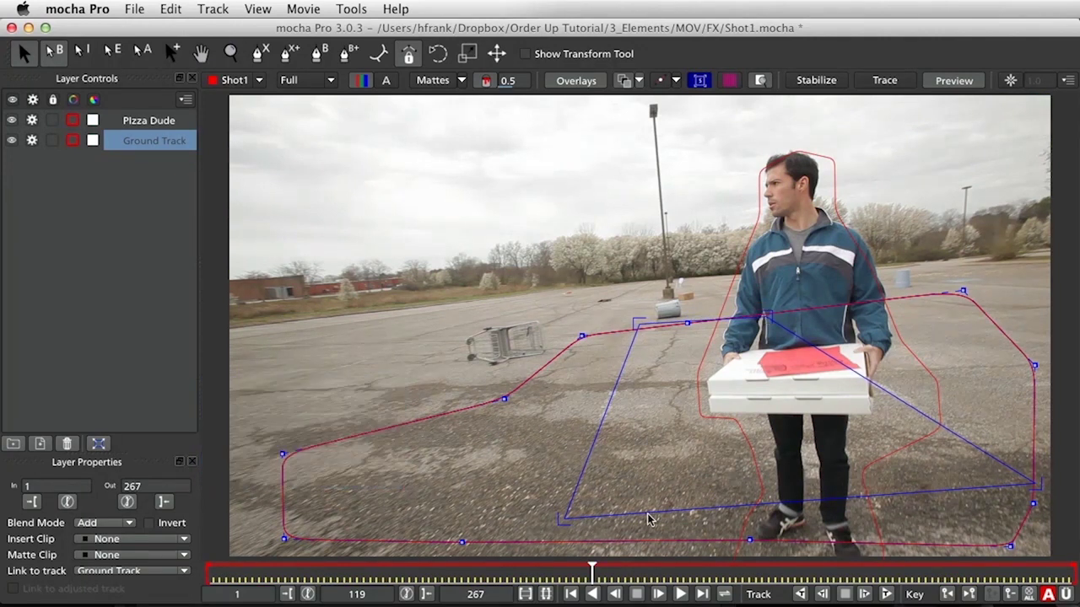
{"action": "left_click_drag", "start_coordinate": [1041, 485], "coordinate": [1070, 506]}
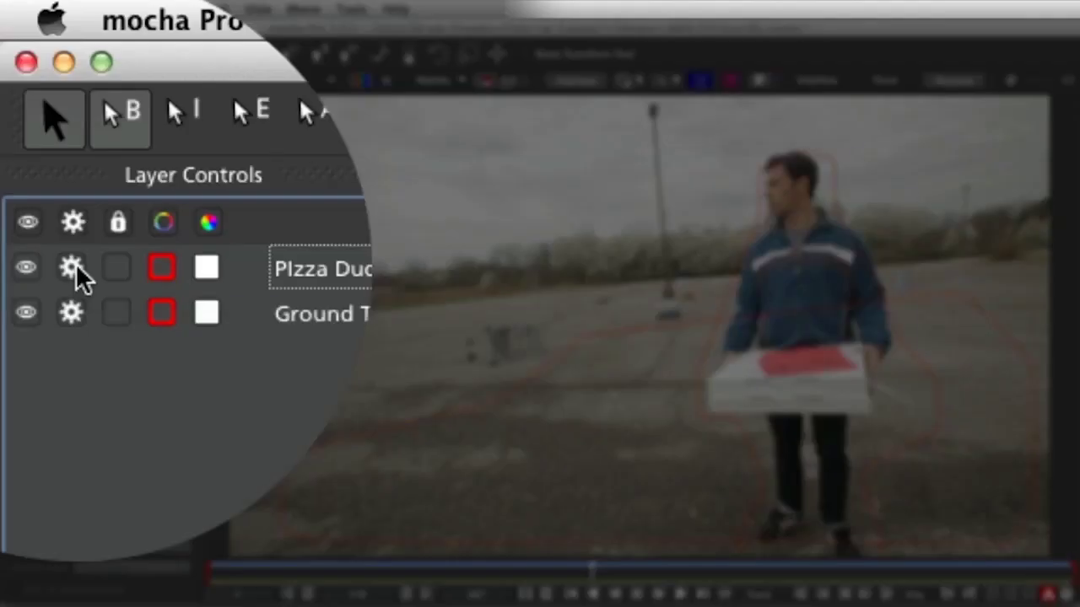
Disable tracking for the PIzza Dude layer, lock it, and select the Ground Track layer
{"action": "left_click", "coordinate": [33, 122]}
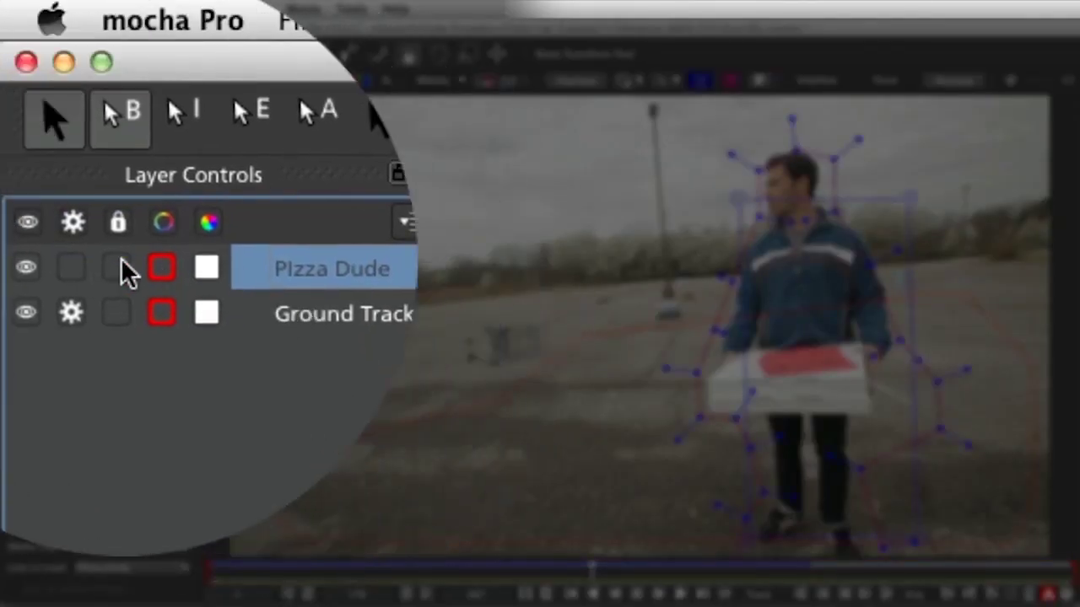
{"action": "left_click", "coordinate": [112, 250]}
{"action": "left_click", "coordinate": [140, 144]}
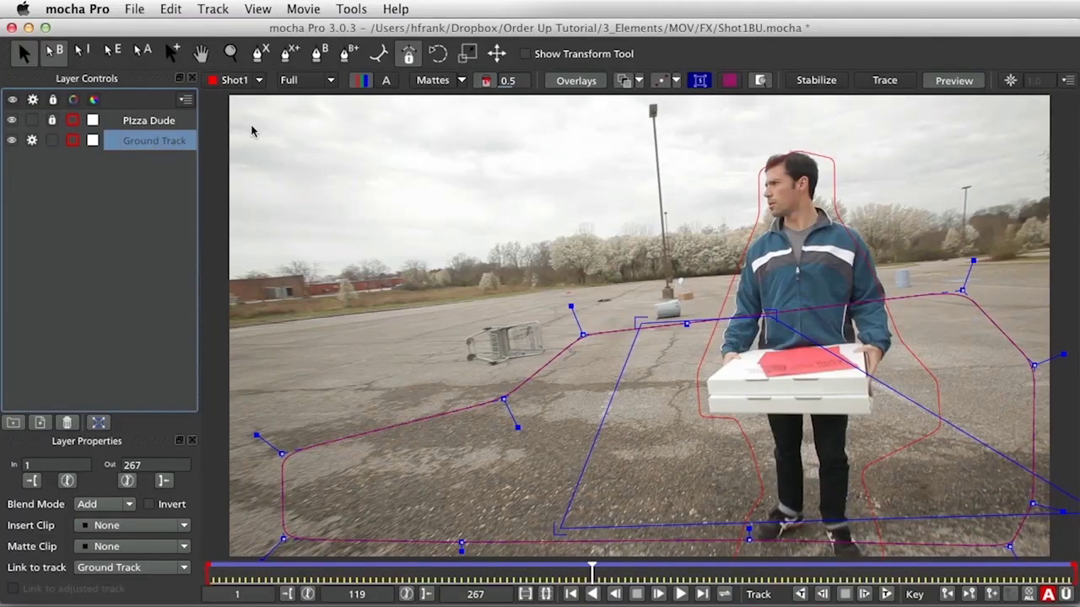
Track the Ground Track layer backwards from frame 119 and check the shot from its start through frame 153
{"action": "left_click", "coordinate": [802, 576]}
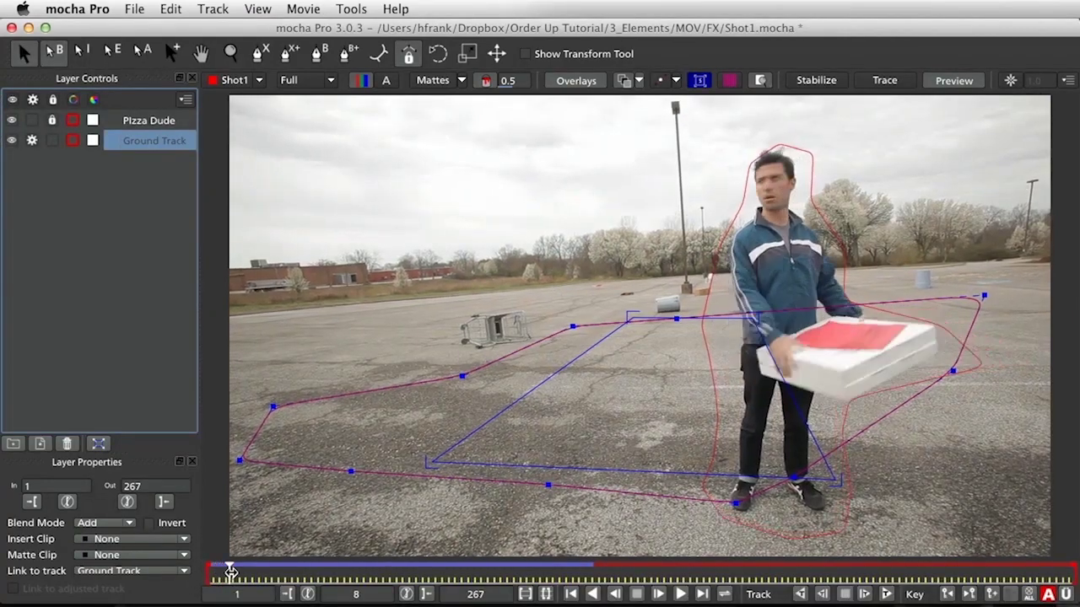
{"action": "left_click_drag", "start_coordinate": [264, 571], "coordinate": [704, 572]}
Track the Ground Track layer forwards from frame 119 to the end of the shot and check the result through frame 147
{"action": "left_click_drag", "start_coordinate": [750, 540], "coordinate": [752, 539]}
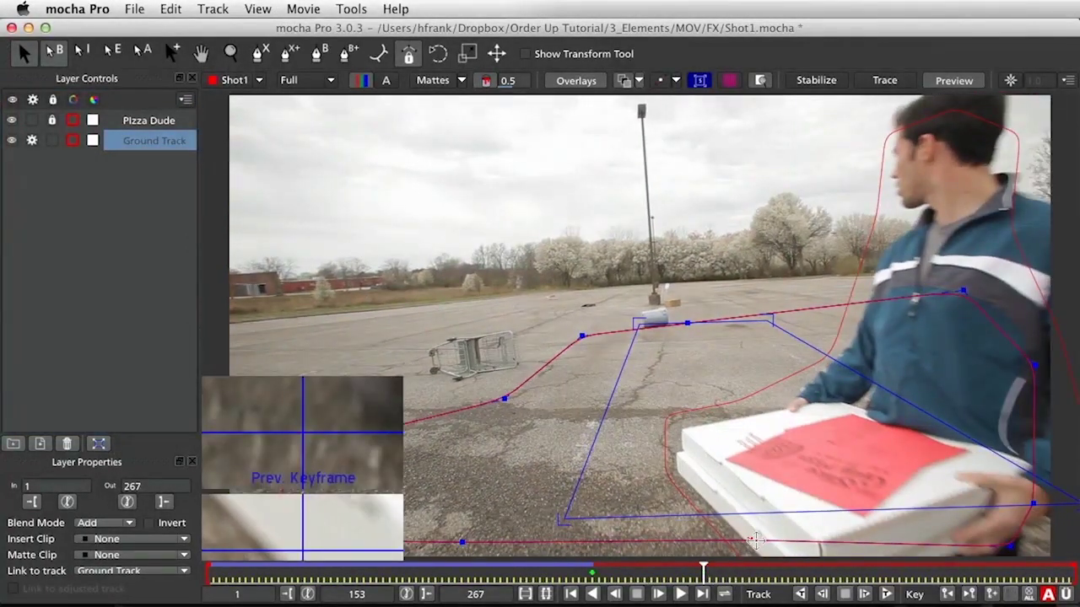
{"action": "left_click_drag", "start_coordinate": [707, 573], "coordinate": [592, 582]}
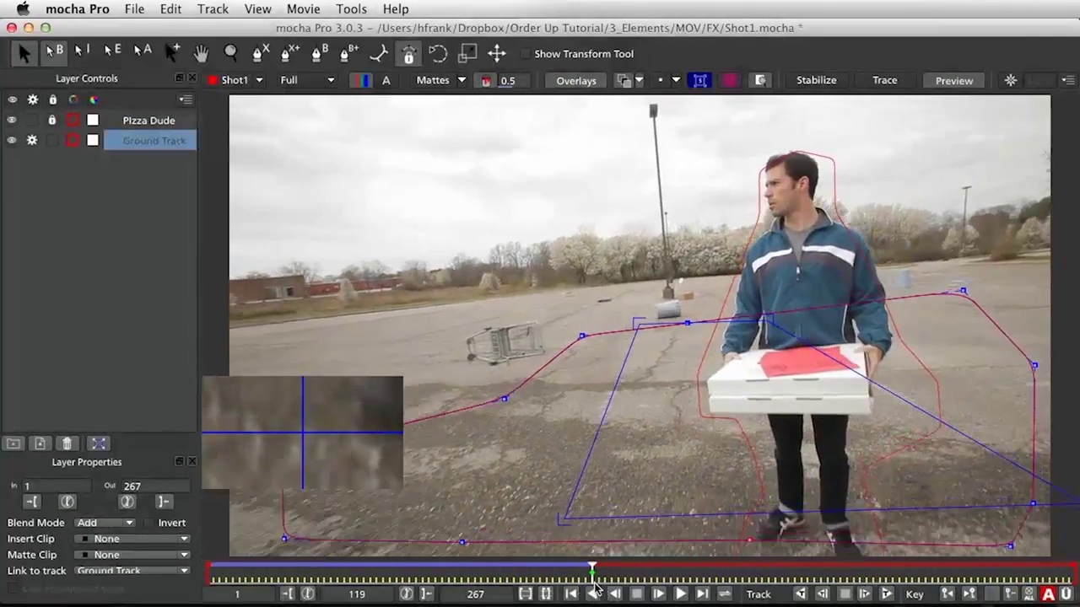
{"action": "left_click", "coordinate": [583, 337]}
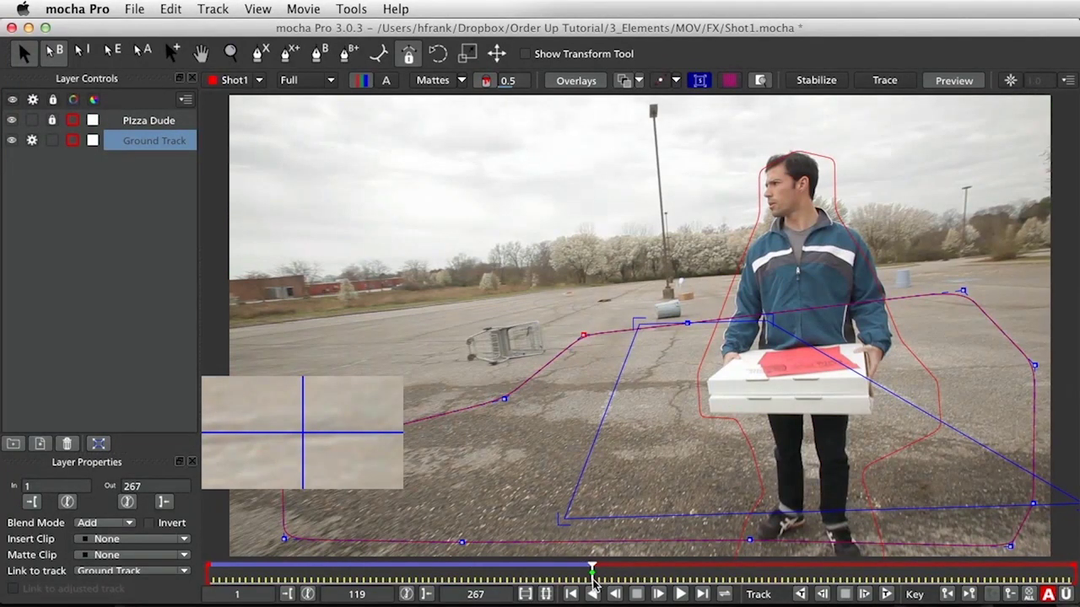
{"action": "left_click_drag", "start_coordinate": [593, 582], "coordinate": [593, 569]}
{"action": "left_click", "coordinate": [887, 594]}
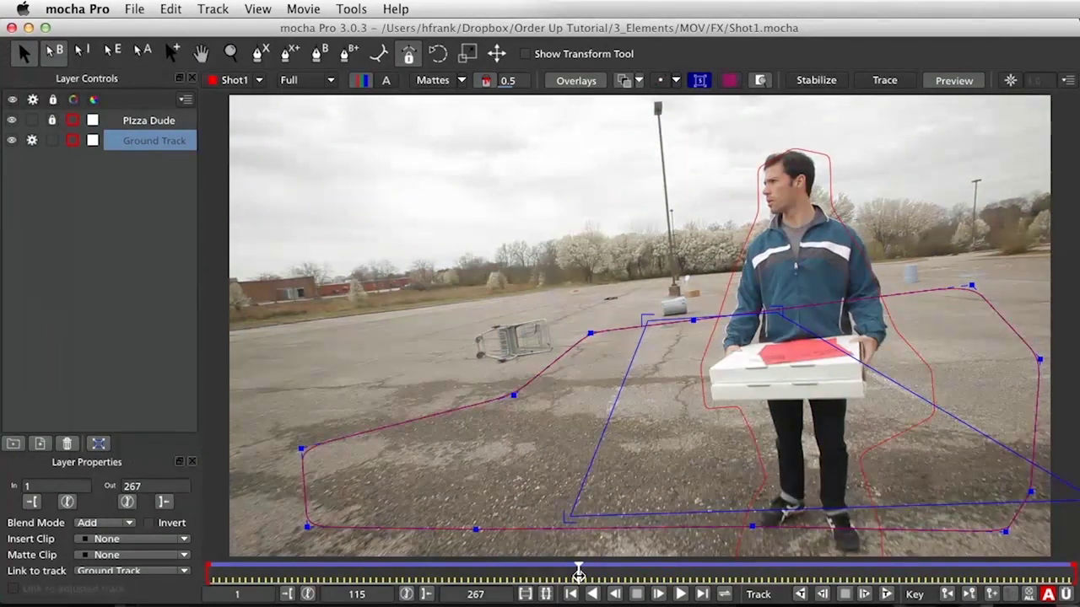
{"action": "left_click_drag", "start_coordinate": [579, 575], "coordinate": [685, 573]}
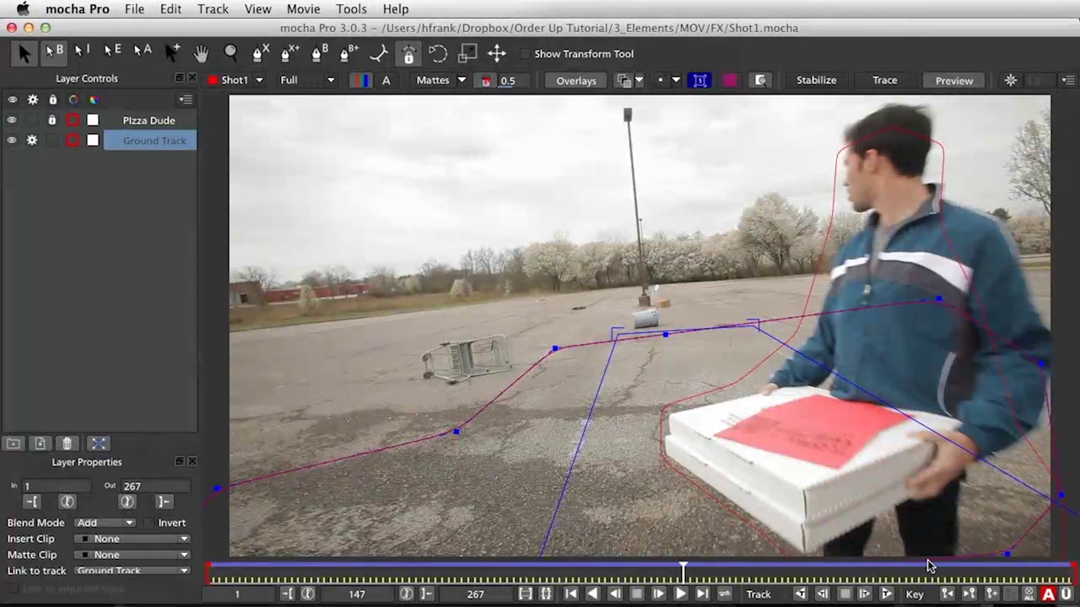
{"action": "left_click_drag", "start_coordinate": [685, 574], "coordinate": [653, 574]}
Disable tracking for the Ground Track layer, lock it, and go to frame 124 with no layer selected
{"action": "left_click", "coordinate": [32, 140]}
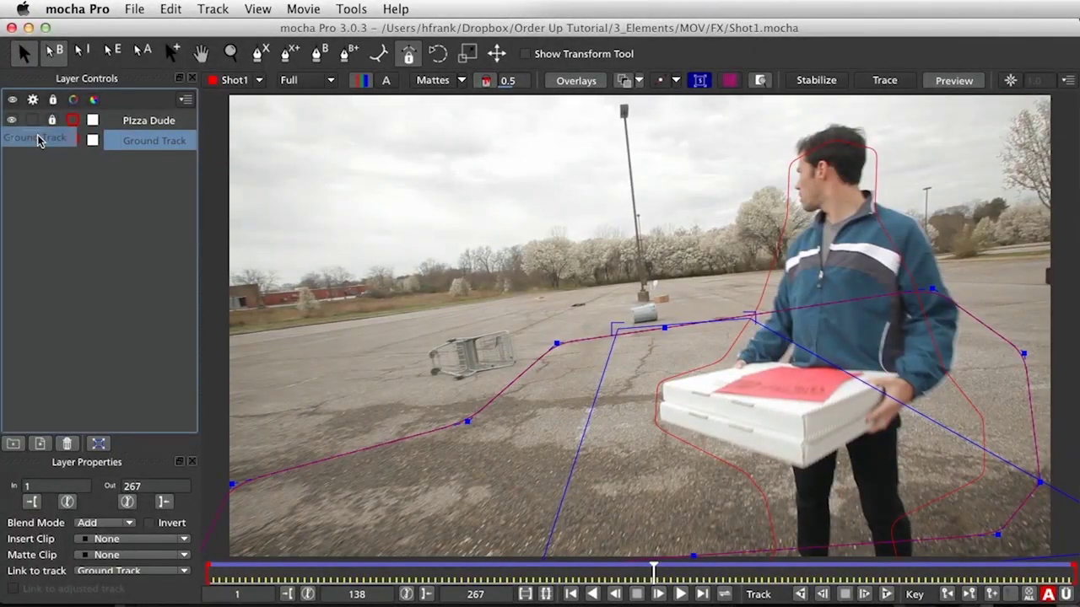
{"action": "left_click", "coordinate": [51, 141]}
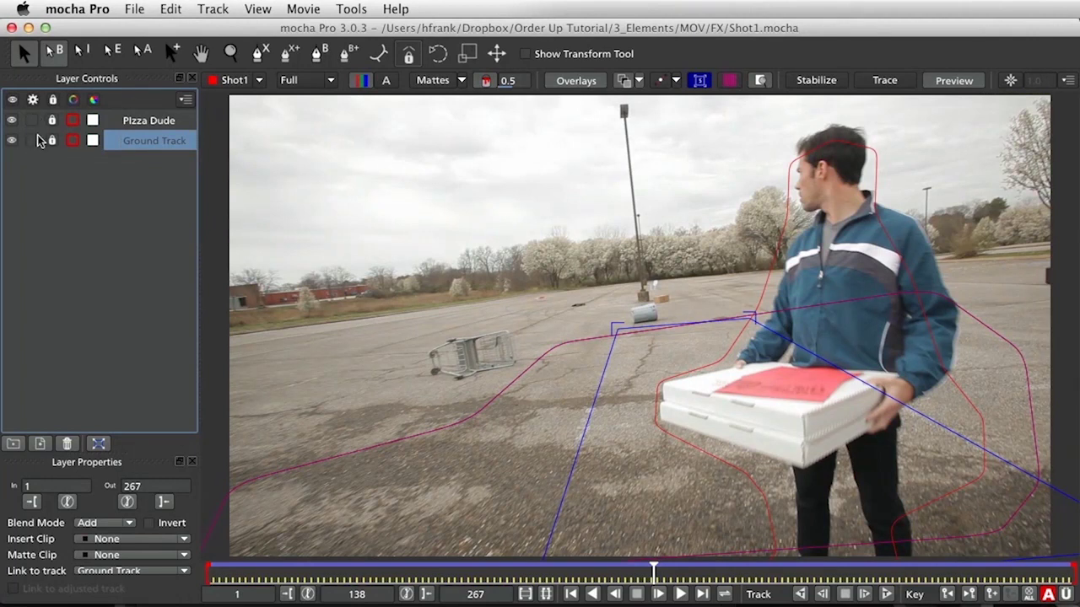
{"action": "left_click_drag", "start_coordinate": [658, 585], "coordinate": [608, 575]}
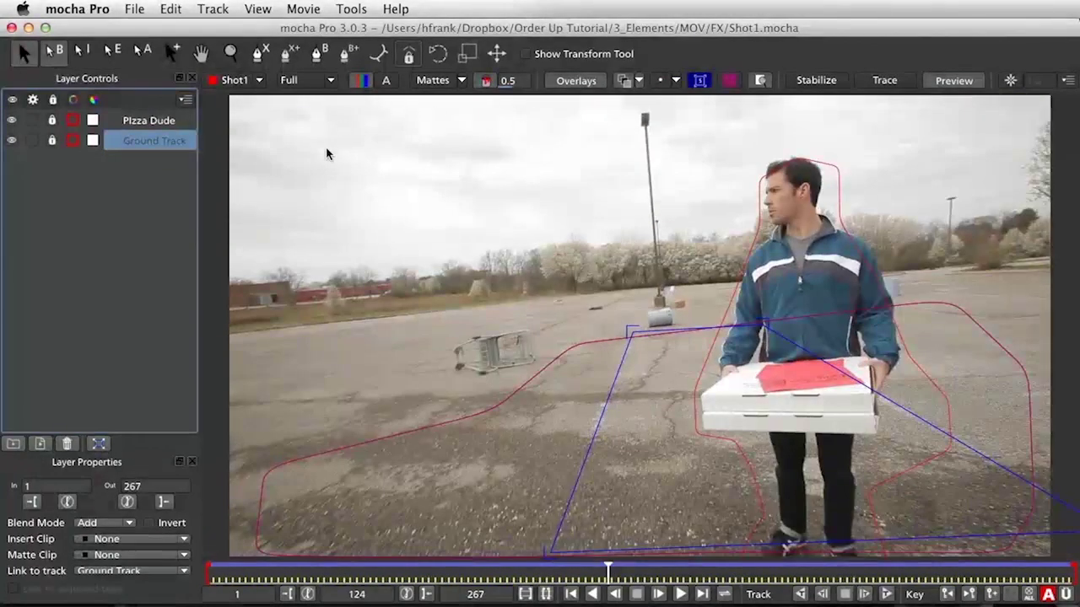
{"action": "left_click", "coordinate": [141, 279]}
Draw a closed four-point X-spline around the fallen trash can near the lamp post at frame 124
{"action": "left_click", "coordinate": [258, 53]}
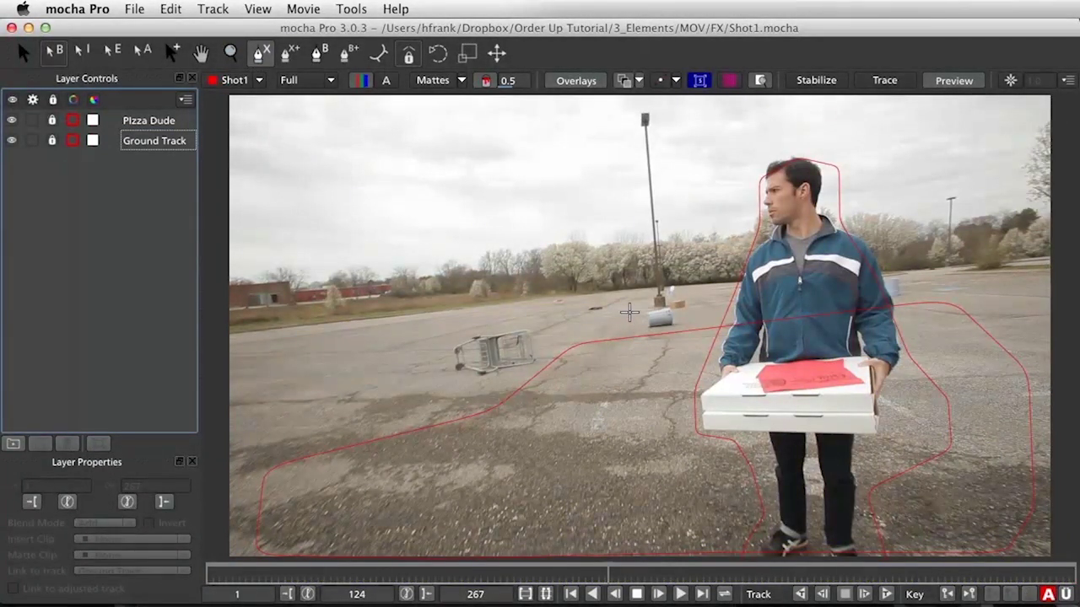
{"action": "left_click", "coordinate": [630, 313]}
{"action": "left_click", "coordinate": [635, 342]}
{"action": "left_click", "coordinate": [698, 336]}
{"action": "left_click", "coordinate": [689, 306]}
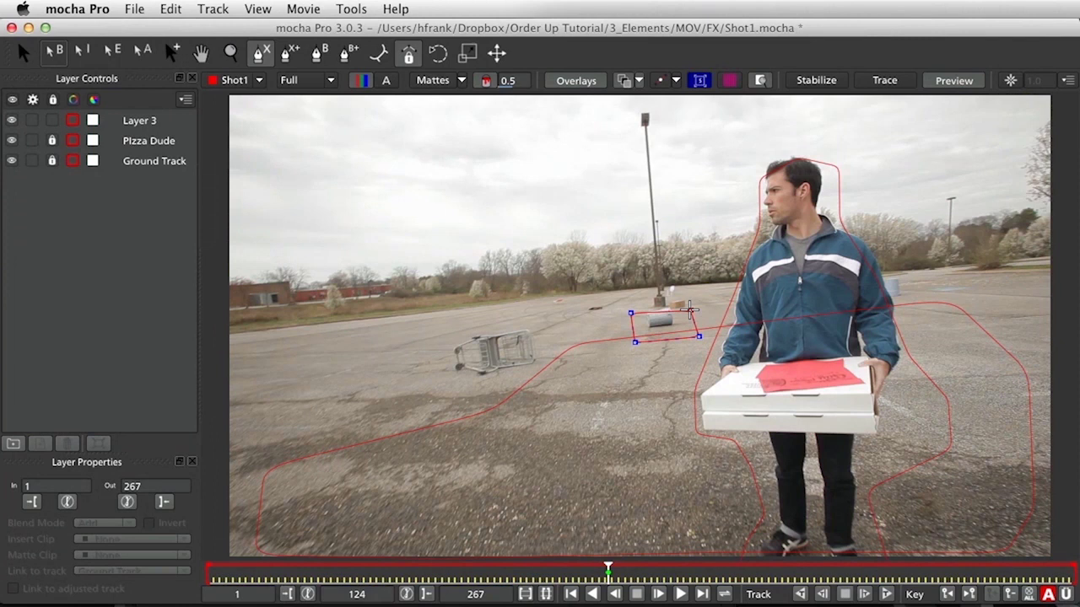
{"action": "left_click", "coordinate": [630, 313]}
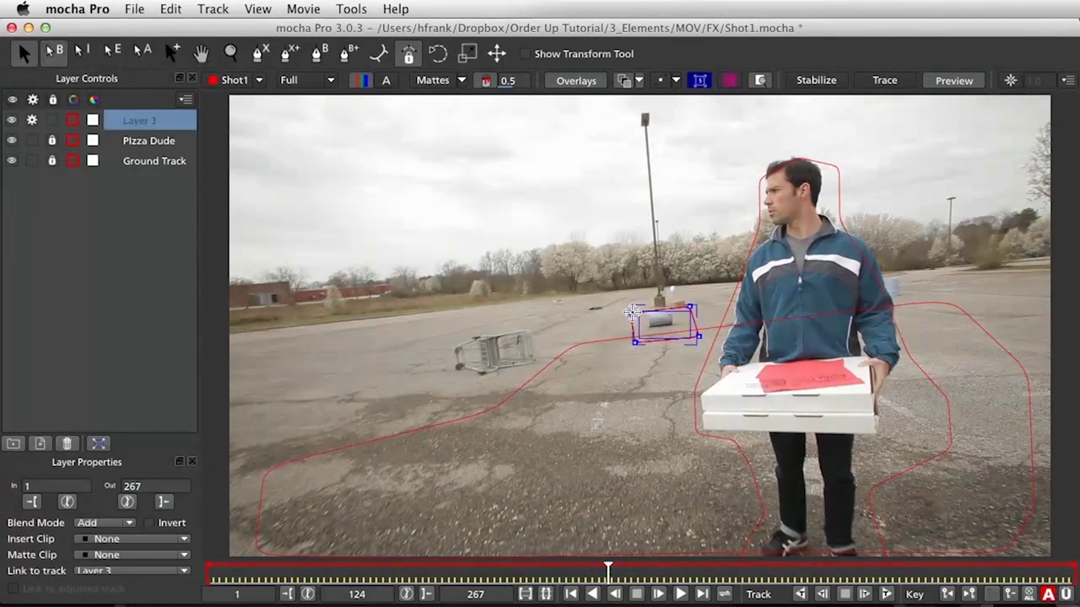
Hide the planar surface and adjust the corner points of the new shape to leave more pavement above the trash can
{"action": "left_click", "coordinate": [700, 80]}
{"action": "left_click_drag", "start_coordinate": [630, 313], "coordinate": [691, 298]}
{"action": "left_click_drag", "start_coordinate": [699, 337], "coordinate": [696, 335]}
{"action": "left_click", "coordinate": [636, 343]}
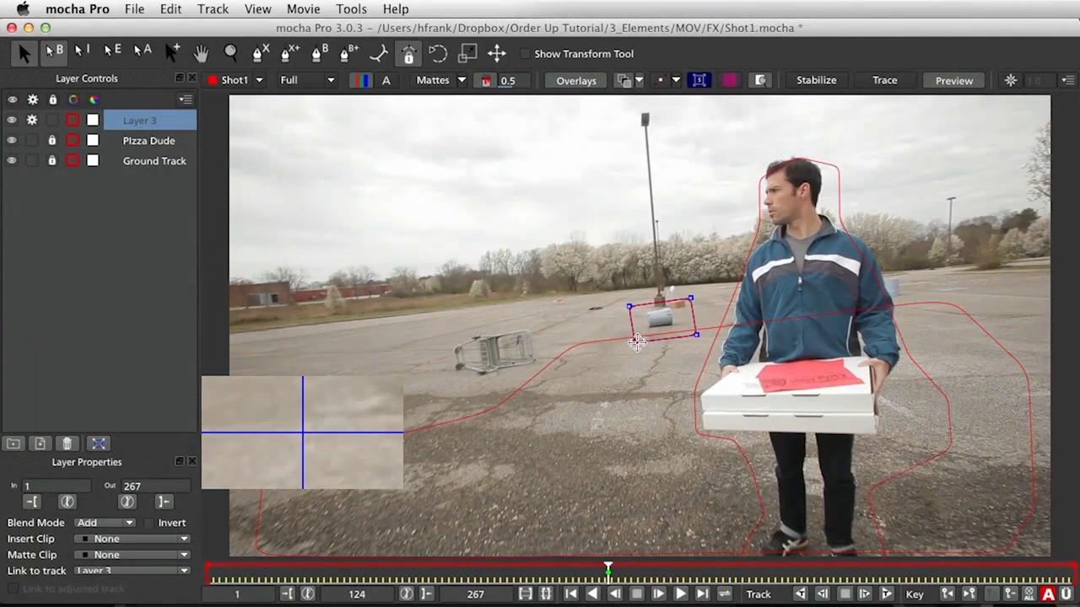
Rename the new layer Can Area and move it below the PIzza Dude layer
{"action": "double_click", "coordinate": [140, 121]}
{"action": "type", "text": "C"}
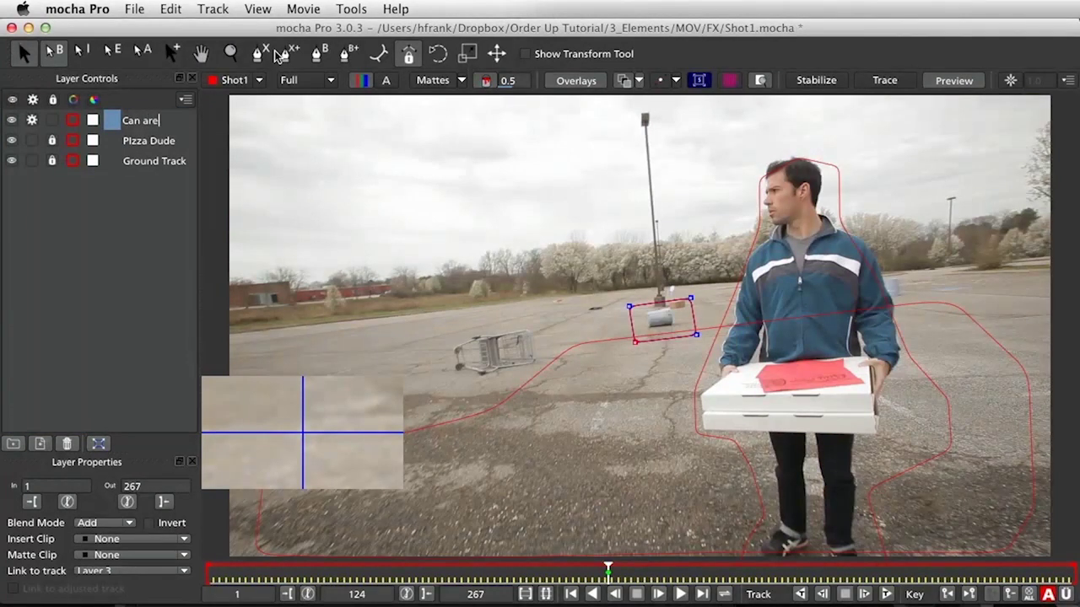
{"action": "type", "text": "an Area"}
{"action": "key", "text": "Return"}
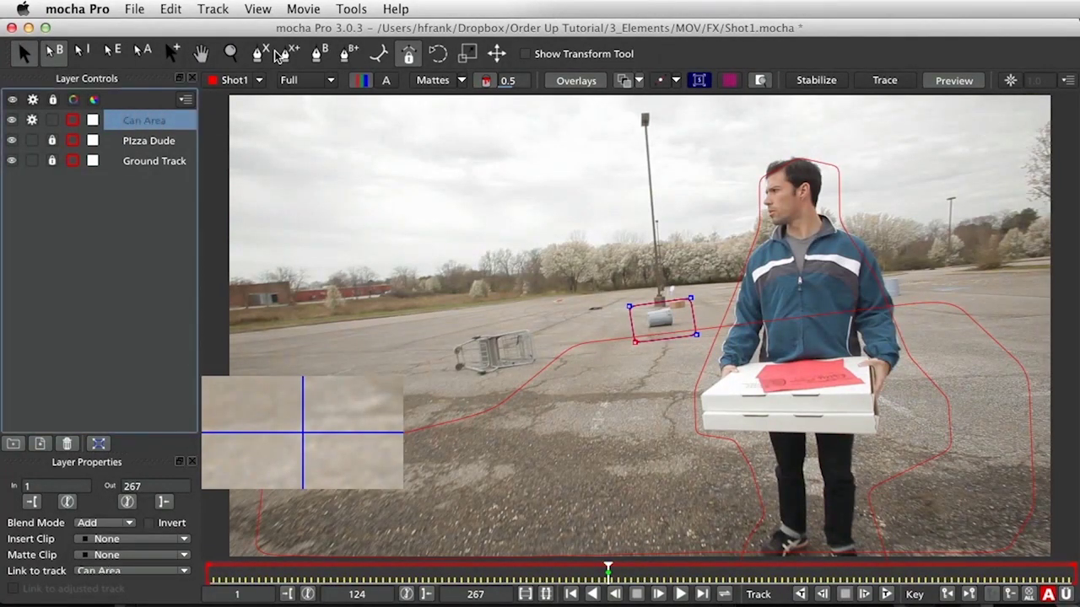
{"action": "mouse_move", "coordinate": [144, 127]}
{"action": "left_mouse_down"}
{"action": "mouse_move", "coordinate": [144, 149]}
{"action": "mouse_move", "coordinate": [149, 140]}
{"action": "left_mouse_up"}
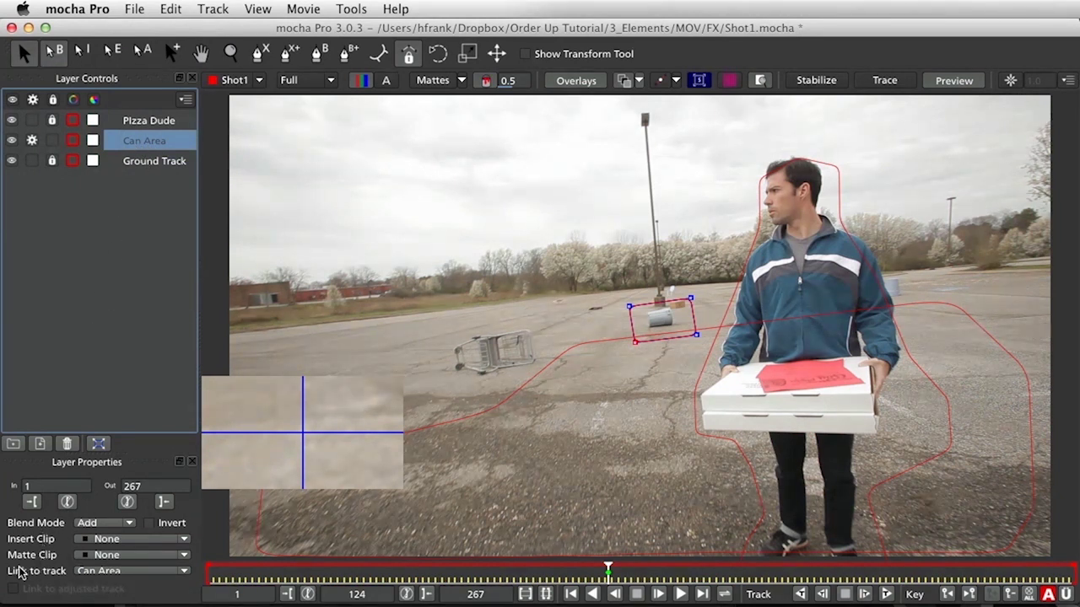
Link the Can Area layer to the Ground Track motion and disable tracking for Can Area
{"action": "left_click", "coordinate": [95, 571]}
{"action": "left_click", "coordinate": [103, 534]}
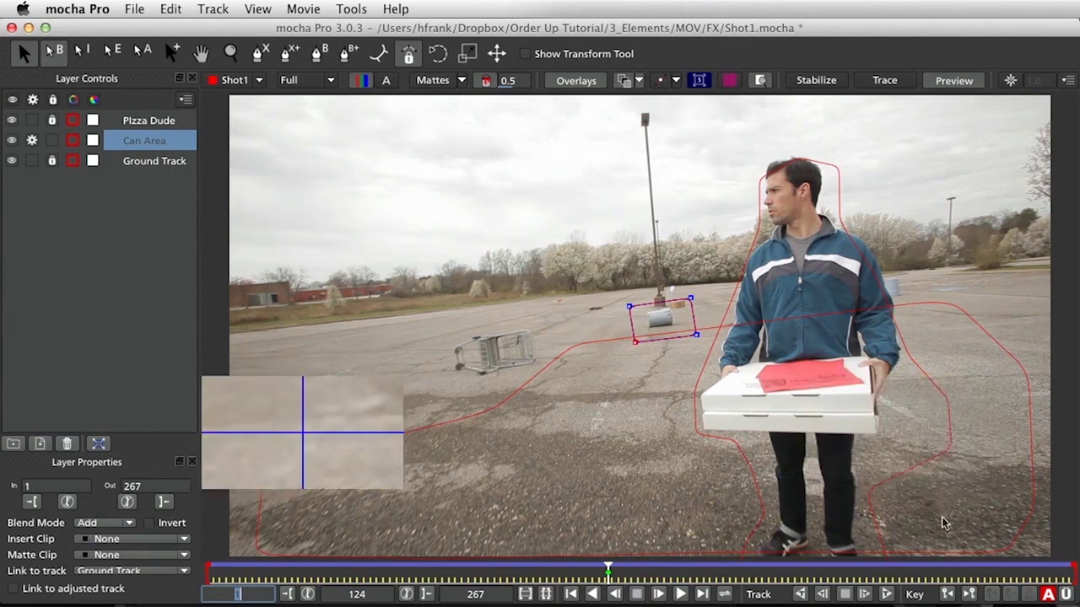
{"action": "left_click", "coordinate": [161, 161]}
{"action": "left_click", "coordinate": [158, 150]}
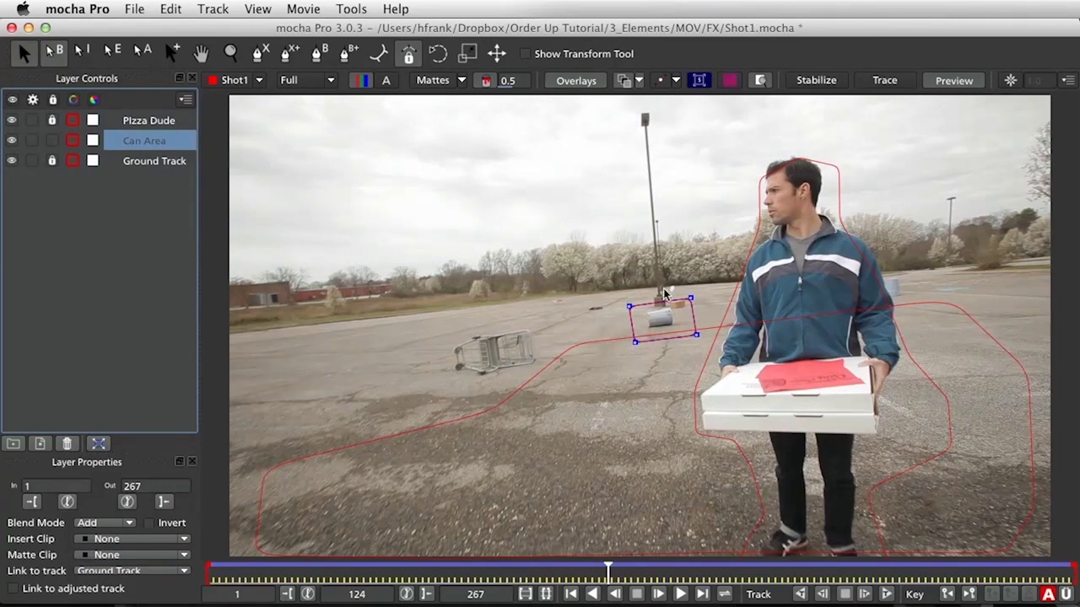
Check how the Can Area shape follows the pavement between frames 121 and 127, and lock the layer
{"action": "mouse_move", "coordinate": [608, 572]}
{"action": "left_mouse_down"}
{"action": "mouse_move", "coordinate": [598, 570]}
{"action": "mouse_move", "coordinate": [624, 570]}
{"action": "mouse_move", "coordinate": [549, 570]}
{"action": "mouse_move", "coordinate": [635, 573]}
{"action": "mouse_move", "coordinate": [540, 566]}
{"action": "mouse_move", "coordinate": [670, 569]}
{"action": "mouse_move", "coordinate": [581, 565]}
{"action": "mouse_move", "coordinate": [609, 569]}
{"action": "left_mouse_up"}
{"action": "left_click_drag", "start_coordinate": [608, 574], "coordinate": [599, 574]}
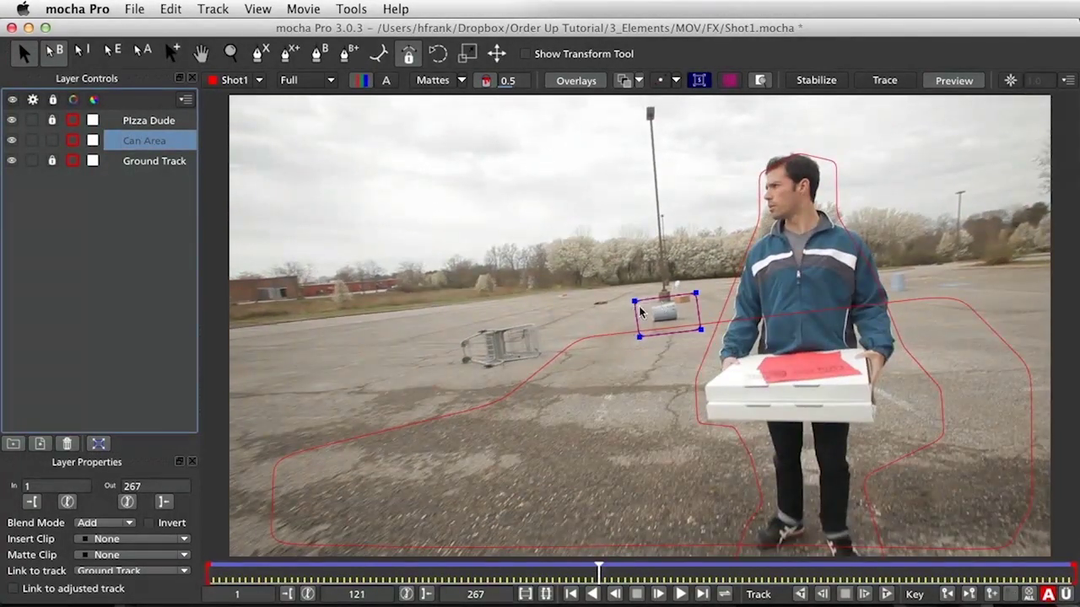
{"action": "left_click", "coordinate": [607, 571]}
{"action": "left_click", "coordinate": [618, 575]}
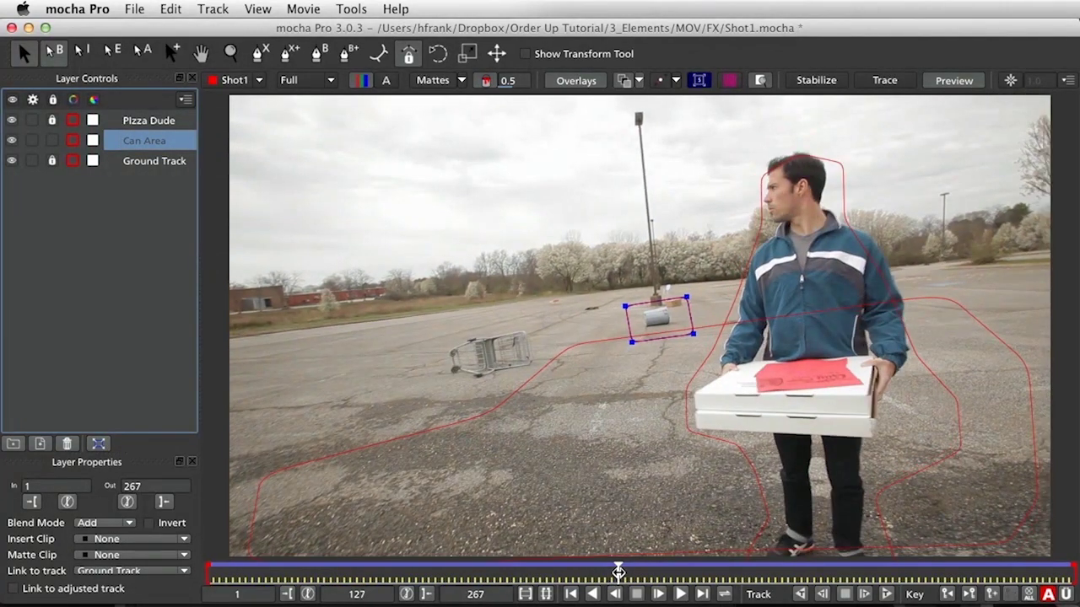
{"action": "left_click_drag", "start_coordinate": [619, 574], "coordinate": [618, 572]}
{"action": "left_click", "coordinate": [52, 140]}
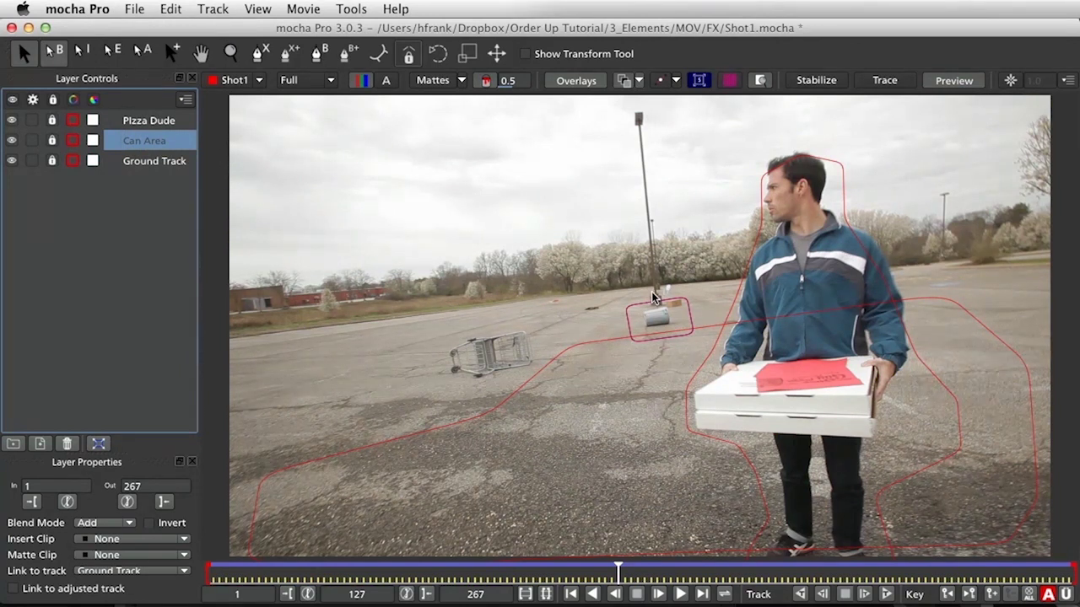
Examine the trash can and its shadow up close inside the Can Area shape from frame 139 to frame 147
{"action": "left_click_drag", "start_coordinate": [627, 586], "coordinate": [657, 570]}
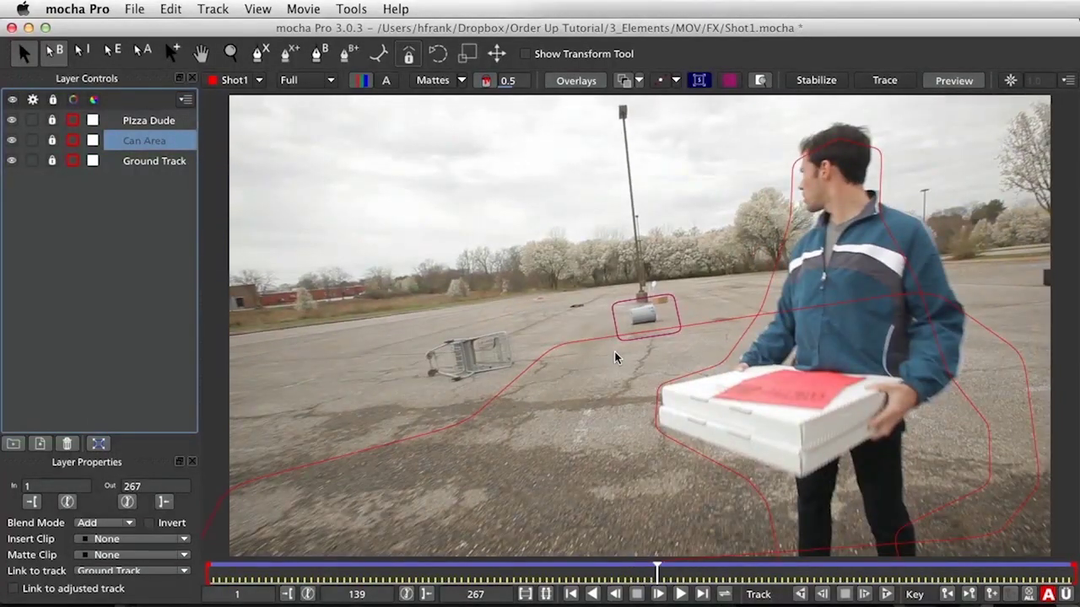
{"action": "left_click", "coordinate": [615, 329]}
{"action": "left_click", "coordinate": [630, 377]}
{"action": "key", "text": "z"}
{"action": "left_click_drag", "start_coordinate": [629, 347], "coordinate": [703, 251]}
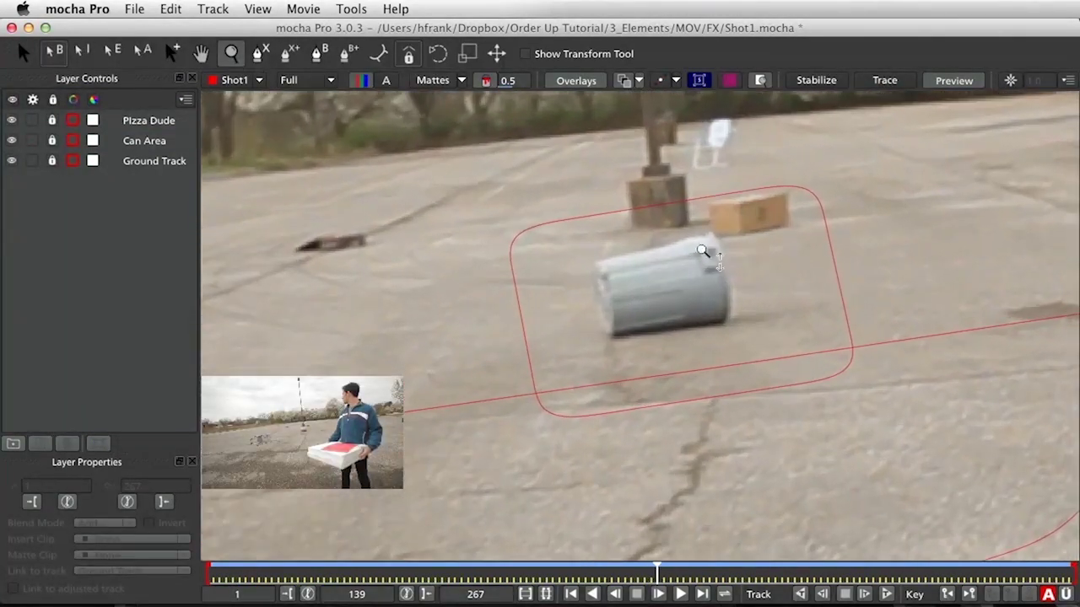
{"action": "key", "text": "x"}
{"action": "left_click_drag", "start_coordinate": [768, 258], "coordinate": [672, 299]}
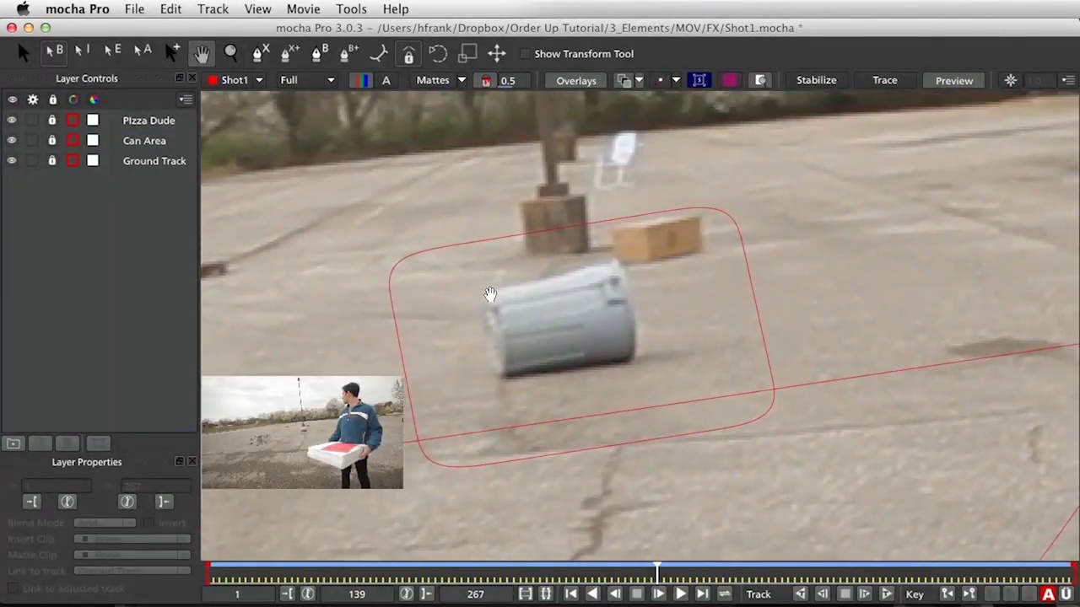
{"action": "key", "text": "s"}
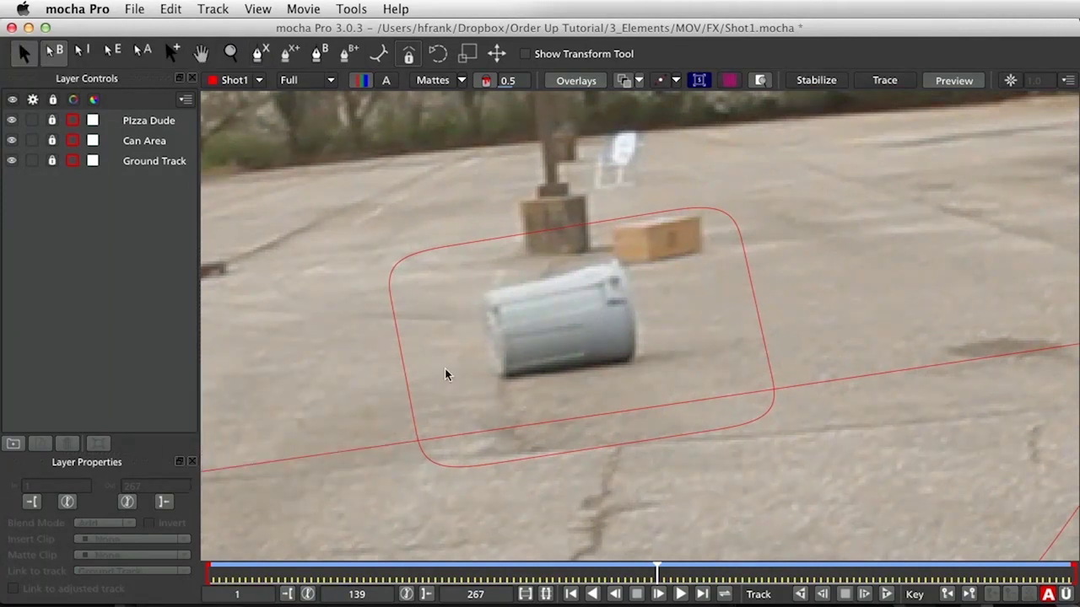
{"action": "left_click_drag", "start_coordinate": [614, 575], "coordinate": [685, 567]}
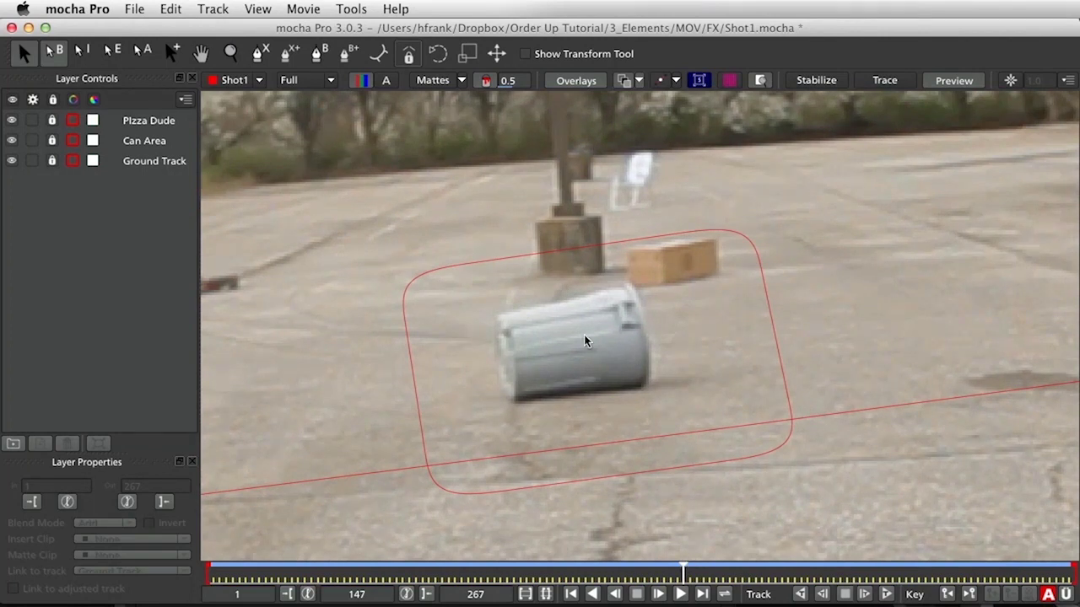
Draw a closed eight-point X-spline tightly around the trash can and its shadow at frame 147
{"action": "left_click", "coordinate": [259, 53]}
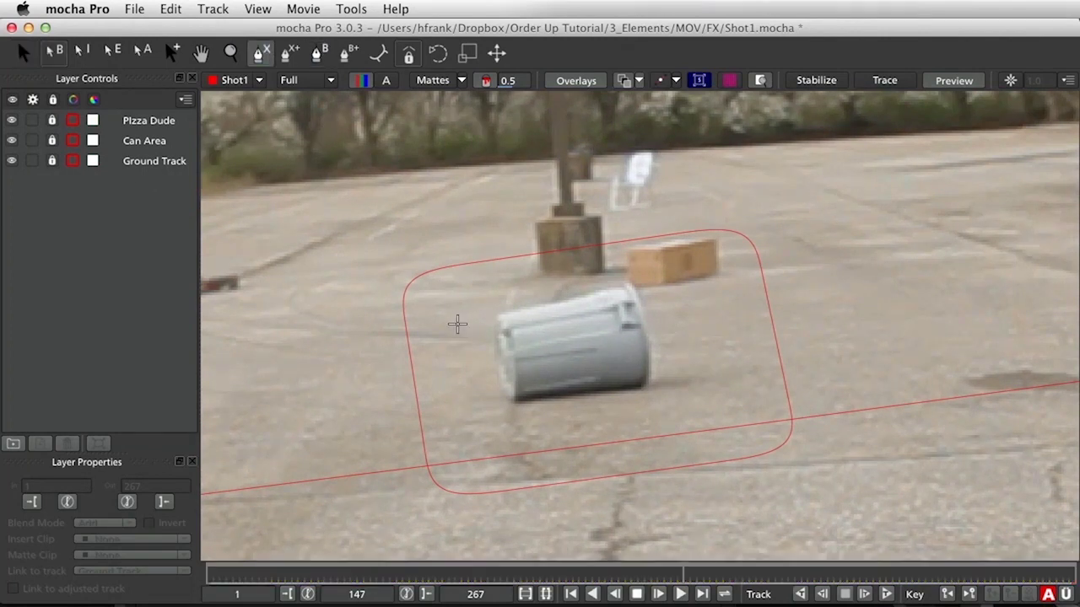
{"action": "left_click", "coordinate": [490, 310]}
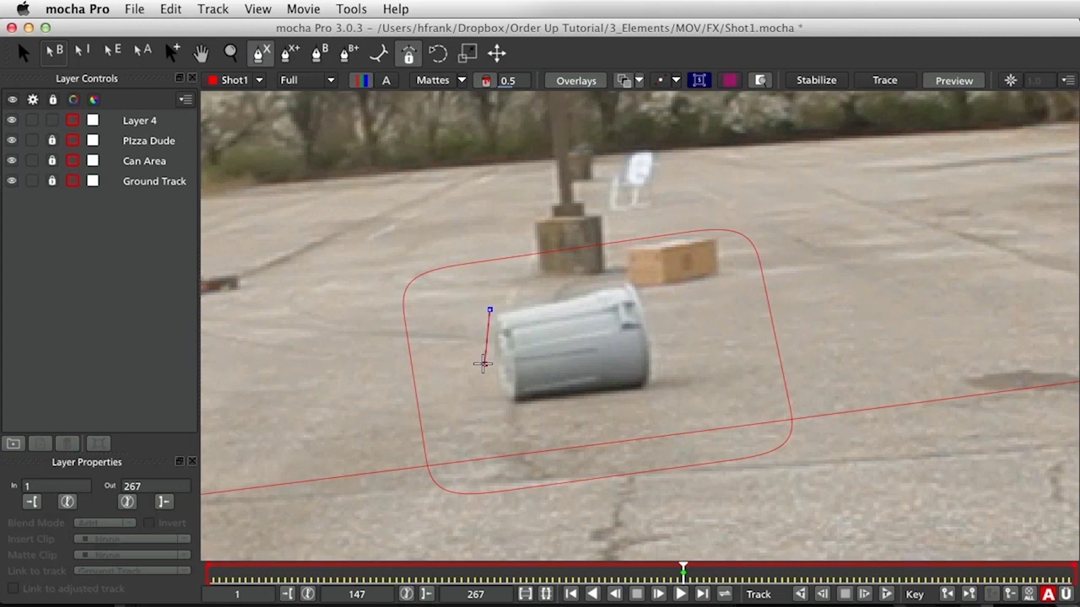
{"action": "left_click", "coordinate": [482, 363]}
{"action": "left_click", "coordinate": [499, 413]}
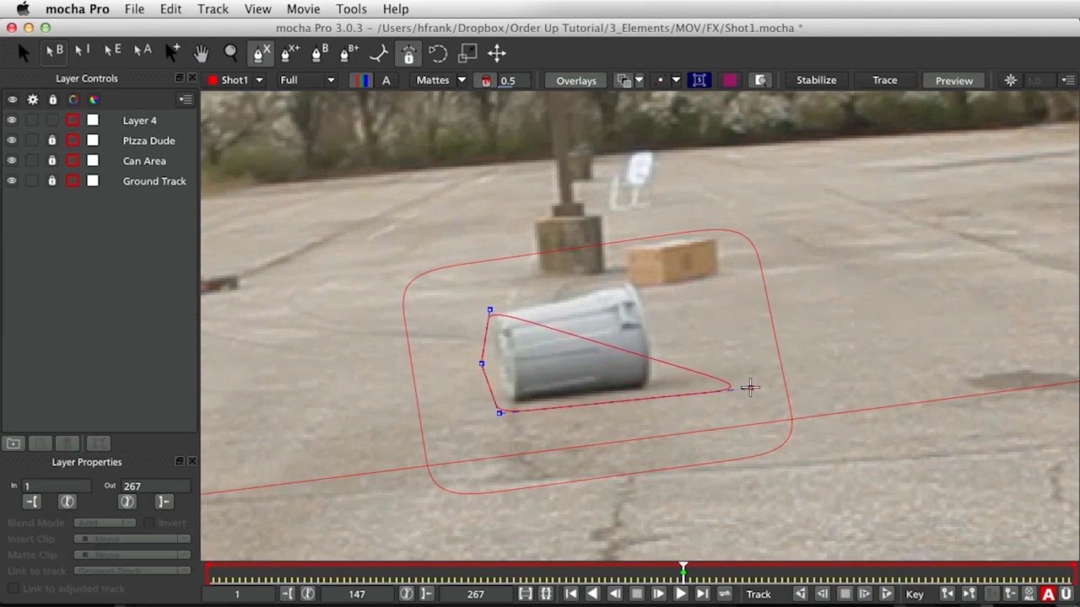
{"action": "left_click", "coordinate": [750, 387]}
{"action": "left_click", "coordinate": [726, 364]}
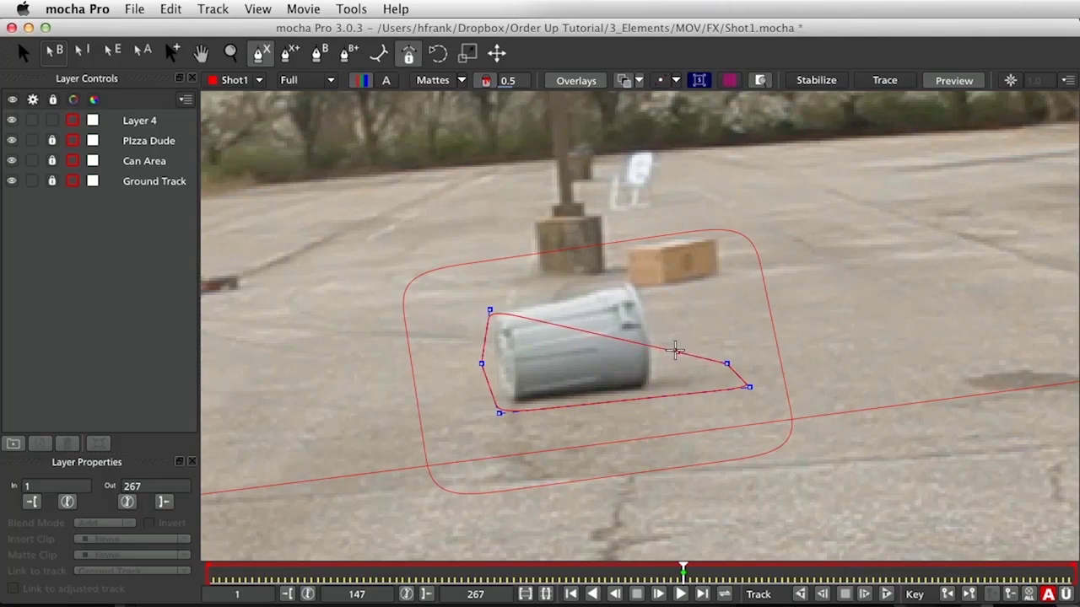
{"action": "left_click", "coordinate": [675, 349]}
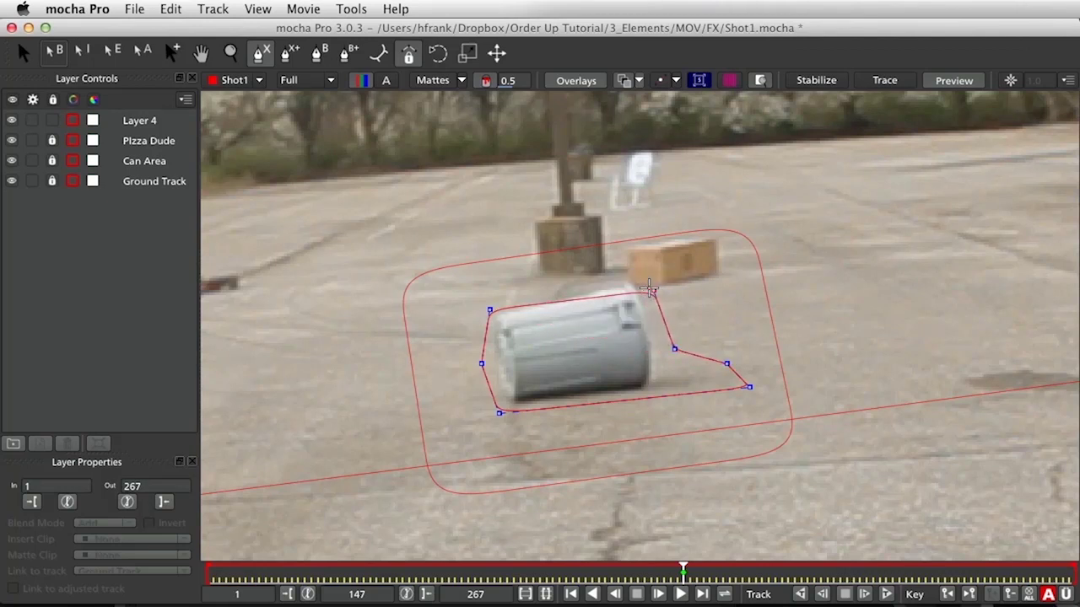
{"action": "left_click", "coordinate": [649, 289]}
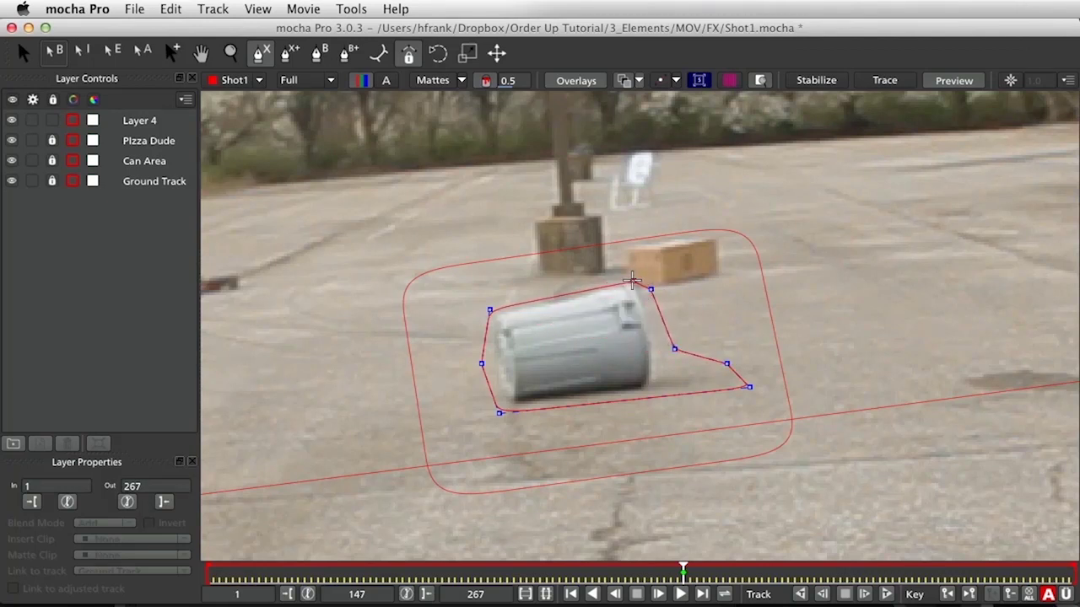
{"action": "left_click", "coordinate": [632, 281]}
{"action": "left_click", "coordinate": [489, 309]}
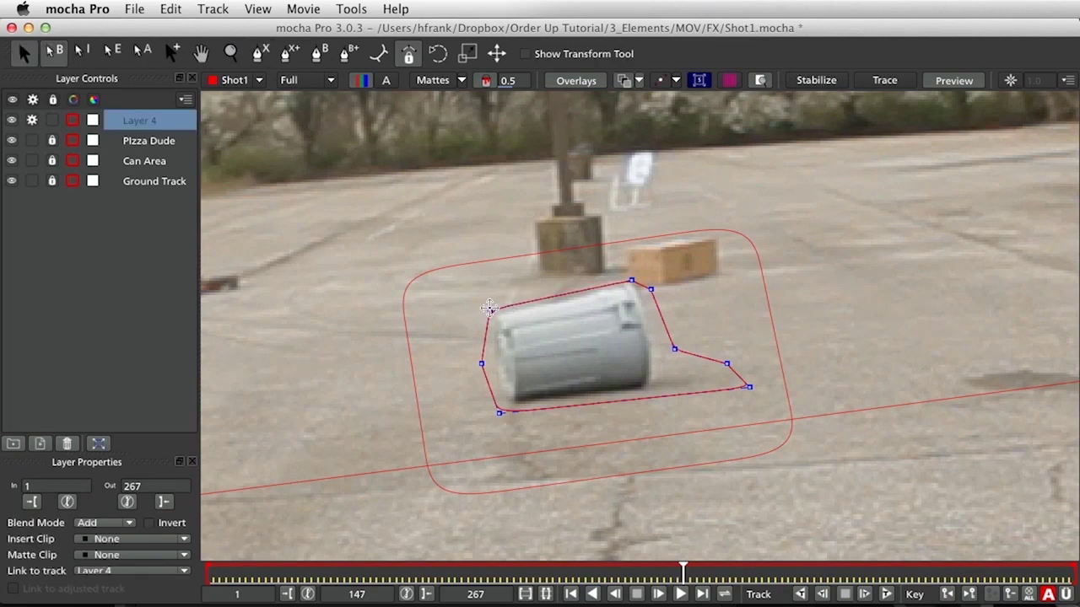
Adjust the two upper points of the trash can outline and show the spline tangents on all its points
{"action": "left_click_drag", "start_coordinate": [489, 308], "coordinate": [488, 302]}
{"action": "left_click_drag", "start_coordinate": [631, 280], "coordinate": [624, 278]}
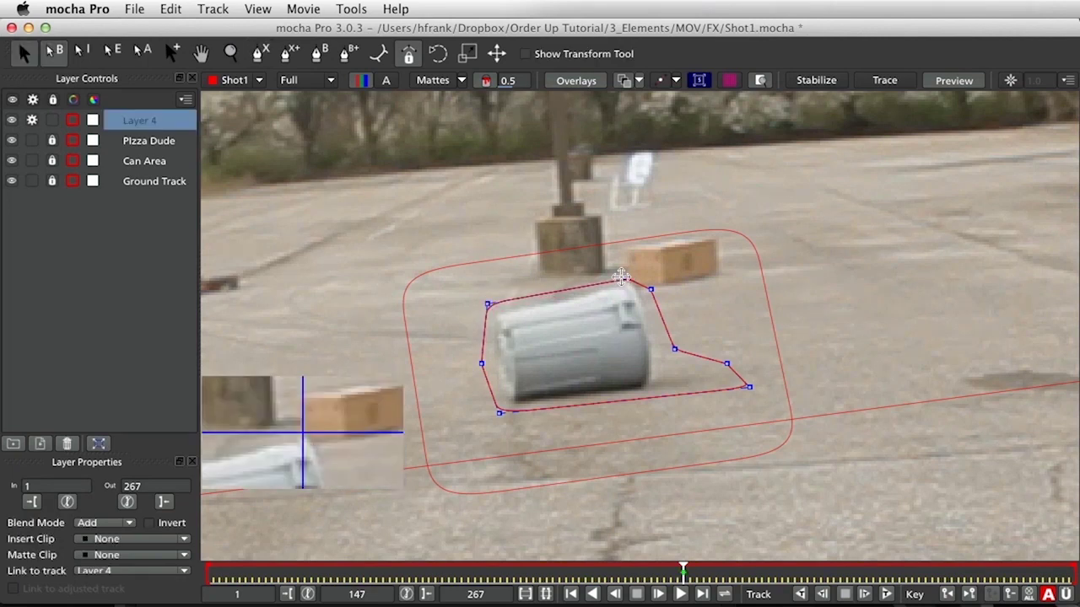
{"action": "left_click", "coordinate": [662, 291]}
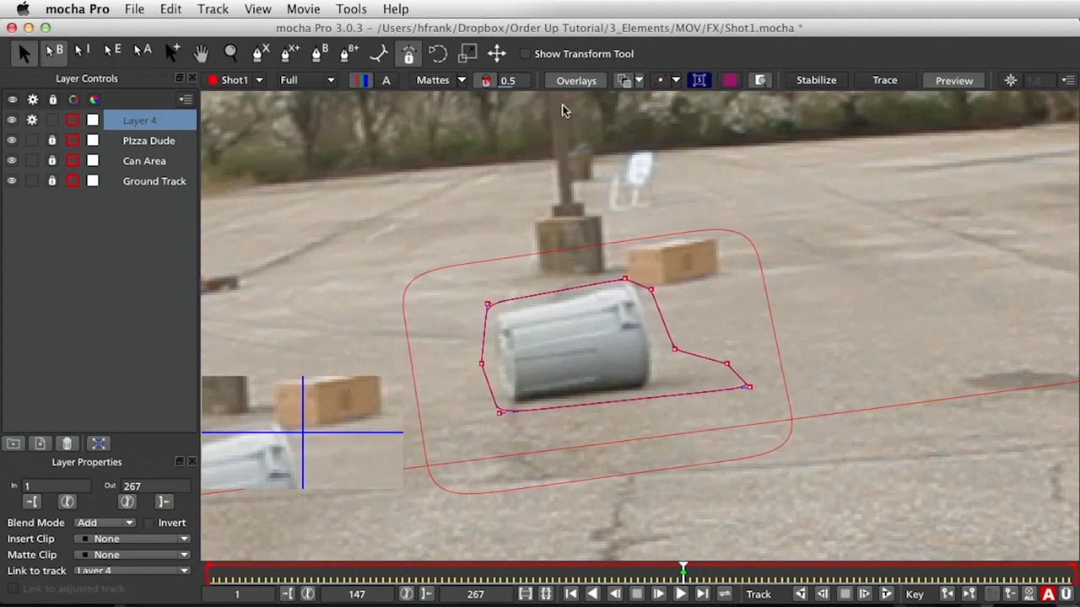
{"action": "left_click", "coordinate": [671, 83]}
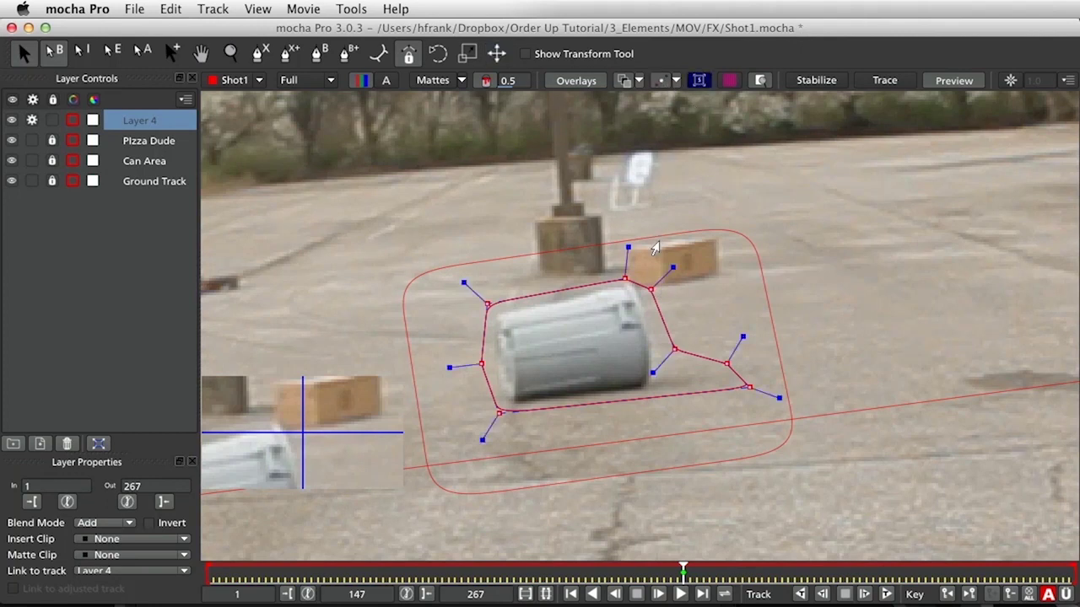
Shorten the spline handles on all points of the trash can outline to round its corners at frame 147
{"action": "left_click_drag", "start_coordinate": [674, 267], "coordinate": [670, 269]}
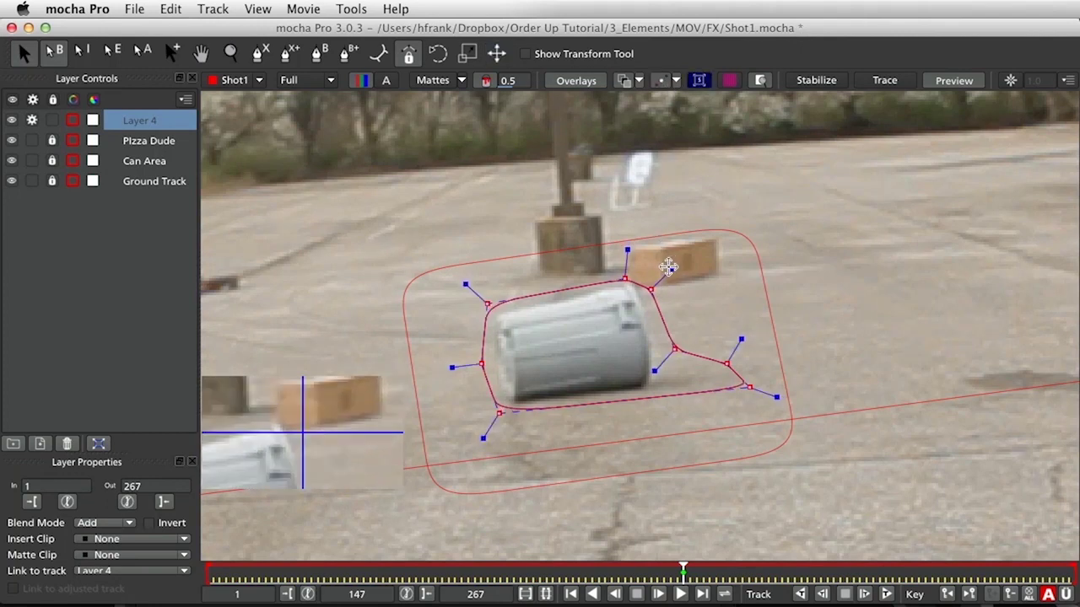
{"action": "left_click", "coordinate": [691, 317]}
{"action": "left_click", "coordinate": [718, 432]}
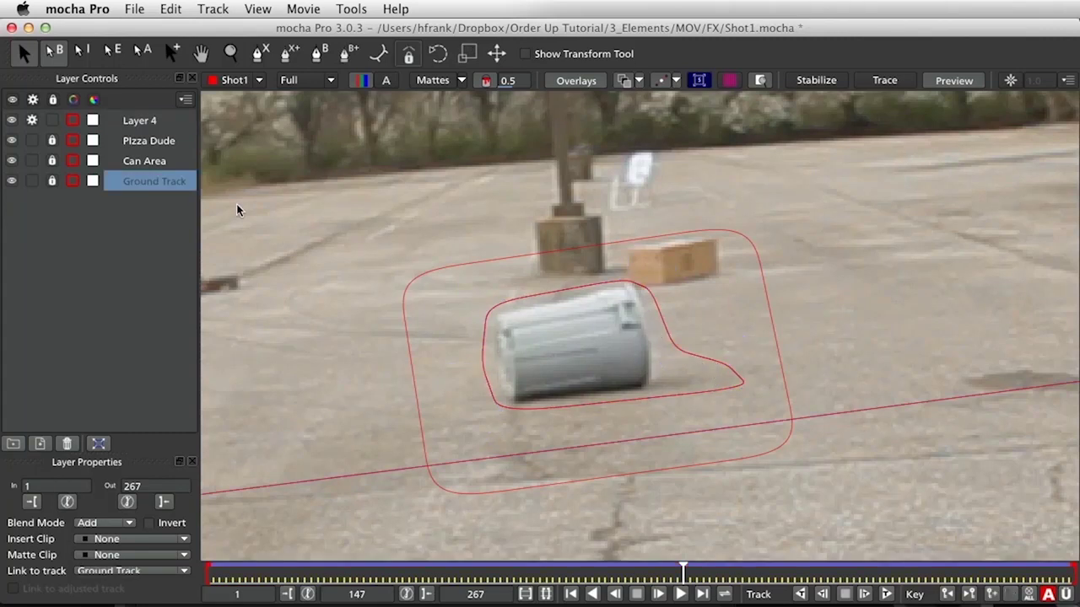
Rename the trash can outline's layer Can Remove and place it directly beneath the Pizza Dude layer
{"action": "left_click", "coordinate": [501, 316]}
{"action": "double_click", "coordinate": [140, 122]}
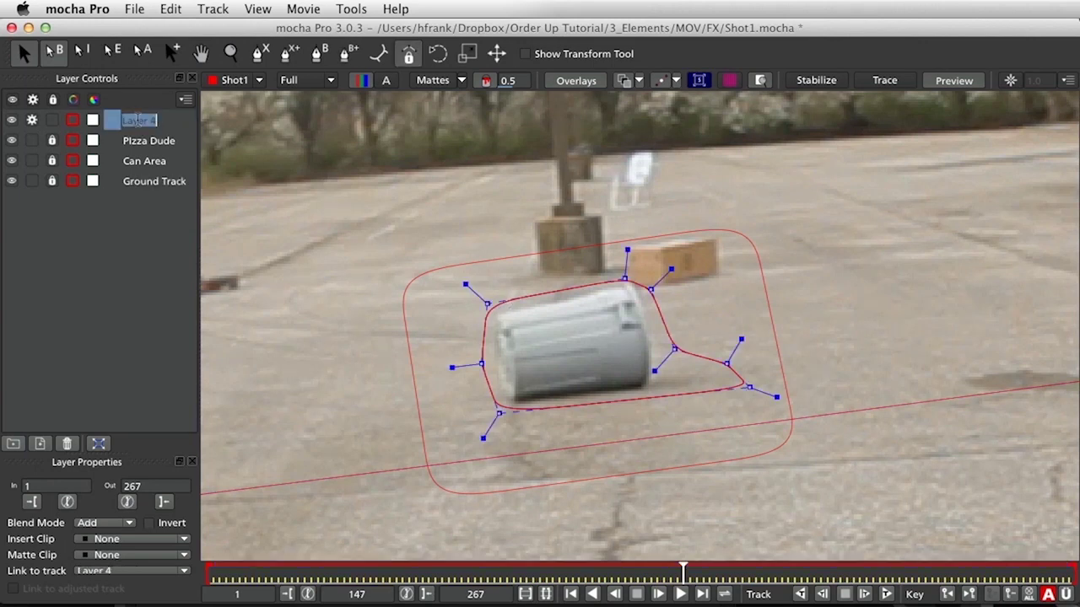
{"action": "type", "text": "Can Remove"}
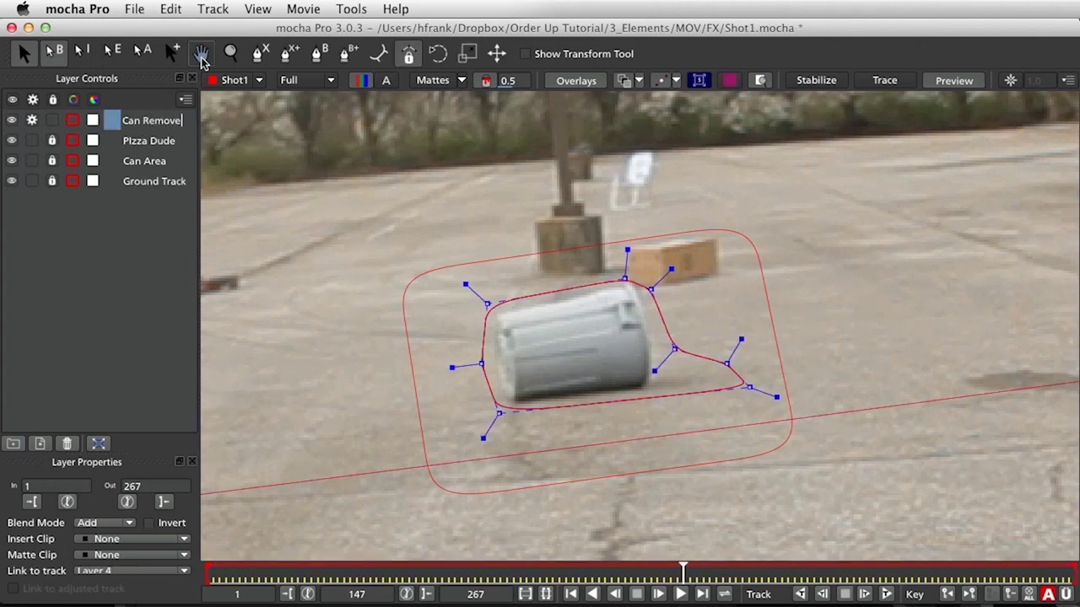
{"action": "key", "text": "Return"}
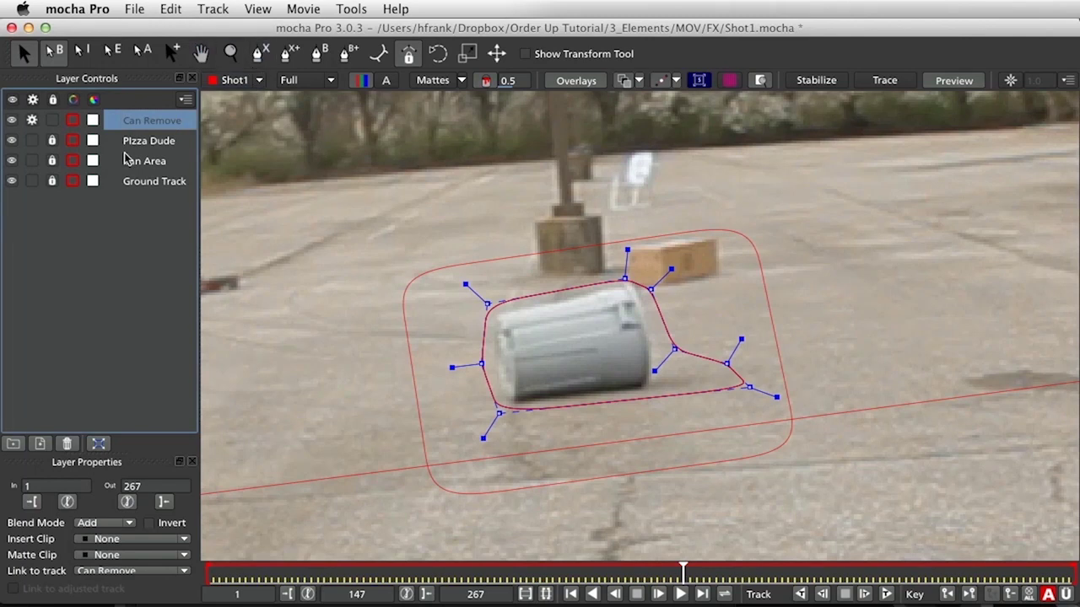
{"action": "left_click_drag", "start_coordinate": [140, 127], "coordinate": [141, 145]}
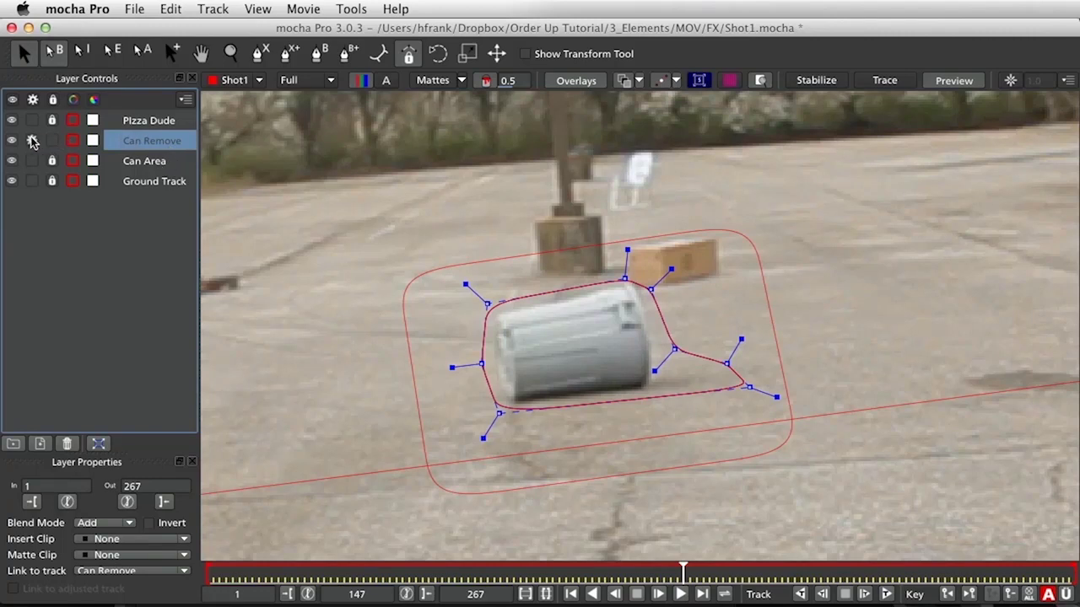
Turn off tracking for the Can Remove layer and link it to Ground Track, checking the shape between frames 131 and 147
{"action": "left_click", "coordinate": [52, 140]}
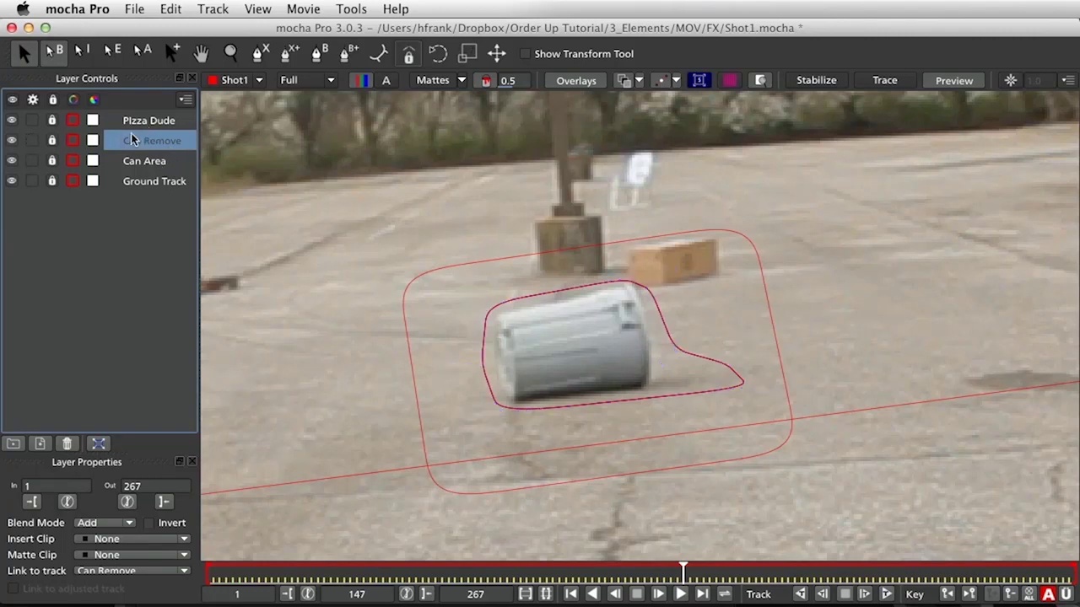
{"action": "key", "text": "super+z"}
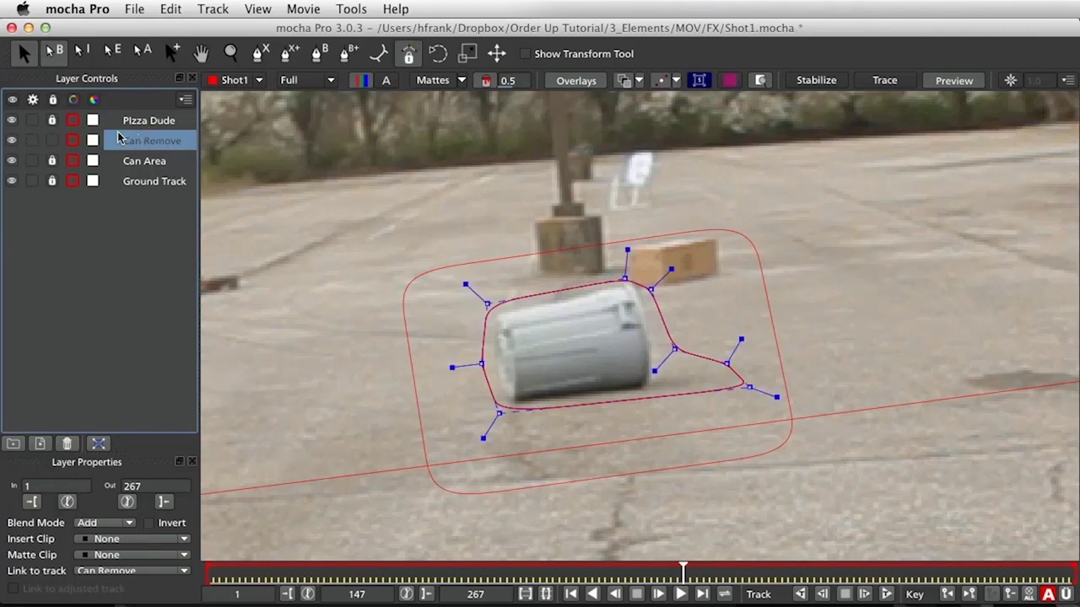
{"action": "left_click", "coordinate": [98, 571]}
{"action": "left_click", "coordinate": [101, 521]}
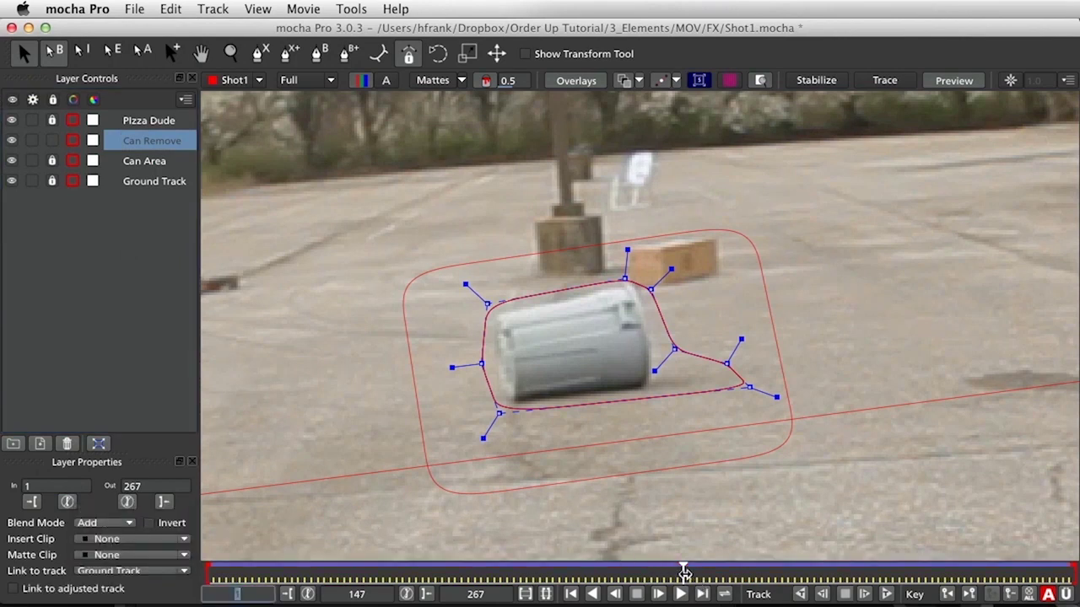
{"action": "left_click_drag", "start_coordinate": [684, 573], "coordinate": [630, 567]}
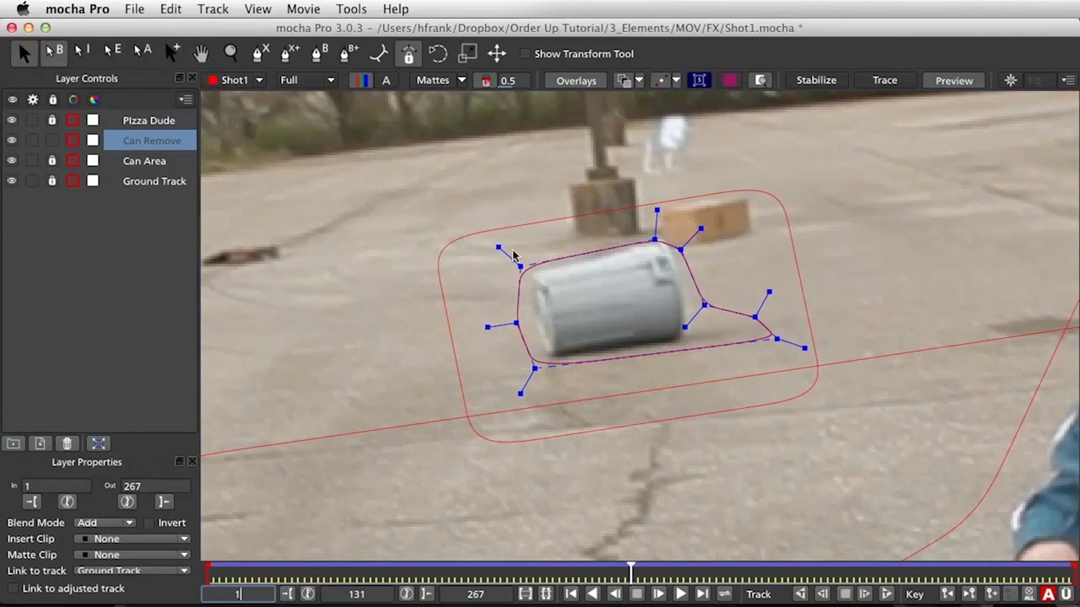
{"action": "left_click_drag", "start_coordinate": [633, 572], "coordinate": [683, 572]}
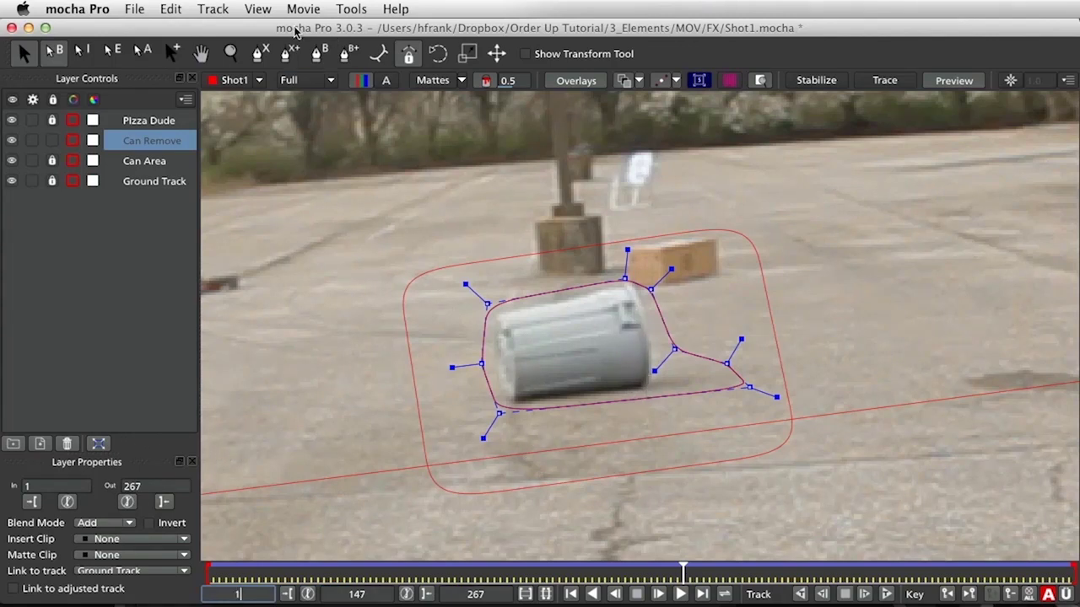
Show the Remove parameters and create a cleanplate clip from Shot1 at frame 147
{"action": "left_click", "coordinate": [258, 9]}
{"action": "left_click", "coordinate": [289, 253]}
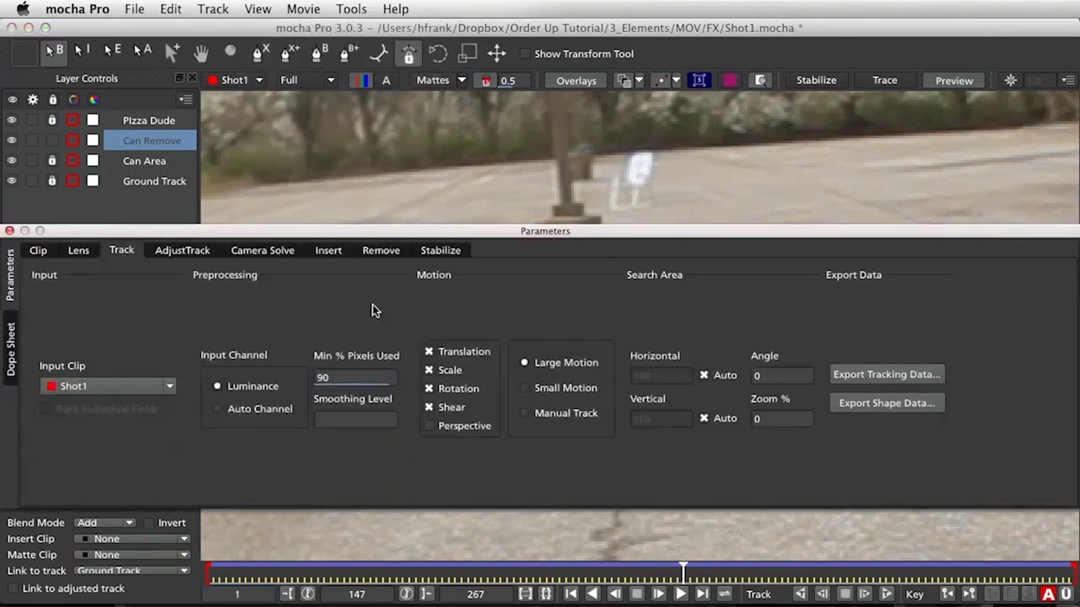
{"action": "left_click_drag", "start_coordinate": [440, 226], "coordinate": [461, 236]}
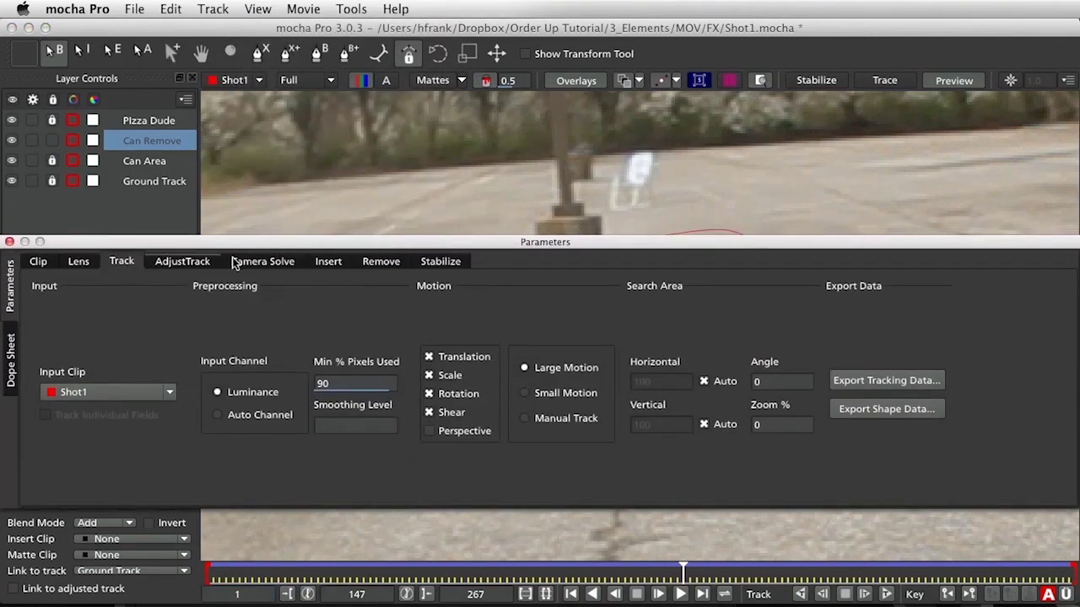
{"action": "left_click", "coordinate": [380, 262]}
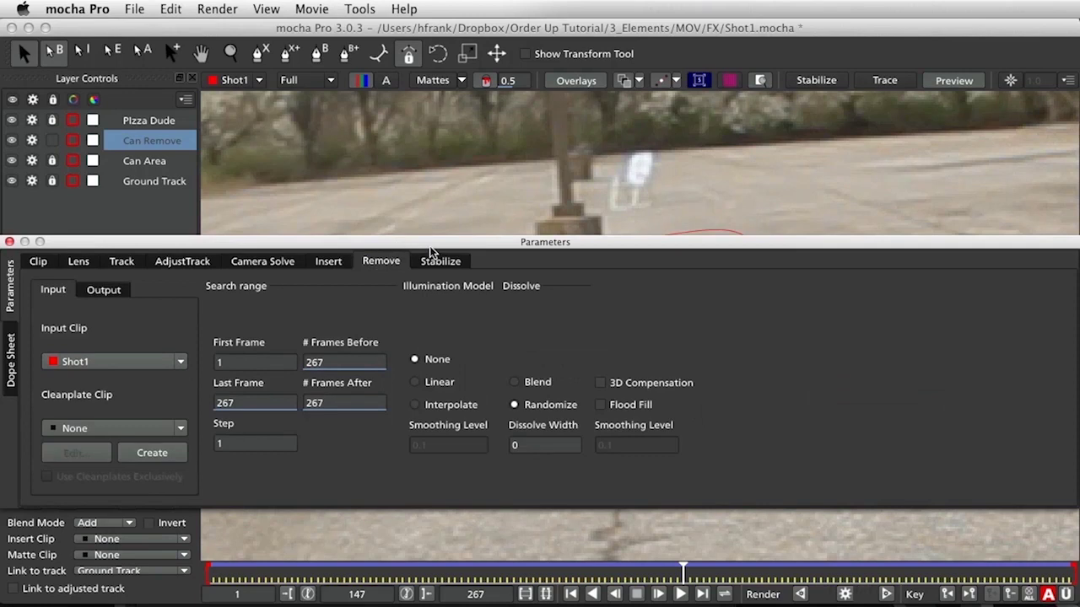
{"action": "left_click_drag", "start_coordinate": [430, 251], "coordinate": [435, 294]}
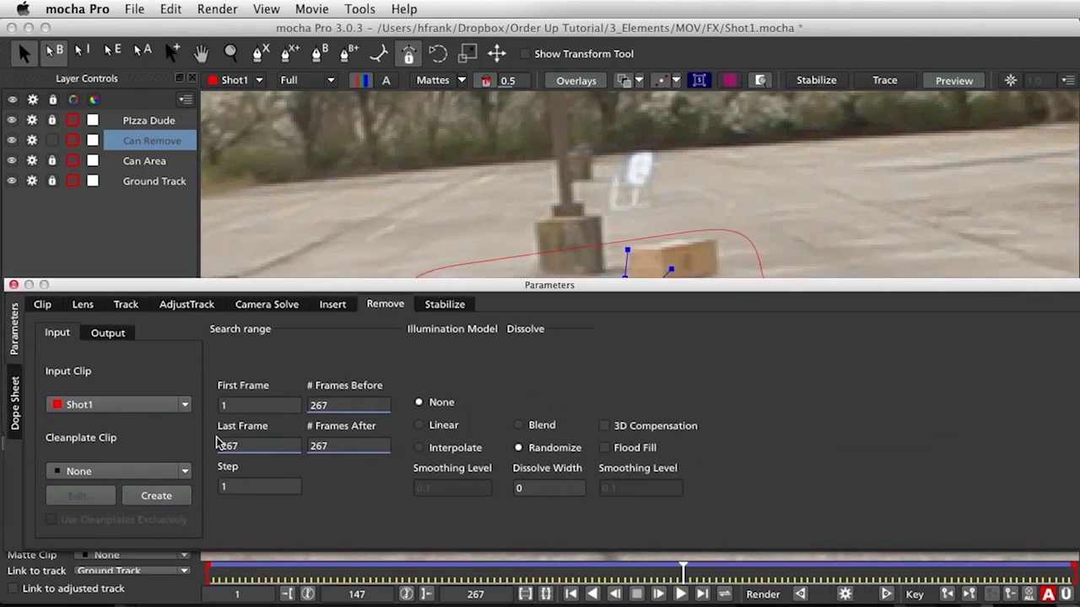
{"action": "left_click", "coordinate": [161, 495]}
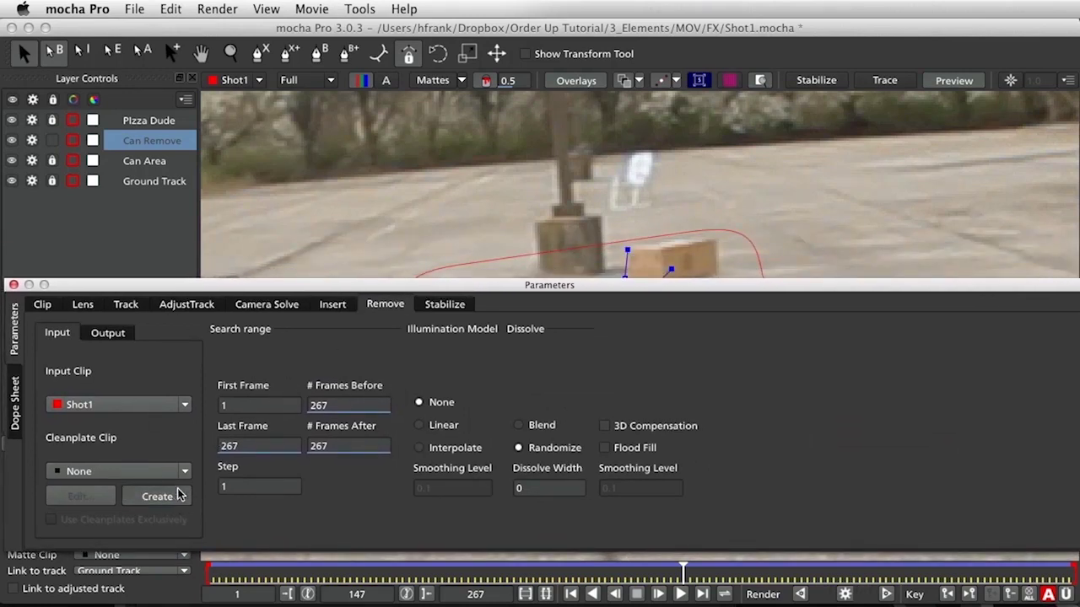
{"action": "left_click_drag", "start_coordinate": [532, 287], "coordinate": [605, 163]}
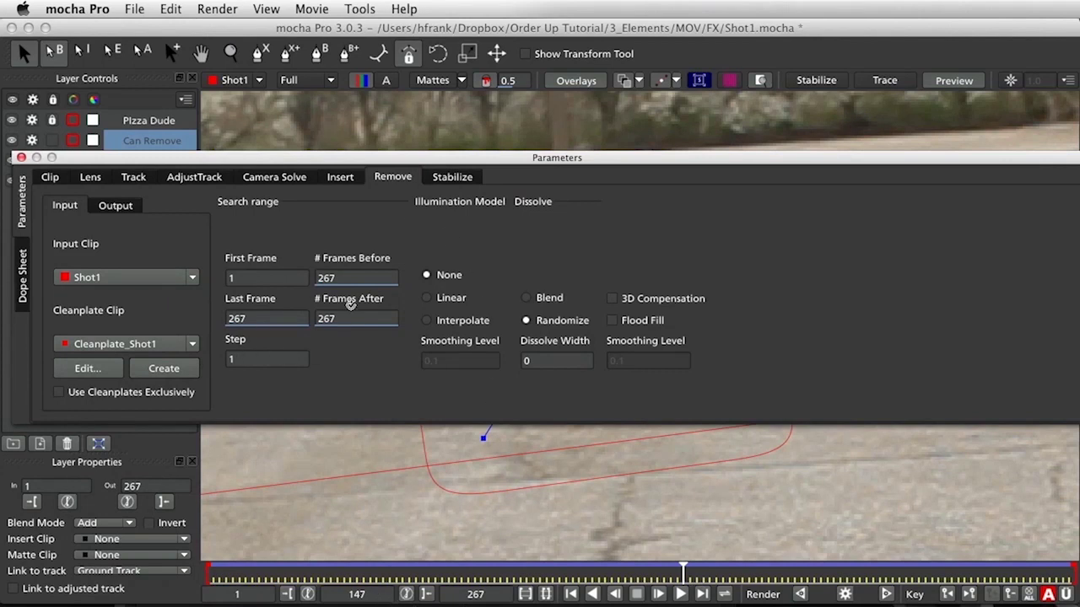
Switch to Finder and open Cleanplate_Shot1147.TIFF from the FX folder in Photoshop
{"action": "mouse_move", "coordinate": [543, 167]}
{"action": "left_mouse_down"}
{"action": "mouse_move", "coordinate": [545, 186]}
{"action": "mouse_move", "coordinate": [557, 157]}
{"action": "left_mouse_up"}
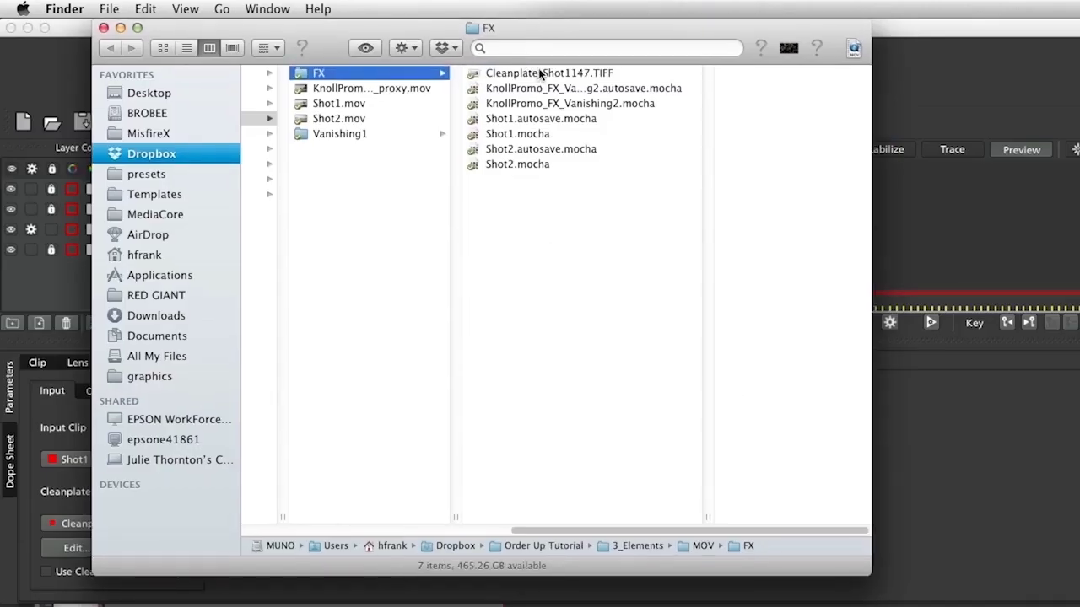
{"action": "left_click", "coordinate": [542, 74]}
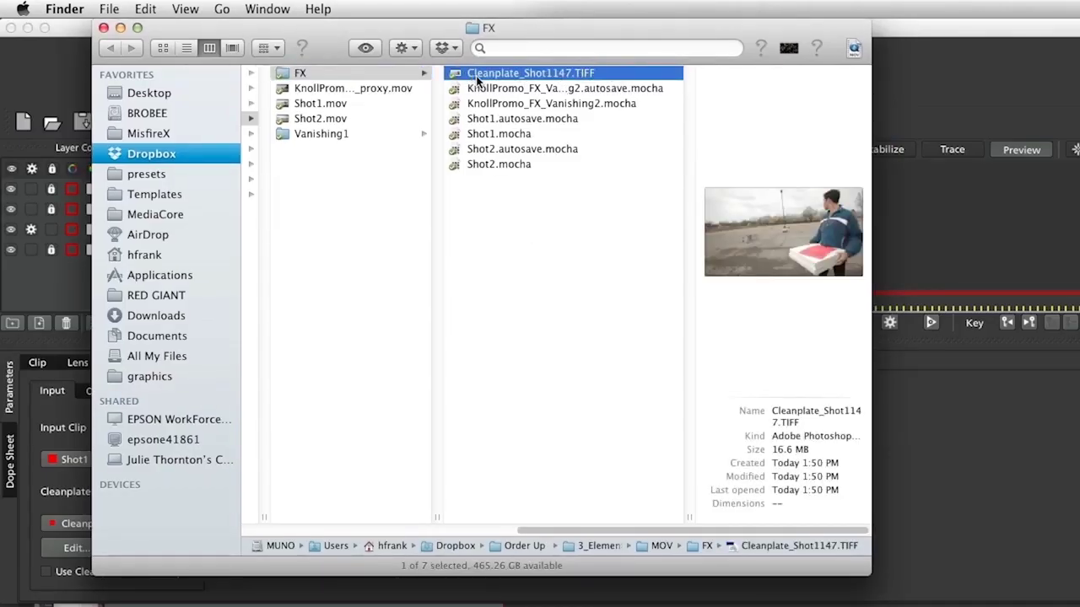
{"action": "left_click", "coordinate": [550, 74]}
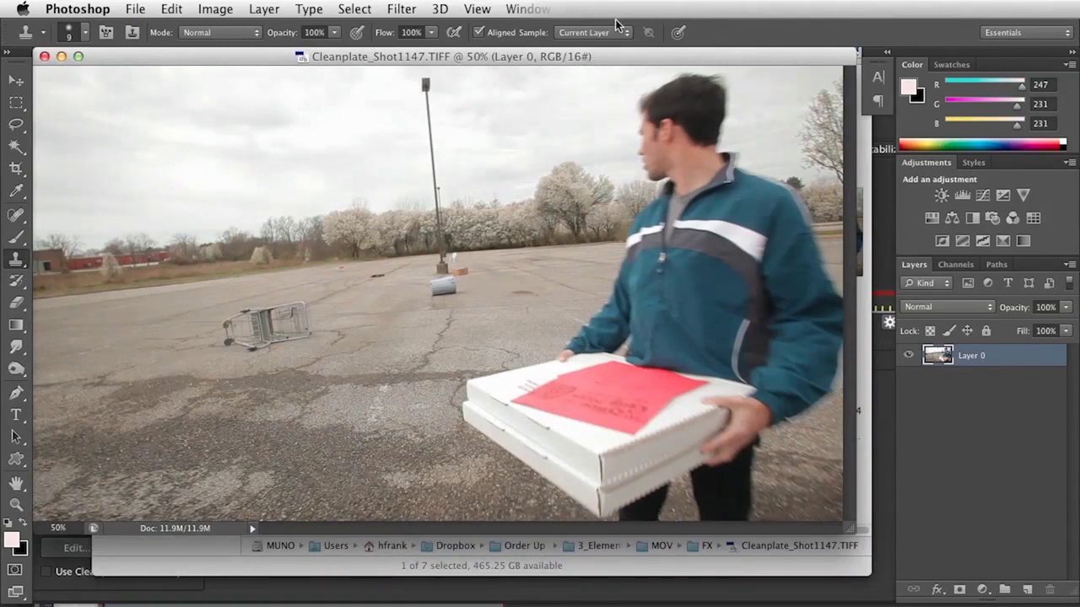
Paint out the trash can and its shadow with the content-aware Spot Healing Brush, touching up the pavement below the light pole
{"action": "key", "text": "super+plus"}
{"action": "key", "text": "super+plus"}
{"action": "key", "text": "super+plus"}
{"action": "key", "text": "super+plus"}
{"action": "key", "text": "super+plus"}
{"action": "left_click_drag", "start_coordinate": [588, 236], "coordinate": [568, 259]}
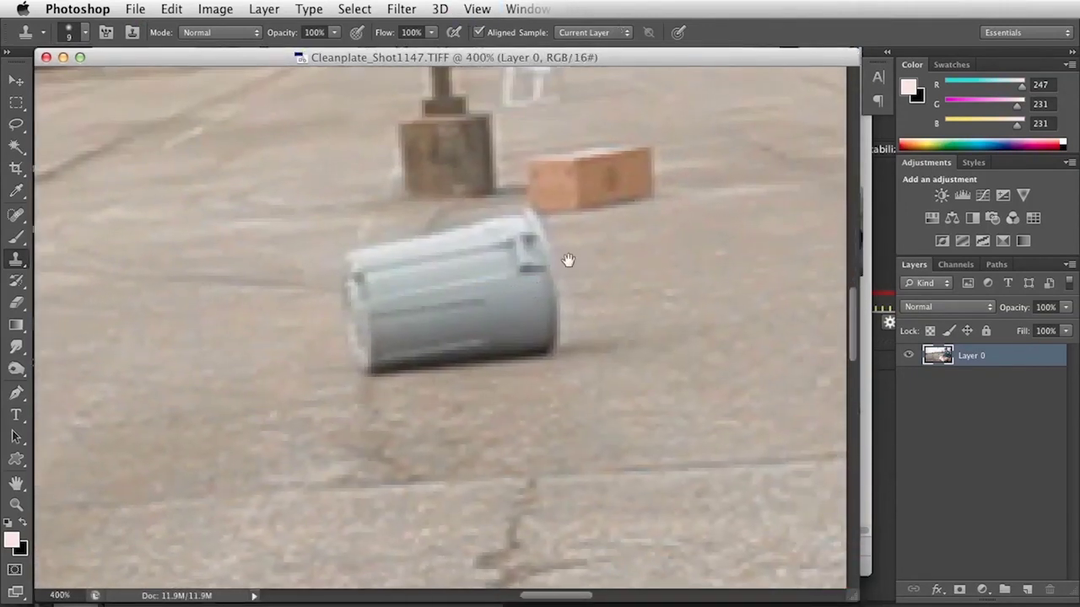
{"action": "left_click", "coordinate": [17, 215]}
{"action": "left_click_drag", "start_coordinate": [18, 216], "coordinate": [67, 226]}
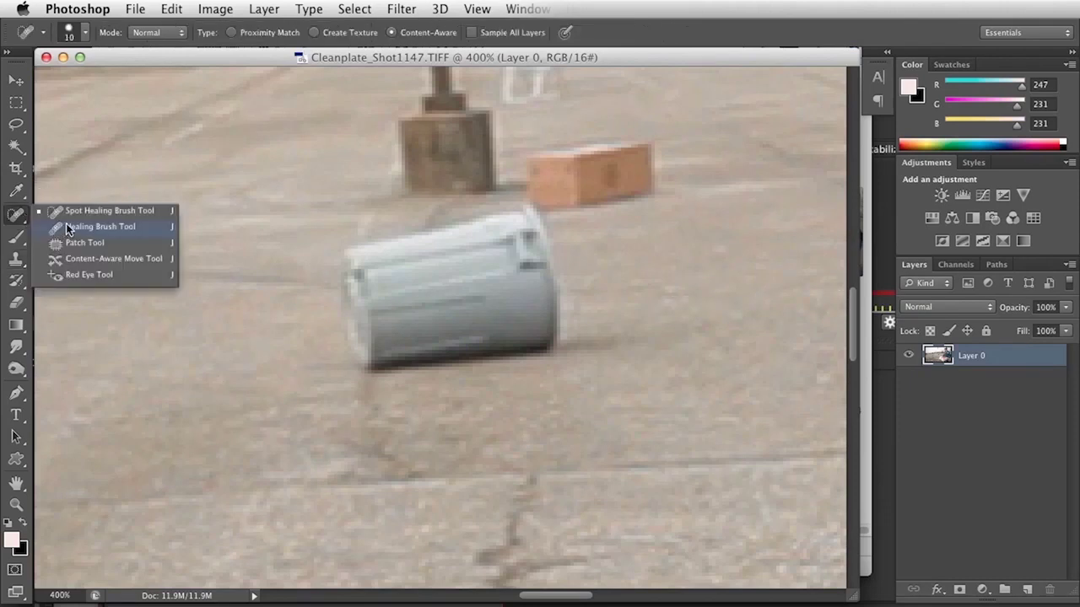
{"action": "left_click", "coordinate": [67, 207]}
{"action": "mouse_move", "coordinate": [346, 253]}
{"action": "left_mouse_down"}
{"action": "mouse_move", "coordinate": [374, 362]}
{"action": "mouse_move", "coordinate": [601, 343]}
{"action": "mouse_move", "coordinate": [562, 338]}
{"action": "mouse_move", "coordinate": [554, 325]}
{"action": "mouse_move", "coordinate": [562, 274]}
{"action": "mouse_move", "coordinate": [531, 216]}
{"action": "mouse_move", "coordinate": [352, 251]}
{"action": "mouse_move", "coordinate": [376, 334]}
{"action": "mouse_move", "coordinate": [401, 336]}
{"action": "mouse_move", "coordinate": [536, 320]}
{"action": "mouse_move", "coordinate": [540, 249]}
{"action": "mouse_move", "coordinate": [517, 239]}
{"action": "mouse_move", "coordinate": [385, 266]}
{"action": "mouse_move", "coordinate": [385, 319]}
{"action": "mouse_move", "coordinate": [523, 308]}
{"action": "mouse_move", "coordinate": [529, 250]}
{"action": "mouse_move", "coordinate": [390, 286]}
{"action": "mouse_move", "coordinate": [514, 294]}
{"action": "mouse_move", "coordinate": [510, 274]}
{"action": "mouse_move", "coordinate": [447, 286]}
{"action": "left_mouse_up"}
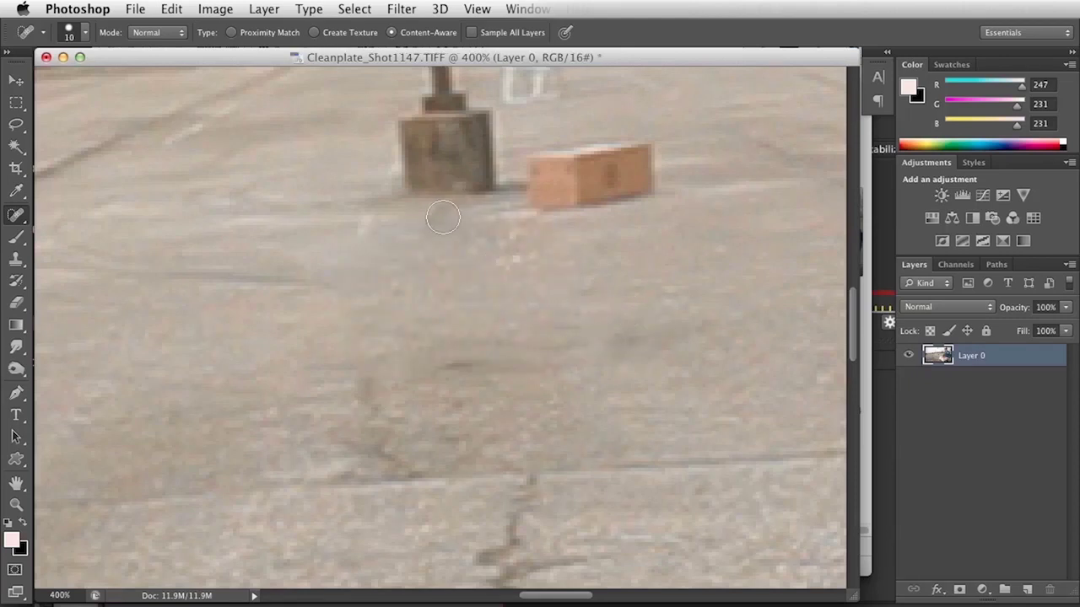
{"action": "mouse_move", "coordinate": [443, 218]}
{"action": "left_mouse_down"}
{"action": "mouse_move", "coordinate": [424, 217]}
{"action": "mouse_move", "coordinate": [481, 213]}
{"action": "left_mouse_up"}
{"action": "left_click_drag", "start_coordinate": [523, 246], "coordinate": [495, 239]}
Open a second window for Cleanplate_Shot1147.TIFF and arrange it at 50% zoom beside the 400% close-up
{"action": "left_click", "coordinate": [472, 9]}
{"action": "mouse_move", "coordinate": [481, 30]}
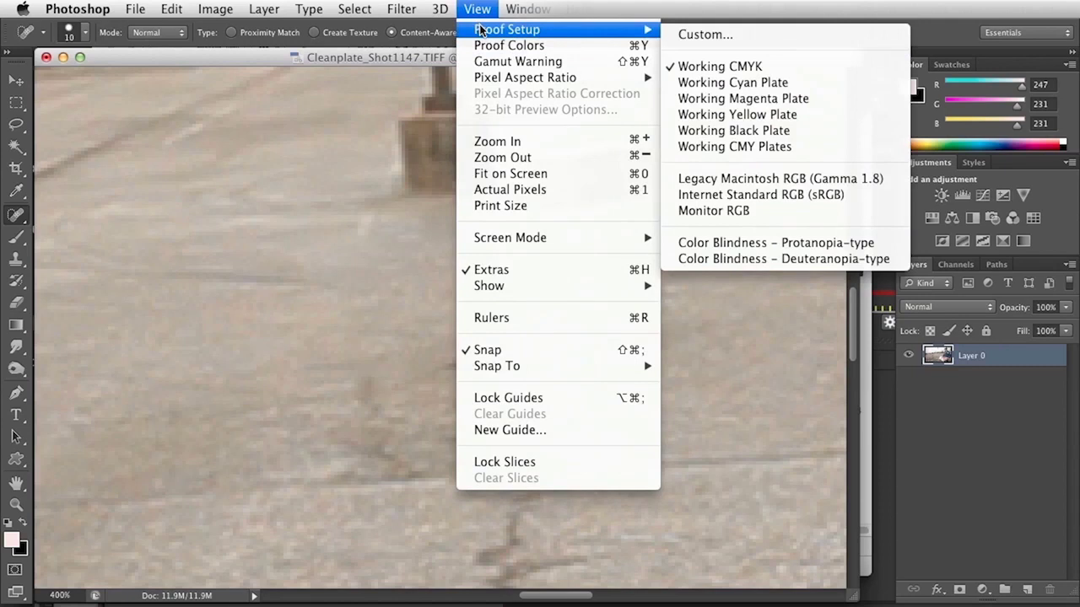
{"action": "mouse_move", "coordinate": [527, 9]}
{"action": "mouse_move", "coordinate": [526, 32]}
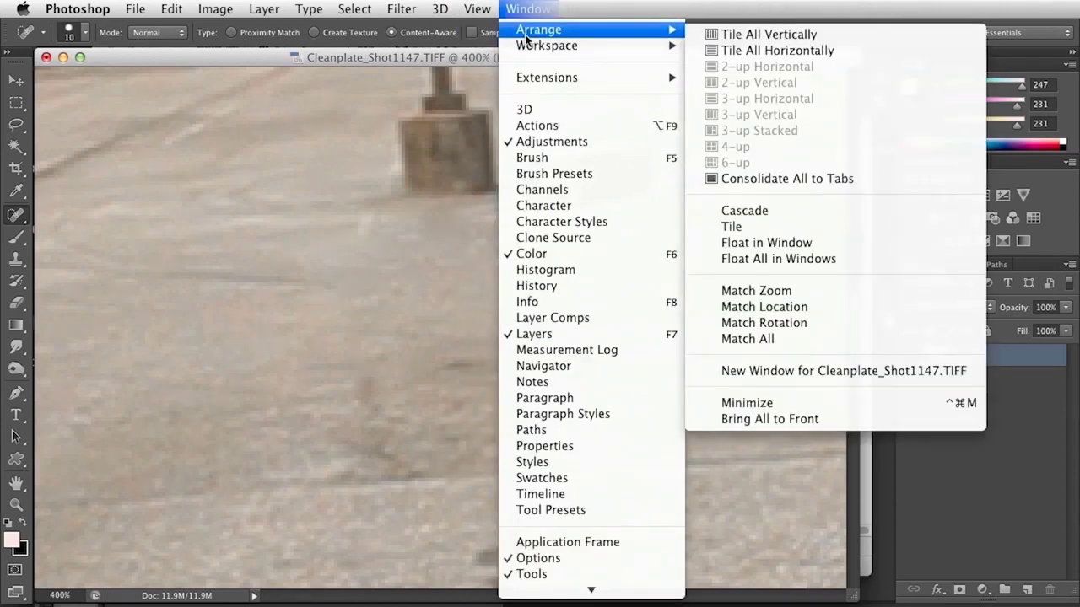
{"action": "left_click", "coordinate": [852, 371]}
{"action": "key", "text": "super+0"}
{"action": "left_click_drag", "start_coordinate": [448, 74], "coordinate": [677, 50]}
{"action": "key", "text": "super+minus"}
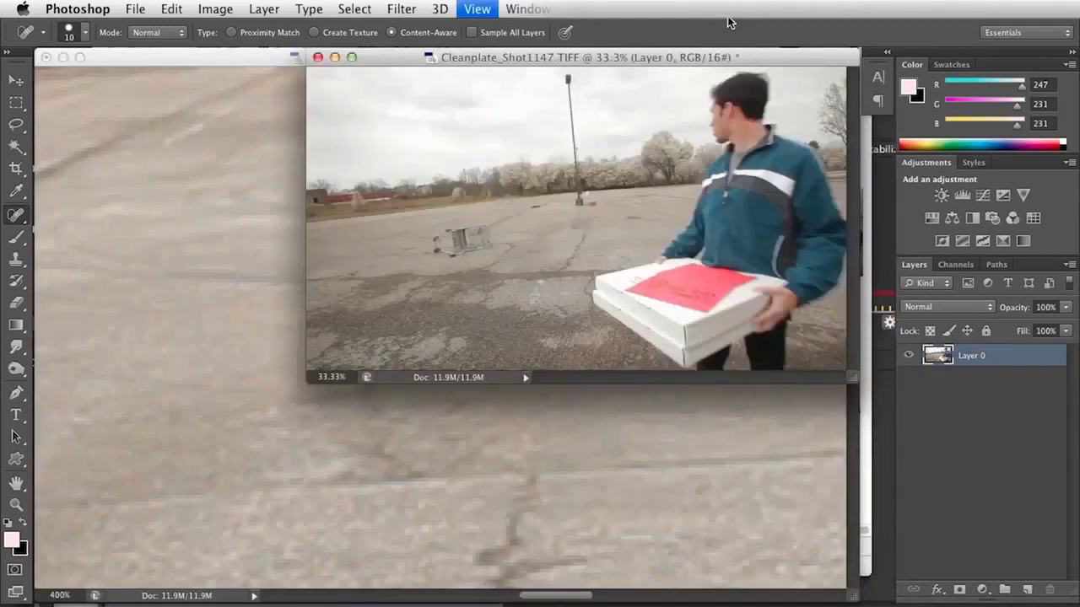
{"action": "key", "text": "super+minus"}
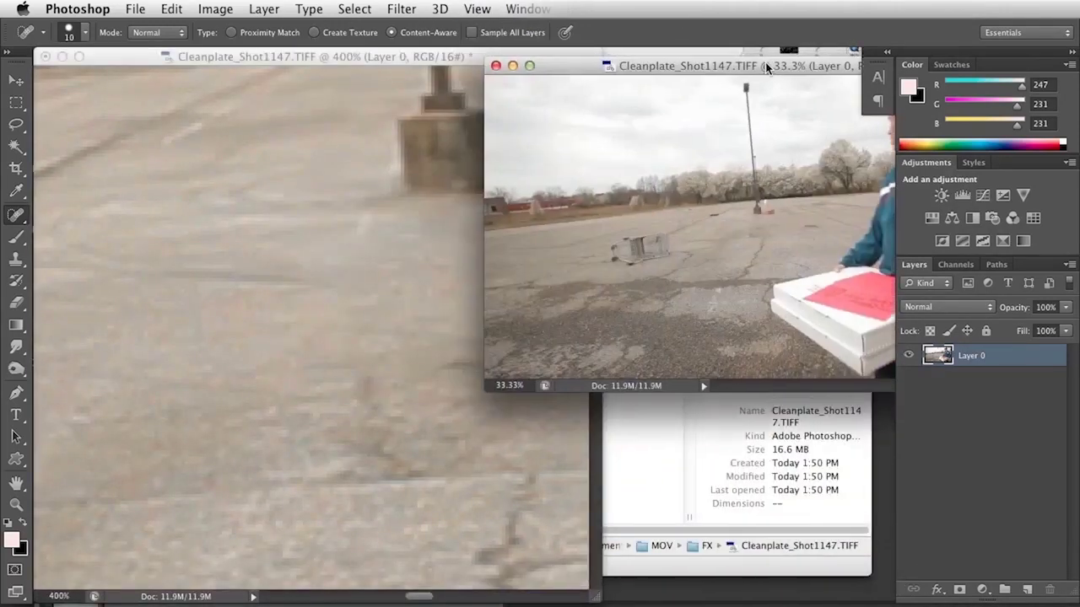
{"action": "mouse_move", "coordinate": [766, 67]}
{"action": "left_mouse_down"}
{"action": "mouse_move", "coordinate": [824, 61]}
{"action": "mouse_move", "coordinate": [775, 71]}
{"action": "left_mouse_up"}
{"action": "key", "text": "super+plus"}
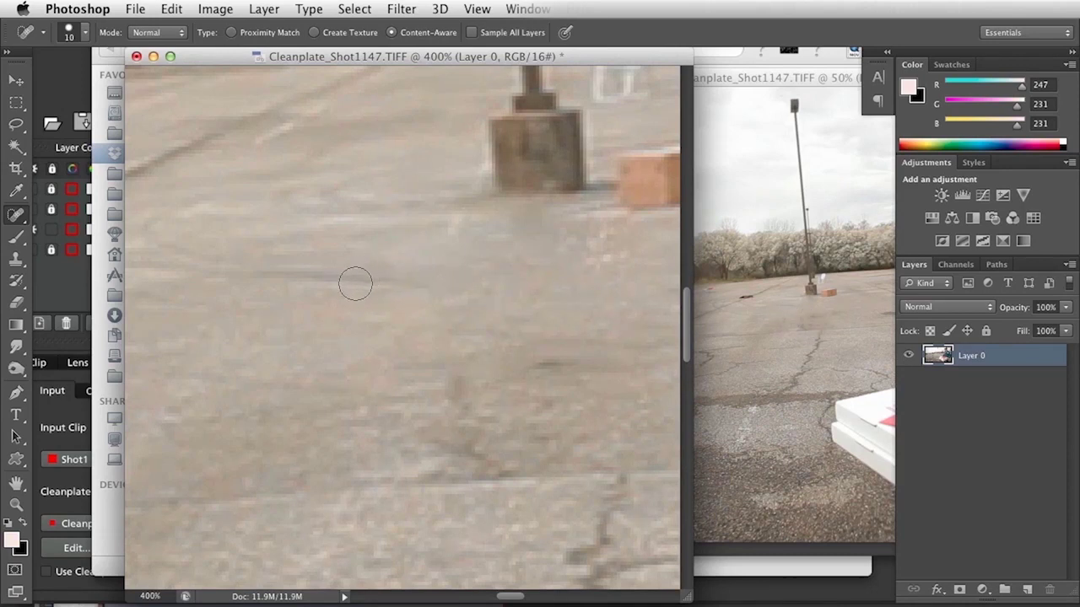
Extend the horizontal pavement crack across the healed area below the light pole base with the Clone Stamp
{"action": "left_click", "coordinate": [14, 263]}
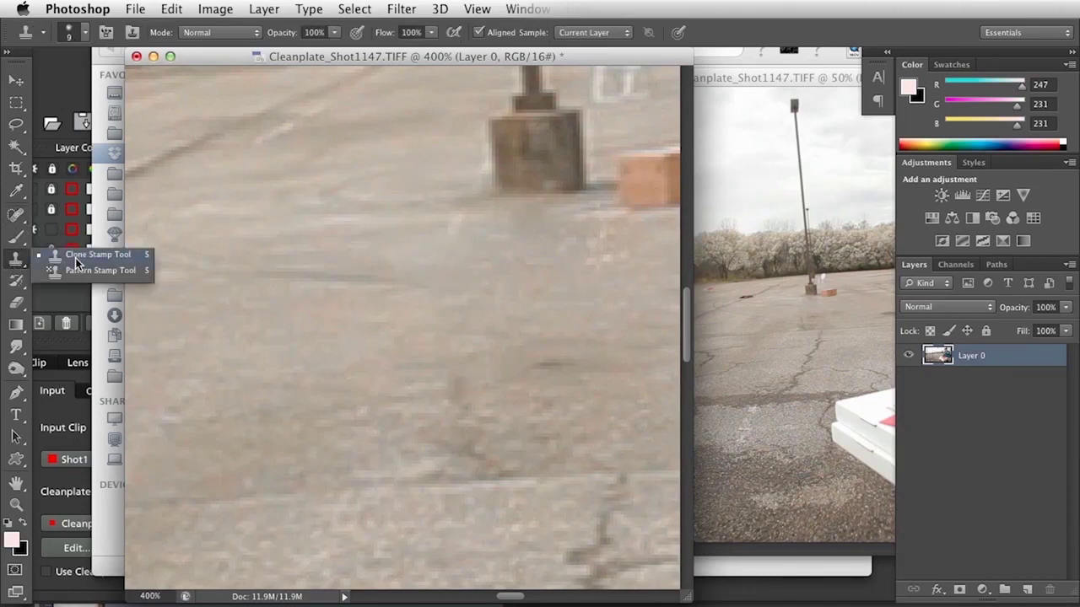
{"action": "left_click", "coordinate": [76, 257]}
{"action": "left_click", "coordinate": [324, 276], "text": "alt"}
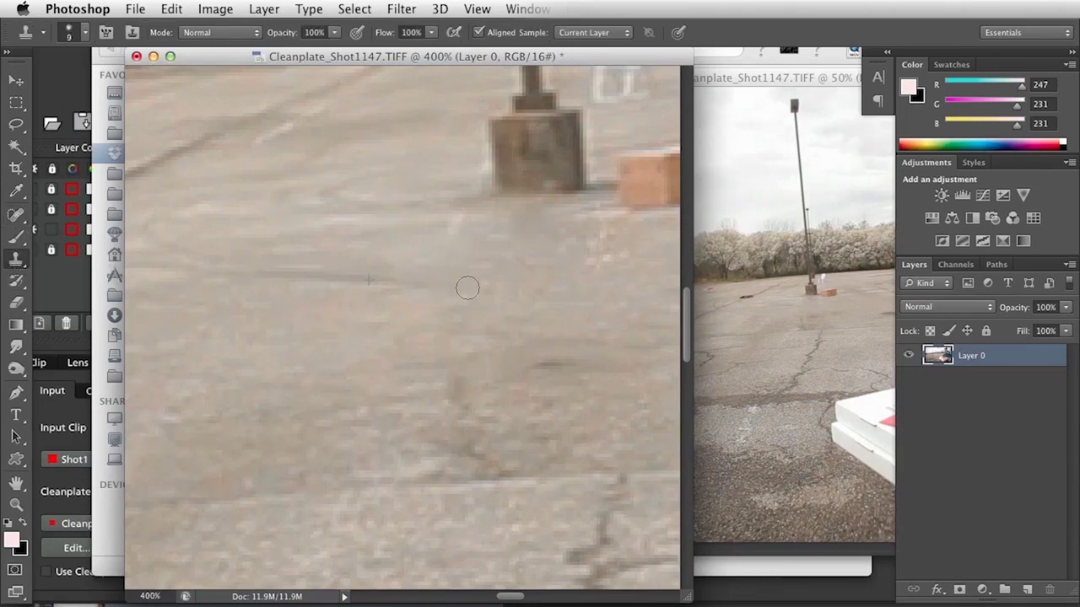
{"action": "mouse_move", "coordinate": [440, 261]}
{"action": "left_mouse_down"}
{"action": "mouse_move", "coordinate": [434, 270]}
{"action": "mouse_move", "coordinate": [438, 250]}
{"action": "mouse_move", "coordinate": [422, 287]}
{"action": "left_mouse_up"}
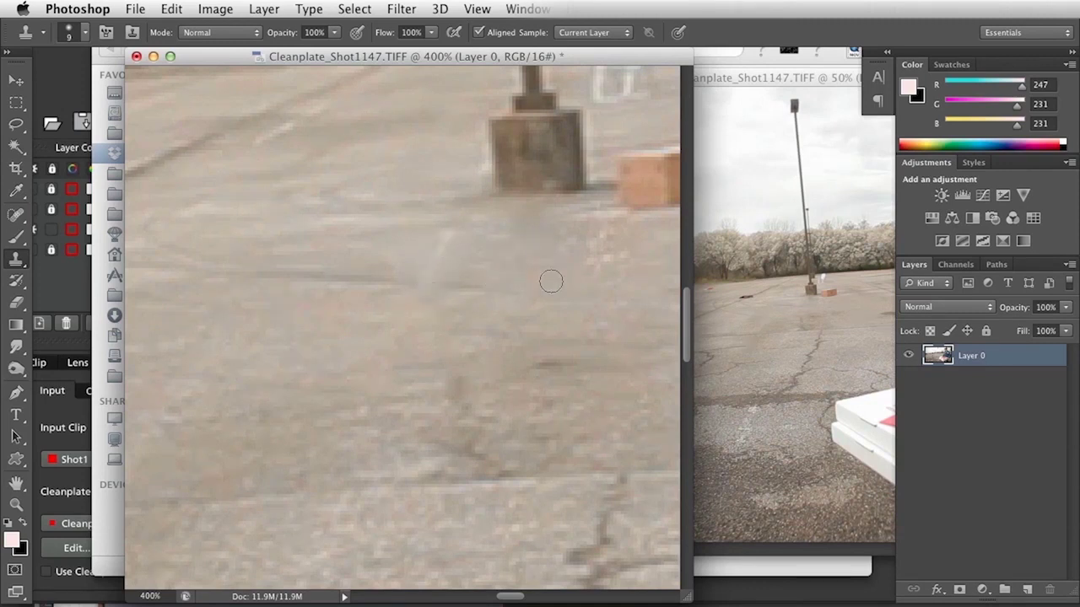
{"action": "mouse_move", "coordinate": [514, 293]}
{"action": "left_mouse_down"}
{"action": "mouse_move", "coordinate": [444, 287]}
{"action": "mouse_move", "coordinate": [400, 251]}
{"action": "mouse_move", "coordinate": [458, 229]}
{"action": "mouse_move", "coordinate": [408, 223]}
{"action": "left_mouse_up"}
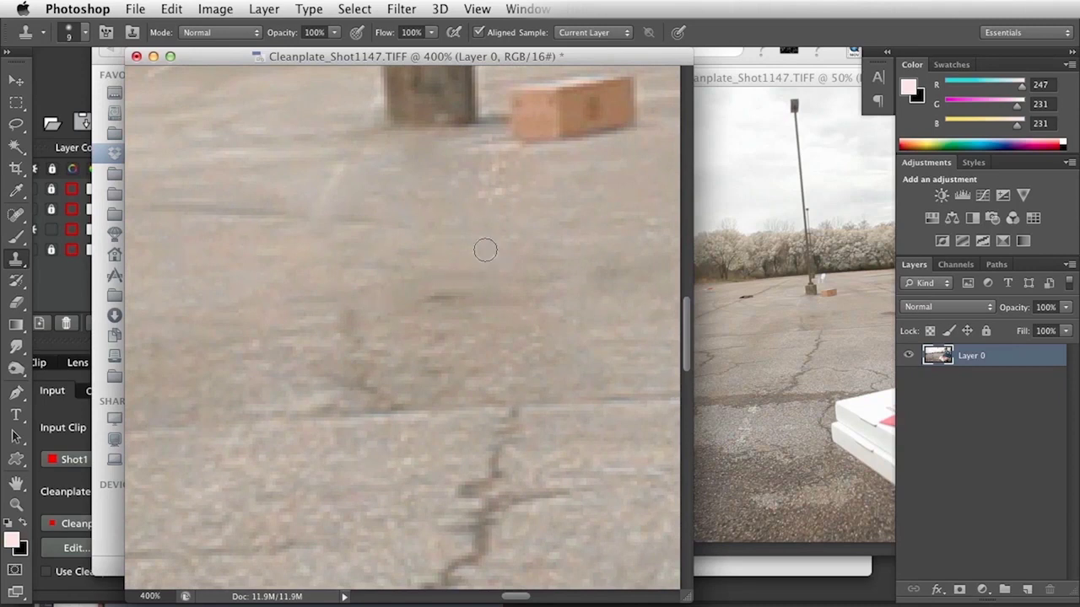
{"action": "left_click", "coordinate": [400, 253], "text": "alt"}
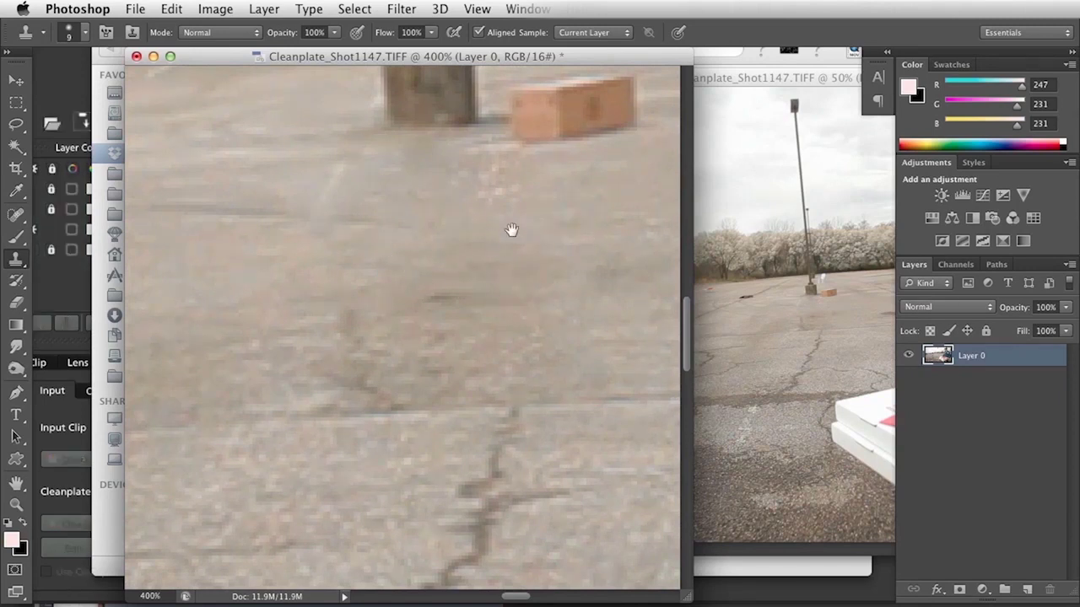
Enlarge the clone brush to 20 pixels and save the retouched Cleanplate_Shot1147.TIFF
{"action": "left_click_drag", "start_coordinate": [511, 231], "coordinate": [402, 268]}
{"action": "key", "text": "bracketright"}
{"action": "key", "text": "bracketright"}
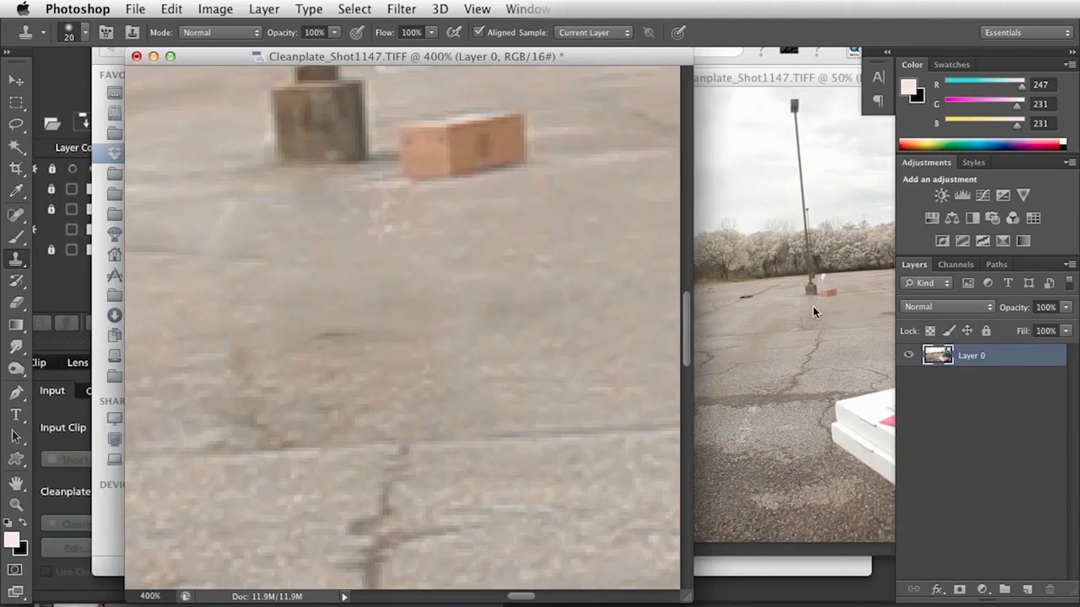
{"action": "key", "text": "super+s"}
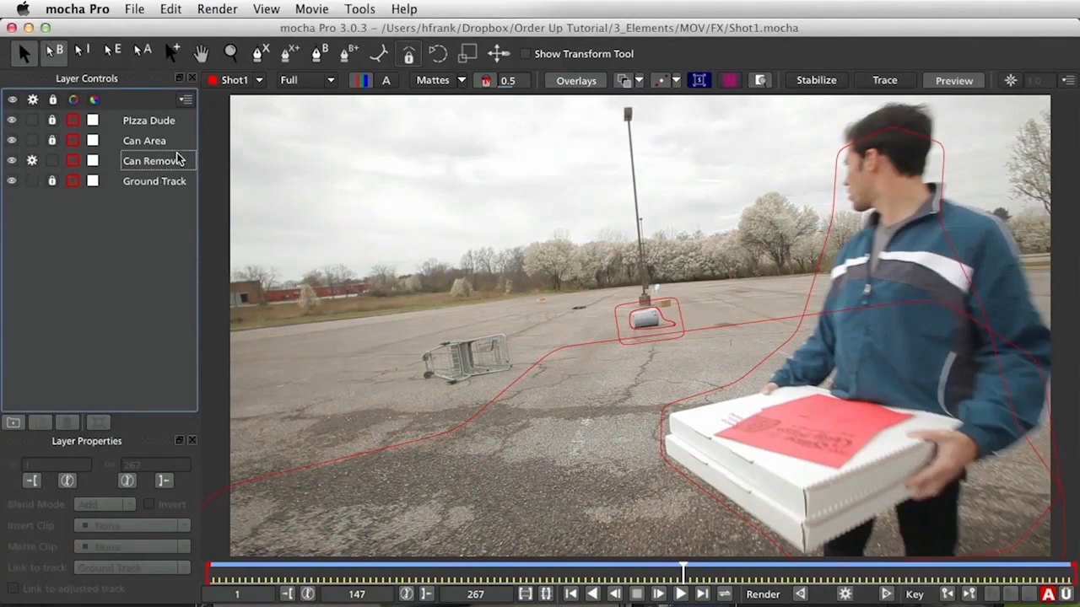
Open the Remove parameters for the Can Remove layer and set it to use clean plates exclusively
{"action": "left_click", "coordinate": [266, 8]}
{"action": "left_click", "coordinate": [303, 254]}
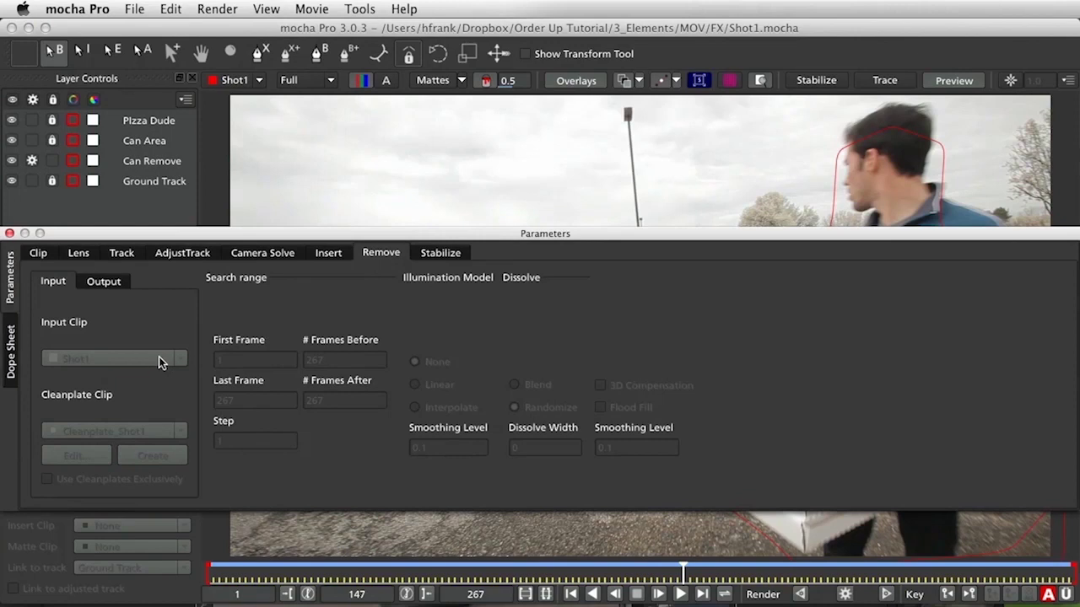
{"action": "left_click", "coordinate": [152, 161]}
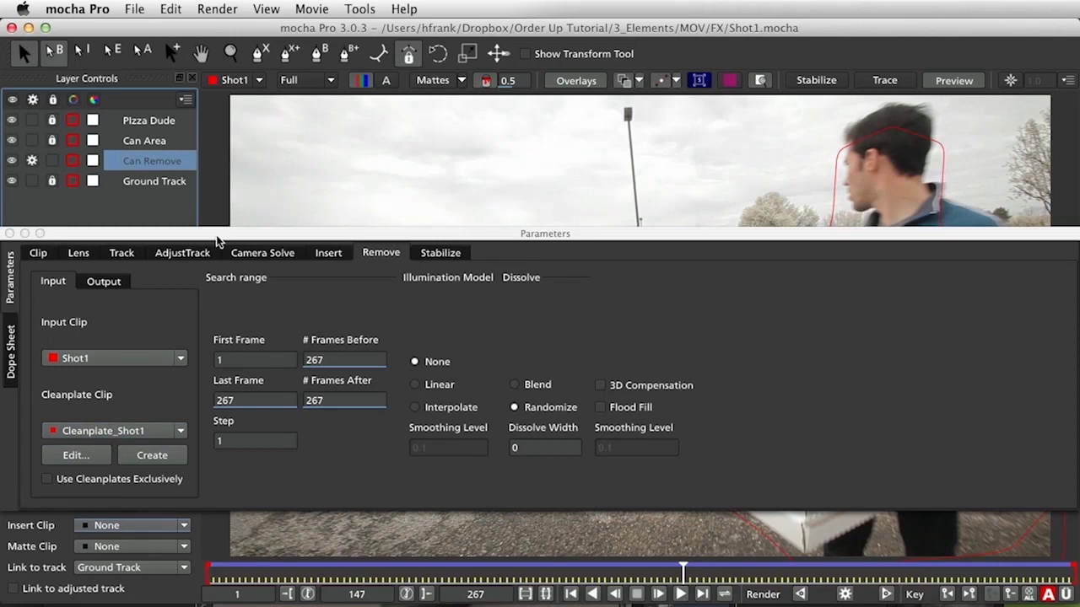
{"action": "left_click", "coordinate": [47, 480]}
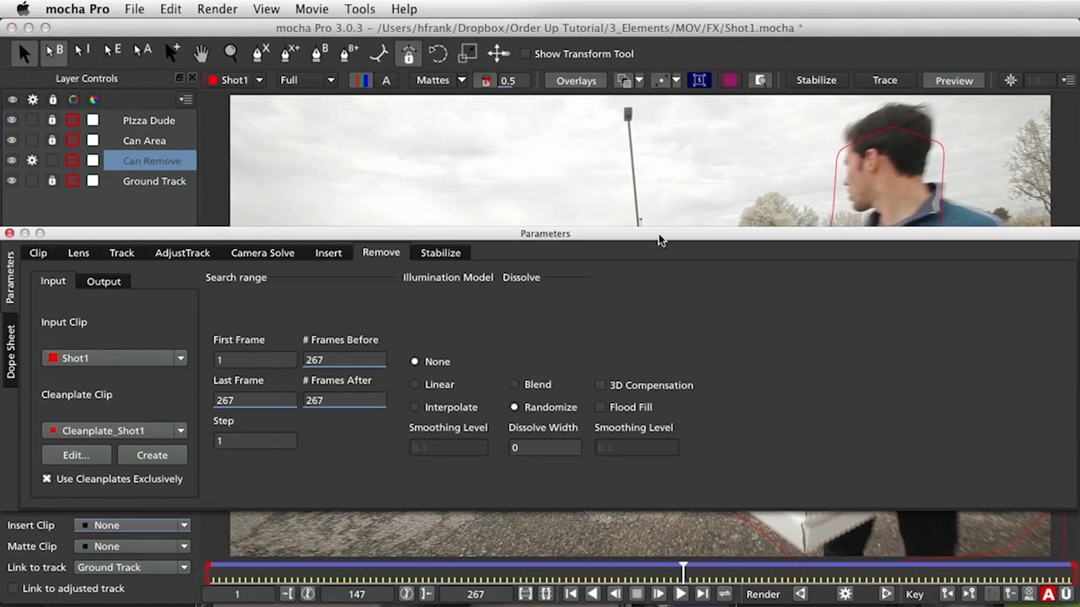
Uncover the trash can in the viewer by moving the Parameters window aside, and set the illumination model to Linear
{"action": "left_click_drag", "start_coordinate": [659, 235], "coordinate": [672, 359]}
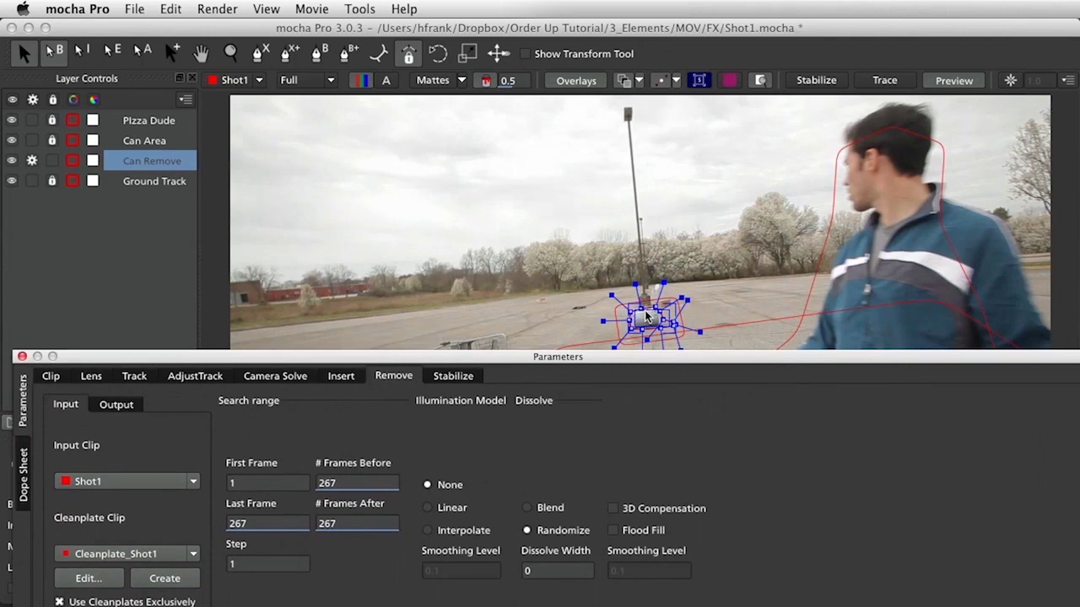
{"action": "mouse_move", "coordinate": [655, 360]}
{"action": "left_mouse_down"}
{"action": "mouse_move", "coordinate": [667, 364]}
{"action": "mouse_move", "coordinate": [661, 355]}
{"action": "left_mouse_up"}
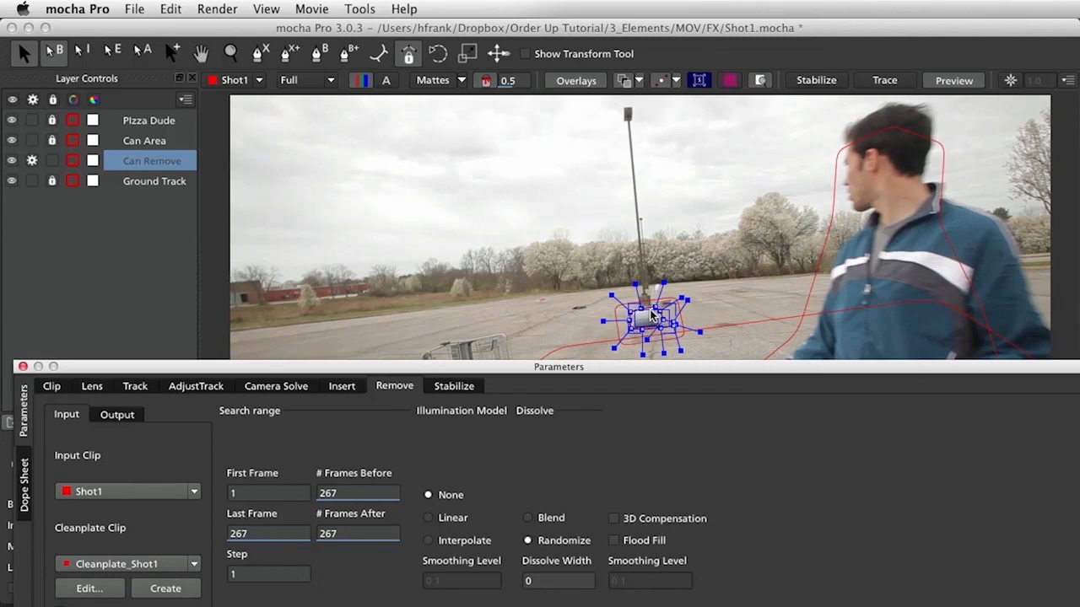
{"action": "left_click_drag", "start_coordinate": [653, 367], "coordinate": [655, 371]}
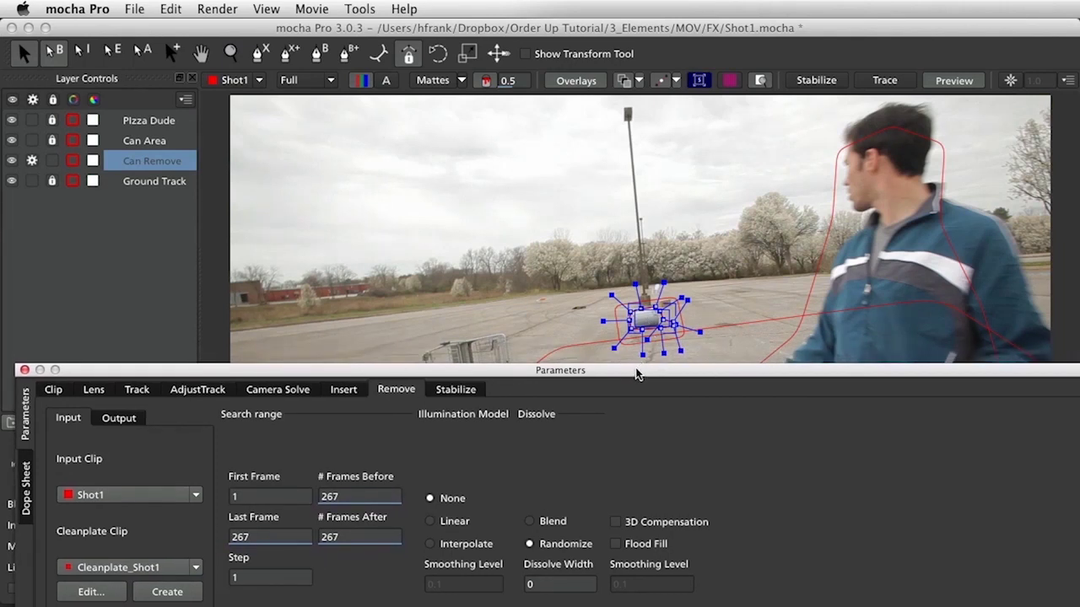
{"action": "left_click_drag", "start_coordinate": [637, 374], "coordinate": [629, 238]}
{"action": "left_click", "coordinate": [420, 406]}
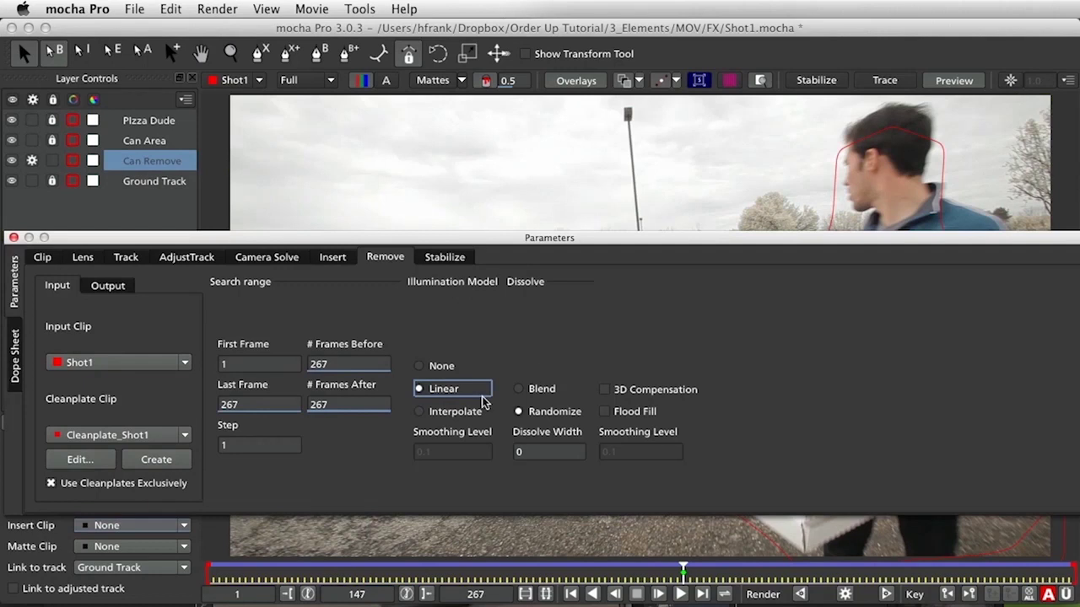
Set the removal's dissolve to Blend with a dissolve width of 10
{"action": "left_click_drag", "start_coordinate": [605, 241], "coordinate": [600, 218]}
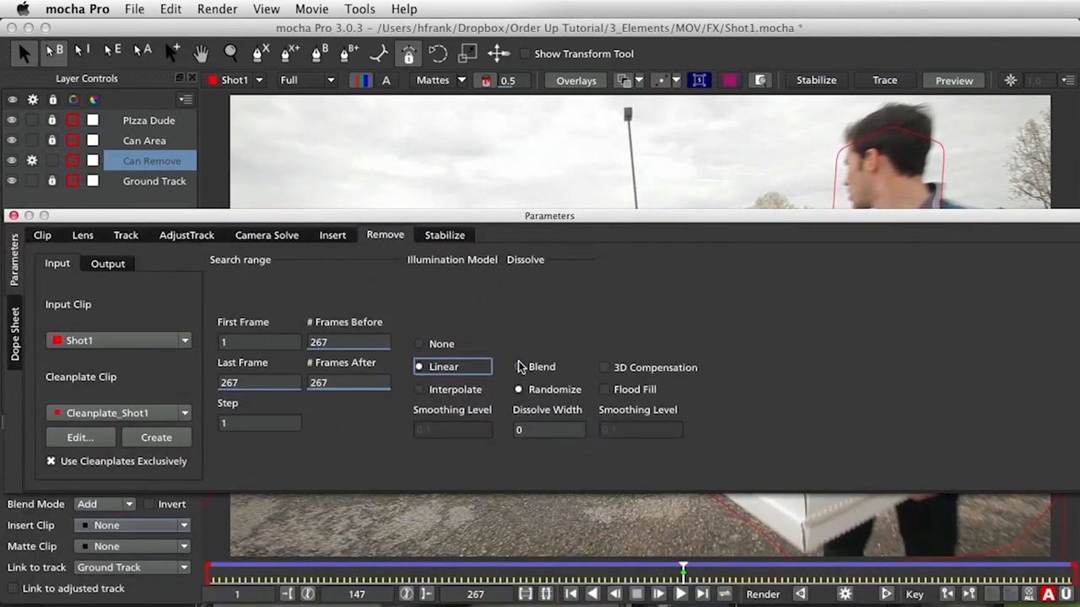
{"action": "left_click", "coordinate": [520, 367]}
{"action": "double_click", "coordinate": [523, 429]}
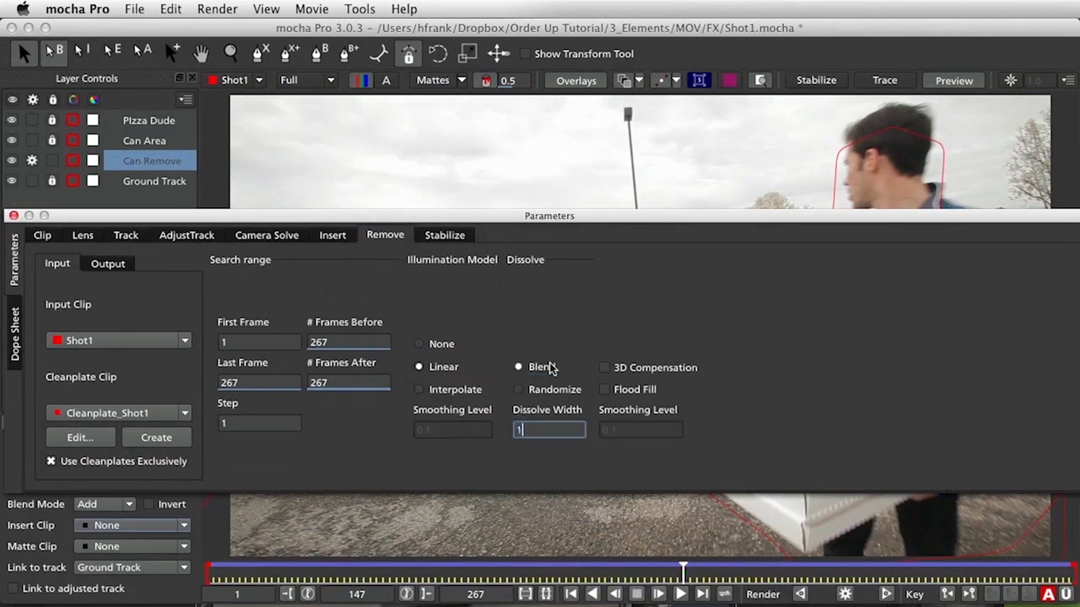
{"action": "type", "text": "0"}
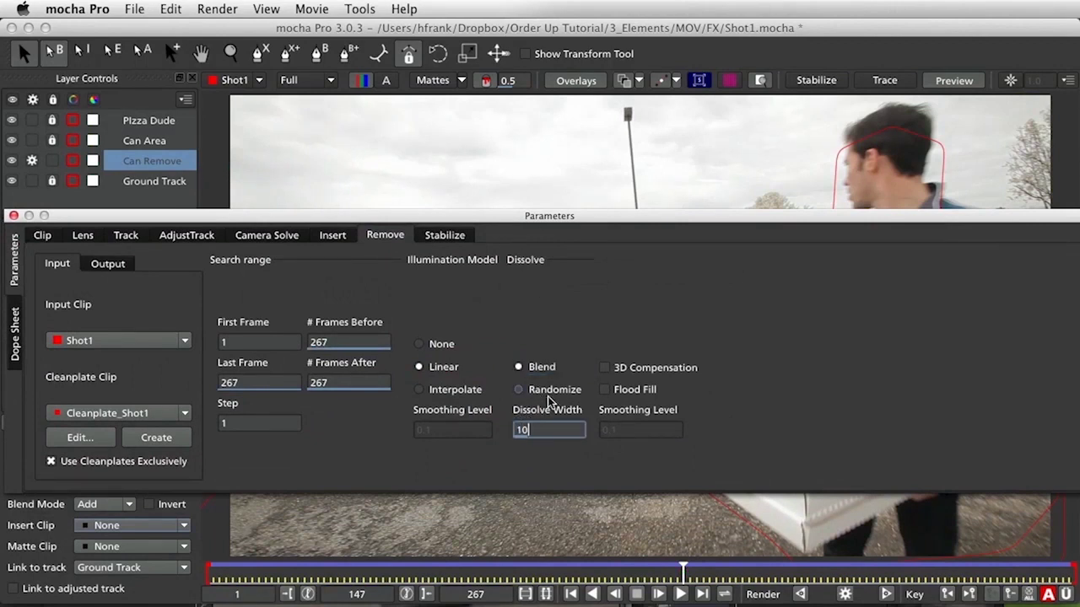
{"action": "left_click_drag", "start_coordinate": [576, 215], "coordinate": [654, 250]}
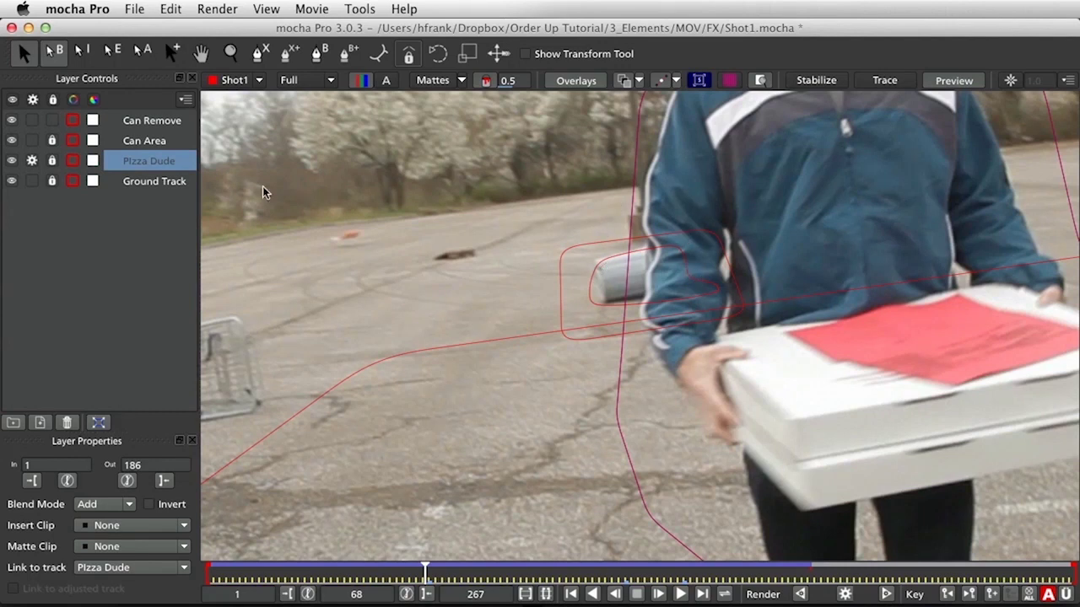
Widen the upper corner of the Can Remove spline around the trash can at frame 68, and check the shape at frame 160
{"action": "left_click", "coordinate": [147, 123]}
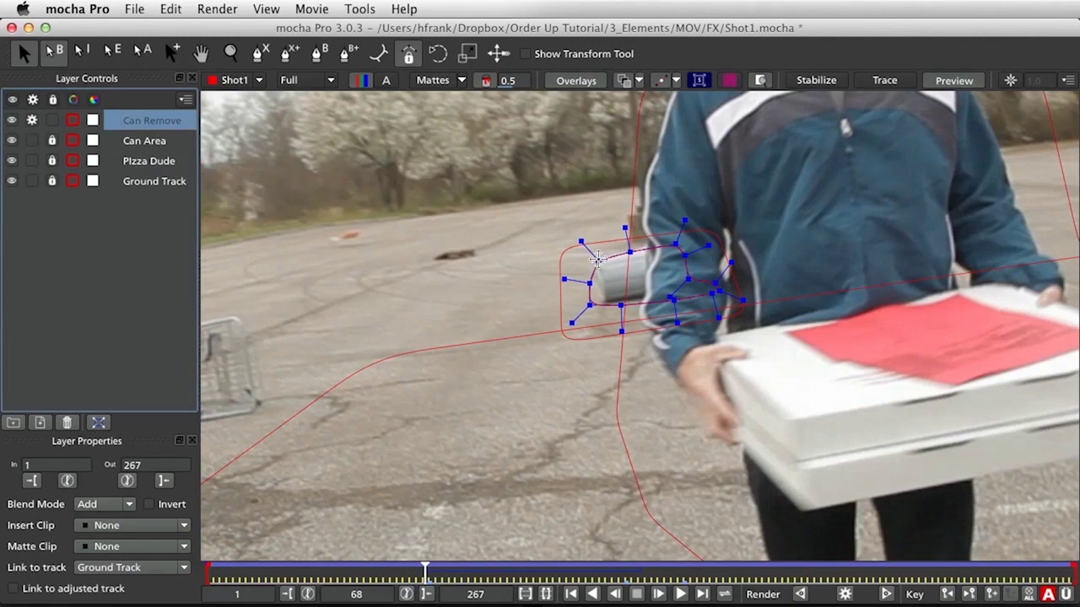
{"action": "left_click_drag", "start_coordinate": [597, 259], "coordinate": [631, 243]}
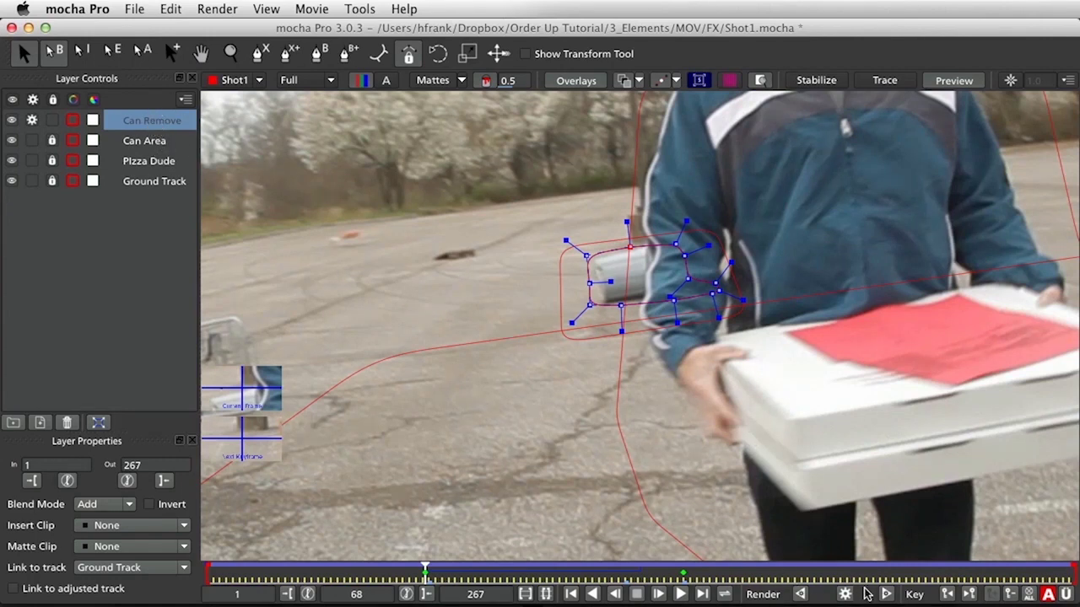
{"action": "left_click", "coordinate": [431, 578]}
{"action": "left_click_drag", "start_coordinate": [431, 577], "coordinate": [724, 579]}
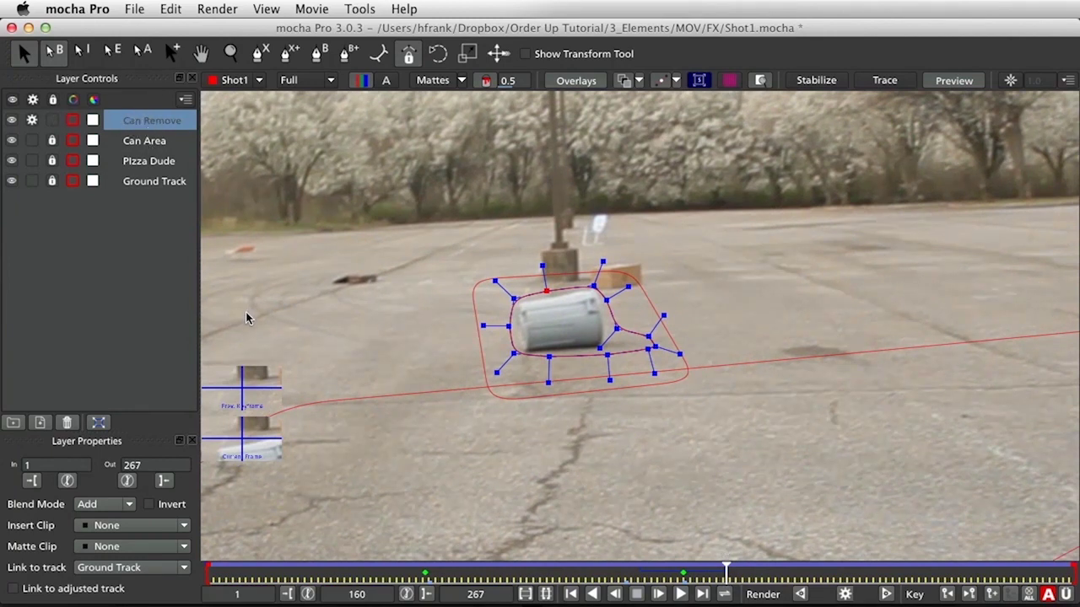
Render the trash can removal on the current frame and hide the spline tangents
{"action": "left_click", "coordinate": [845, 595]}
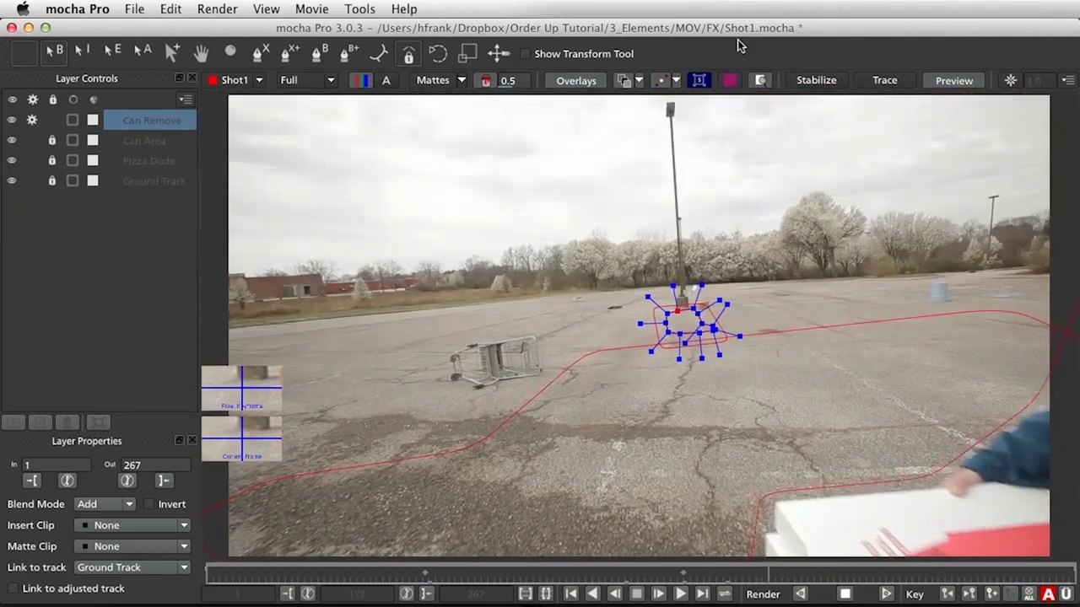
{"action": "left_click", "coordinate": [662, 81]}
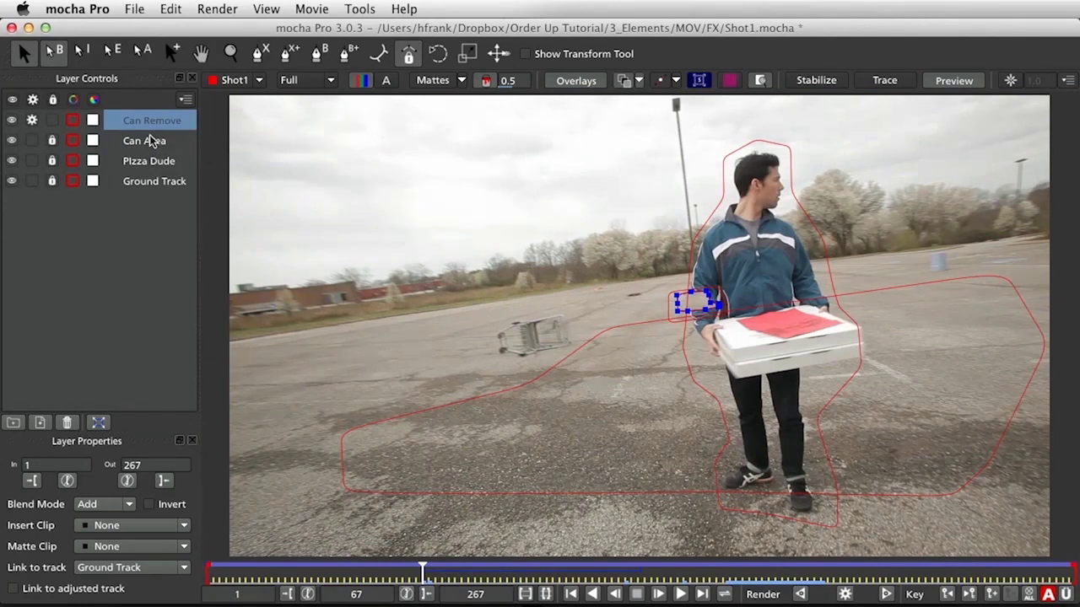
Unlock the Can Area layer and delete it
{"action": "left_click", "coordinate": [165, 142]}
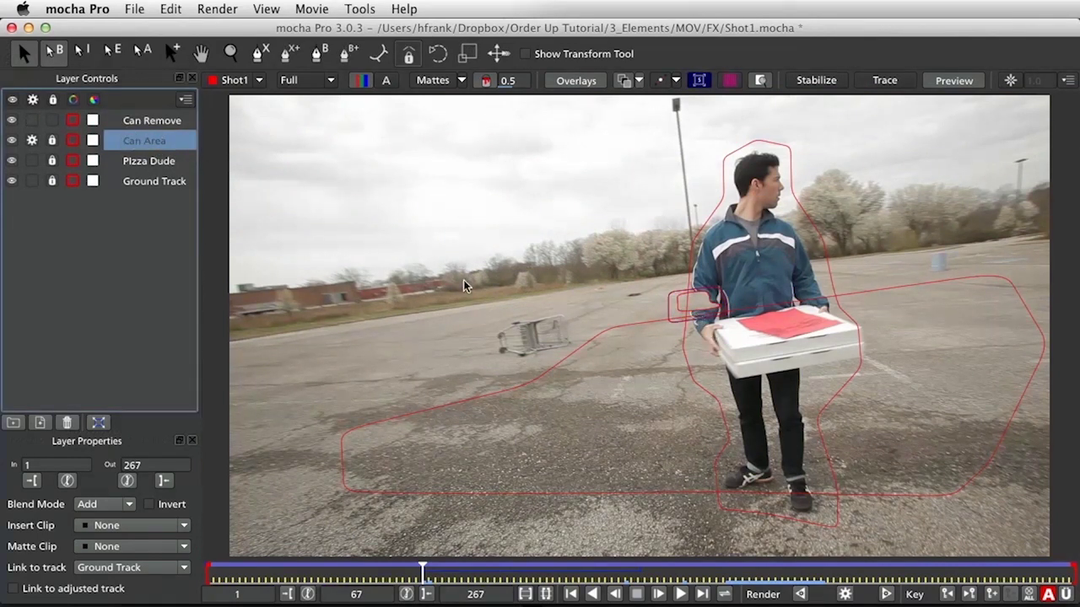
{"action": "left_click", "coordinate": [68, 422]}
{"action": "left_click", "coordinate": [532, 338]}
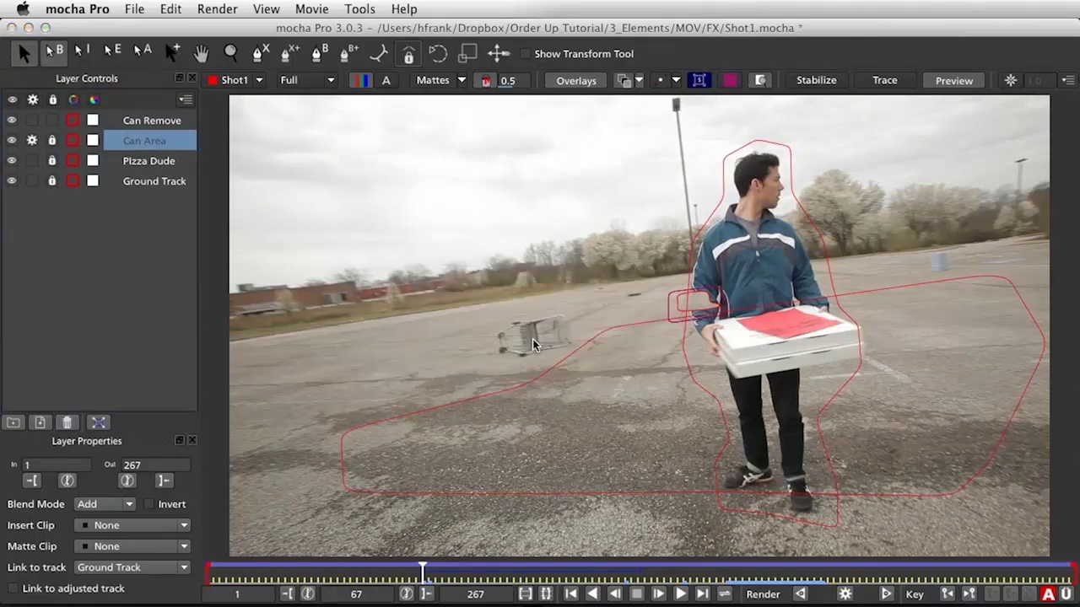
{"action": "left_click", "coordinate": [53, 140]}
{"action": "left_click", "coordinate": [74, 421]}
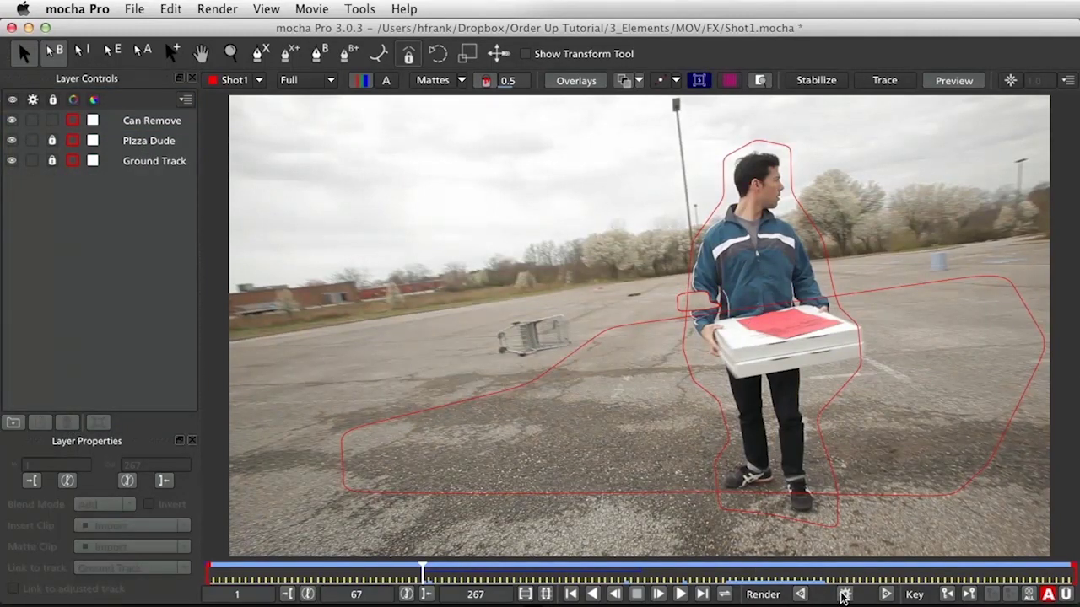
Render the Can Remove layer at frame 67 without Can Area, and inspect the patch by the pizza man's arm up close
{"action": "left_click", "coordinate": [157, 123]}
{"action": "left_click", "coordinate": [845, 595]}
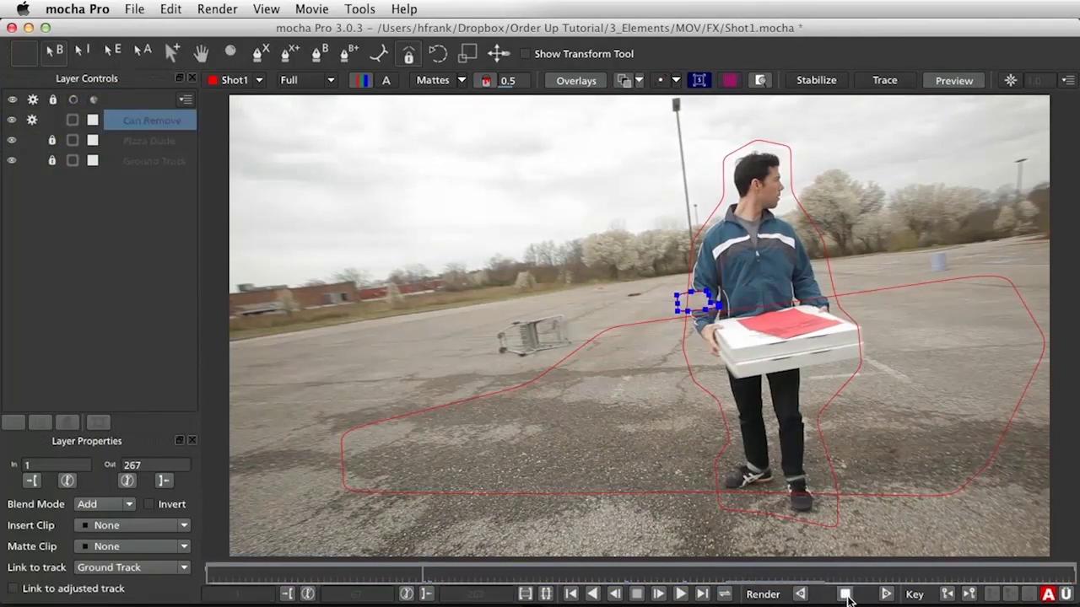
{"action": "key", "text": "x"}
{"action": "left_click_drag", "start_coordinate": [694, 390], "coordinate": [767, 261]}
{"action": "key", "text": "z"}
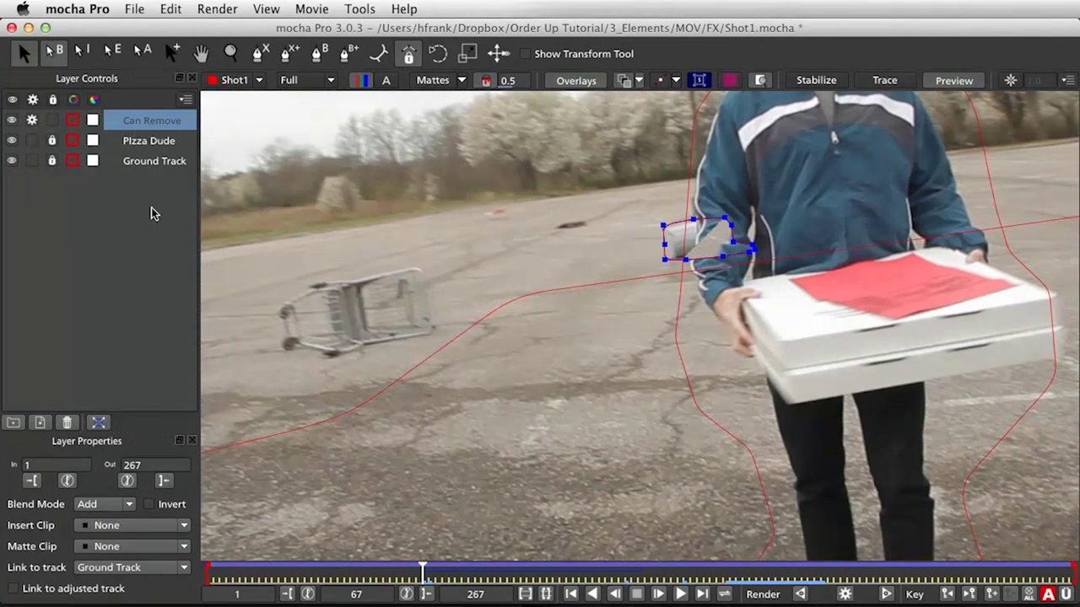
Undo the Can Area deletion, keep that layer locked with processing off, and reselect Can Remove
{"action": "key", "text": "super+z"}
{"action": "left_click", "coordinate": [54, 140]}
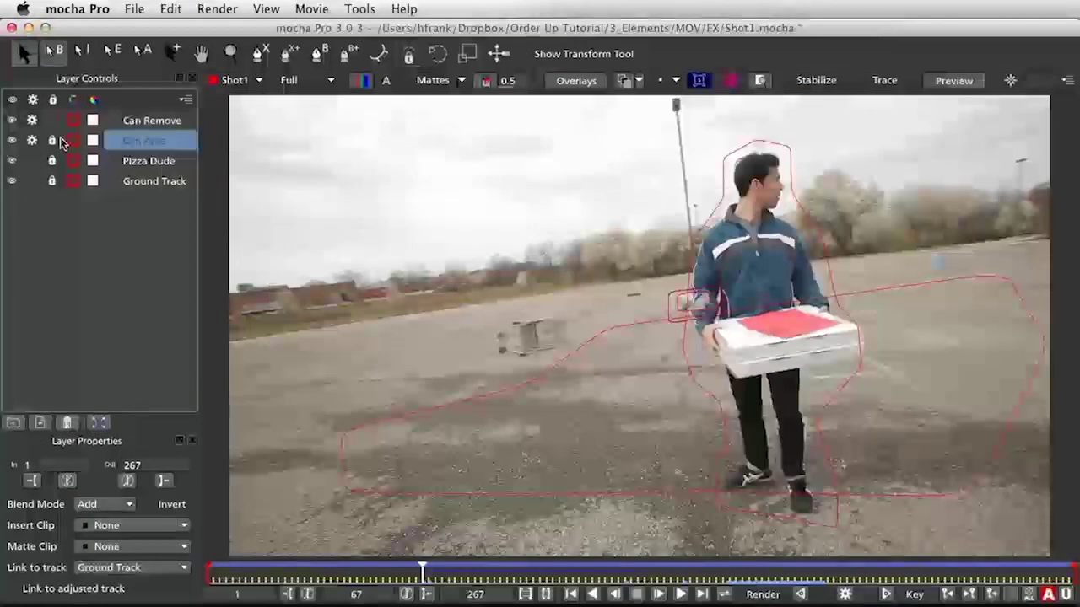
{"action": "left_click", "coordinate": [31, 141]}
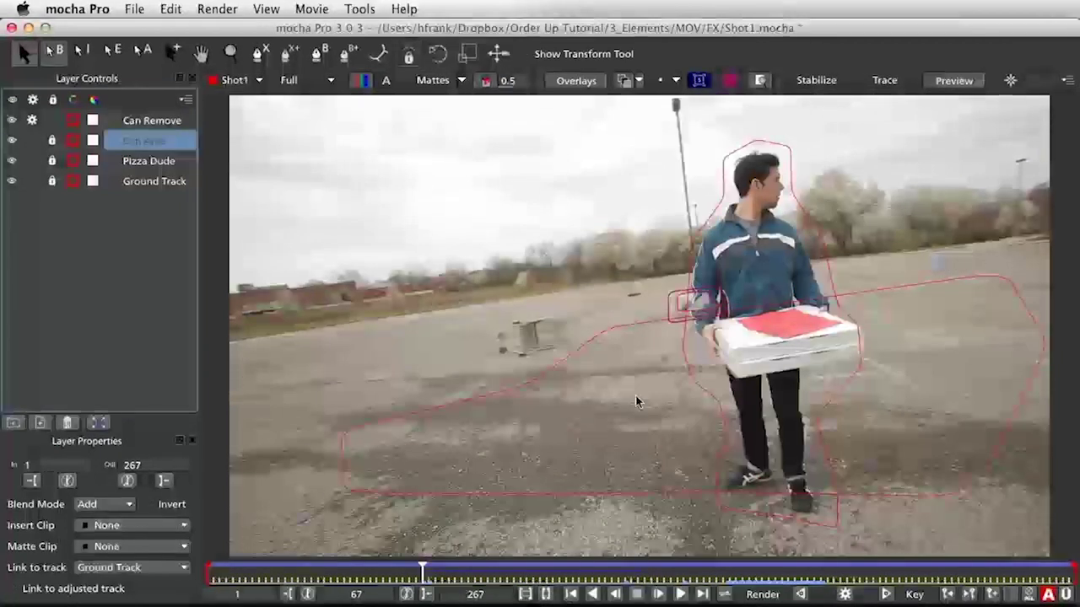
{"action": "left_click", "coordinate": [157, 120]}
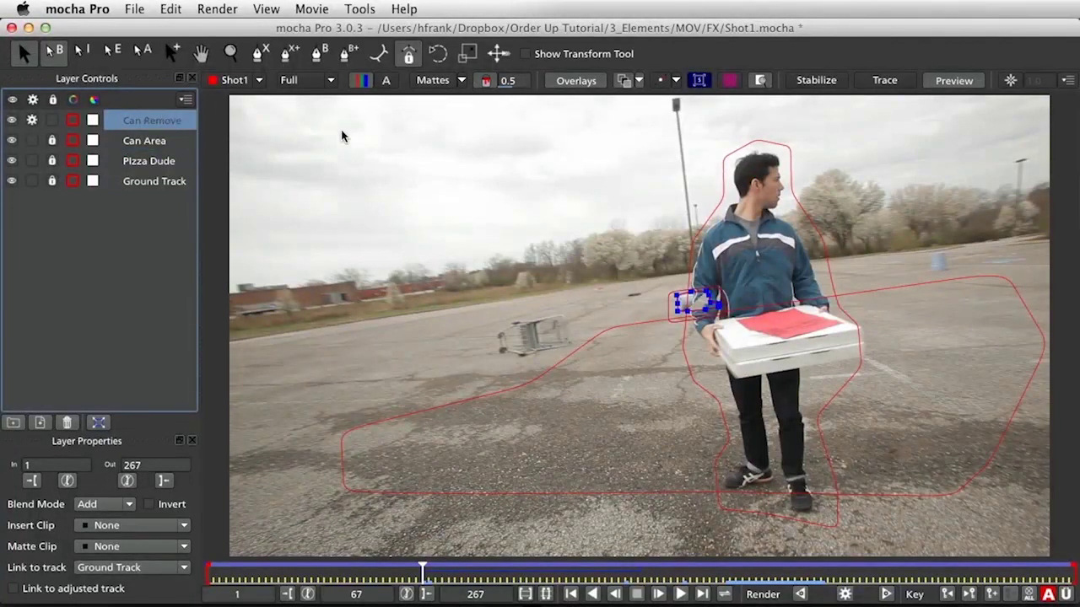
Render the removal with the Can Area layer present, and review the played-back result up to frame 178
{"action": "left_click", "coordinate": [837, 596]}
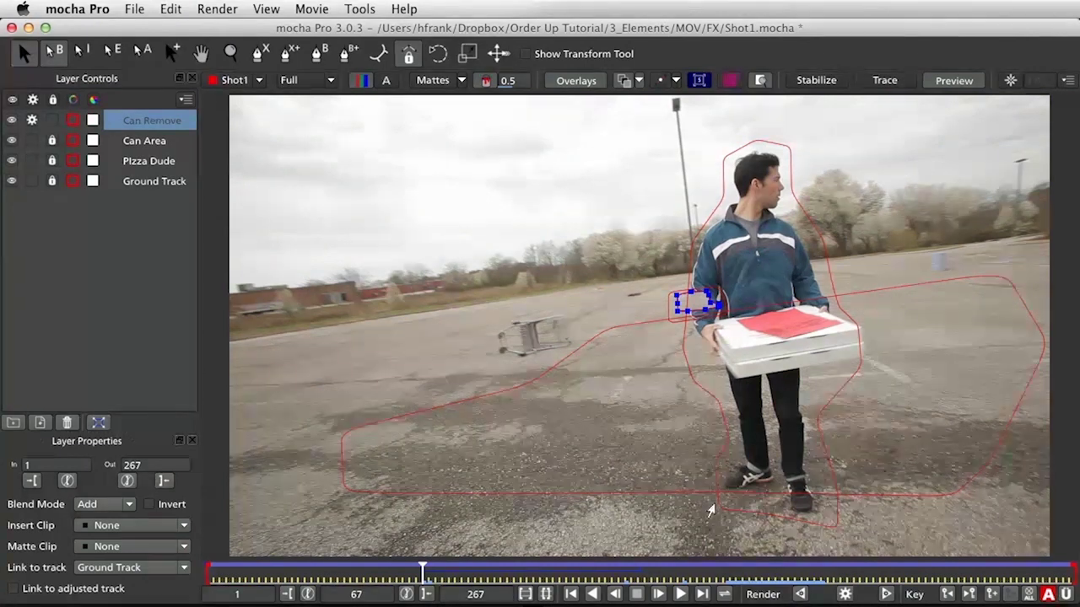
{"action": "left_click", "coordinate": [844, 594]}
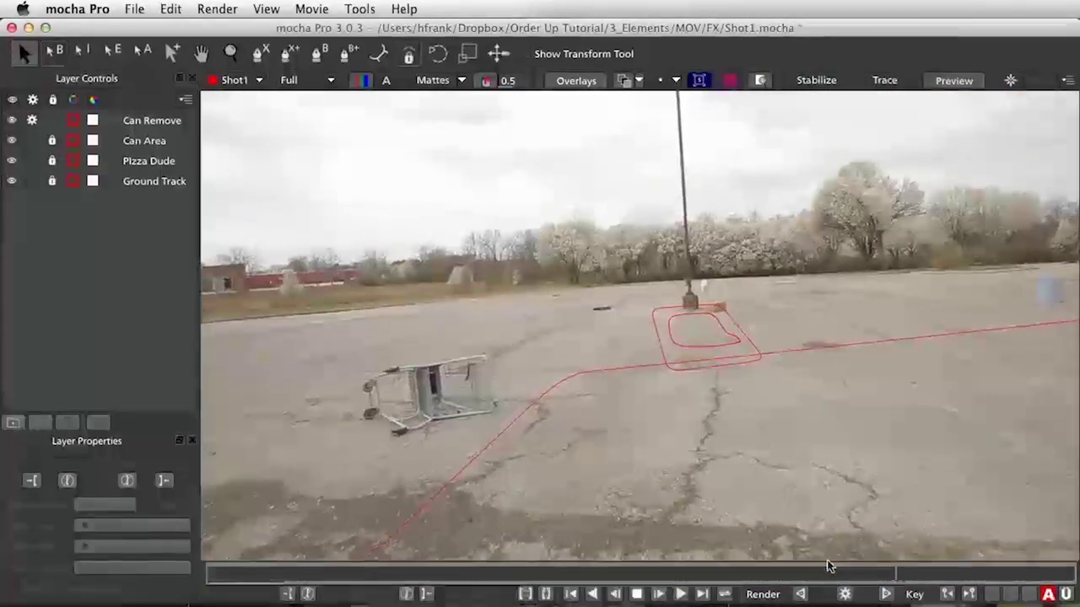
{"action": "key", "text": "space"}
{"action": "left_click_drag", "start_coordinate": [907, 574], "coordinate": [786, 529]}
Switch to Finder and preview the rendered frame Remove_Shot1_034.tif in the FX folder
{"action": "key", "text": "super+Tab"}
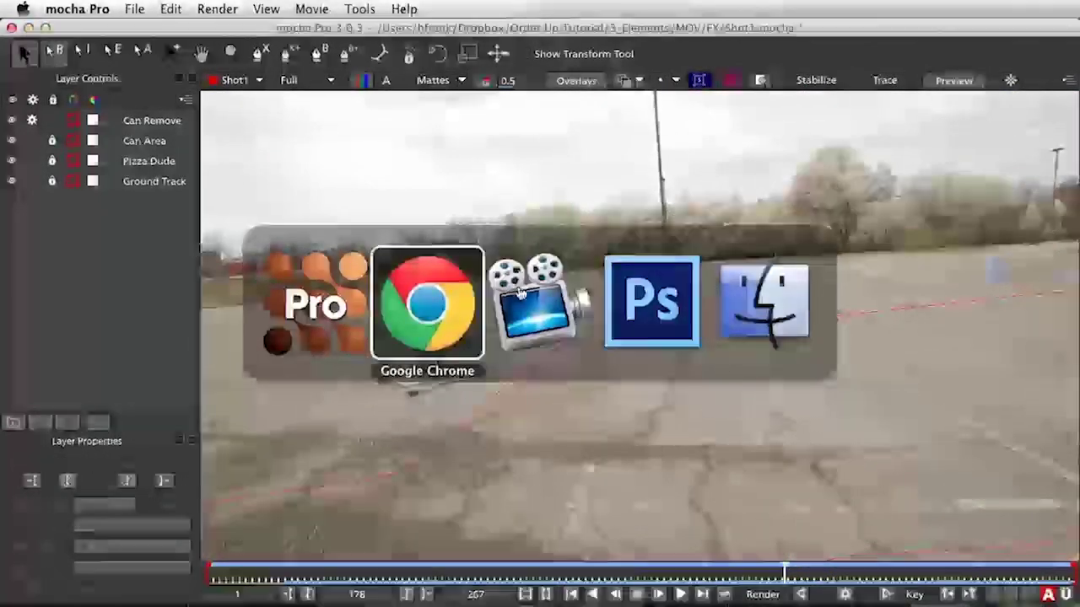
{"action": "key", "text": "super+Tab"}
{"action": "key", "text": "super+Tab"}
{"action": "key", "text": "super+Tab"}
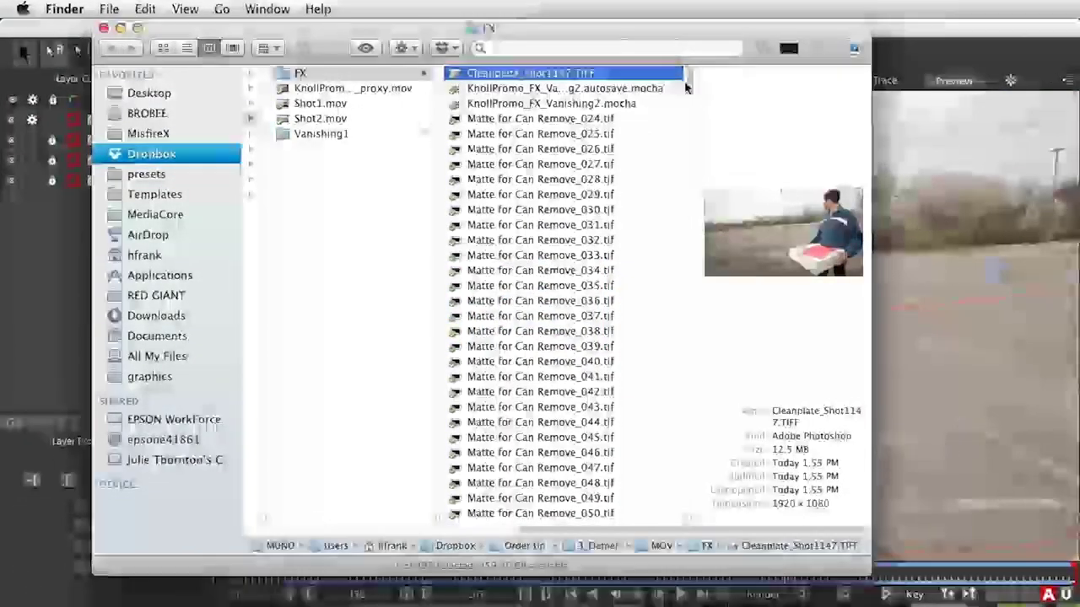
{"action": "left_click_drag", "start_coordinate": [689, 79], "coordinate": [689, 290]}
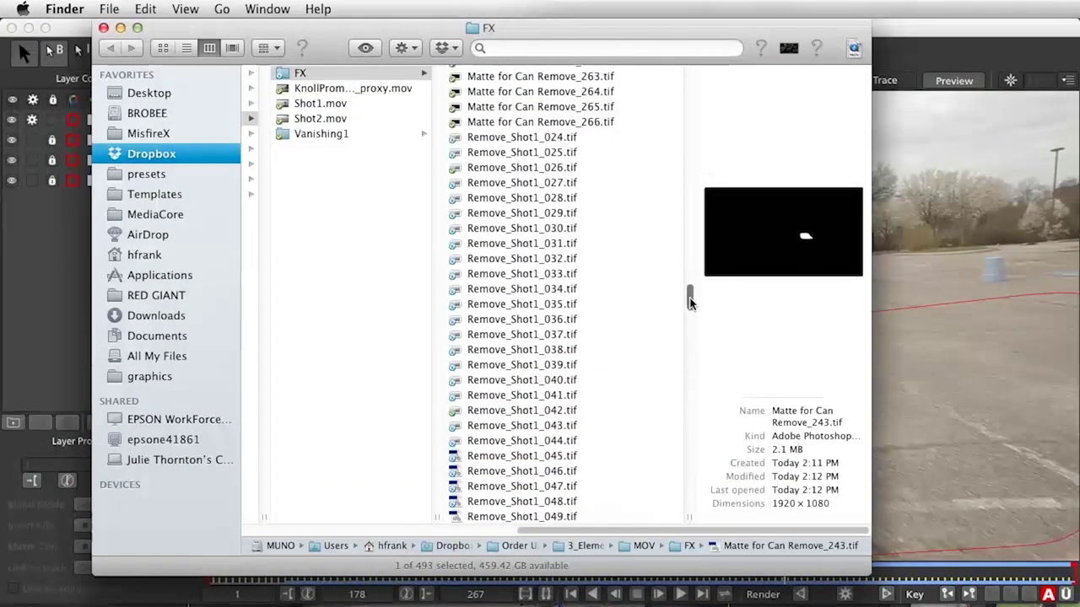
{"action": "left_click", "coordinate": [594, 292]}
{"action": "key", "text": "space"}
Go through the previewed frames up to Remove_Shot1_064.tif, examining how the removed area overlaps the pizza man
{"action": "key", "text": "Down"}
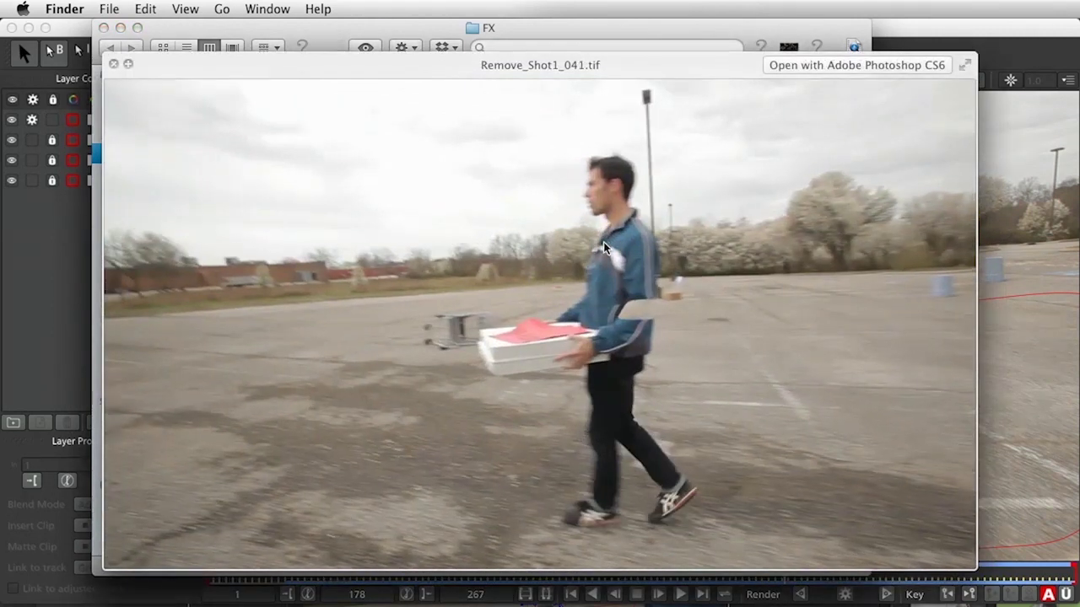
{"action": "key", "text": "Down"}
{"action": "key", "text": "Down"}
{"action": "key", "text": "Down"}
{"action": "key", "text": "Down"}
{"action": "key", "text": "Down"}
{"action": "key", "text": "Down"}
{"action": "key", "text": "Down"}
{"action": "key", "text": "Down"}
{"action": "key", "text": "Down"}
{"action": "key", "text": "Down"}
{"action": "key", "text": "Down"}
{"action": "key", "text": "Down"}
{"action": "key", "text": "Down"}
{"action": "key", "text": "Down"}
{"action": "key", "text": "Down"}
{"action": "key", "text": "Down"}
{"action": "key", "text": "Down"}
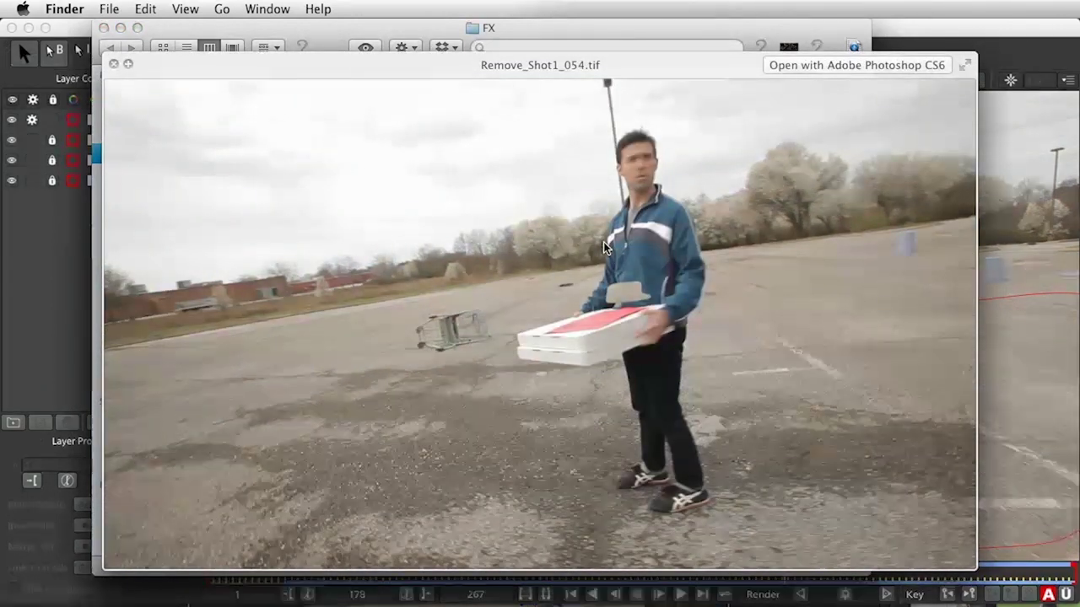
{"action": "key", "text": "Down"}
{"action": "key", "text": "Down"}
{"action": "key", "text": "Down"}
{"action": "key", "text": "Down"}
{"action": "key", "text": "Down"}
{"action": "key", "text": "Down"}
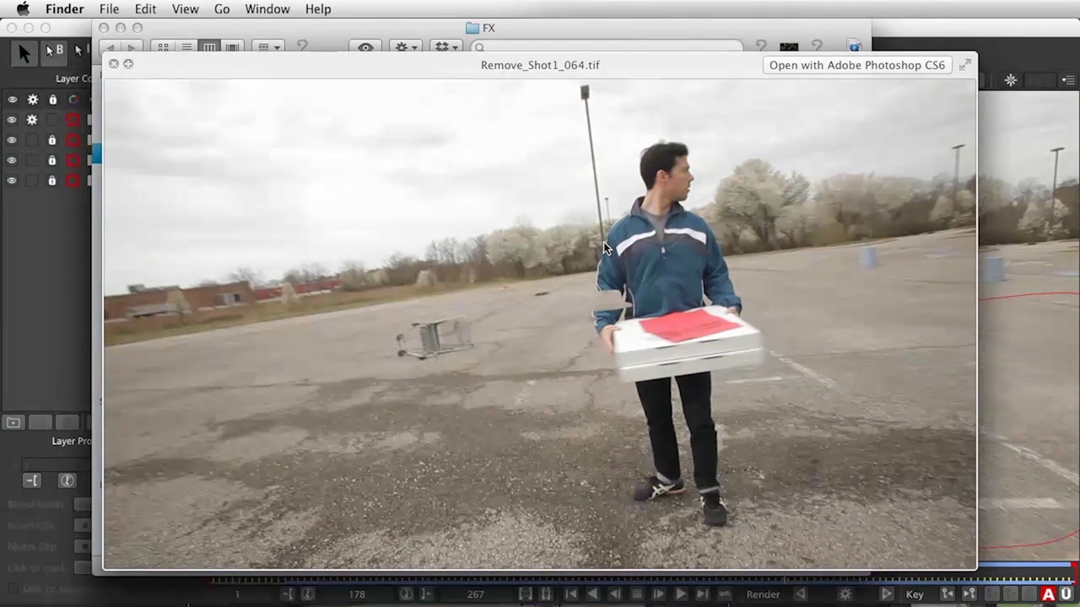
{"action": "key", "text": "space"}
Browse the matte and removal image sequences in the FX folder, and save the Shot1.mocha project back in mocha Pro
{"action": "left_click_drag", "start_coordinate": [688, 307], "coordinate": [690, 244]}
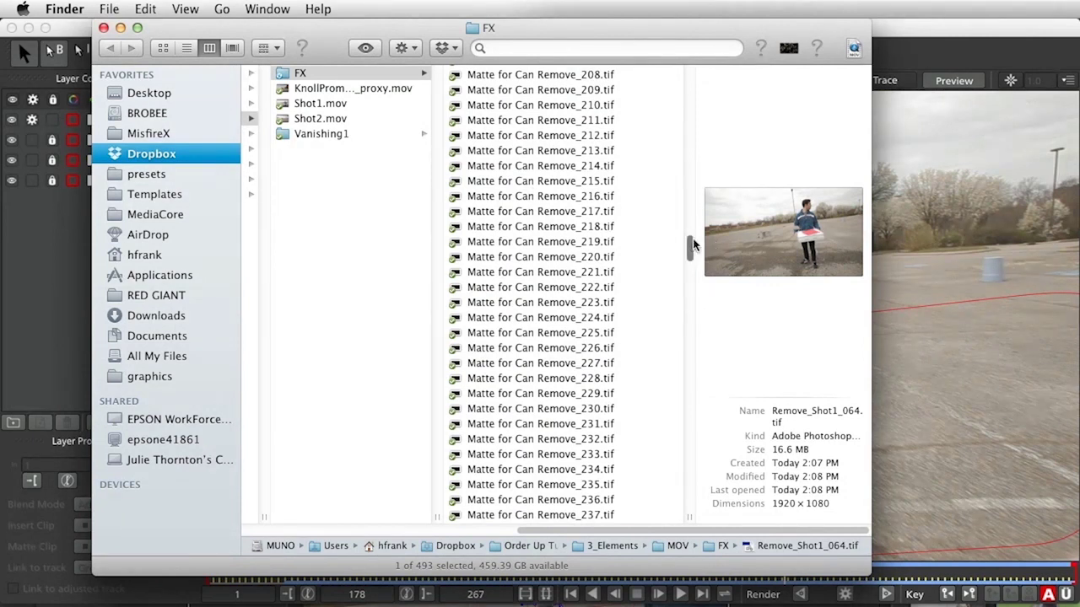
{"action": "left_click_drag", "start_coordinate": [690, 246], "coordinate": [696, 275]}
{"action": "left_click_drag", "start_coordinate": [692, 291], "coordinate": [690, 346]}
{"action": "left_click", "coordinate": [898, 40]}
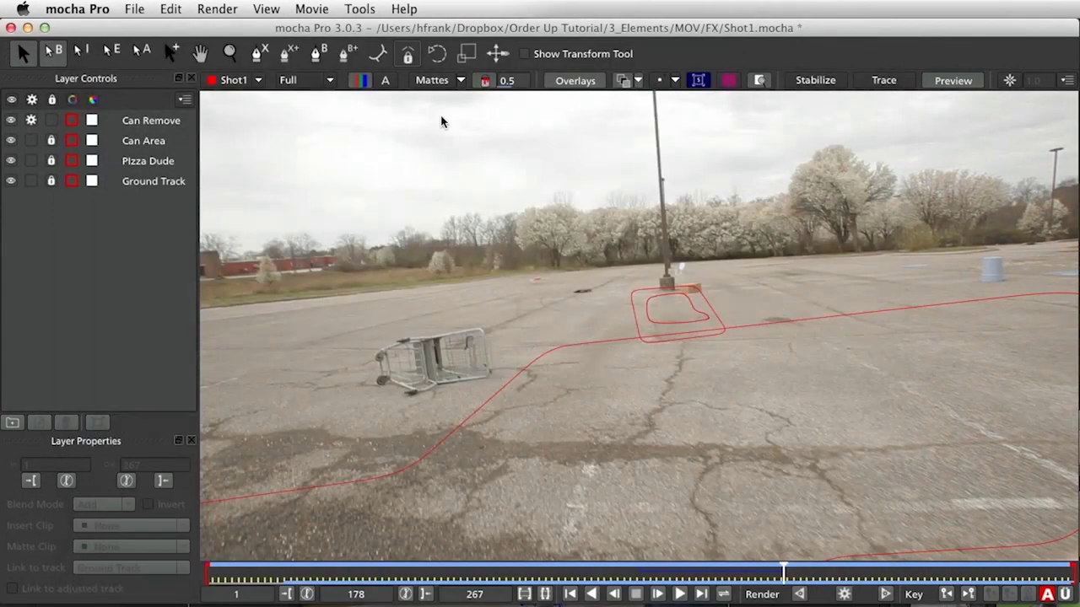
{"action": "key", "text": "super+s"}
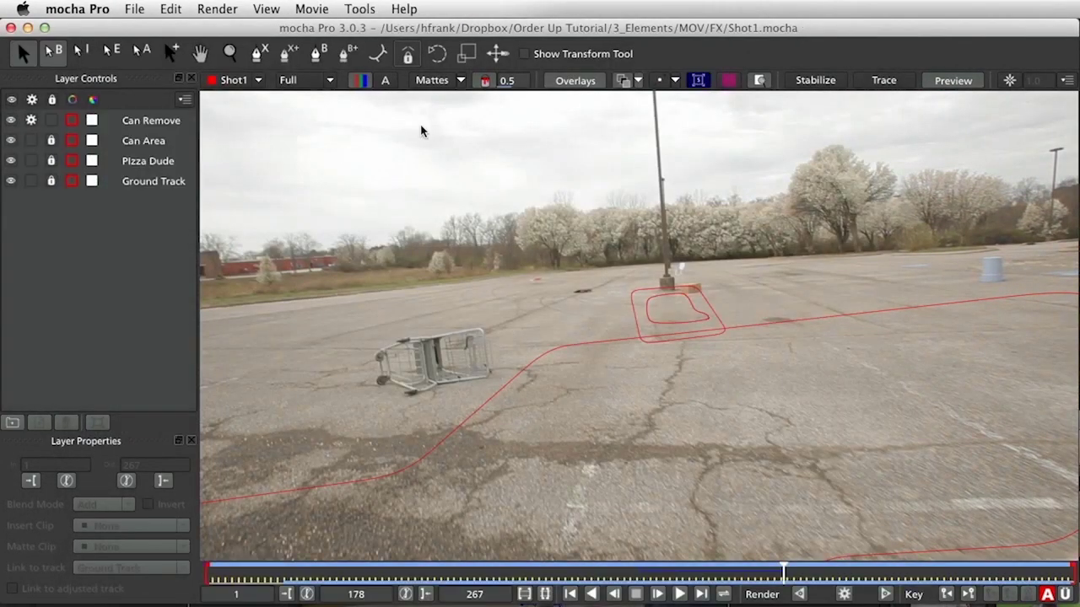
{"action": "left_click", "coordinate": [135, 10]}
{"action": "left_click", "coordinate": [148, 30]}
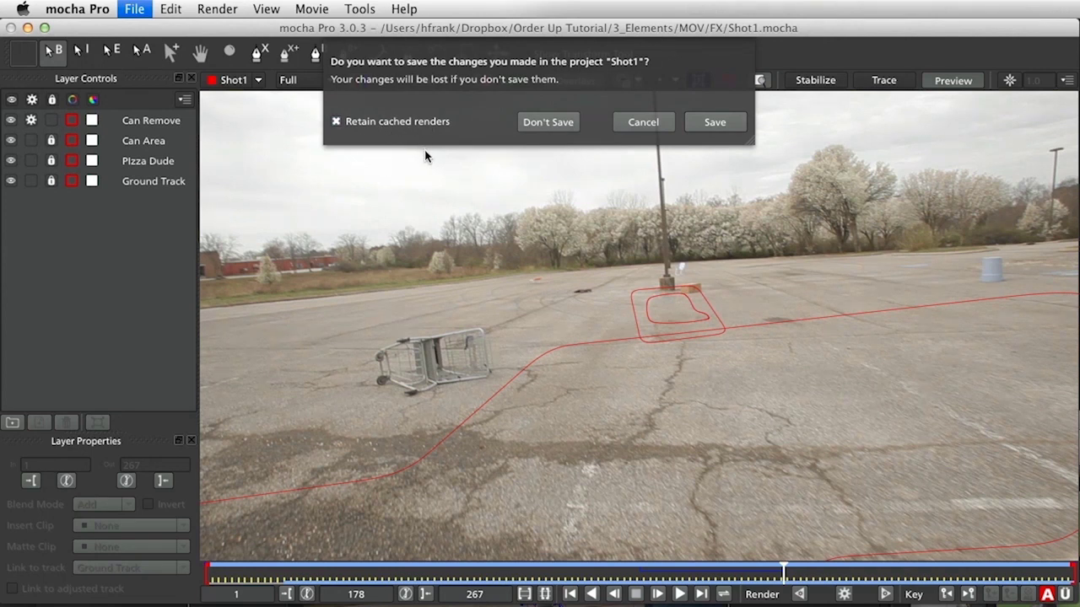
{"action": "left_click", "coordinate": [642, 123]}
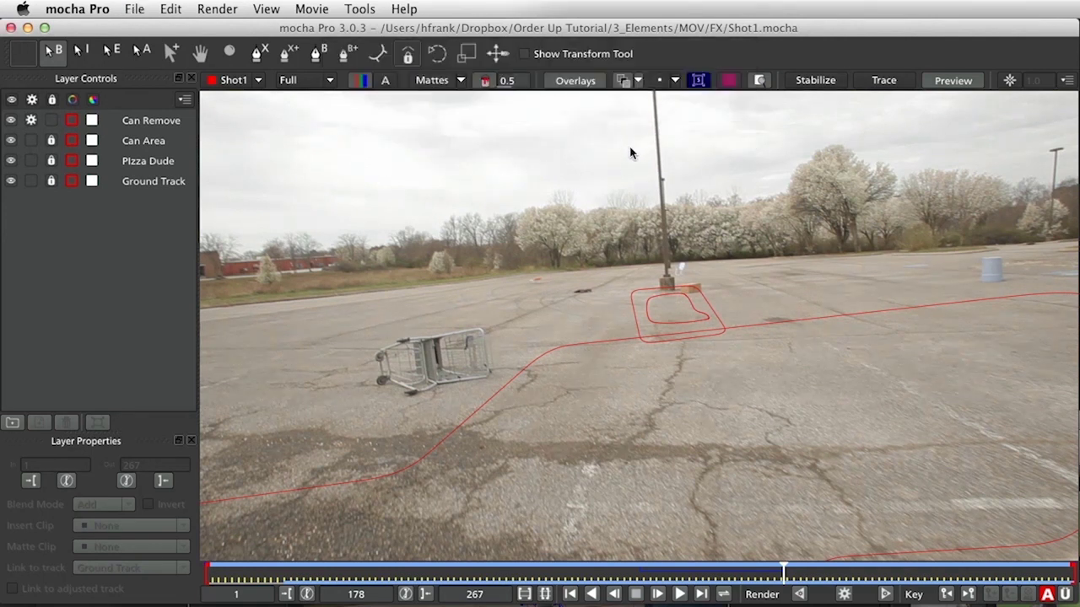
Switch to Finder and create a folder named Matte inside the FX folder
{"action": "key", "text": "super+Tab"}
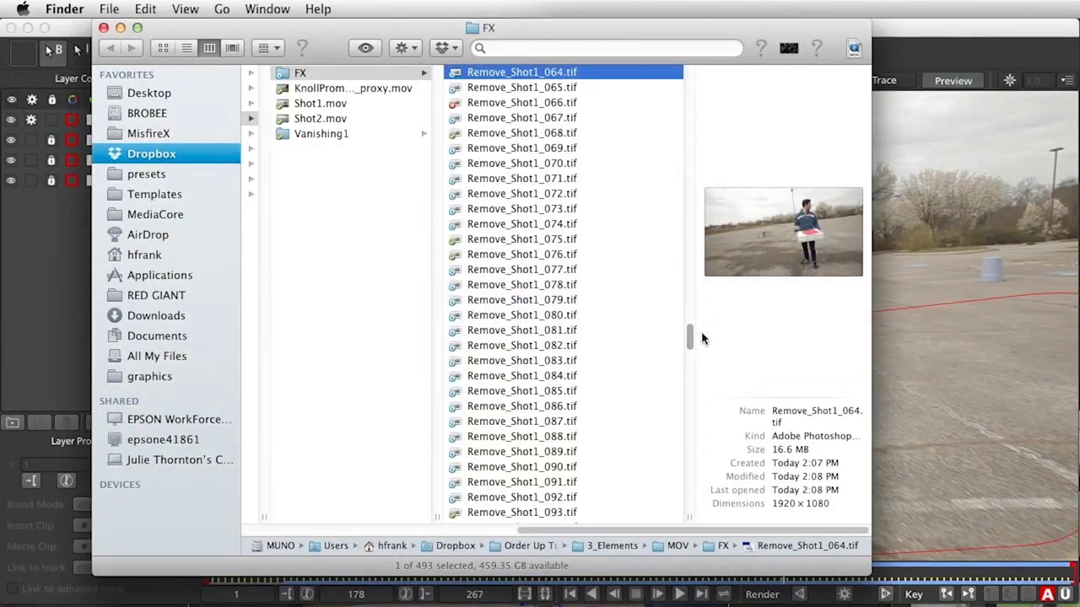
{"action": "left_click_drag", "start_coordinate": [691, 339], "coordinate": [690, 80]}
{"action": "left_click", "coordinate": [338, 76]}
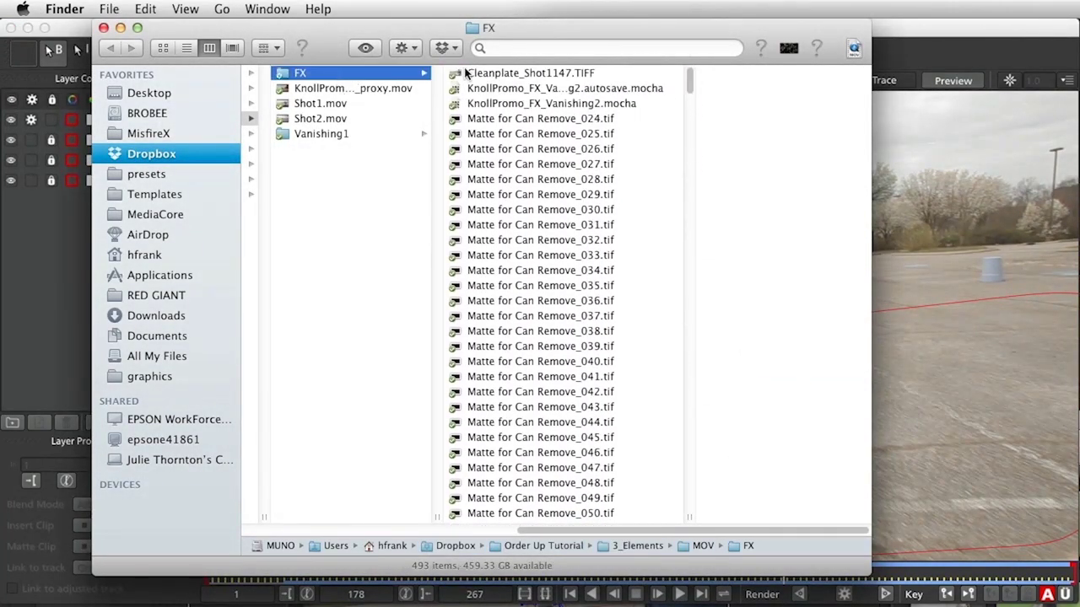
{"action": "key", "text": "super+shift+n"}
{"action": "type", "text": "MA"}
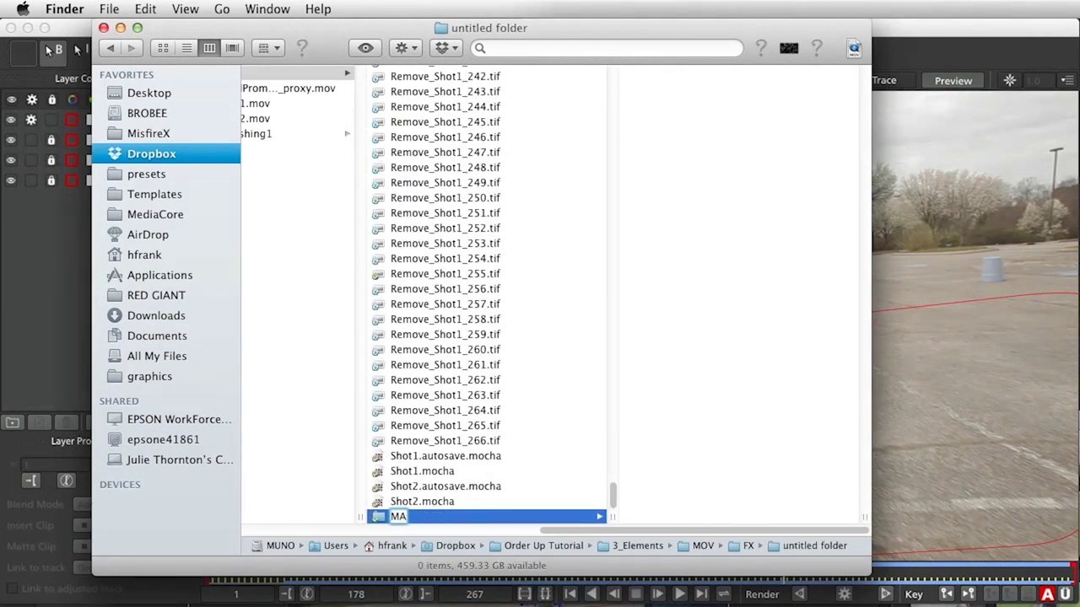
{"action": "key", "text": "Return"}
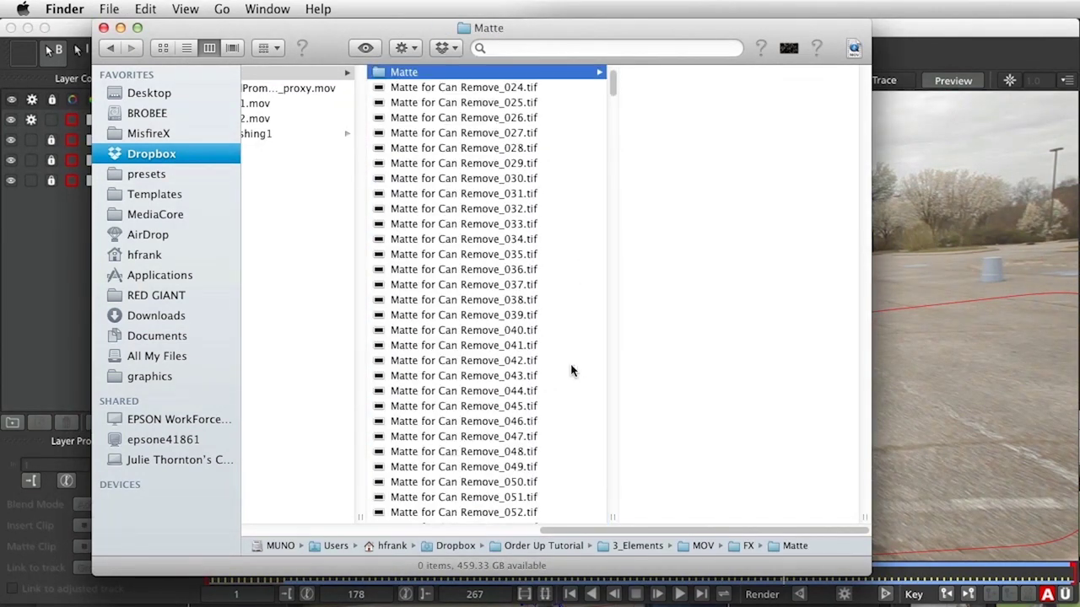
Move all of the Matte for Can Remove TIFF frames into the Matte folder
{"action": "left_click", "coordinate": [568, 87]}
{"action": "left_click_drag", "start_coordinate": [615, 90], "coordinate": [615, 66]}
{"action": "left_click", "coordinate": [518, 318], "text": "shift"}
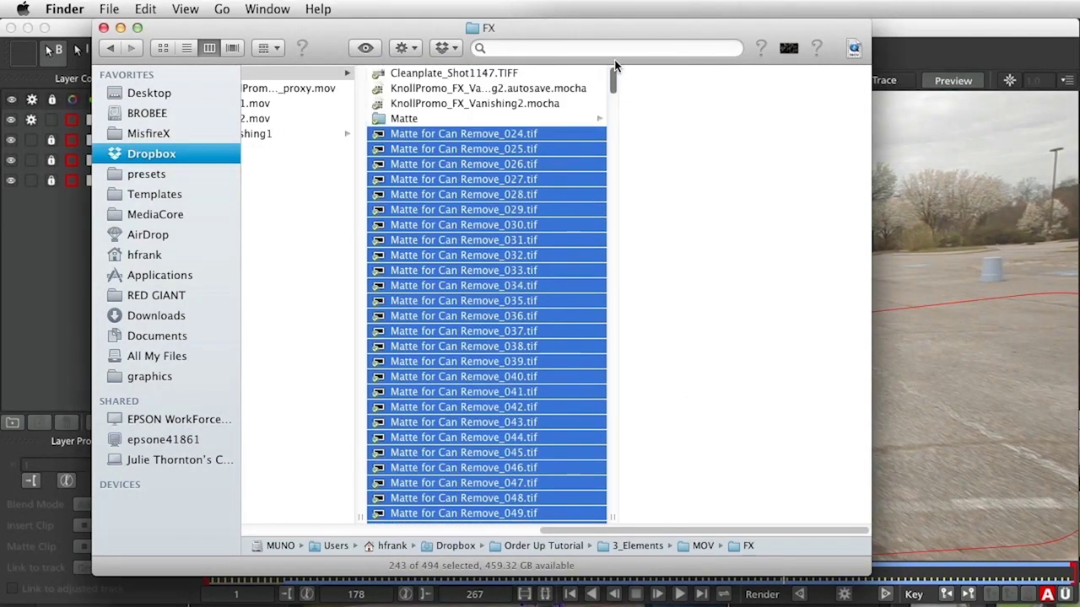
{"action": "left_click_drag", "start_coordinate": [391, 127], "coordinate": [403, 118]}
Create another folder named Removal inside the FX folder
{"action": "left_click", "coordinate": [307, 77]}
{"action": "key", "text": "super+shift+n"}
{"action": "type", "text": "Re"}
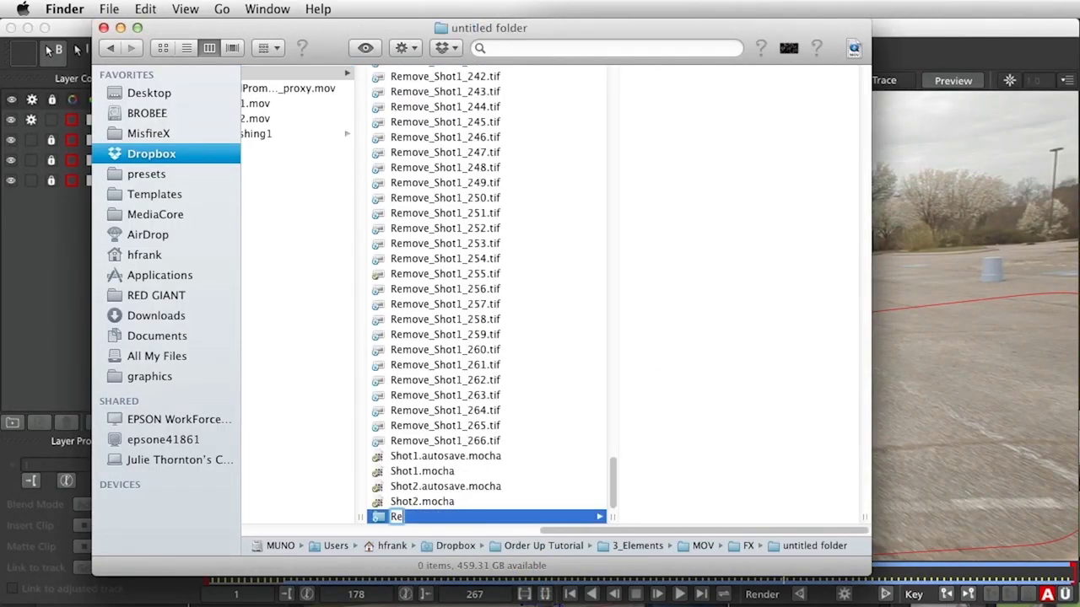
{"action": "type", "text": "moval"}
{"action": "key", "text": "Return"}
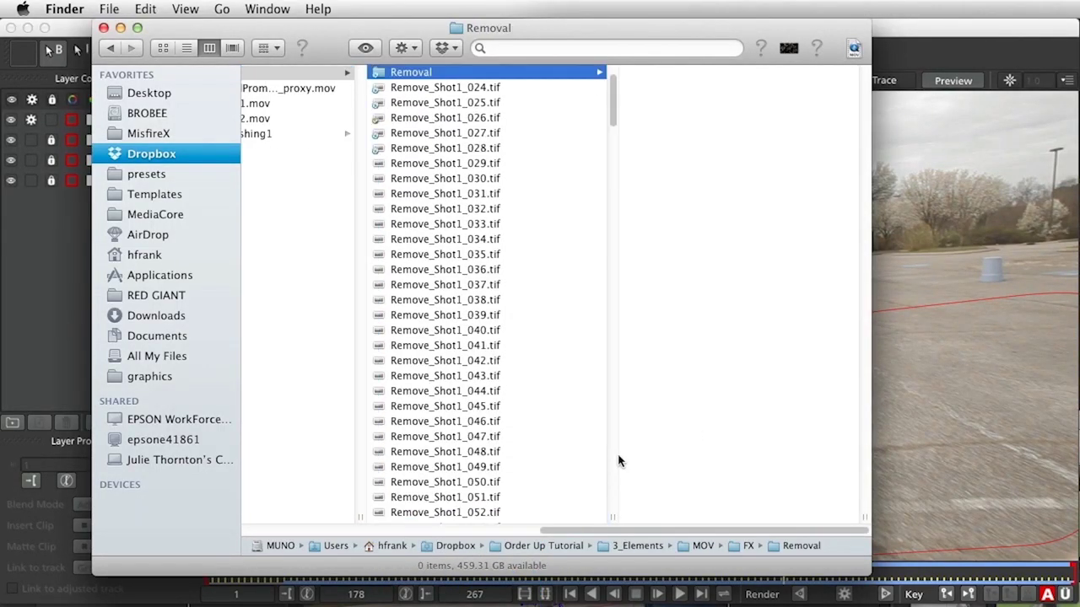
Move the Remove_Shot1 frames, from Remove_Shot1_024.tif through Remove_Shot1_266.tif, into the Removal folder
{"action": "left_click", "coordinate": [511, 93]}
{"action": "left_click_drag", "start_coordinate": [613, 101], "coordinate": [600, 80]}
{"action": "left_click", "coordinate": [495, 457], "text": "shift"}
{"action": "left_click_drag", "start_coordinate": [397, 145], "coordinate": [418, 134]}
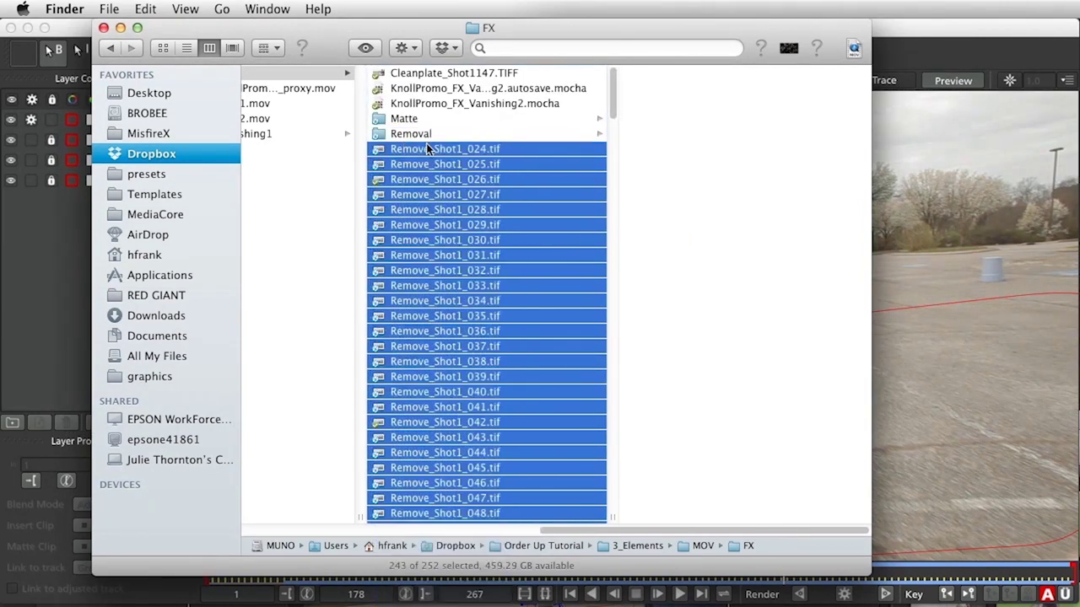
{"action": "left_click", "coordinate": [549, 133]}
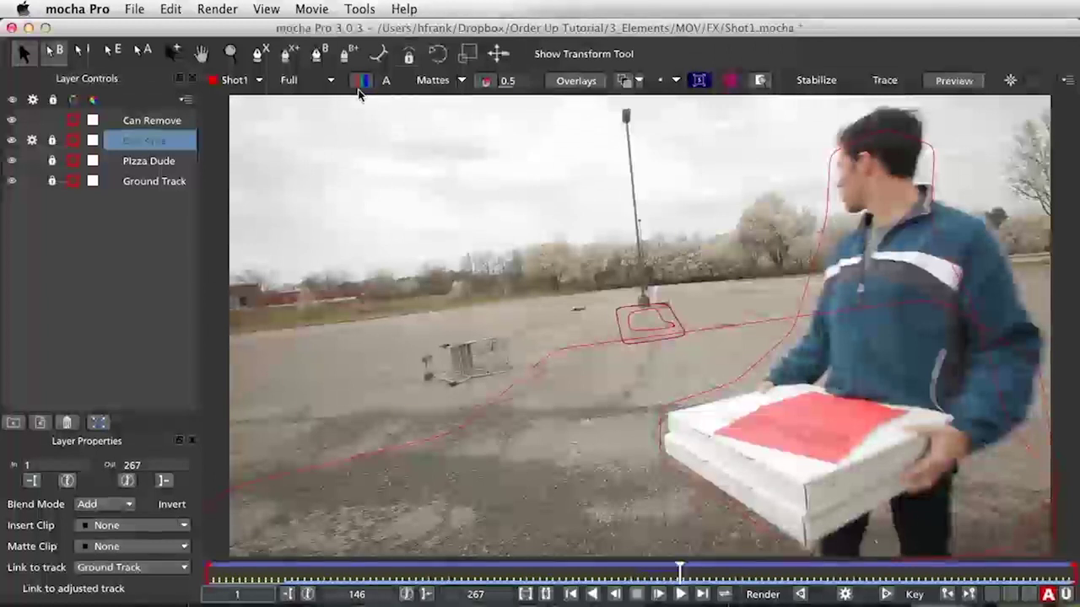
In mocha Pro, start a shape data export for the selected Can Area layer, using the mocha shape data for AE format
{"action": "left_click", "coordinate": [266, 9]}
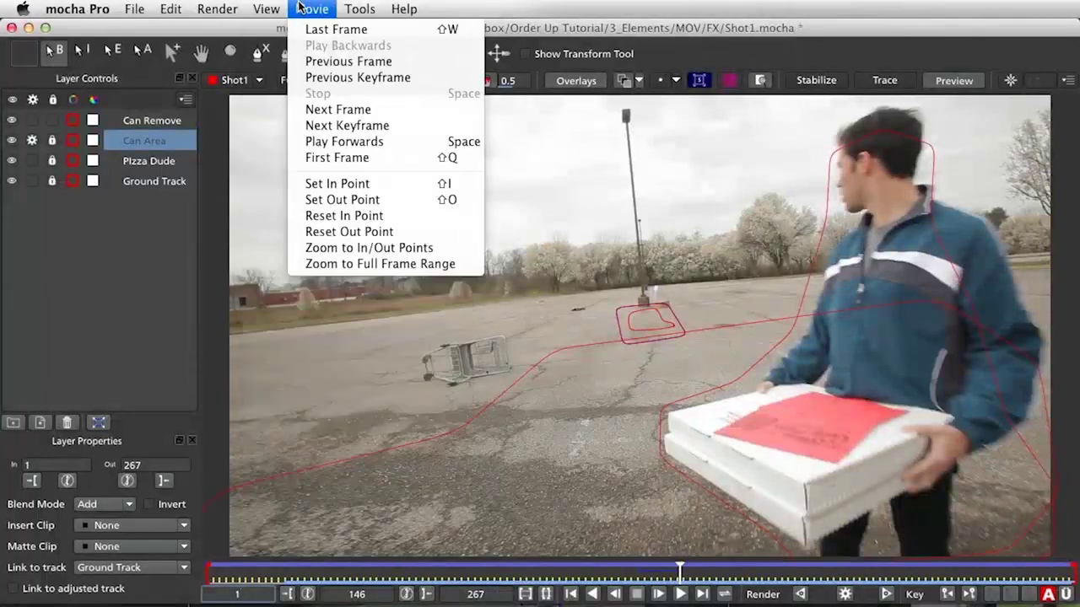
{"action": "left_click", "coordinate": [314, 257]}
{"action": "left_click", "coordinate": [882, 409]}
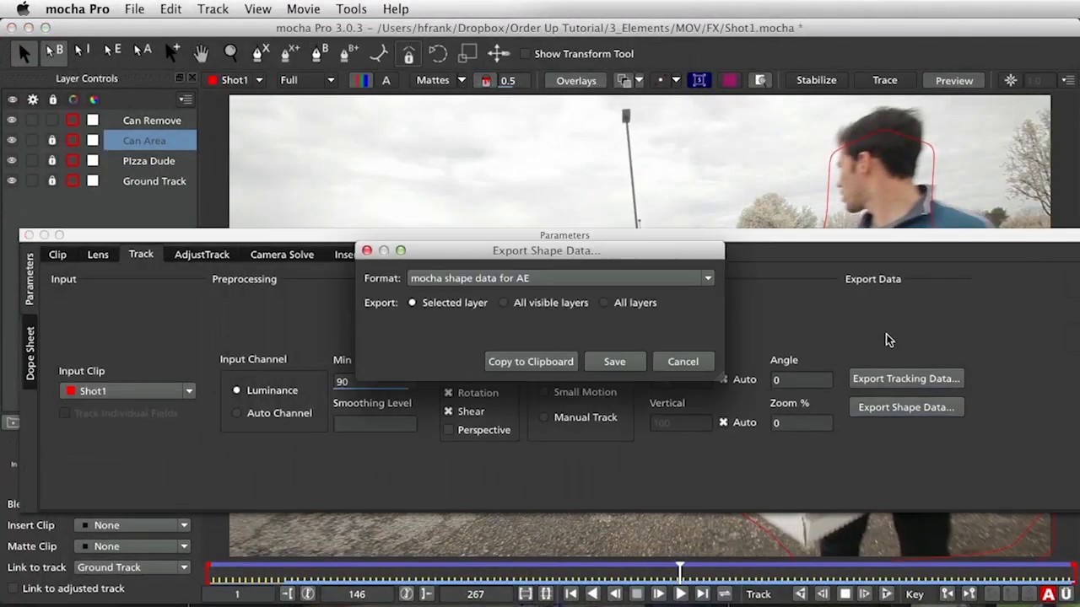
{"action": "left_click", "coordinate": [483, 277]}
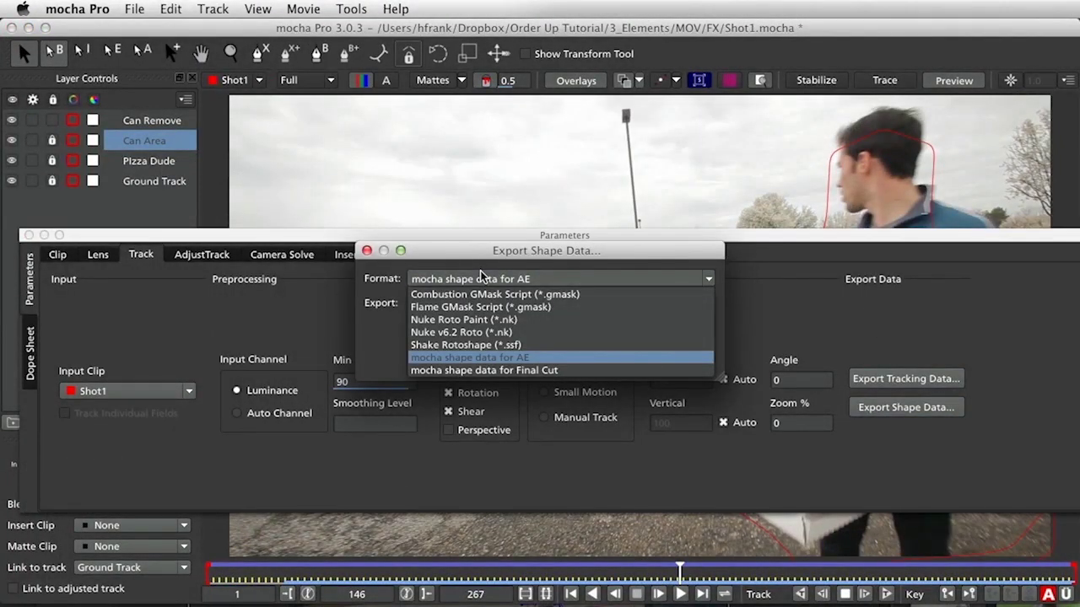
{"action": "left_click", "coordinate": [481, 276]}
{"action": "left_click", "coordinate": [481, 276]}
{"action": "left_click", "coordinate": [523, 358]}
Save the exported shape data in the FX folder under the name Can Area Shape
{"action": "left_click", "coordinate": [613, 363]}
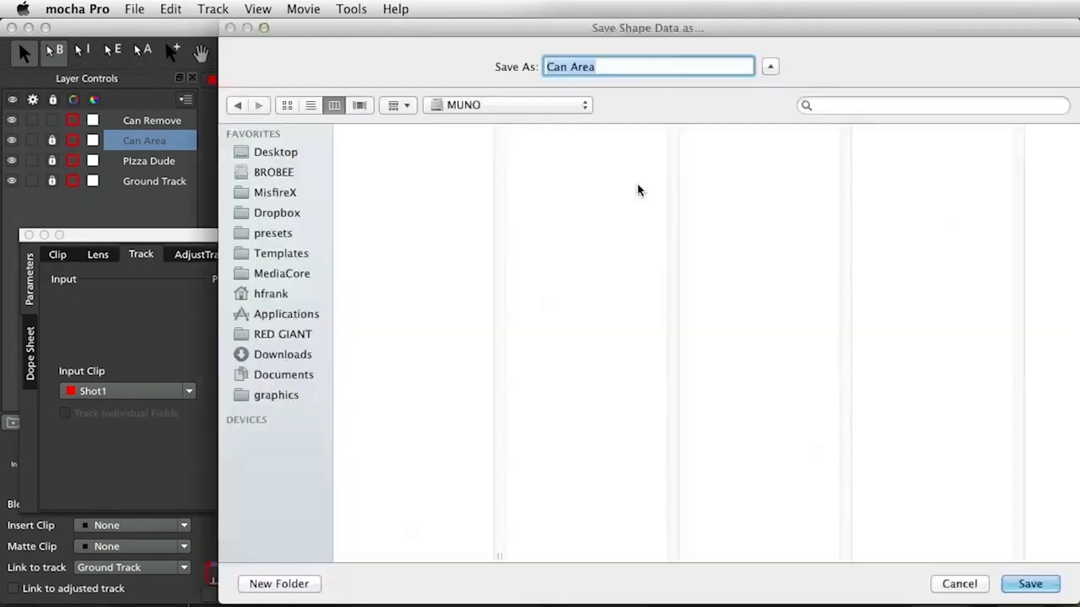
{"action": "left_click", "coordinate": [465, 104]}
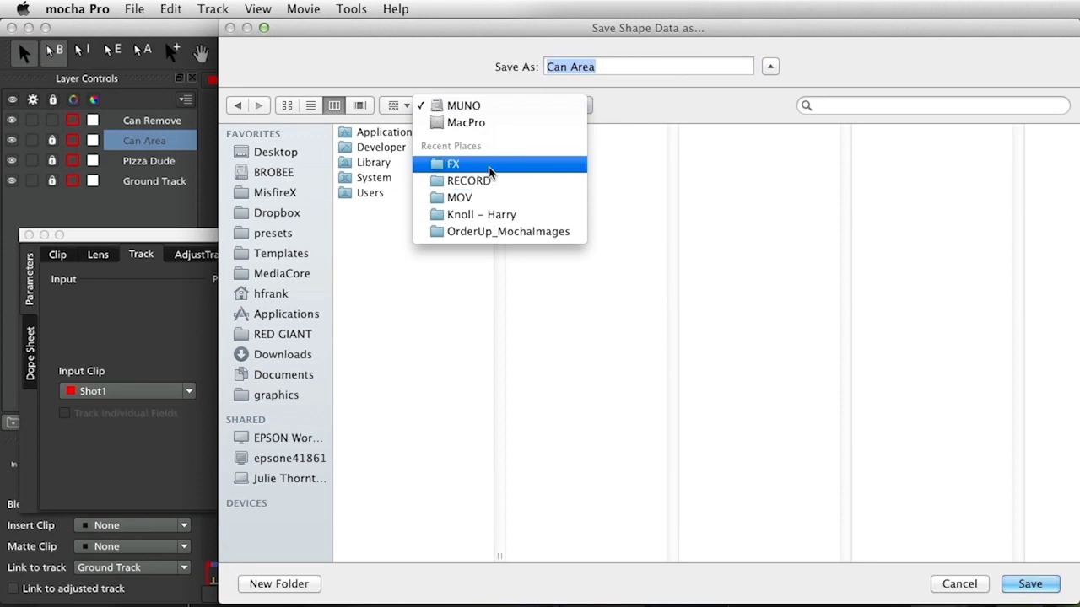
{"action": "left_click", "coordinate": [489, 164]}
{"action": "left_click", "coordinate": [610, 66]}
{"action": "type", "text": "Shape"}
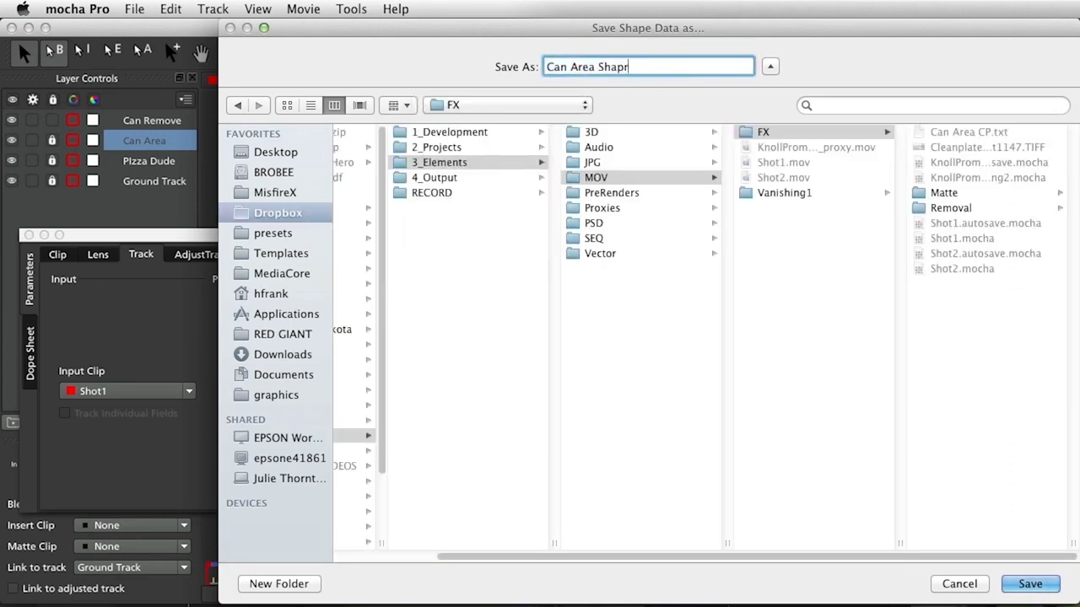
{"action": "key", "text": "Return"}
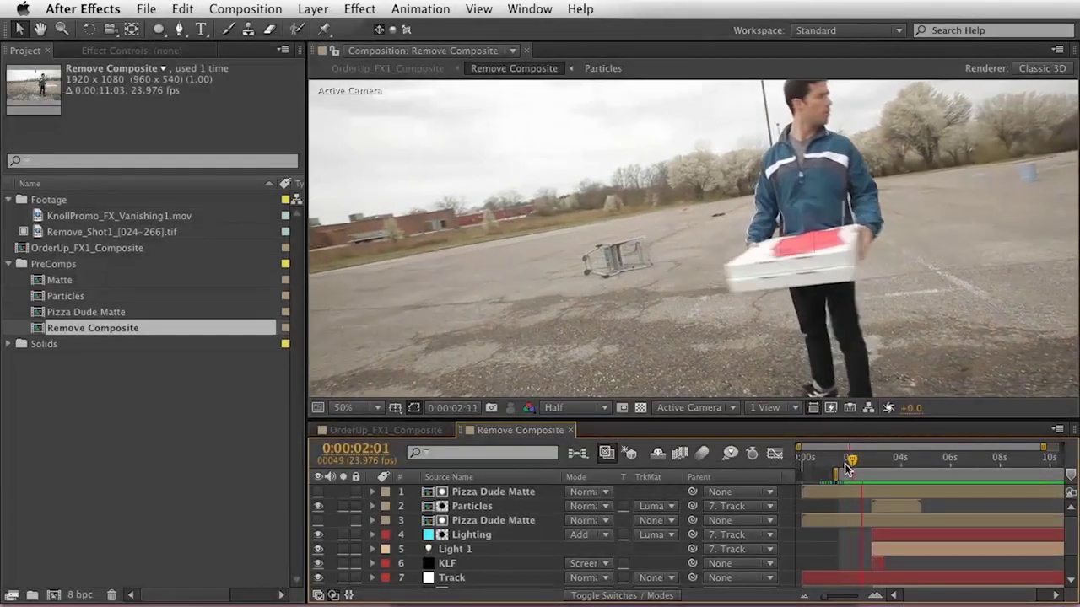
In After Effects, scrub the Remove Composite composition around the three-second mark, examining the light flash as the trash can vanishes
{"action": "key", "text": "space"}
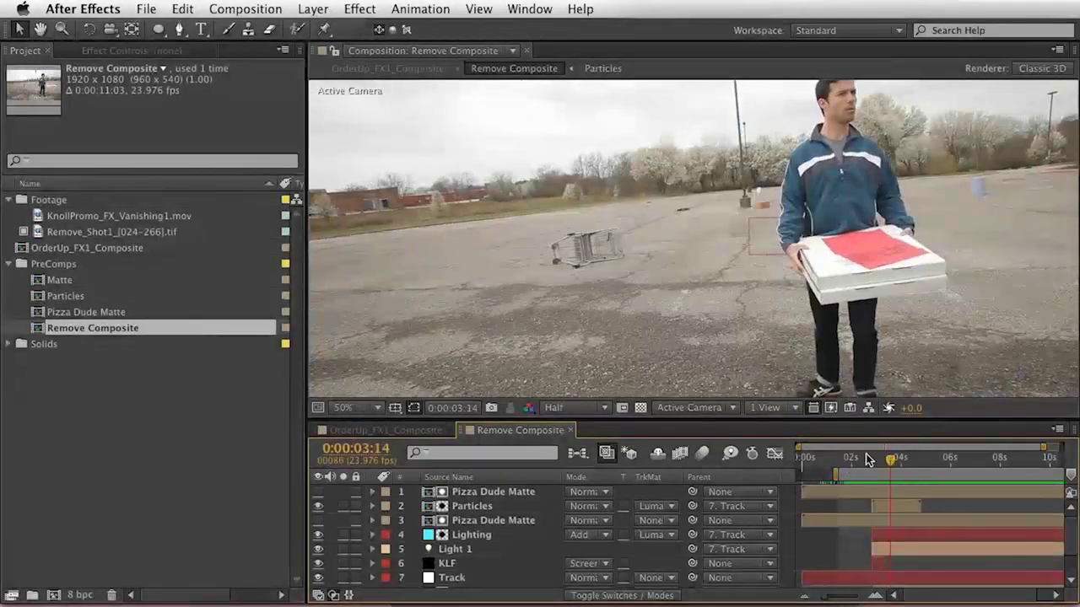
{"action": "mouse_move", "coordinate": [868, 458]}
{"action": "left_mouse_down"}
{"action": "mouse_move", "coordinate": [849, 463]}
{"action": "mouse_move", "coordinate": [877, 467]}
{"action": "left_mouse_up"}
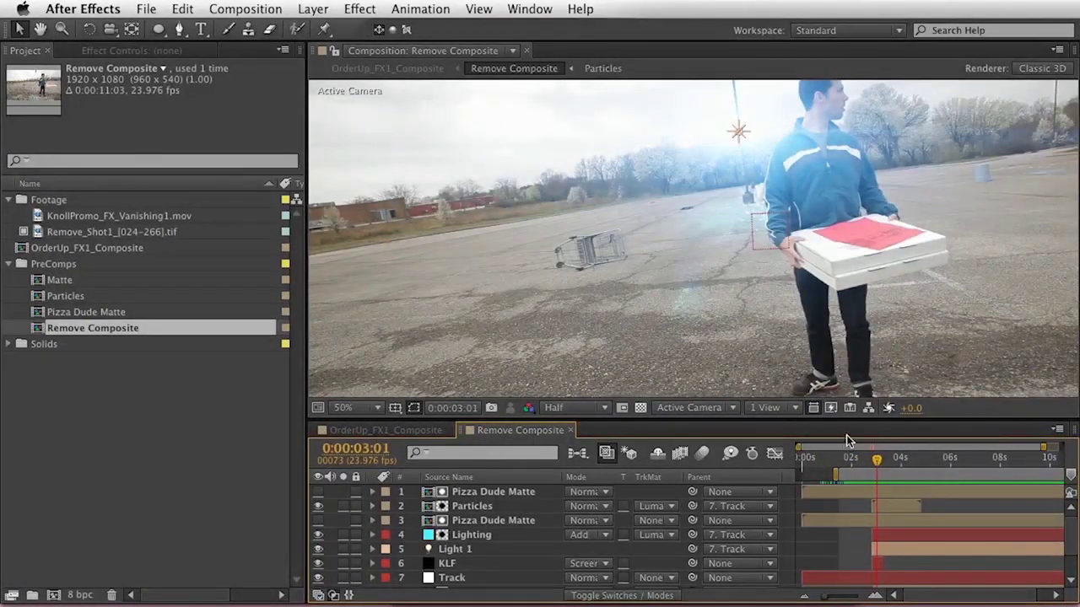
{"action": "left_click_drag", "start_coordinate": [874, 464], "coordinate": [880, 457]}
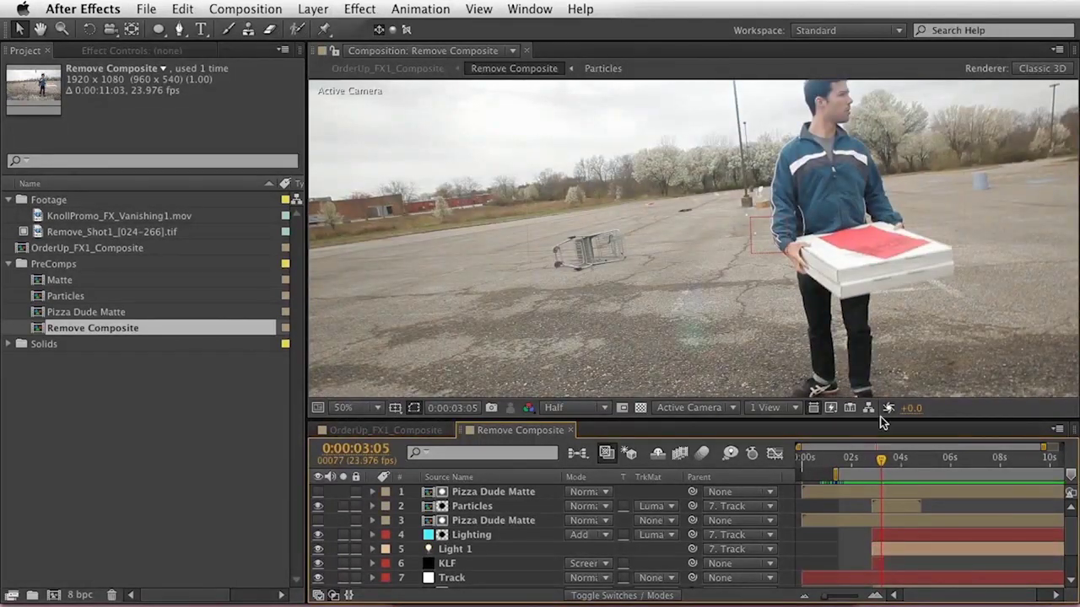
{"action": "mouse_move", "coordinate": [880, 460]}
{"action": "left_mouse_down"}
{"action": "mouse_move", "coordinate": [896, 458]}
{"action": "mouse_move", "coordinate": [877, 458]}
{"action": "left_mouse_up"}
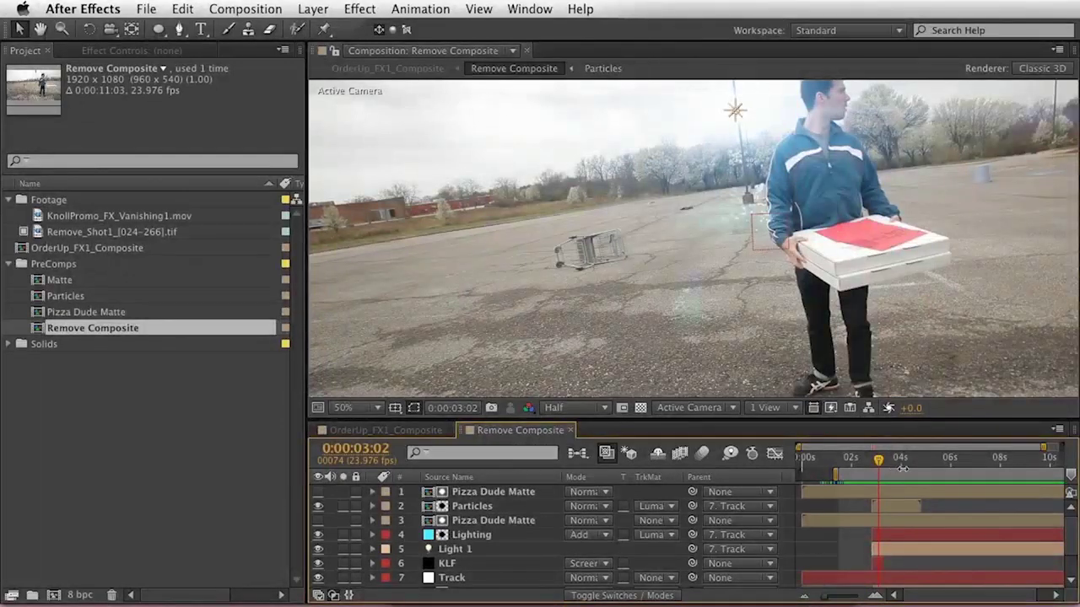
{"action": "mouse_move", "coordinate": [882, 463]}
{"action": "left_mouse_down"}
{"action": "mouse_move", "coordinate": [897, 460]}
{"action": "mouse_move", "coordinate": [861, 460]}
{"action": "mouse_move", "coordinate": [882, 462]}
{"action": "mouse_move", "coordinate": [883, 481]}
{"action": "mouse_move", "coordinate": [889, 470]}
{"action": "mouse_move", "coordinate": [861, 460]}
{"action": "mouse_move", "coordinate": [876, 467]}
{"action": "left_mouse_up"}
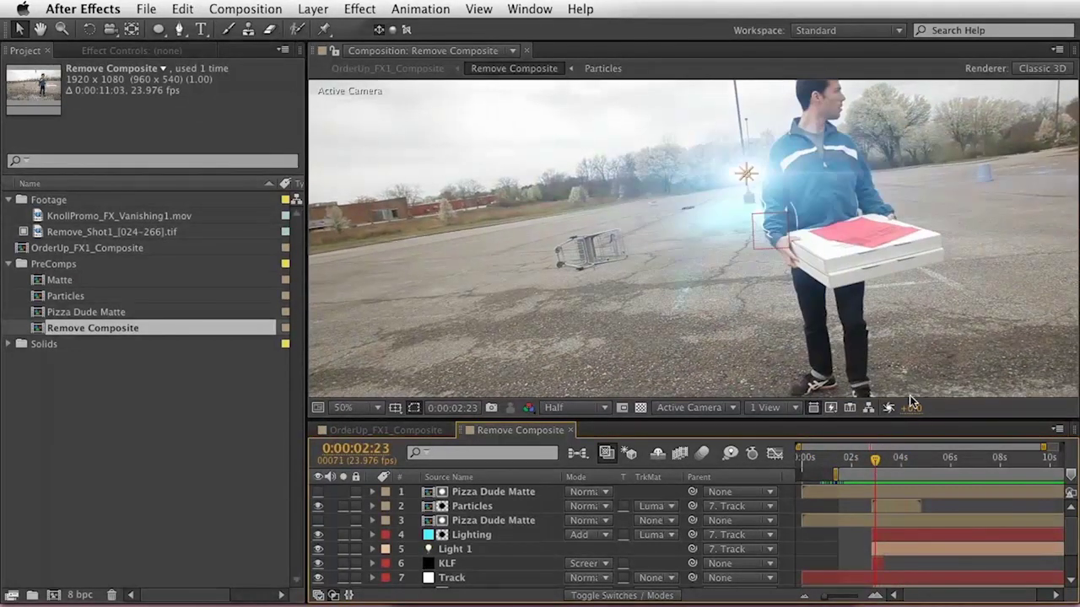
Create a new After Effects project and import Shot1.mov from the MOV folder
{"action": "key", "text": "super+alt+n"}
{"action": "key", "text": "Return"}
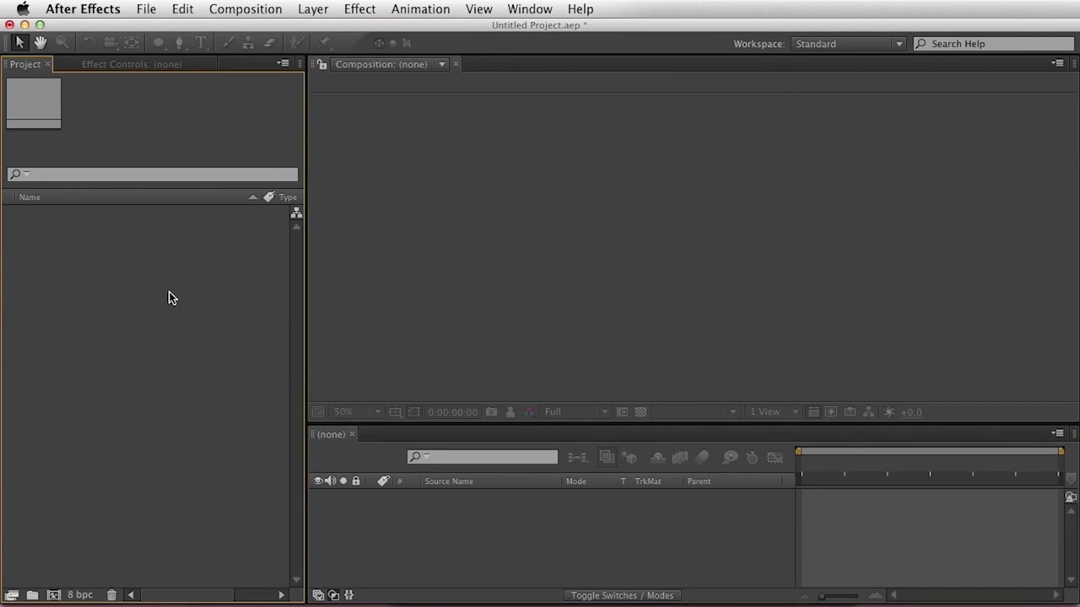
{"action": "double_click", "coordinate": [169, 293]}
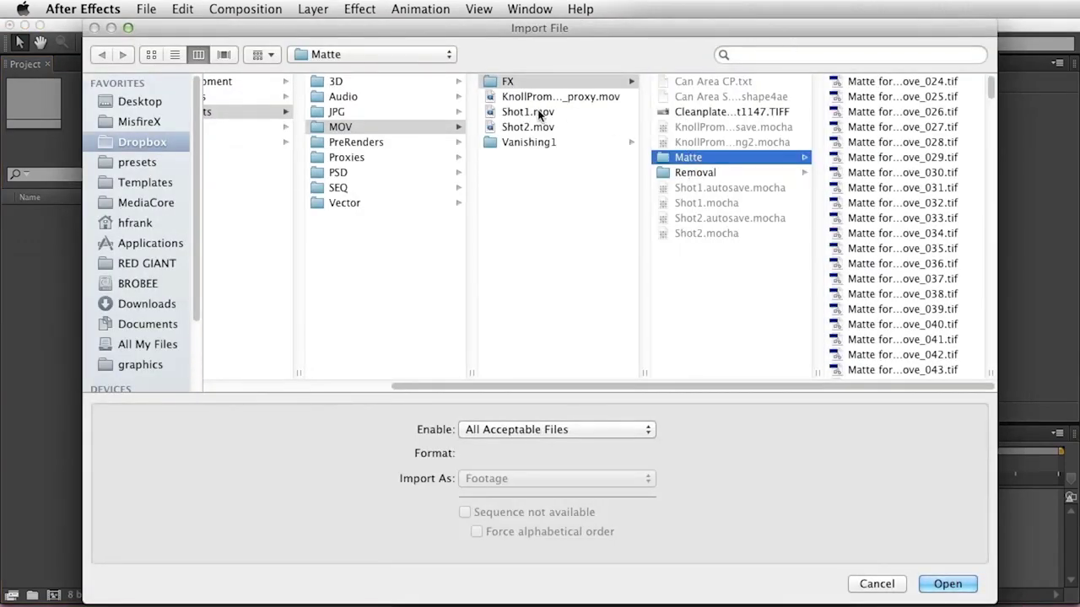
{"action": "left_click", "coordinate": [530, 113]}
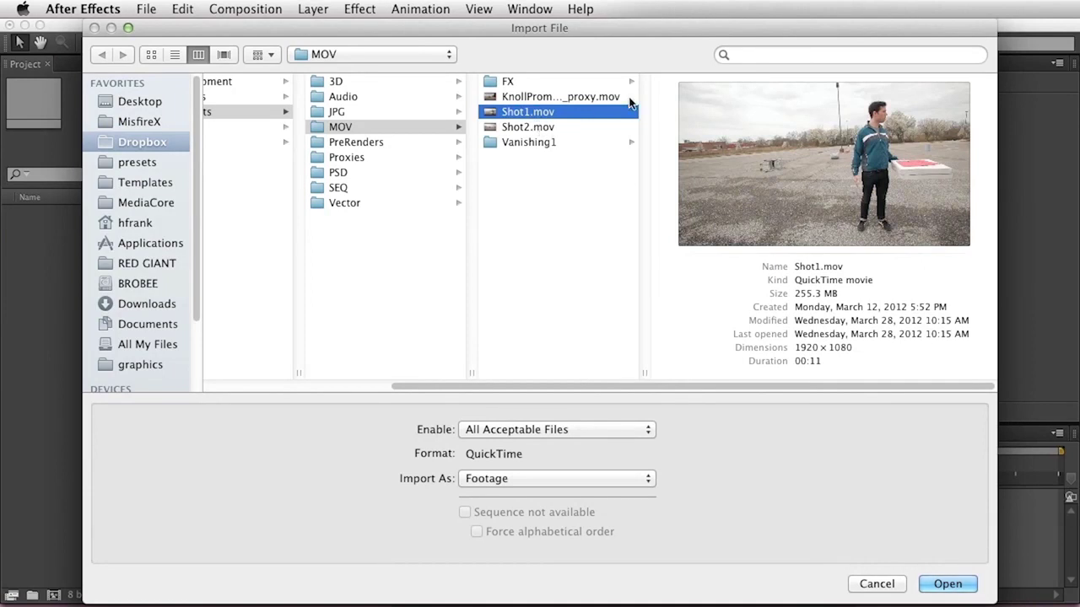
{"action": "key", "text": "Return"}
Create a composition from Shot1.mov and set its start timecode to 0
{"action": "left_click_drag", "start_coordinate": [48, 216], "coordinate": [449, 547]}
{"action": "left_click_drag", "start_coordinate": [815, 462], "coordinate": [740, 457]}
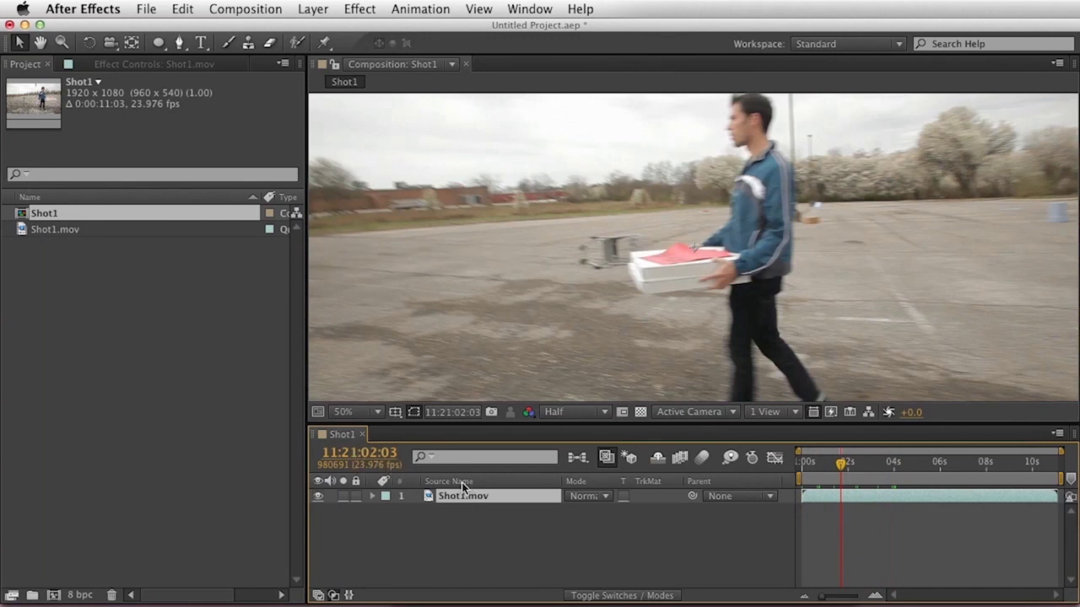
{"action": "key", "text": "super+k"}
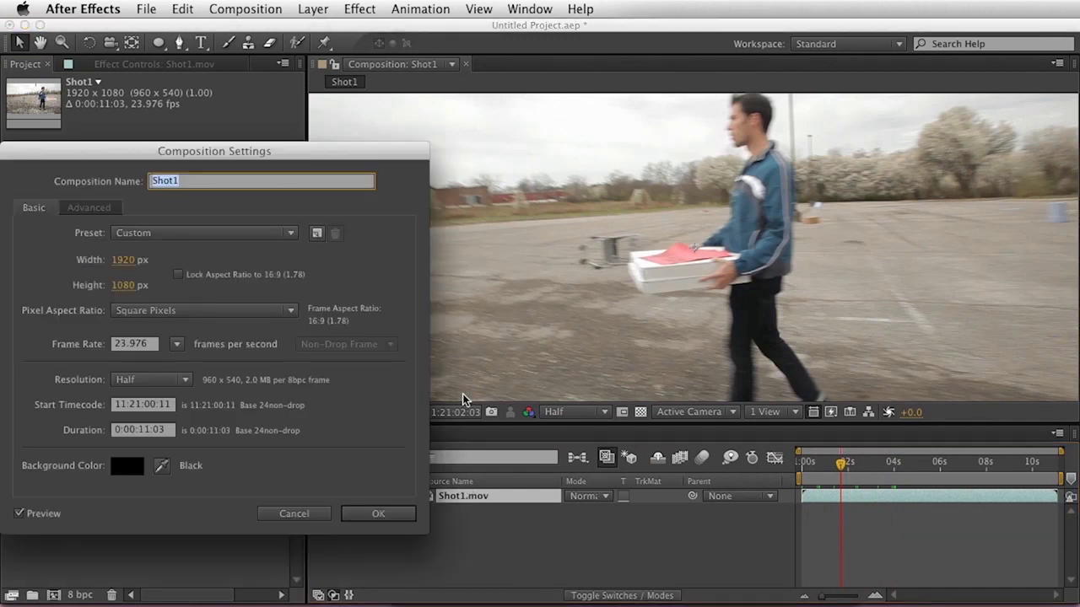
{"action": "left_click", "coordinate": [169, 408]}
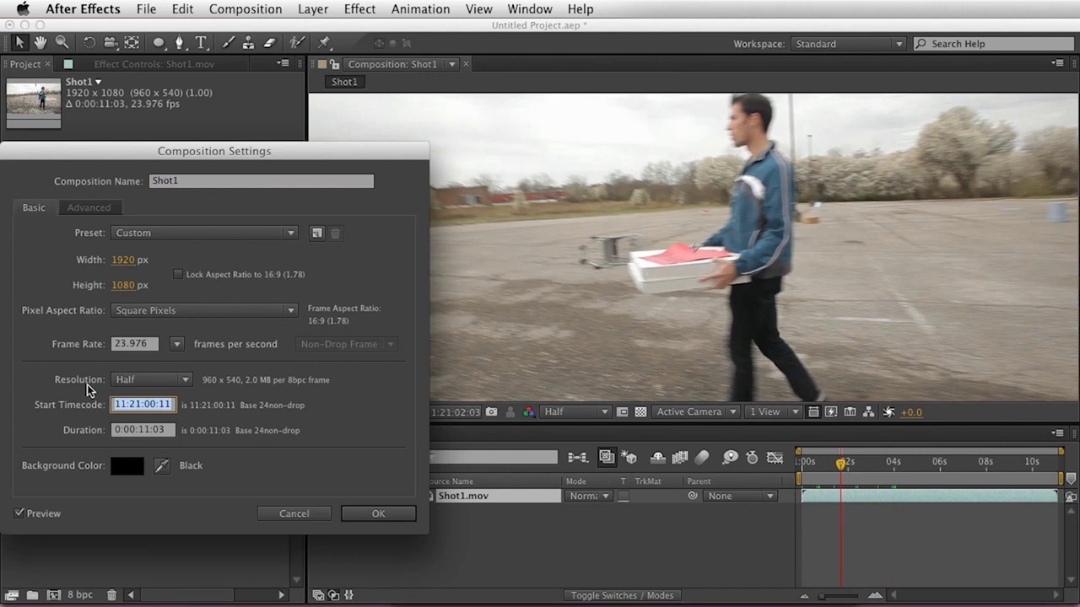
{"action": "type", "text": "0"}
{"action": "key", "text": "Return"}
{"action": "left_click_drag", "start_coordinate": [812, 479], "coordinate": [866, 511]}
Import the Remove_Shot1 frames from the Removal folder as a TIFF sequence, with the alpha channel ignored
{"action": "left_click", "coordinate": [134, 362]}
{"action": "double_click", "coordinate": [135, 363]}
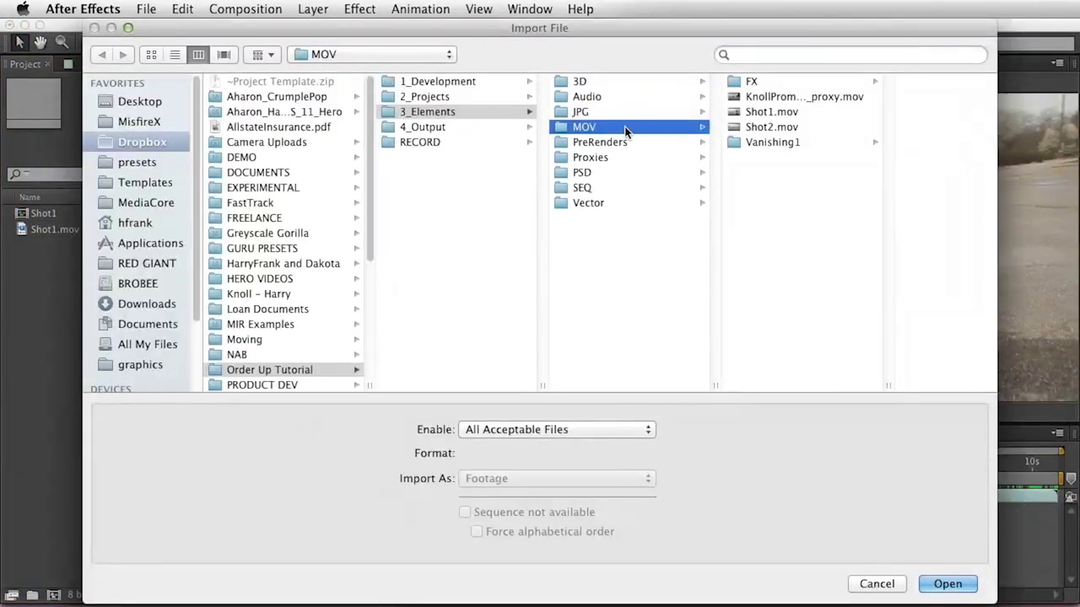
{"action": "left_click", "coordinate": [742, 82]}
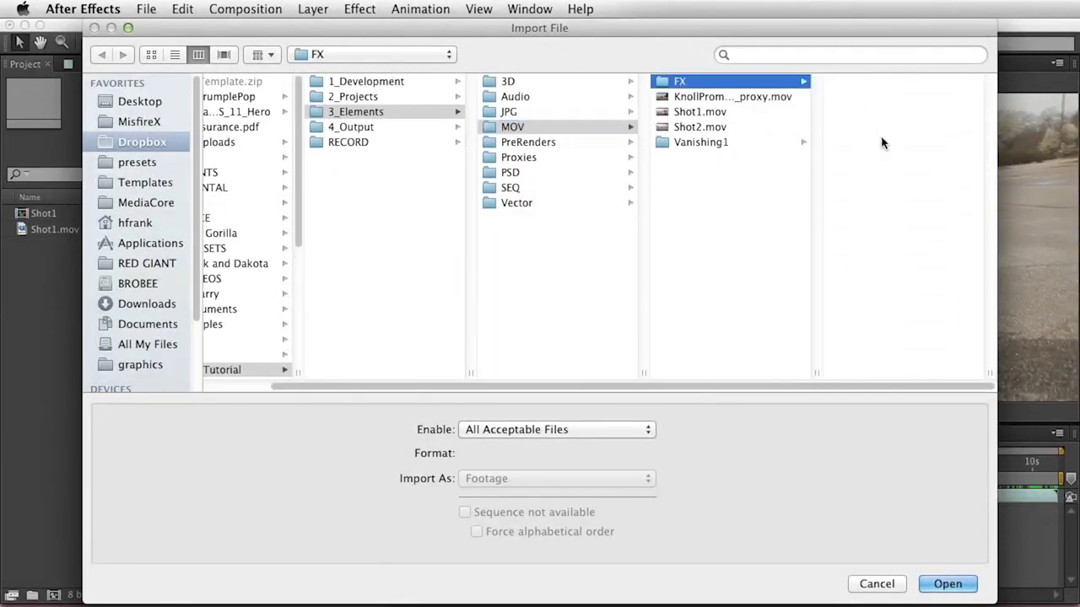
{"action": "left_click", "coordinate": [880, 174]}
{"action": "left_click", "coordinate": [901, 82]}
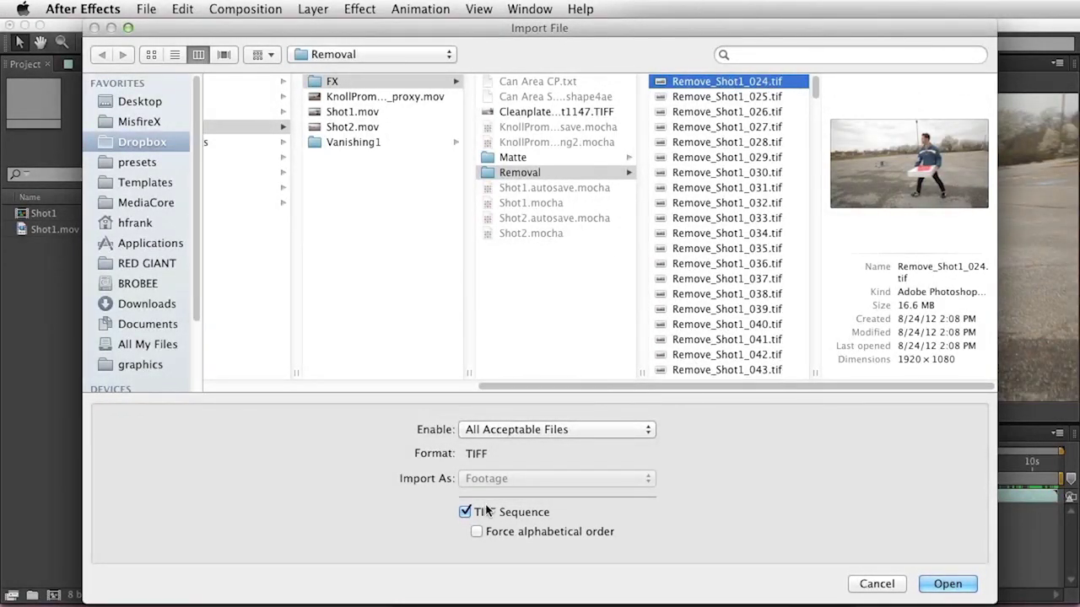
{"action": "key", "text": "Return"}
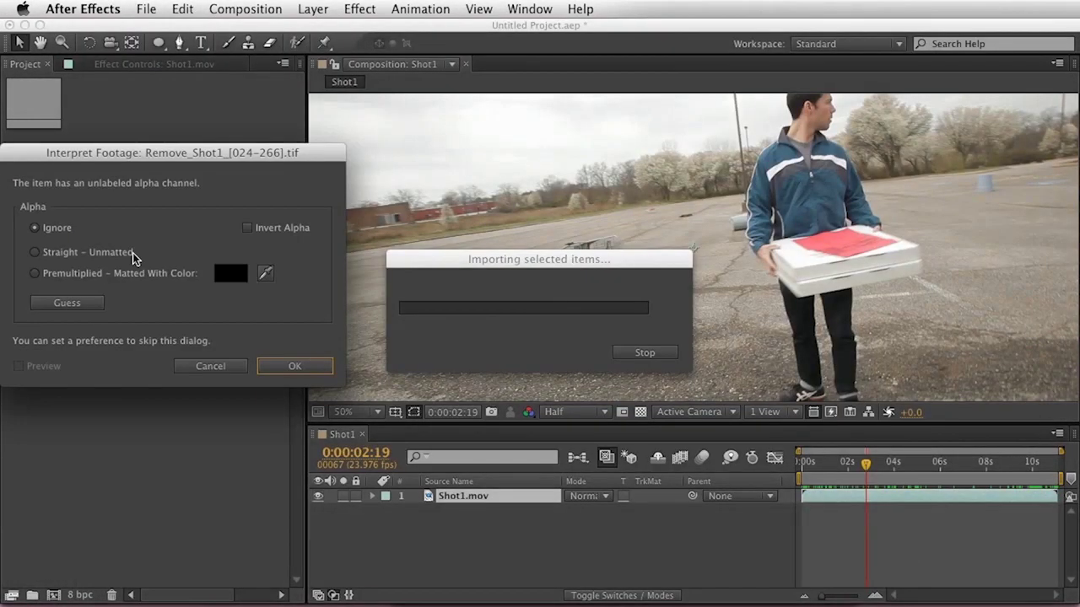
{"action": "left_click", "coordinate": [294, 371]}
Add the Remove_Shot1 sequence above Shot1.mov in the Shot1 composition, and go to 0:00:01:00 (frame 24)
{"action": "left_click_drag", "start_coordinate": [203, 282], "coordinate": [446, 494]}
{"action": "left_click", "coordinate": [820, 479]}
{"action": "left_click_drag", "start_coordinate": [820, 479], "coordinate": [825, 482]}
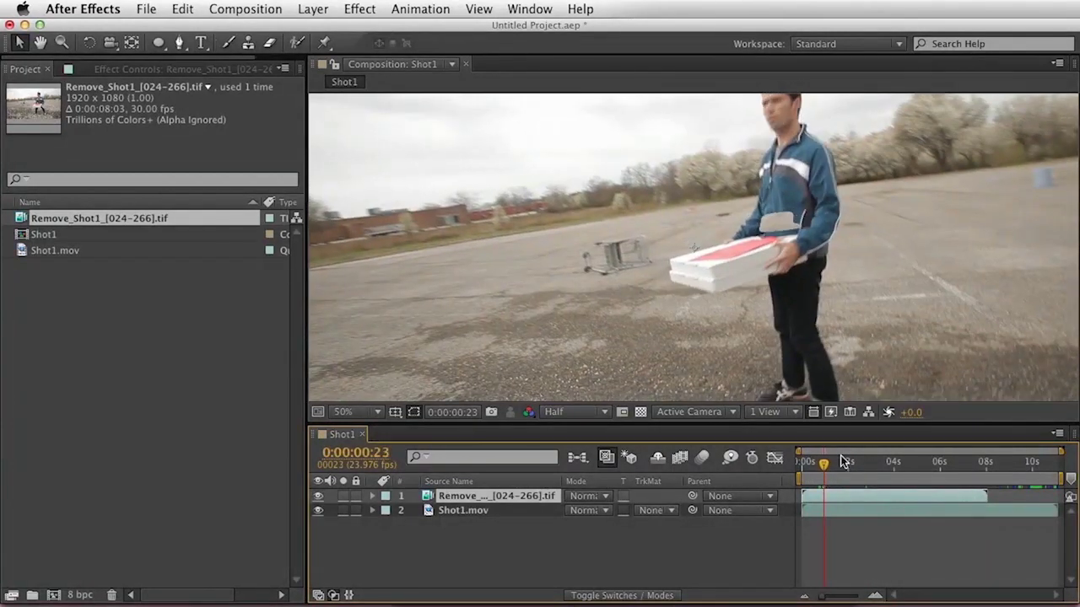
{"action": "key", "text": "Page_Down"}
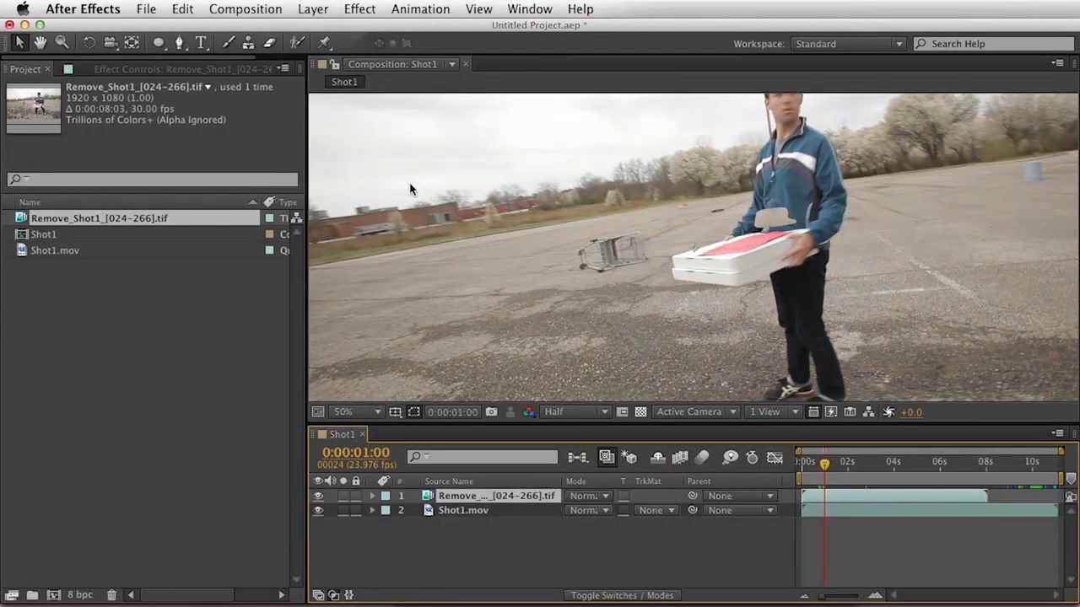
Slide the Remove_Shot1 layer in the timeline so that it starts at 0:00:01:00 (frame 24)
{"action": "left_click_drag", "start_coordinate": [828, 500], "coordinate": [852, 503]}
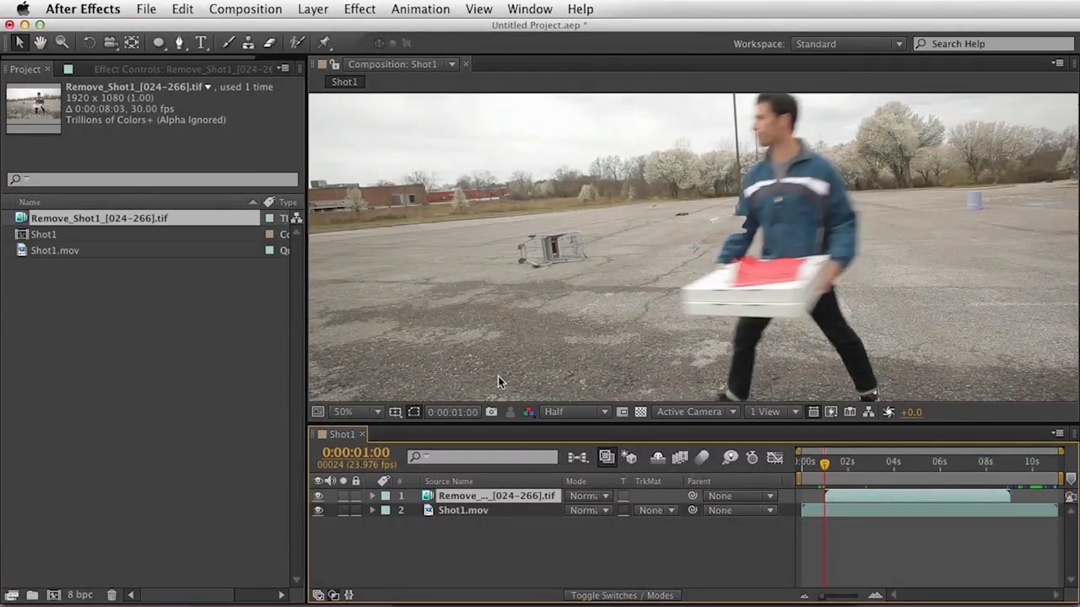
Interpret the Remove_Shot1 TIFF sequence at 23.976 frames per second and extend its layer to the end of the composition
{"action": "left_click", "coordinate": [57, 252]}
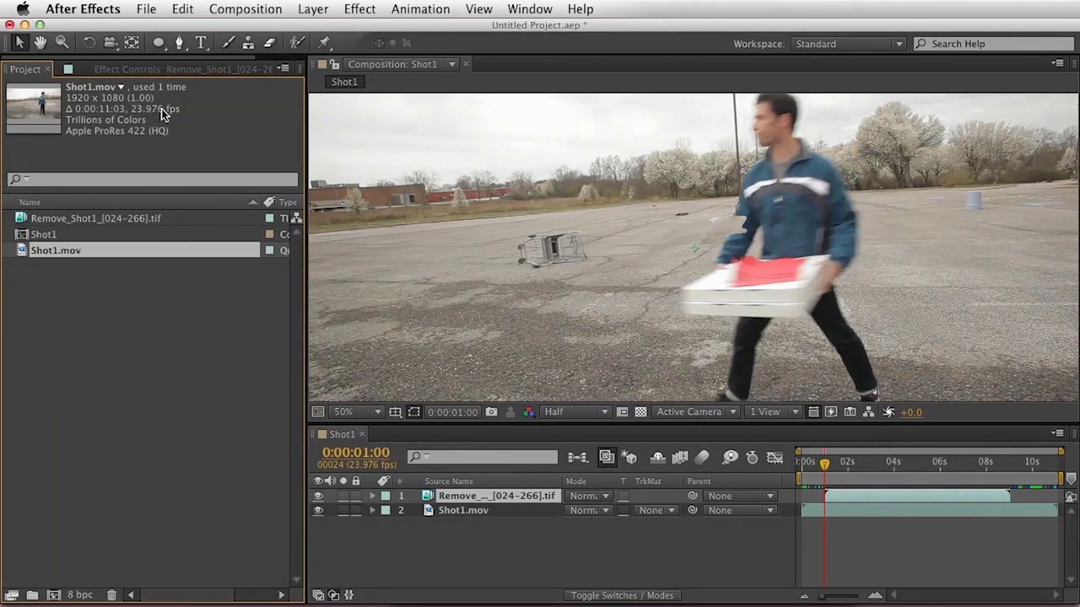
{"action": "left_click", "coordinate": [96, 221]}
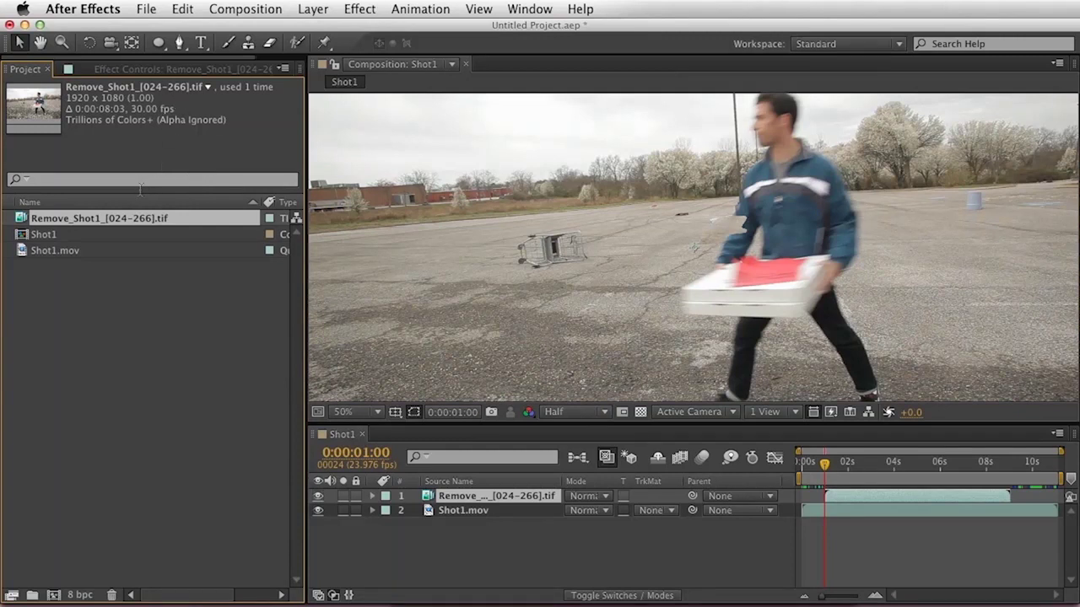
{"action": "right_click", "coordinate": [112, 223]}
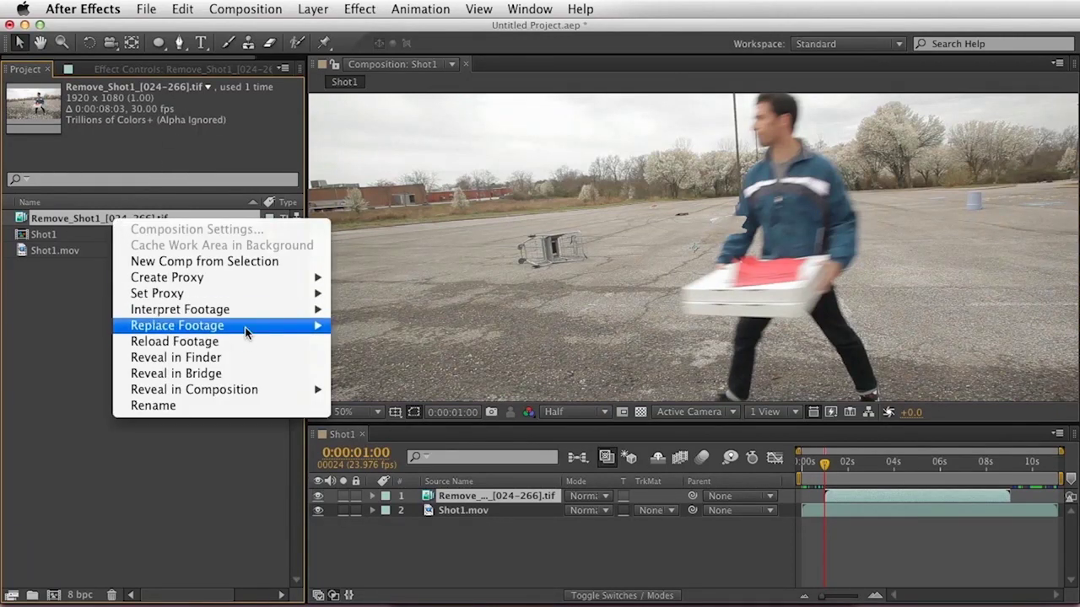
{"action": "mouse_move", "coordinate": [252, 327]}
{"action": "left_click", "coordinate": [383, 314]}
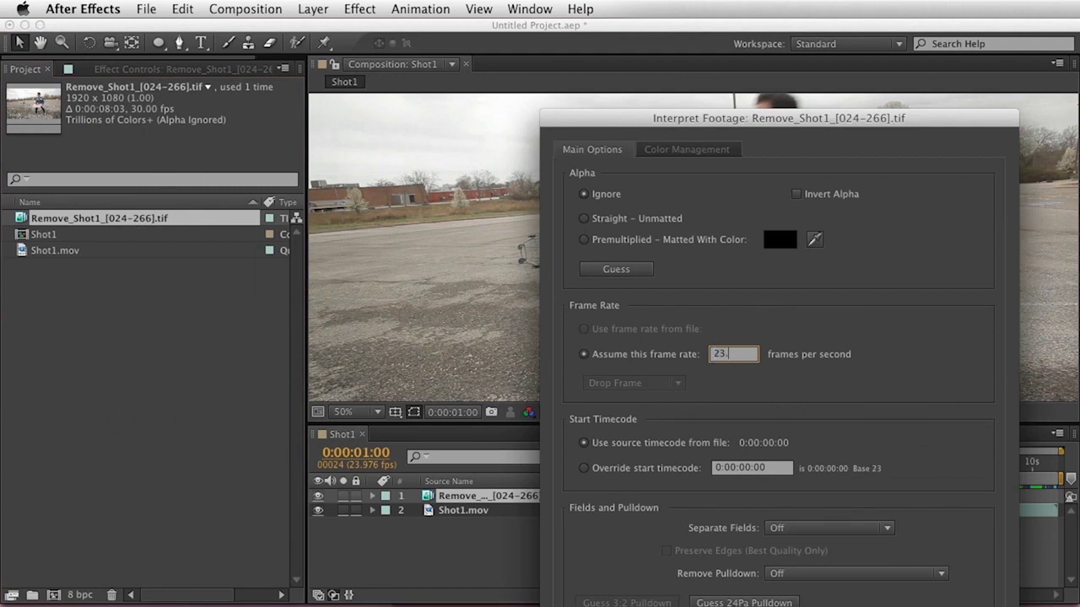
{"action": "type", "text": "23.97"}
{"action": "key", "text": "Return"}
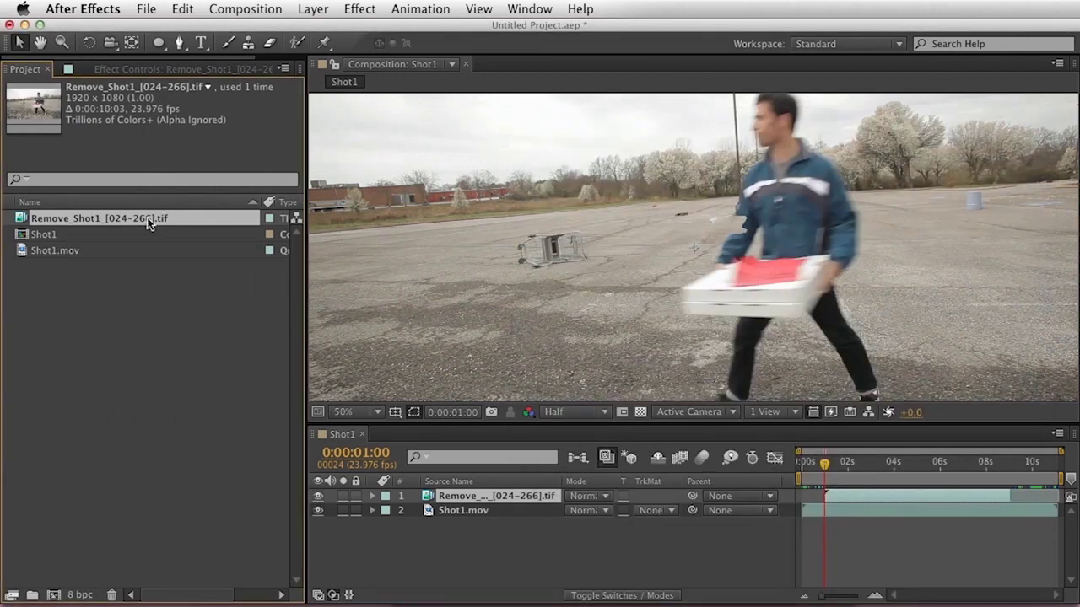
{"action": "left_click", "coordinate": [1012, 497]}
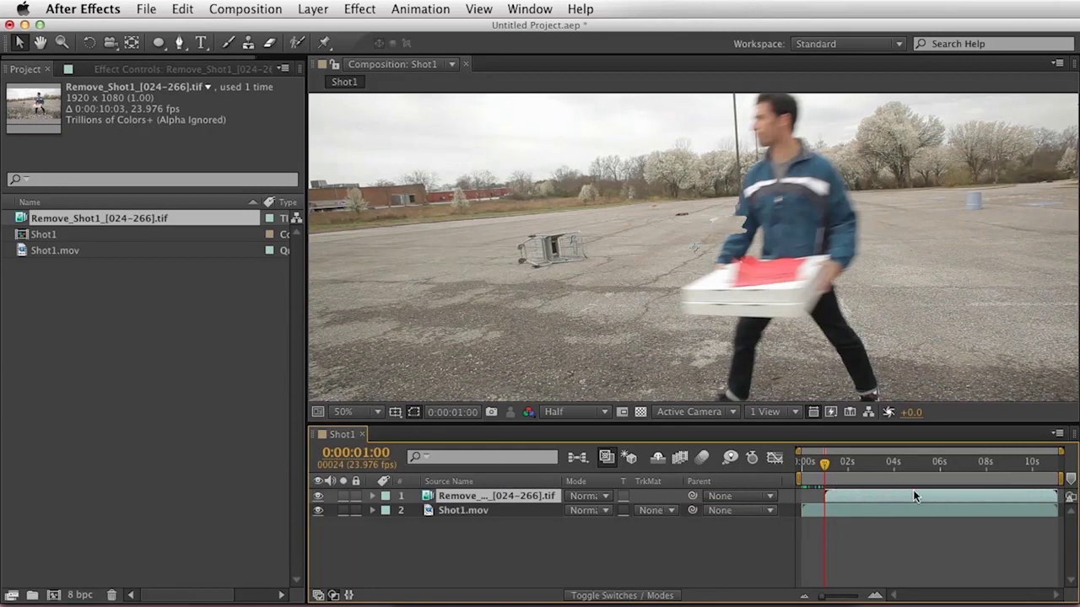
Try fading the Remove_Shot1 layer's opacity at 0:00:05:23 to compare the removal with the original shot
{"action": "left_click", "coordinate": [969, 474]}
{"action": "left_click_drag", "start_coordinate": [969, 474], "coordinate": [939, 474]}
{"action": "key", "text": "t"}
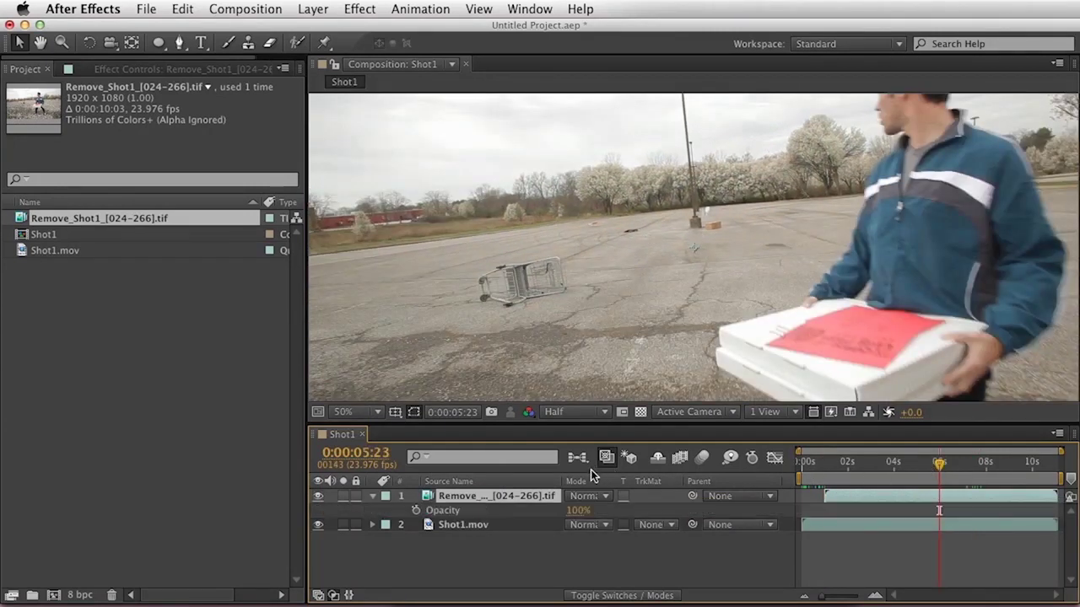
{"action": "mouse_move", "coordinate": [575, 511]}
{"action": "left_mouse_down"}
{"action": "mouse_move", "coordinate": [520, 516]}
{"action": "mouse_move", "coordinate": [614, 503]}
{"action": "mouse_move", "coordinate": [554, 497]}
{"action": "mouse_move", "coordinate": [637, 496]}
{"action": "mouse_move", "coordinate": [540, 496]}
{"action": "mouse_move", "coordinate": [694, 490]}
{"action": "mouse_move", "coordinate": [518, 495]}
{"action": "mouse_move", "coordinate": [576, 487]}
{"action": "left_mouse_up"}
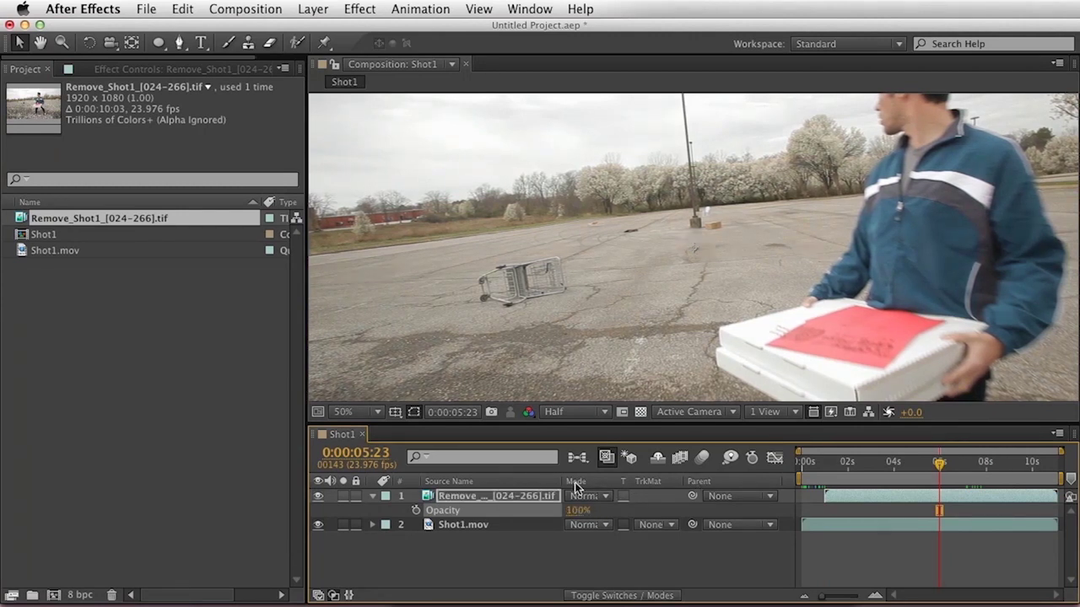
{"action": "left_click", "coordinate": [494, 501]}
{"action": "key", "text": "t"}
{"action": "key", "text": "F2"}
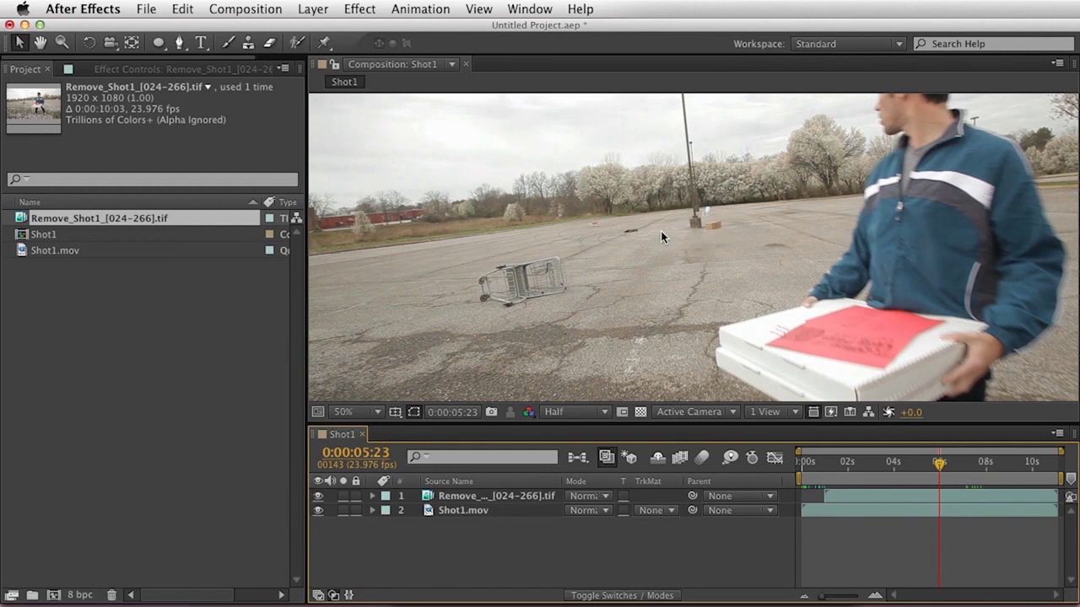
Scrub the composition with the Remove_Shot1 layer shown and hidden to compare the removal around the pizza man, then leave it visible
{"action": "left_click_drag", "start_coordinate": [815, 463], "coordinate": [856, 477]}
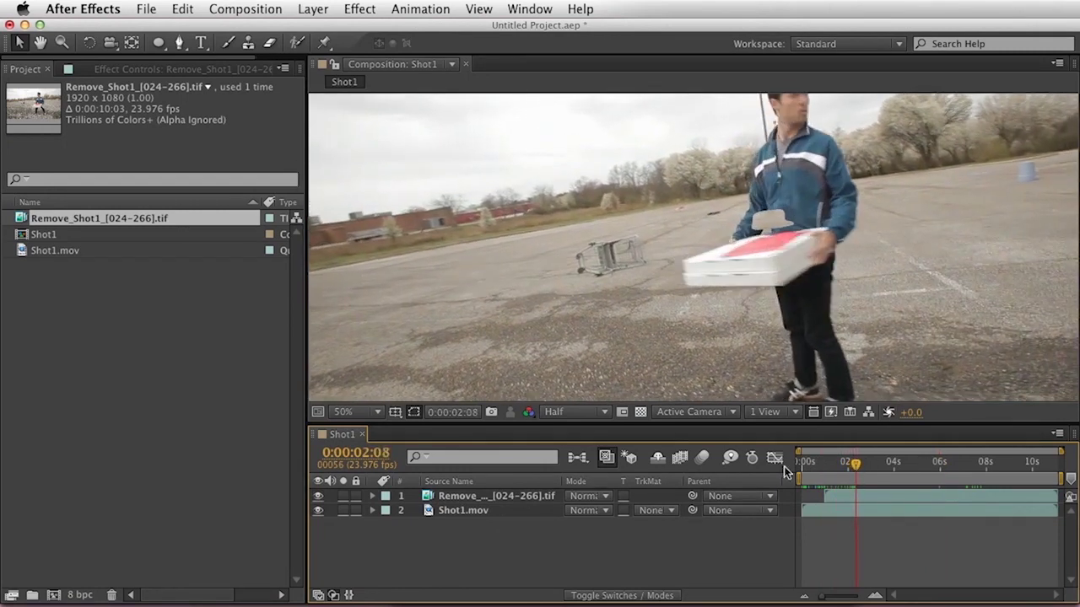
{"action": "left_click", "coordinate": [318, 496]}
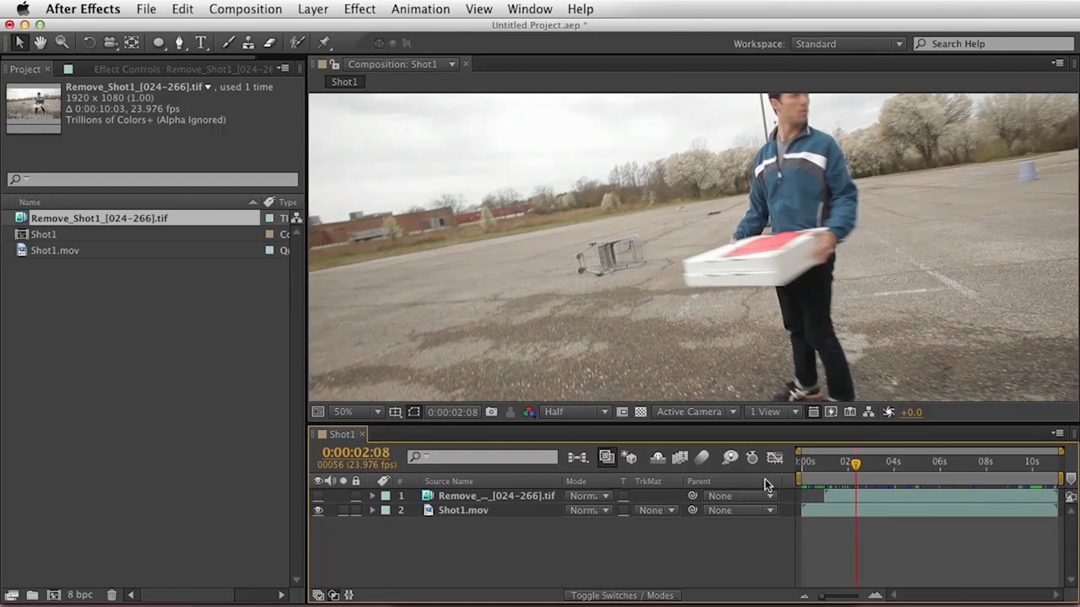
{"action": "left_click_drag", "start_coordinate": [819, 478], "coordinate": [868, 478]}
{"action": "left_click", "coordinate": [318, 496]}
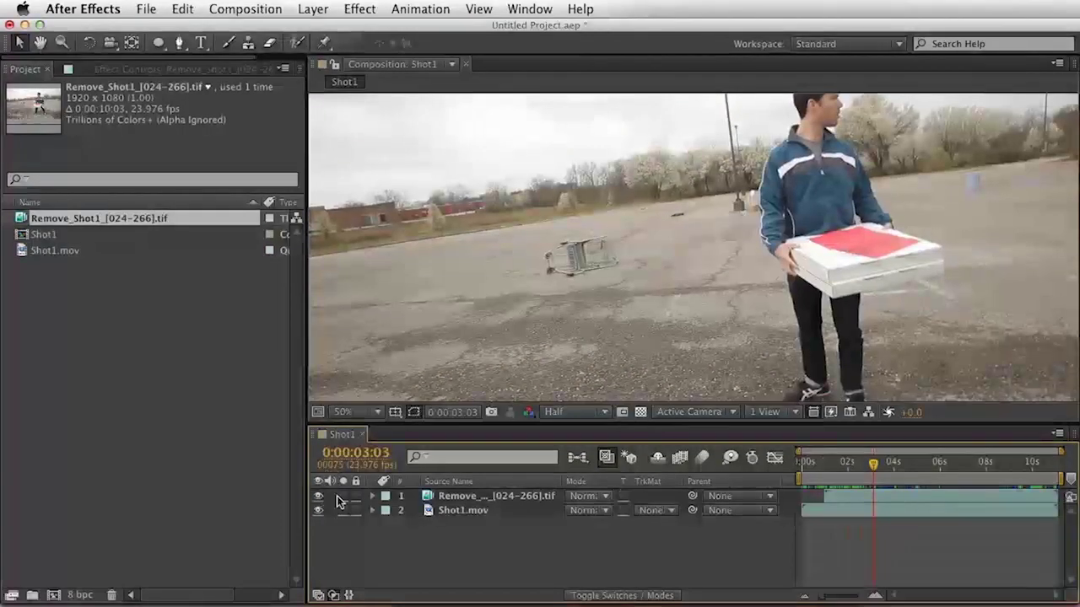
{"action": "double_click", "coordinate": [241, 306]}
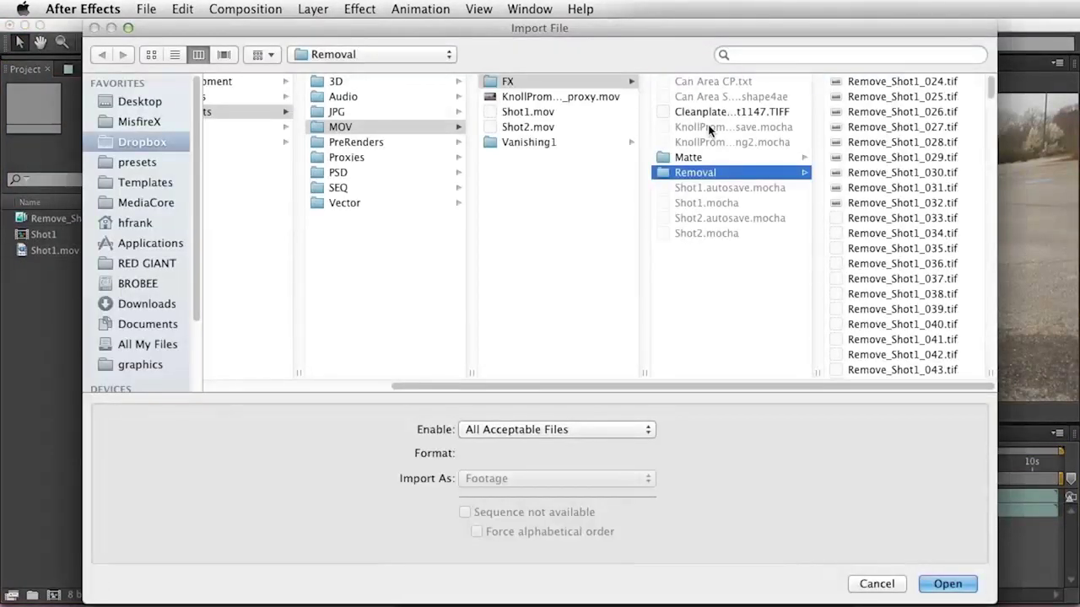
{"action": "left_click", "coordinate": [703, 159]}
{"action": "left_click", "coordinate": [844, 95]}
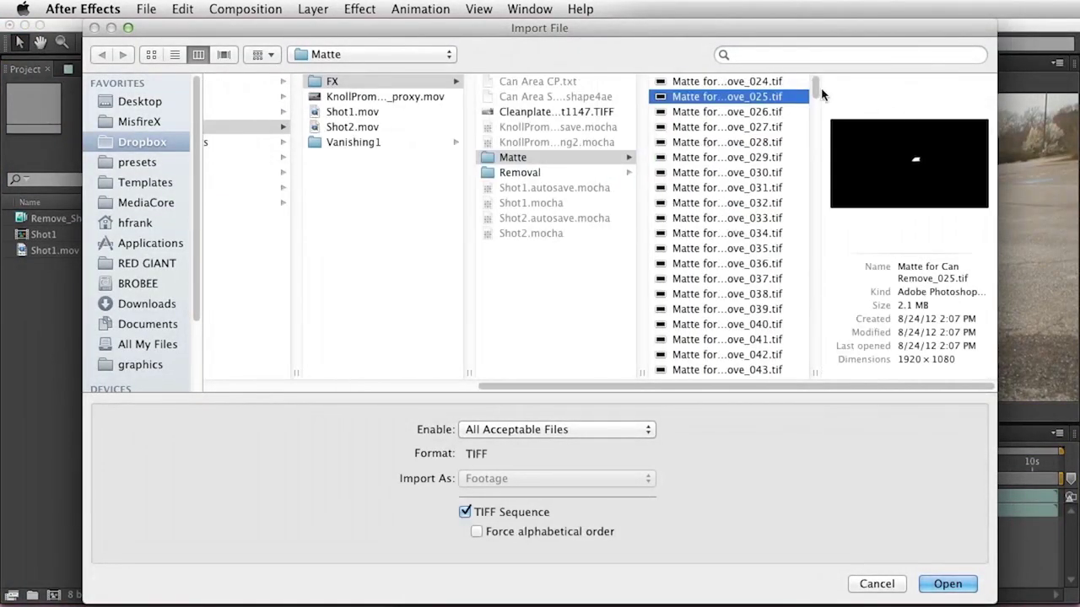
{"action": "scroll", "coordinate": [815, 104], "scroll_direction": "down", "scroll_amount": 5}
{"action": "mouse_move", "coordinate": [816, 105]}
{"action": "left_mouse_down"}
{"action": "mouse_move", "coordinate": [819, 150]}
{"action": "mouse_move", "coordinate": [815, 92]}
{"action": "left_mouse_up"}
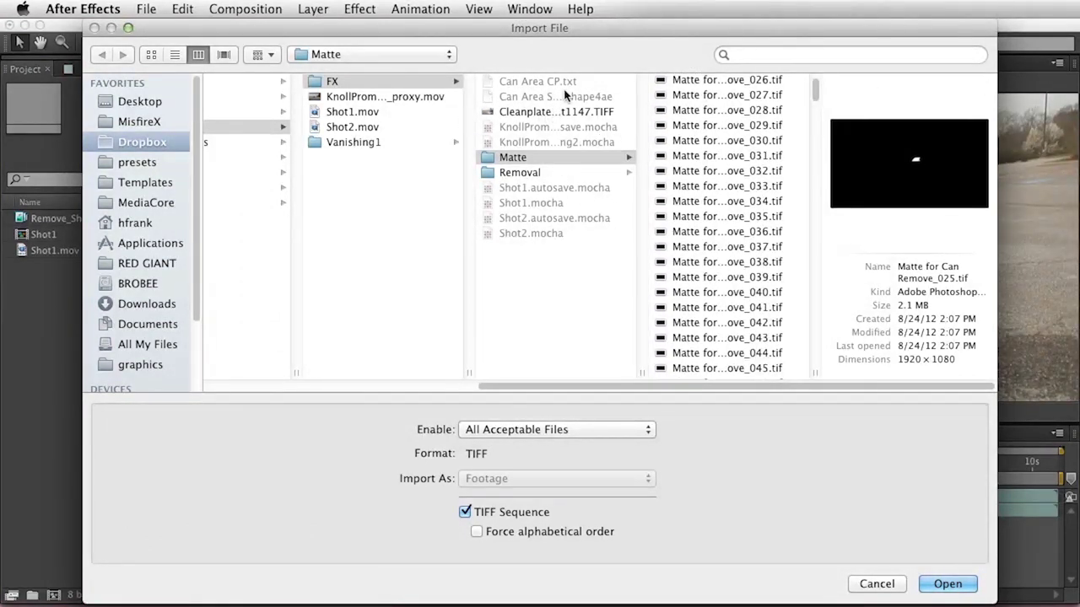
{"action": "key", "text": "Return"}
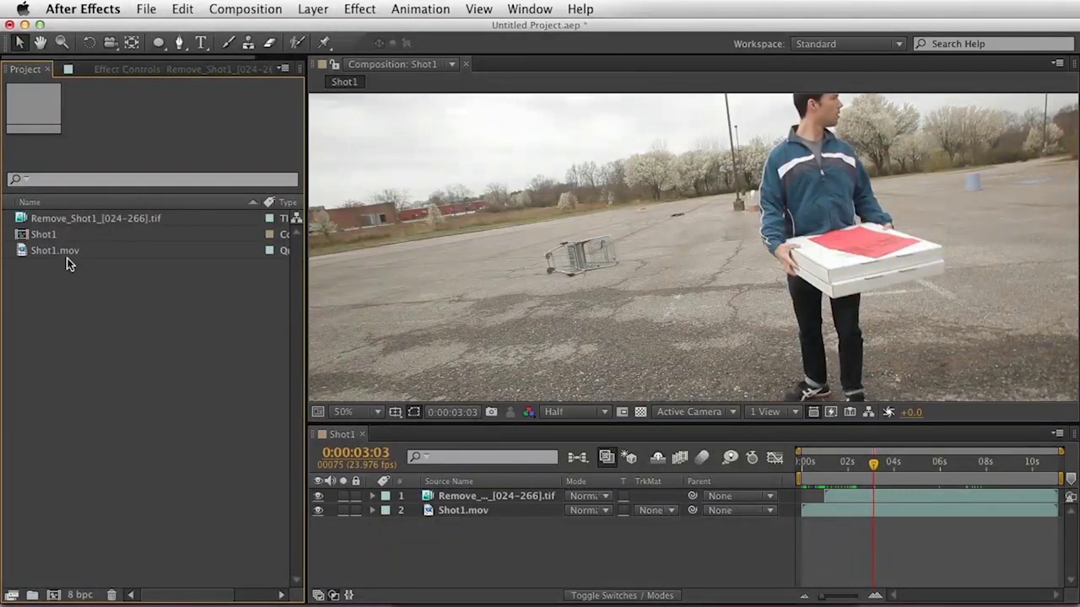
Reveal the Remove_Shot1 footage in Finder, widening the FX folder's column and clearing away the other Finder windows
{"action": "right_click", "coordinate": [109, 221]}
{"action": "left_click", "coordinate": [181, 360]}
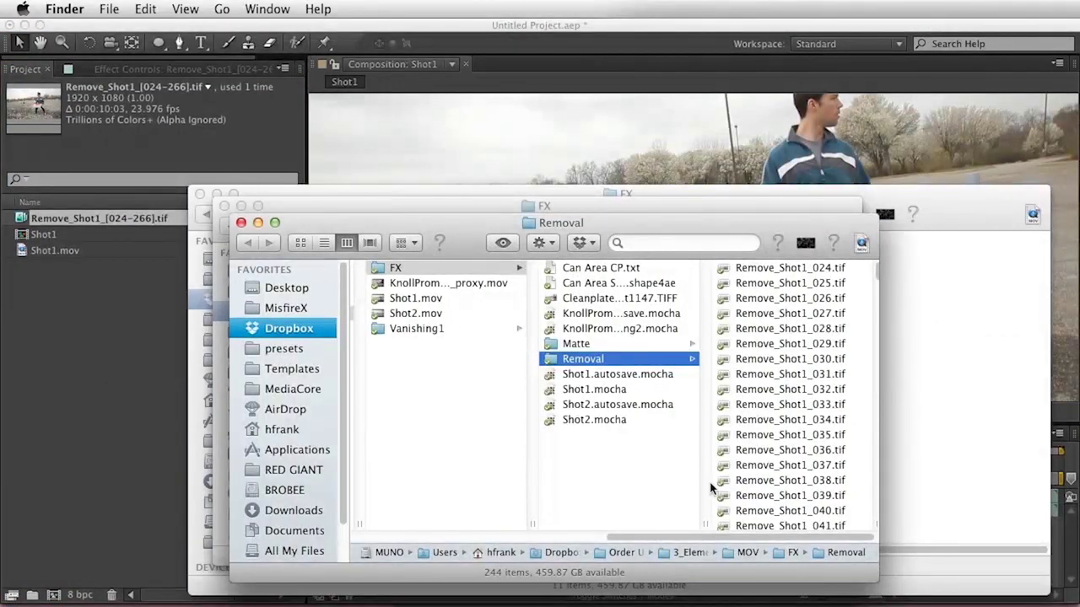
{"action": "left_click_drag", "start_coordinate": [705, 523], "coordinate": [795, 506]}
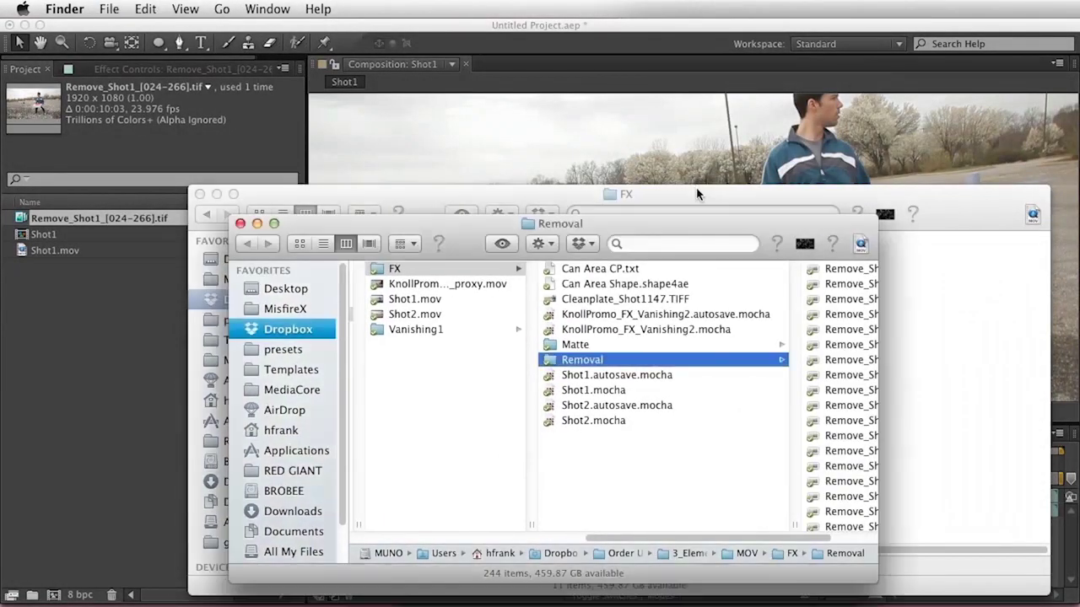
{"action": "left_click", "coordinate": [697, 195]}
{"action": "key", "text": "super+w"}
{"action": "left_click_drag", "start_coordinate": [671, 234], "coordinate": [672, 163]}
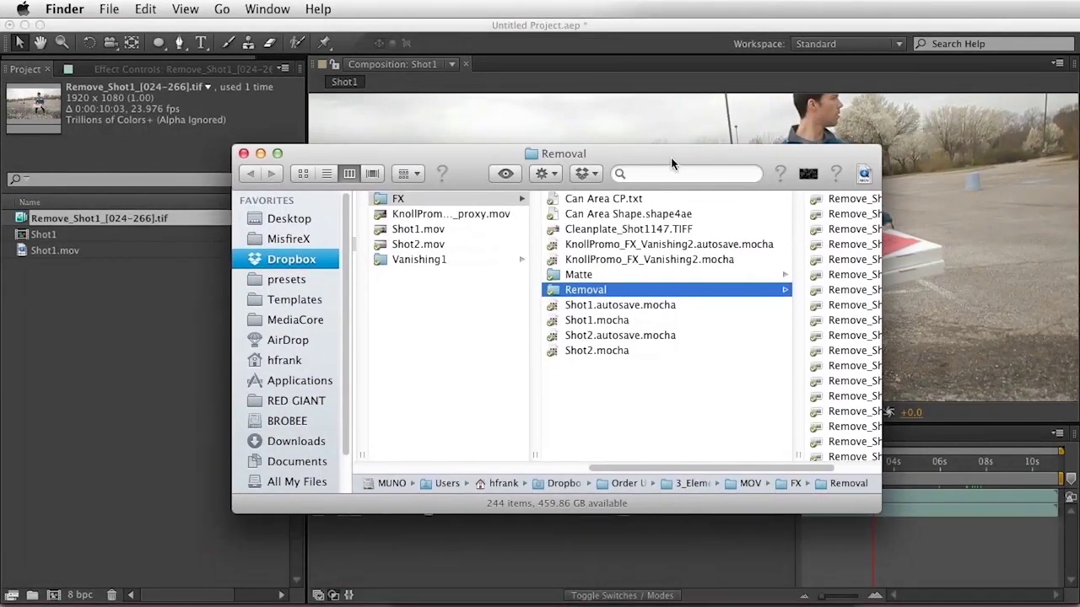
Open Can Area Shape.shape4ae in TextEdit, copy all of its keyframe data, and return to After Effects
{"action": "right_click", "coordinate": [635, 216]}
{"action": "key", "text": "Escape"}
{"action": "left_click_drag", "start_coordinate": [628, 213], "coordinate": [518, 591]}
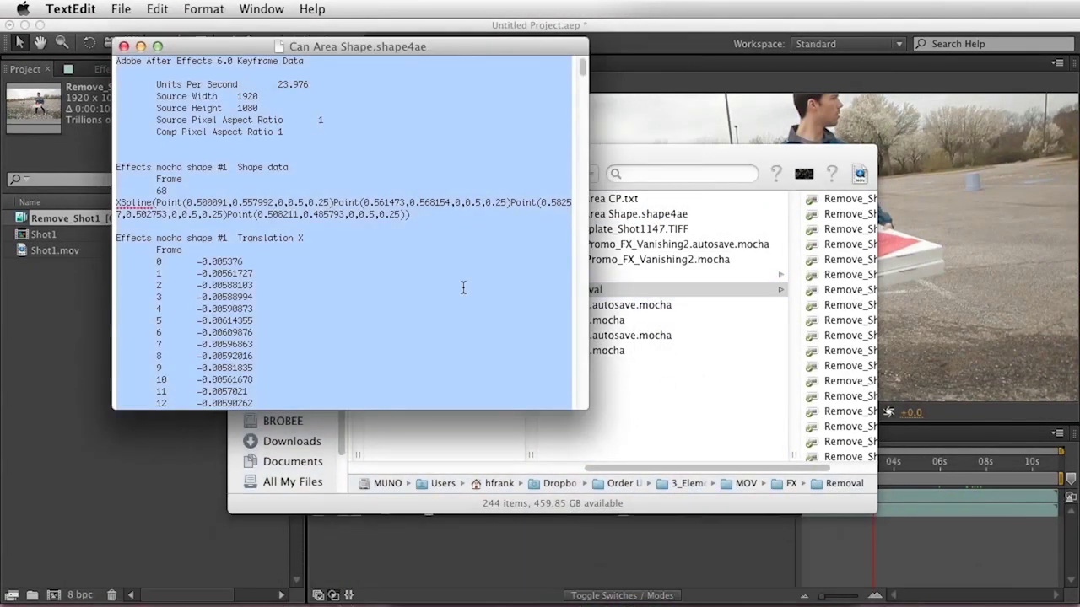
{"action": "key", "text": "super+c"}
{"action": "left_click", "coordinate": [140, 507]}
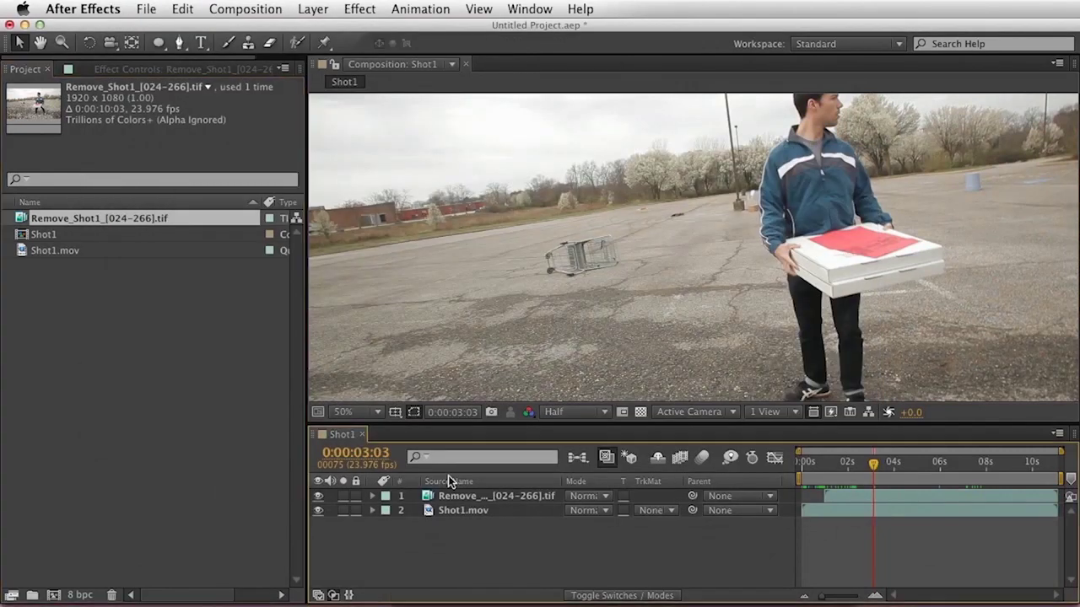
Create a white 1920 × 1080 px solid named Can Matte at the top of the Shot1 composition
{"action": "key", "text": "super+y"}
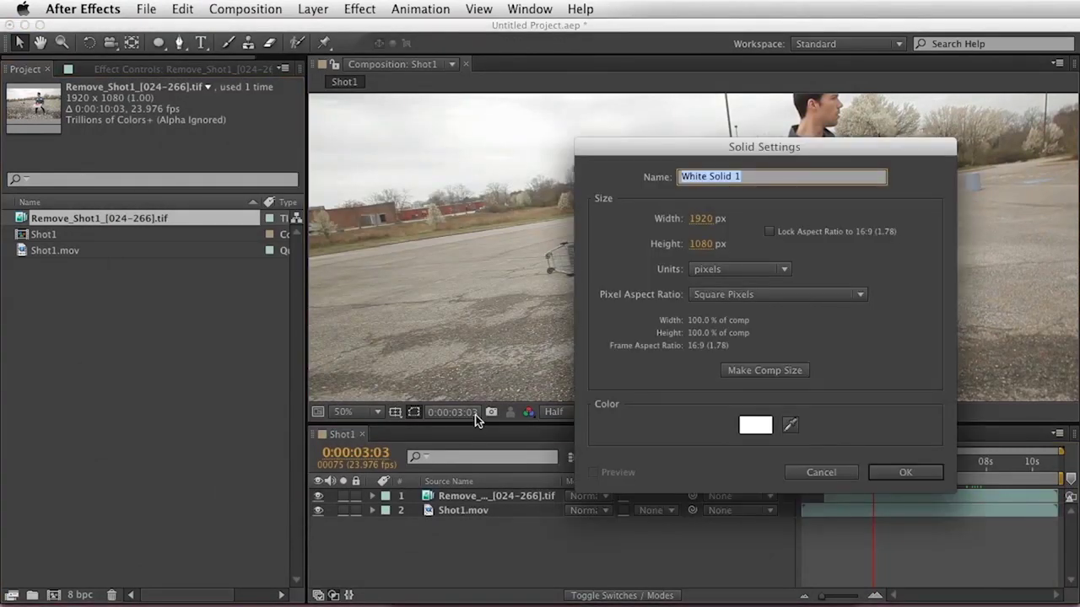
{"action": "type", "text": "Ca"}
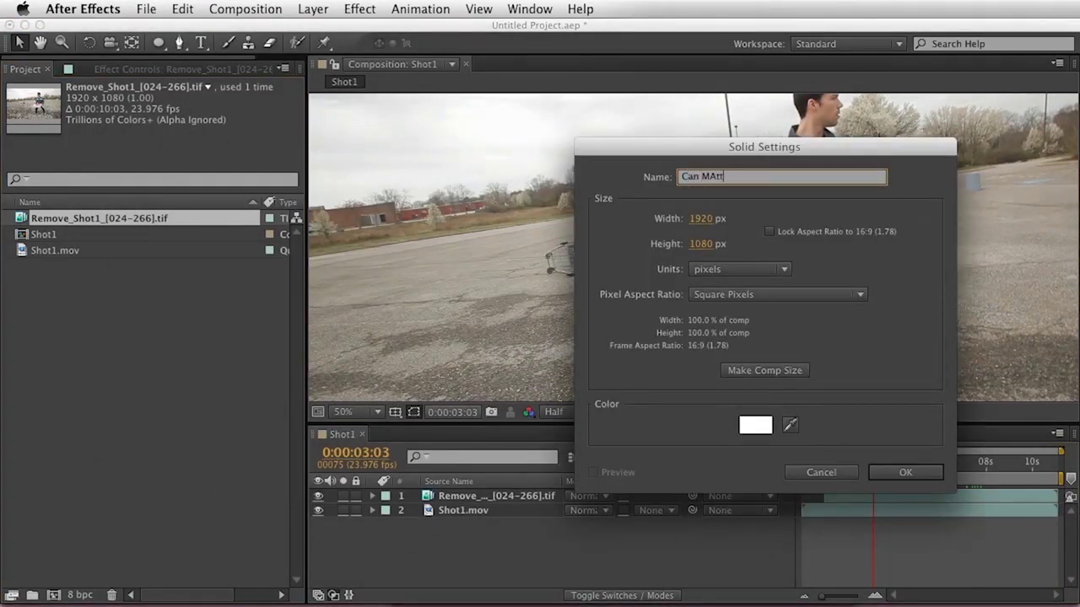
{"action": "type", "text": "n MAt"}
{"action": "key", "text": "BackSpace"}
{"action": "key", "text": "BackSpace"}
{"action": "type", "text": "a"}
{"action": "key", "text": "Return"}
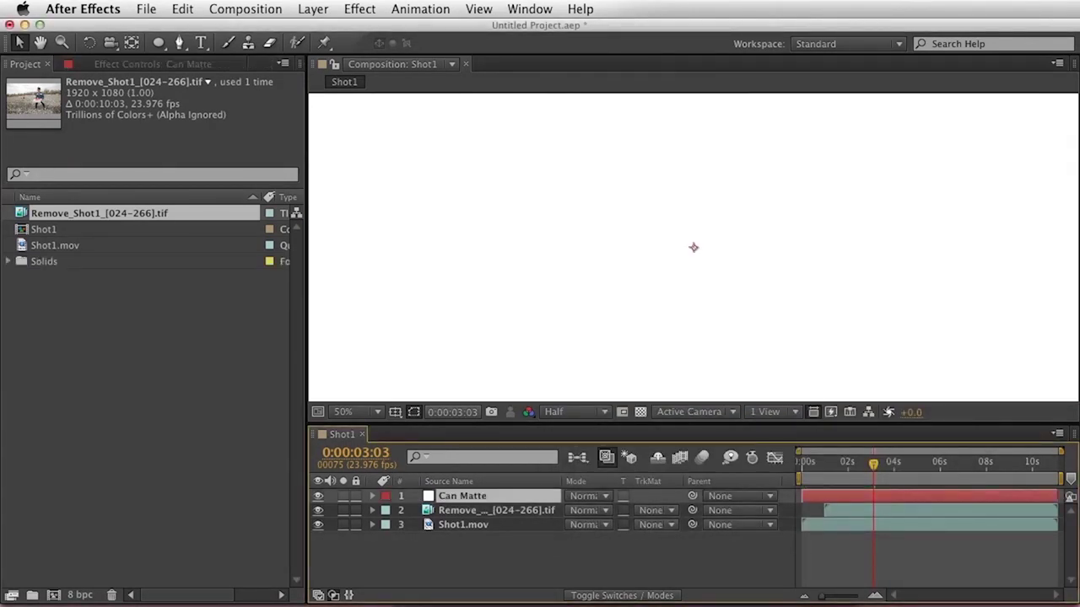
Paste the copied mocha shape data onto the Can Matte solid at 0:00:00:00 and scrub to check its tracking
{"action": "key", "text": "Home"}
{"action": "key", "text": "super+v"}
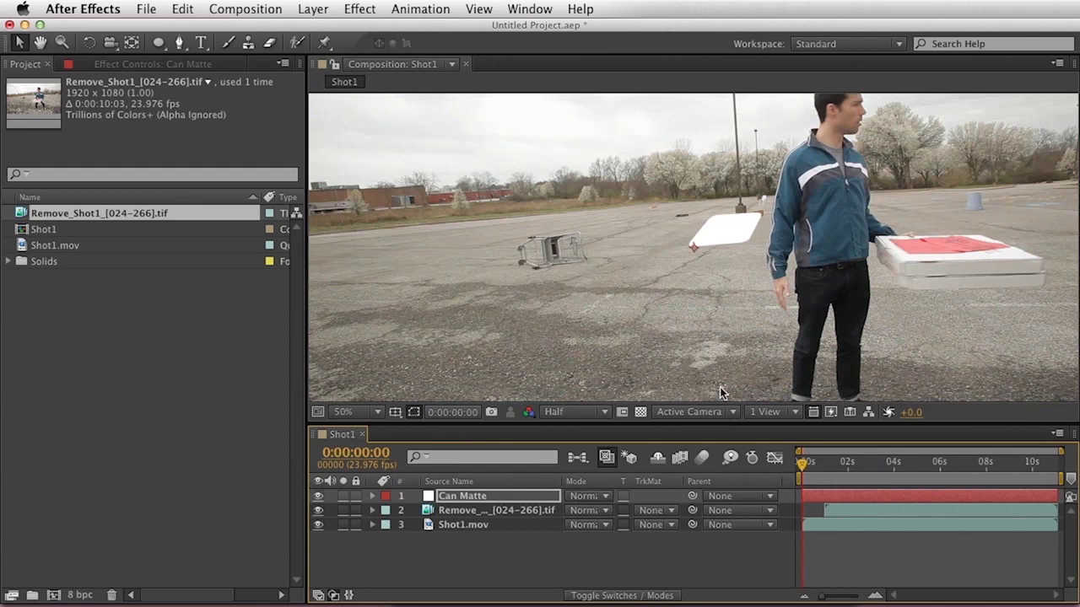
{"action": "left_click_drag", "start_coordinate": [806, 470], "coordinate": [923, 476]}
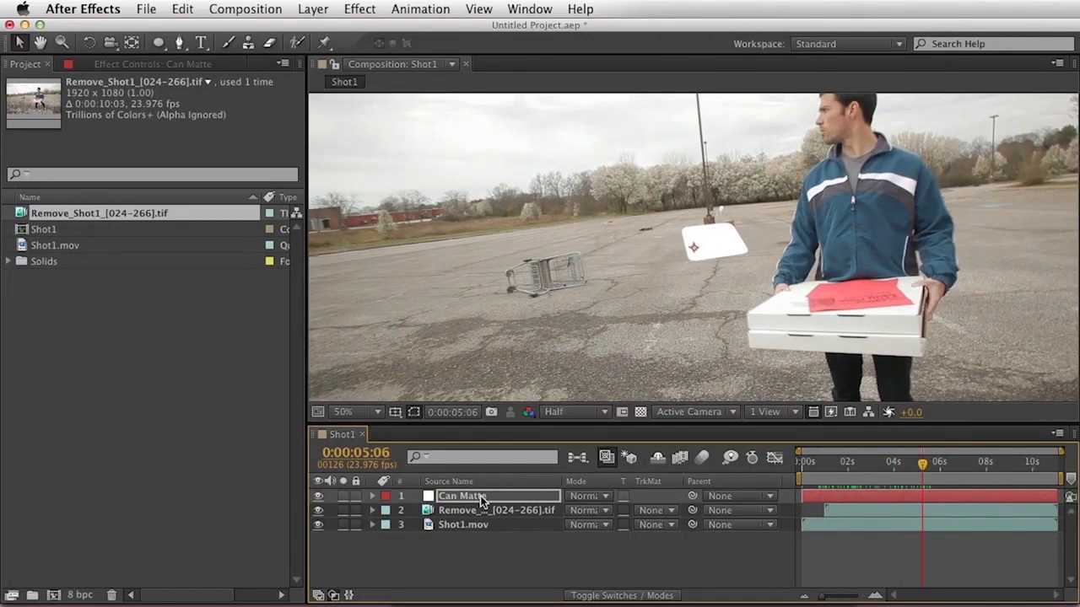
Set the Remove_Shot1 layer's track matte to Alpha Matte "Can Matte" and hide Shot1.mov to inspect the isolated patch
{"action": "left_click", "coordinate": [515, 517]}
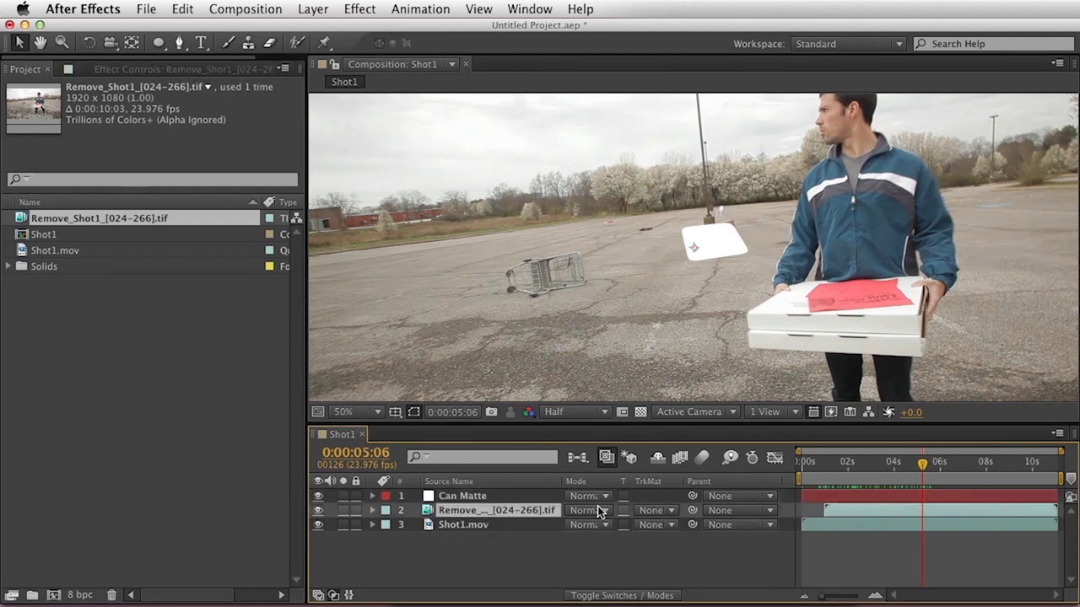
{"action": "left_click", "coordinate": [654, 510]}
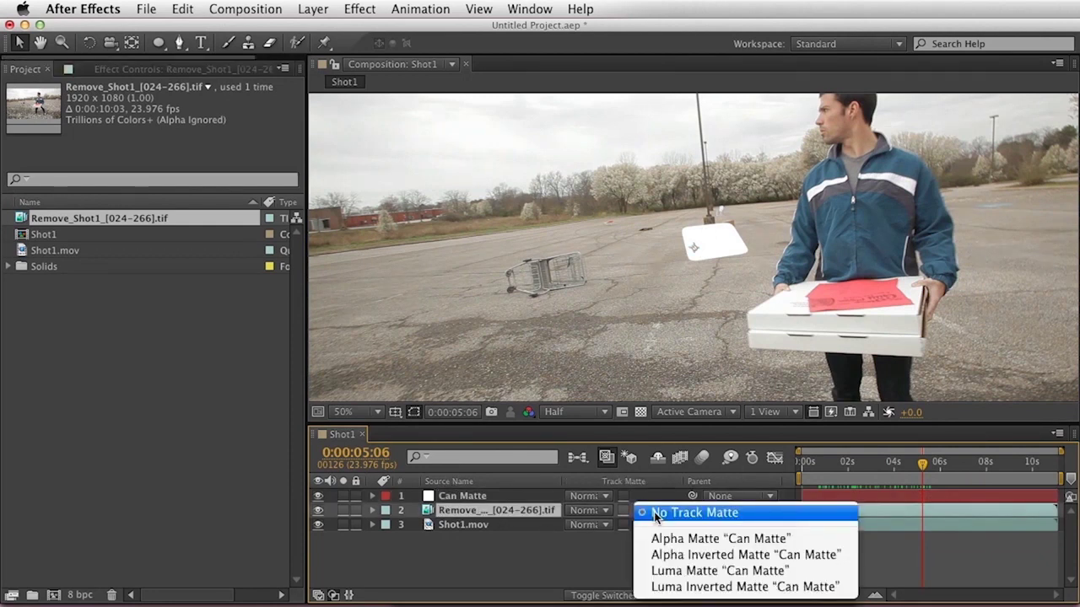
{"action": "left_click", "coordinate": [709, 538]}
{"action": "left_click", "coordinate": [319, 524]}
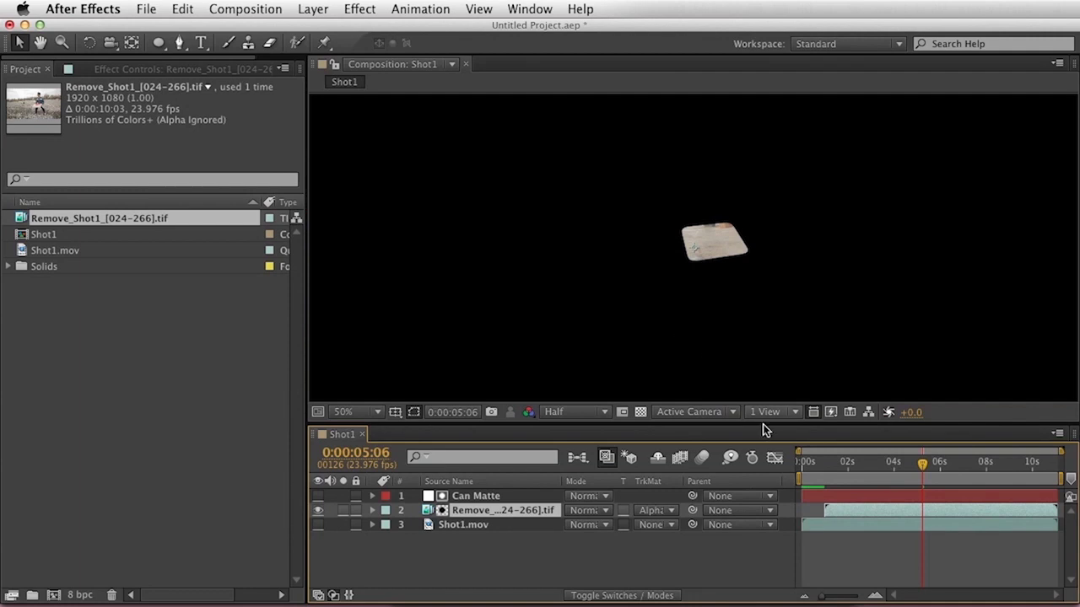
{"action": "left_click_drag", "start_coordinate": [830, 466], "coordinate": [938, 470]}
Apply a Fast Blur effect to the Can Matte solid
{"action": "left_click", "coordinate": [473, 496]}
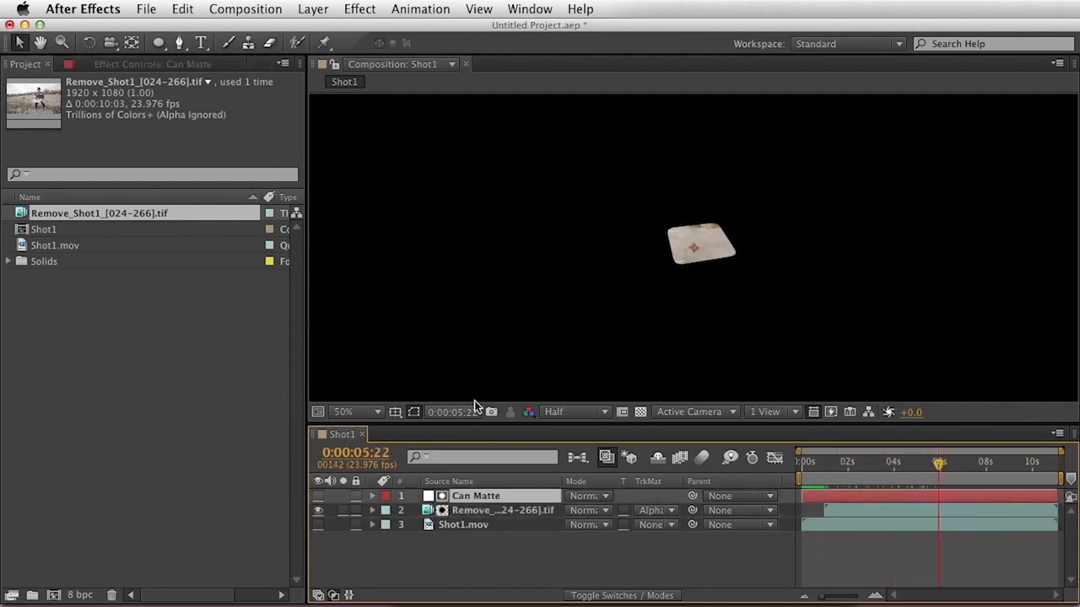
{"action": "left_click", "coordinate": [359, 8]}
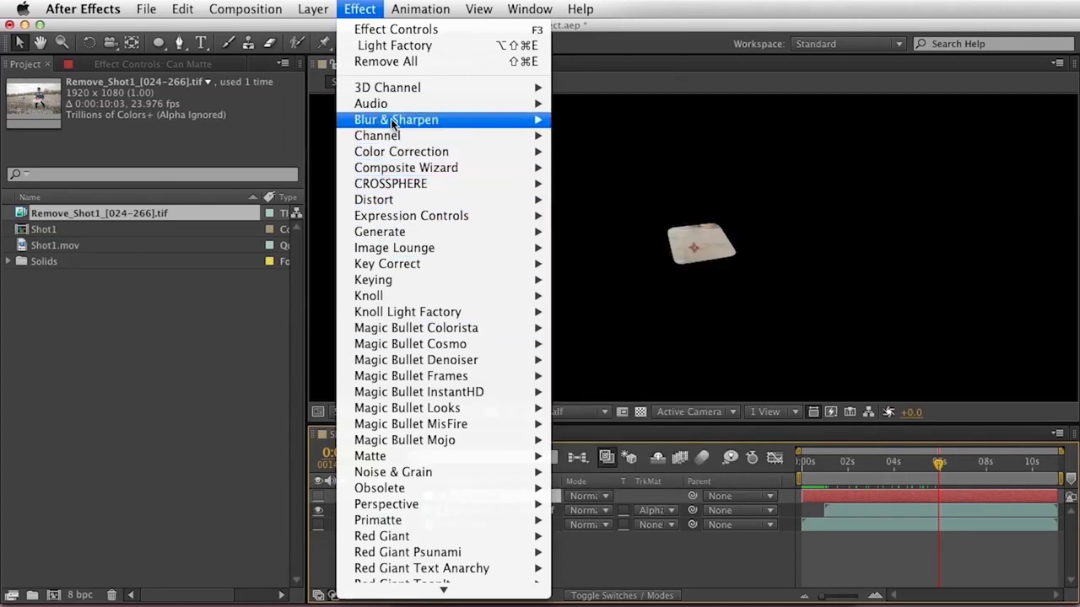
{"action": "mouse_move", "coordinate": [396, 120]}
{"action": "left_click", "coordinate": [601, 281]}
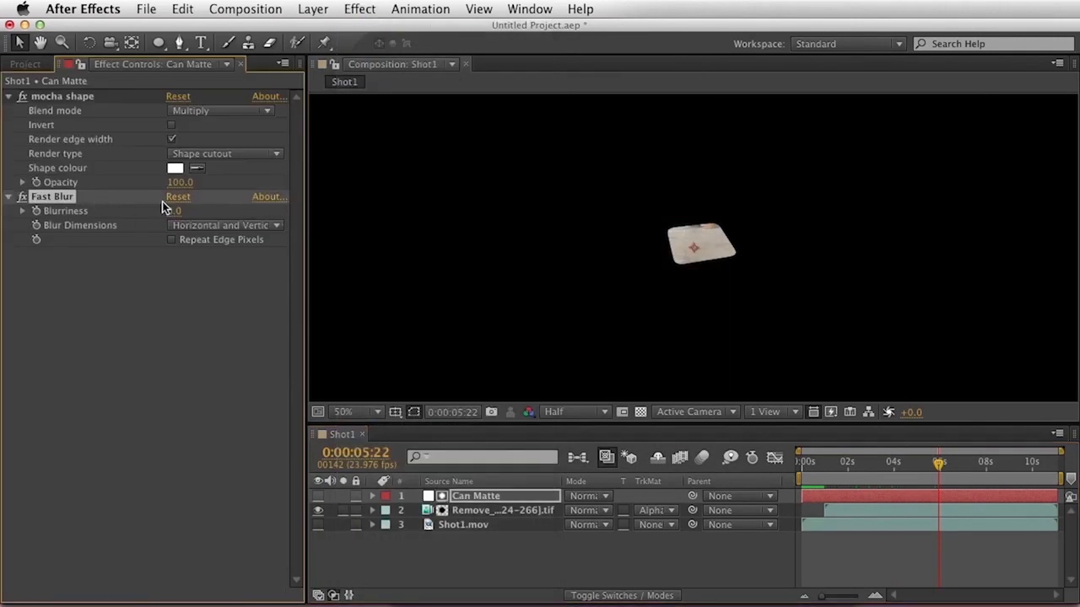
Apply a Simple Choker effect to the Can Matte solid and place it above Fast Blur in the effect order
{"action": "left_click", "coordinate": [321, 8]}
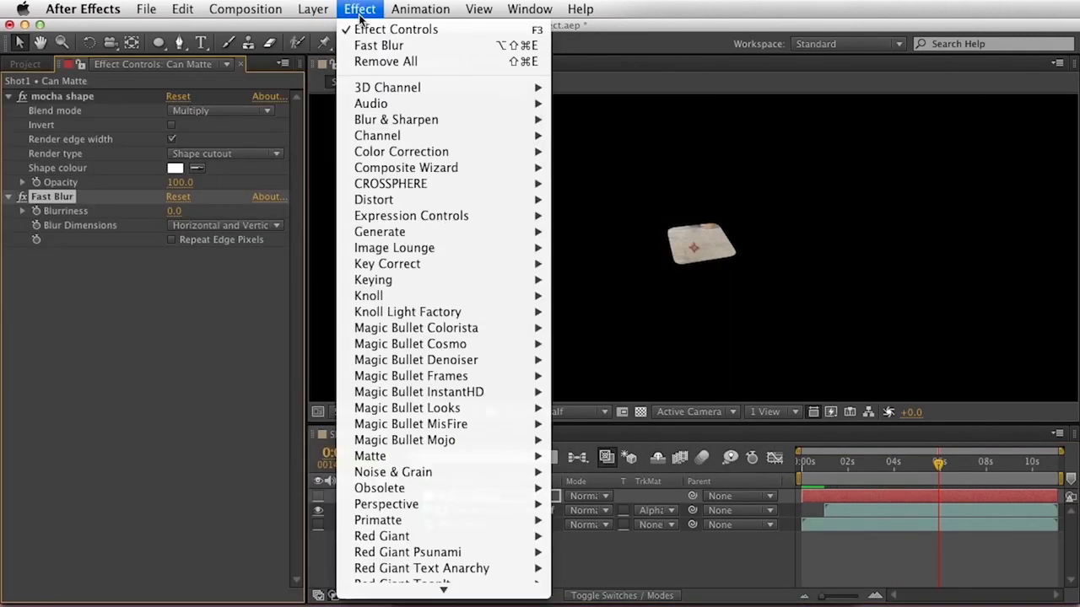
{"action": "mouse_move", "coordinate": [393, 150]}
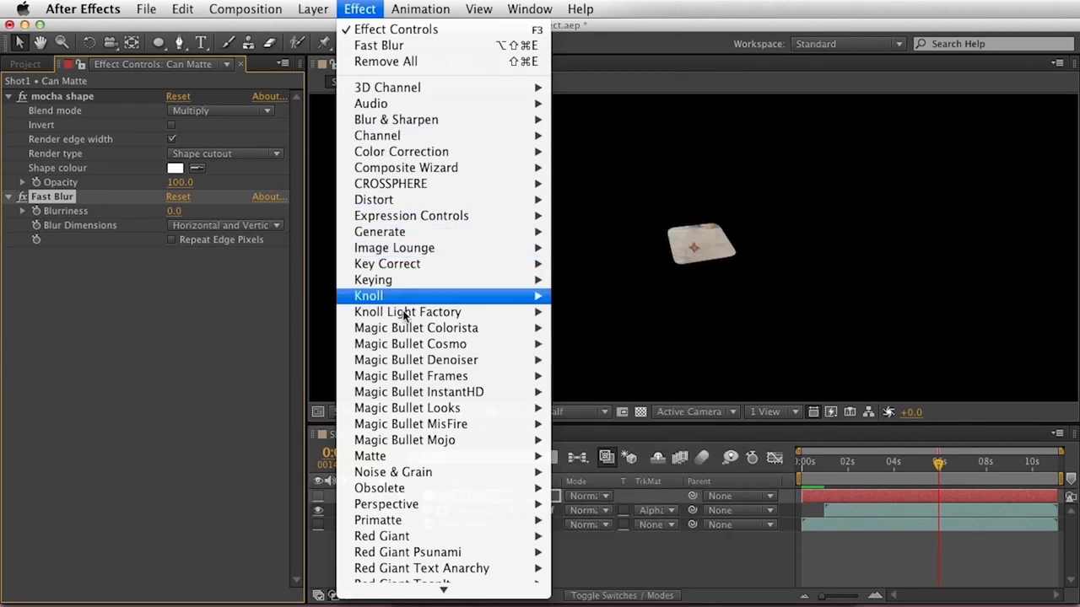
{"action": "mouse_move", "coordinate": [426, 460]}
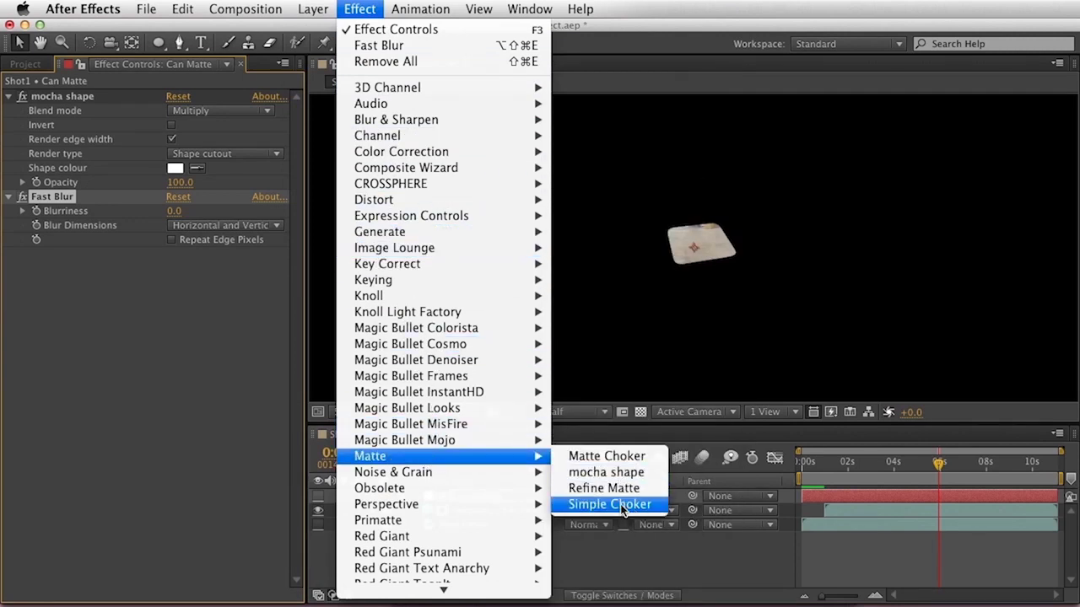
{"action": "left_click", "coordinate": [609, 505]}
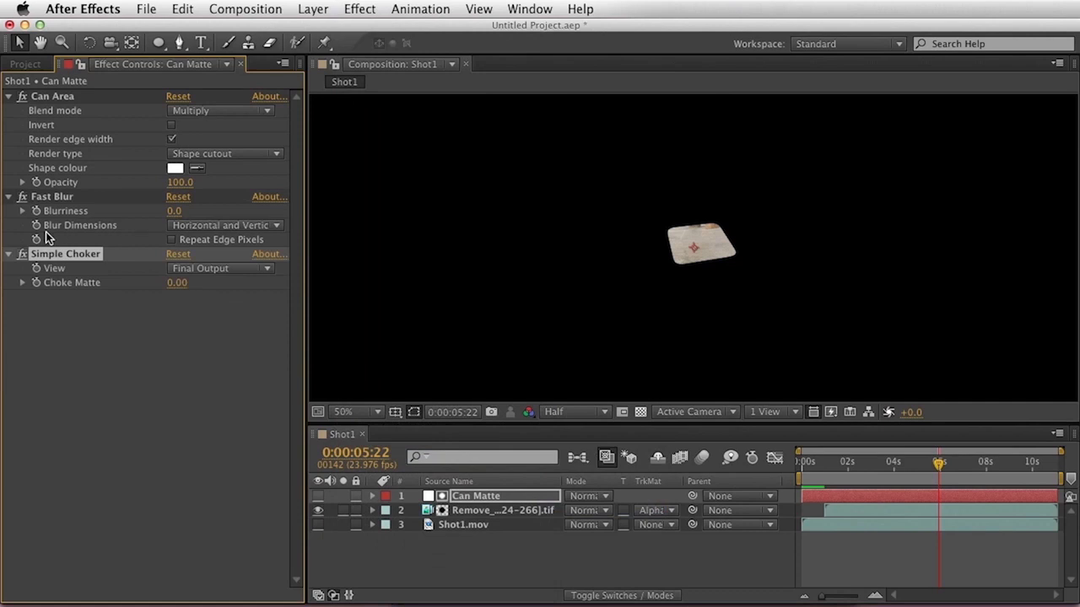
{"action": "left_click_drag", "start_coordinate": [52, 237], "coordinate": [26, 200]}
Set Choke Matte to 9.70 and Fast Blur's Blurriness to 15.0 on Can Matte, with Shot1.mov visible again
{"action": "left_click_drag", "start_coordinate": [176, 225], "coordinate": [421, 228]}
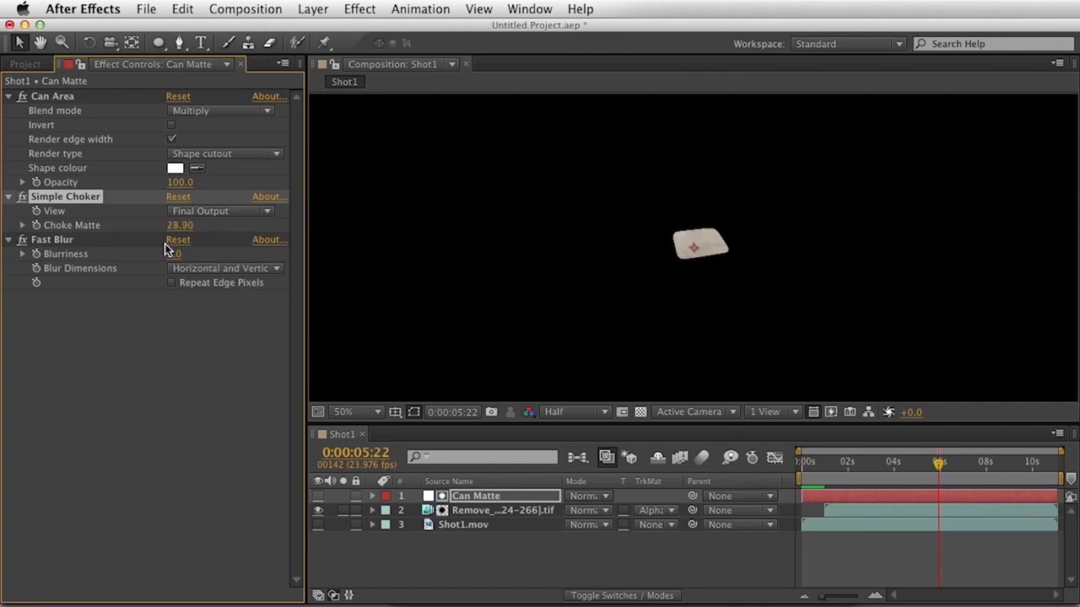
{"action": "left_click_drag", "start_coordinate": [171, 254], "coordinate": [192, 256]}
{"action": "left_click", "coordinate": [318, 525]}
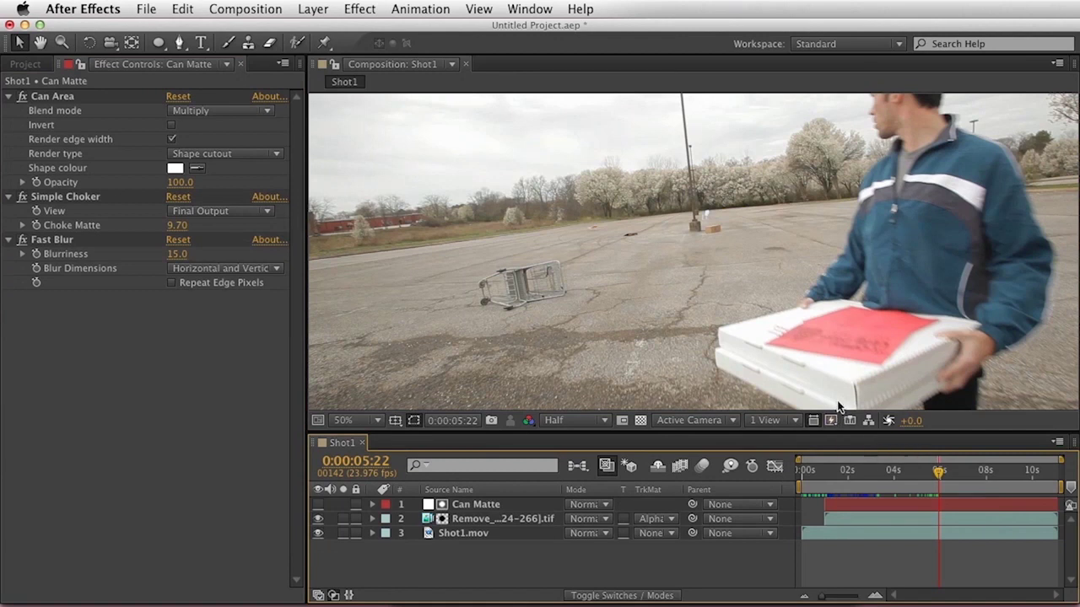
Add numbered composition marker 1 at 0:00:02:20, where the pizza man covers the can, and give it the comment Can Zap
{"action": "left_click_drag", "start_coordinate": [823, 476], "coordinate": [868, 479]}
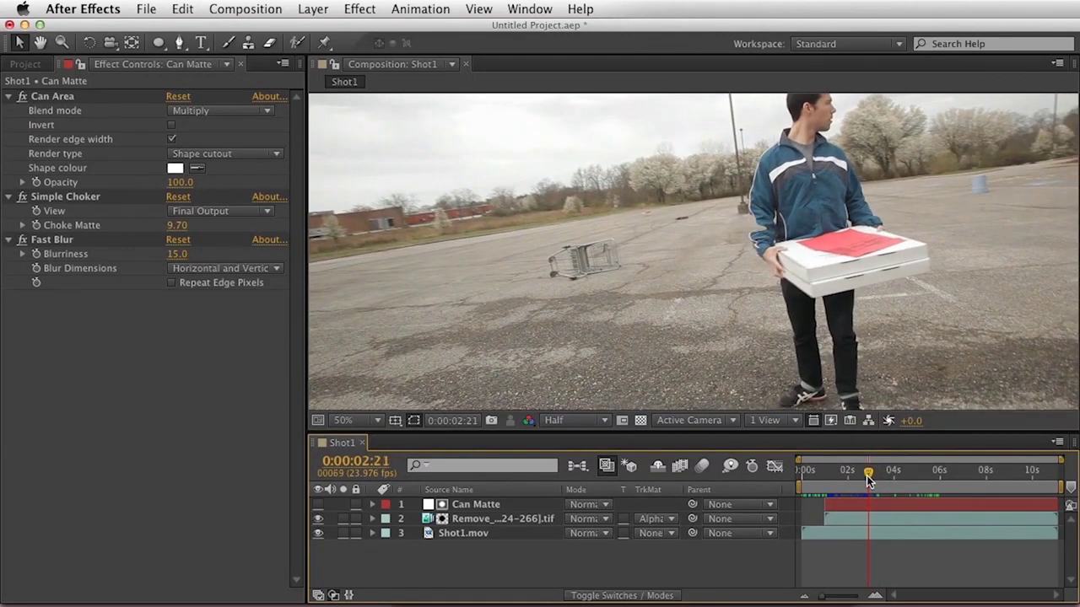
{"action": "left_click_drag", "start_coordinate": [843, 472], "coordinate": [865, 482]}
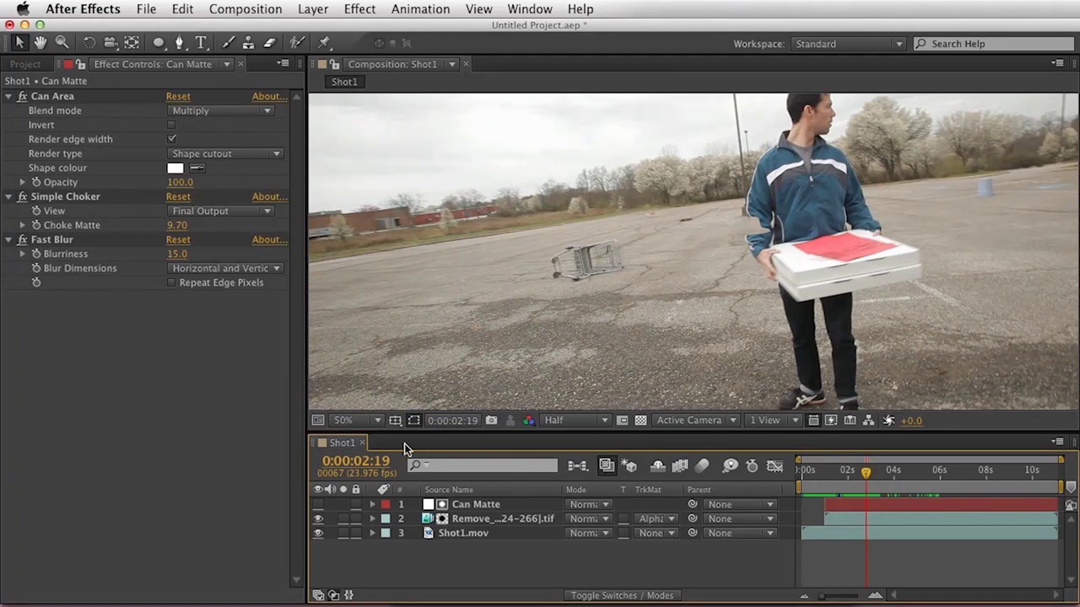
{"action": "key", "text": "Page_Up"}
{"action": "key", "text": "Page_Down"}
{"action": "key", "text": "Page_Down"}
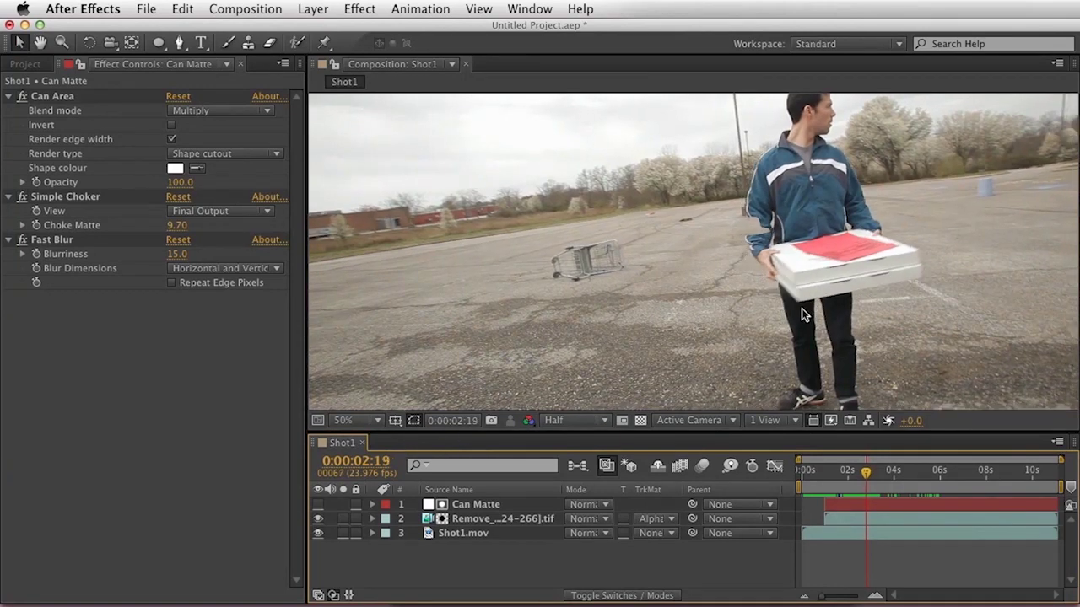
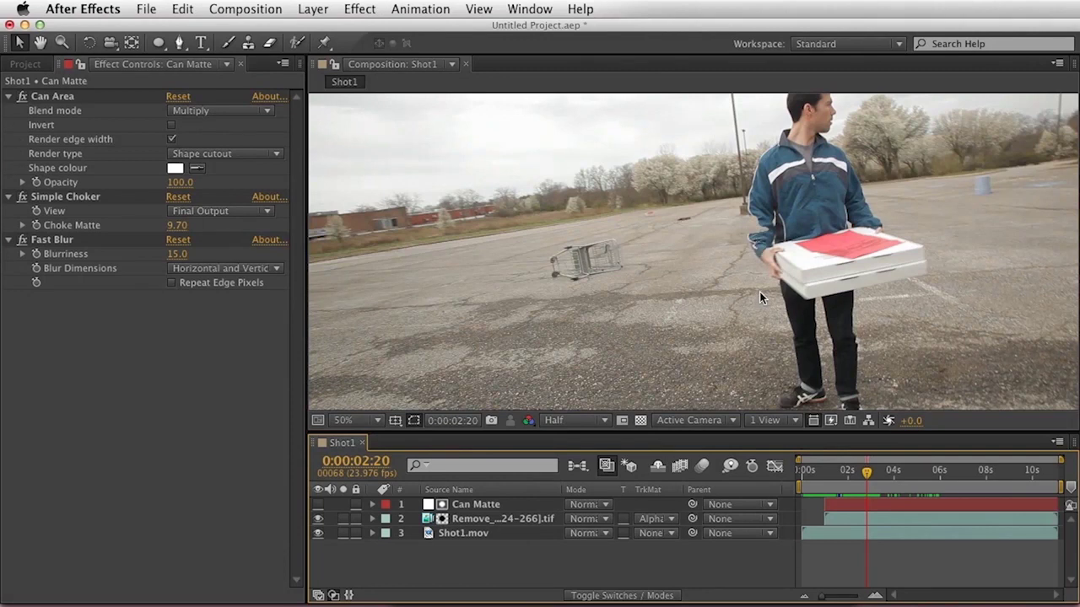
{"action": "key", "text": "shift+1"}
{"action": "key", "text": "space"}
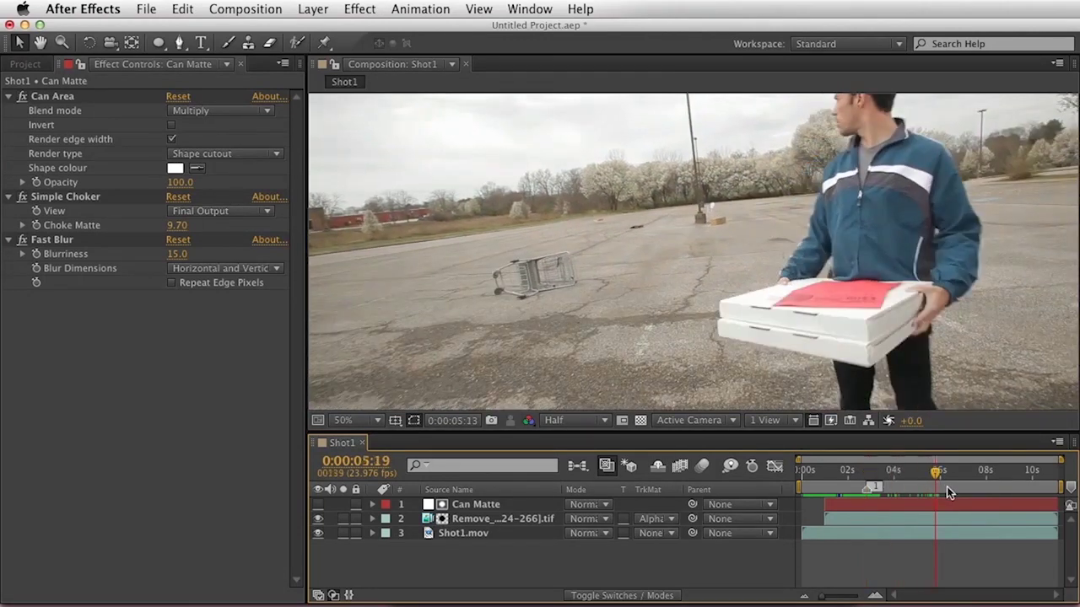
{"action": "key", "text": "space"}
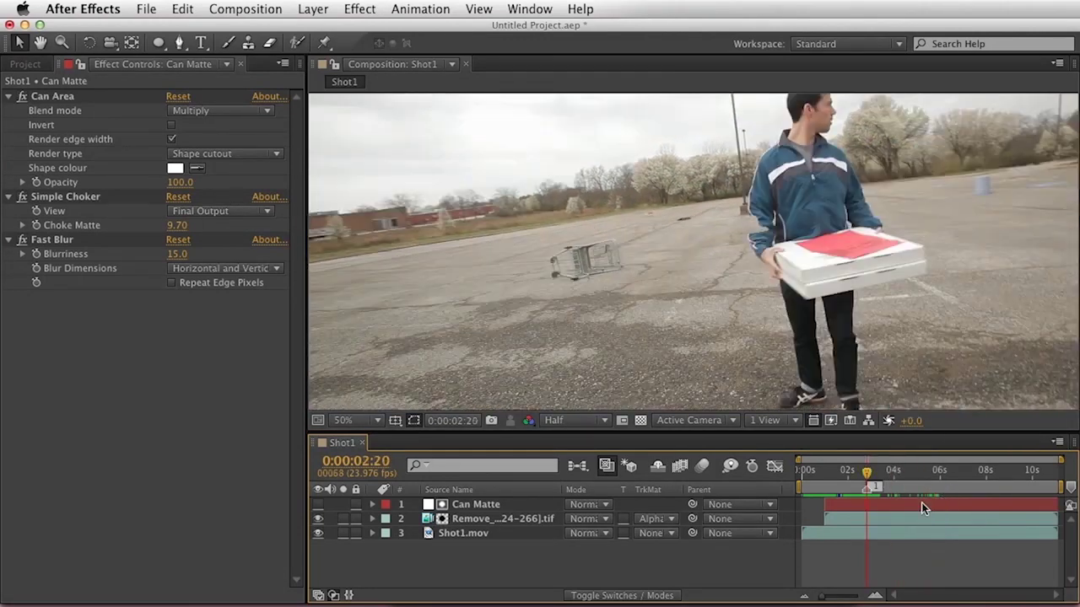
{"action": "double_click", "coordinate": [872, 494]}
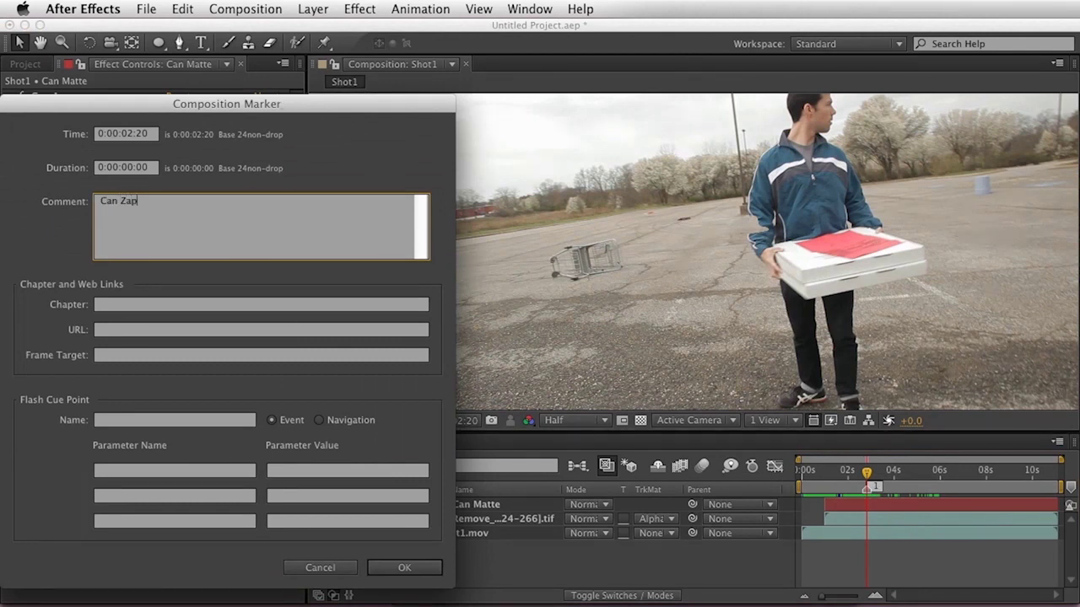
{"action": "key", "text": "Return"}
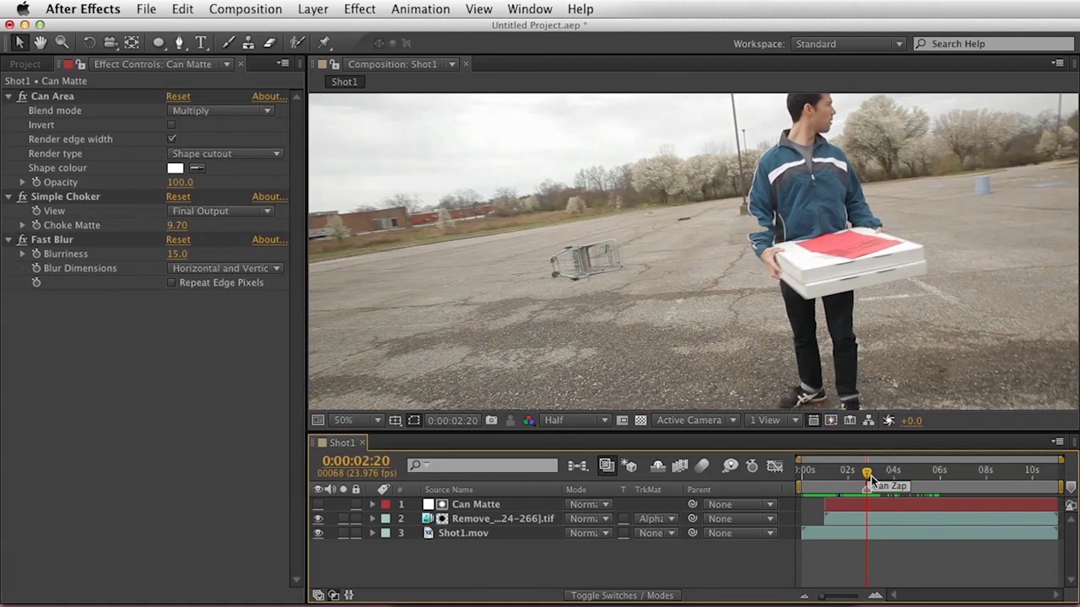
Trim the start of the Can Matte and Remove_Shot1 layers to 0:00:02:20 and scrub across the cut
{"action": "left_click", "coordinate": [826, 518]}
{"action": "left_click", "coordinate": [827, 504], "text": "shift"}
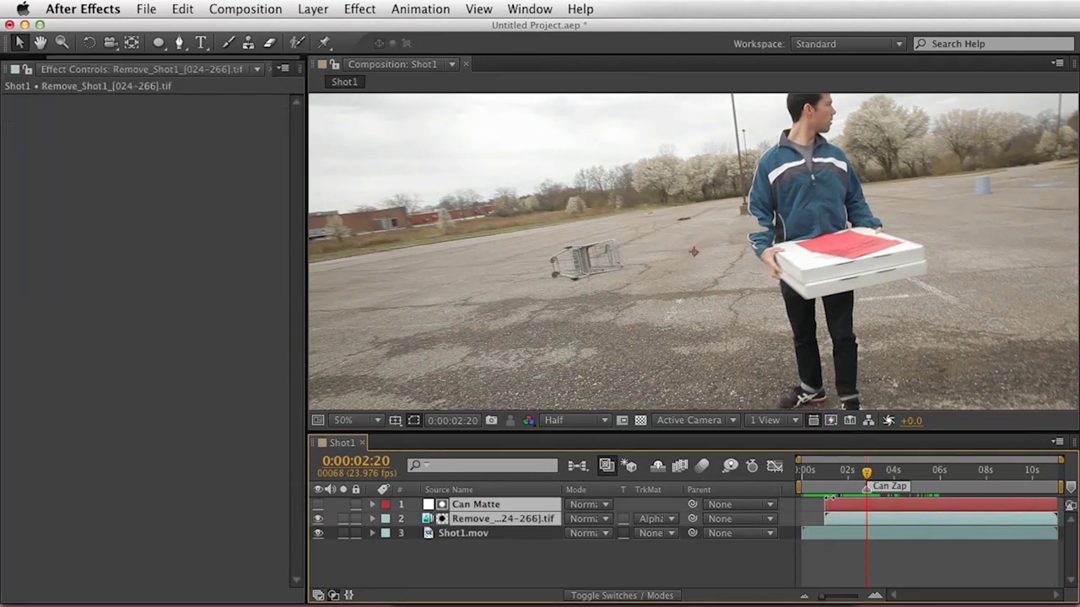
{"action": "left_click_drag", "start_coordinate": [829, 497], "coordinate": [865, 496]}
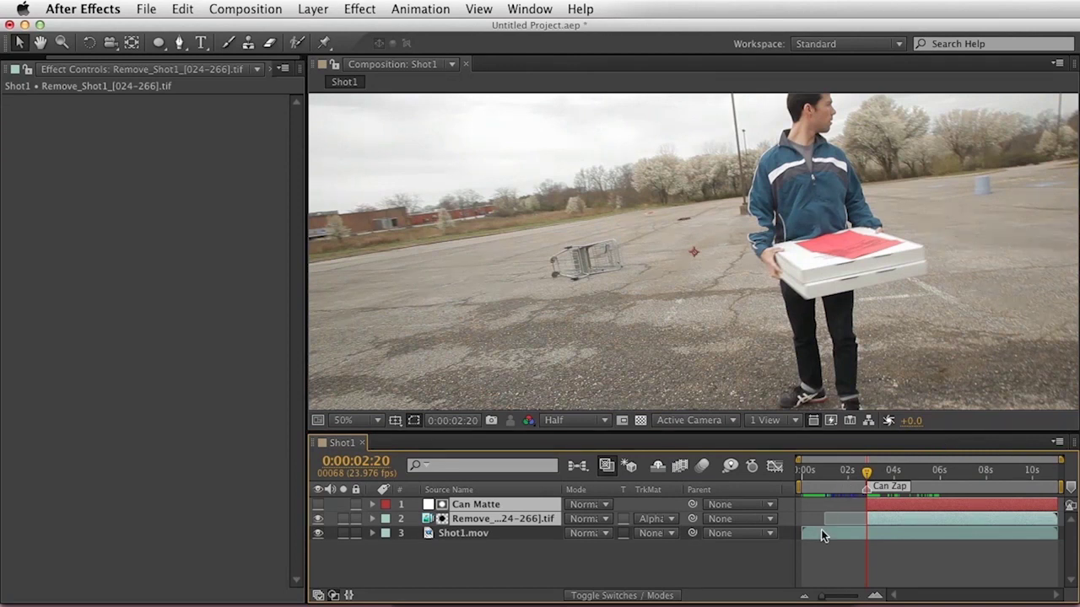
{"action": "left_click", "coordinate": [831, 556]}
{"action": "left_click_drag", "start_coordinate": [853, 476], "coordinate": [873, 507]}
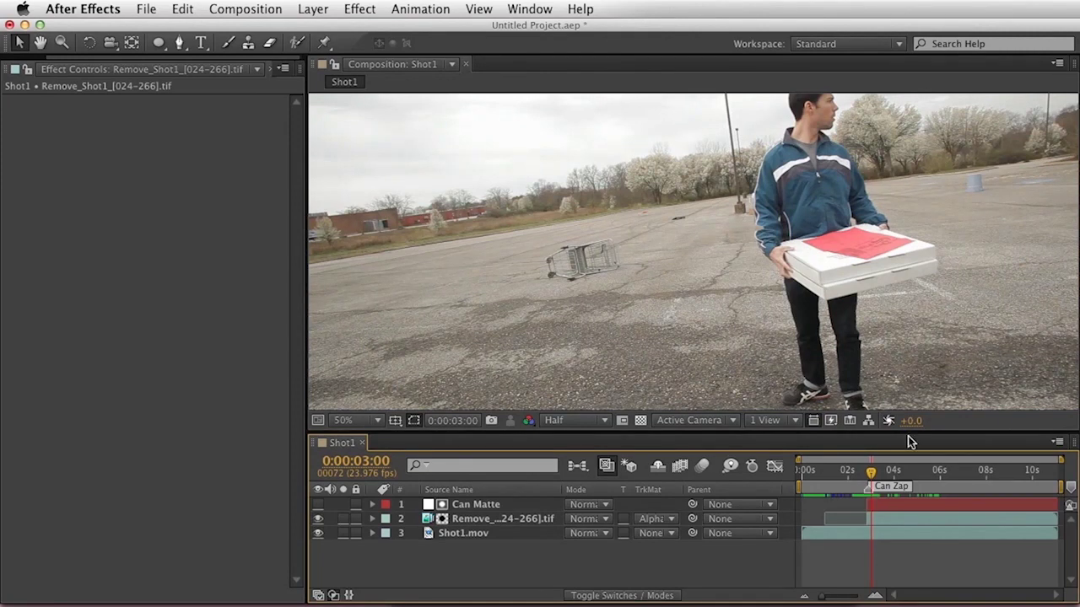
Trim the start of both Can Matte and Remove_Shot1 one frame further to 0:00:02:21 and scrub through the transition
{"action": "key", "text": "Page_Up"}
{"action": "key", "text": "Page_Up"}
{"action": "key", "text": "Page_Up"}
{"action": "key", "text": "Page_Up"}
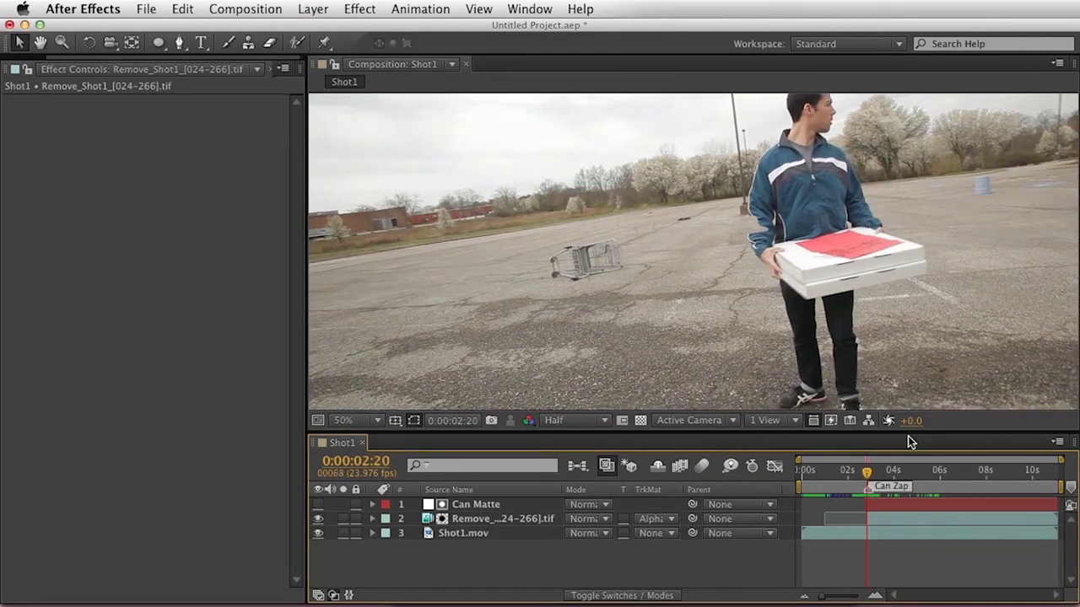
{"action": "key", "text": "equal"}
{"action": "key", "text": "equal"}
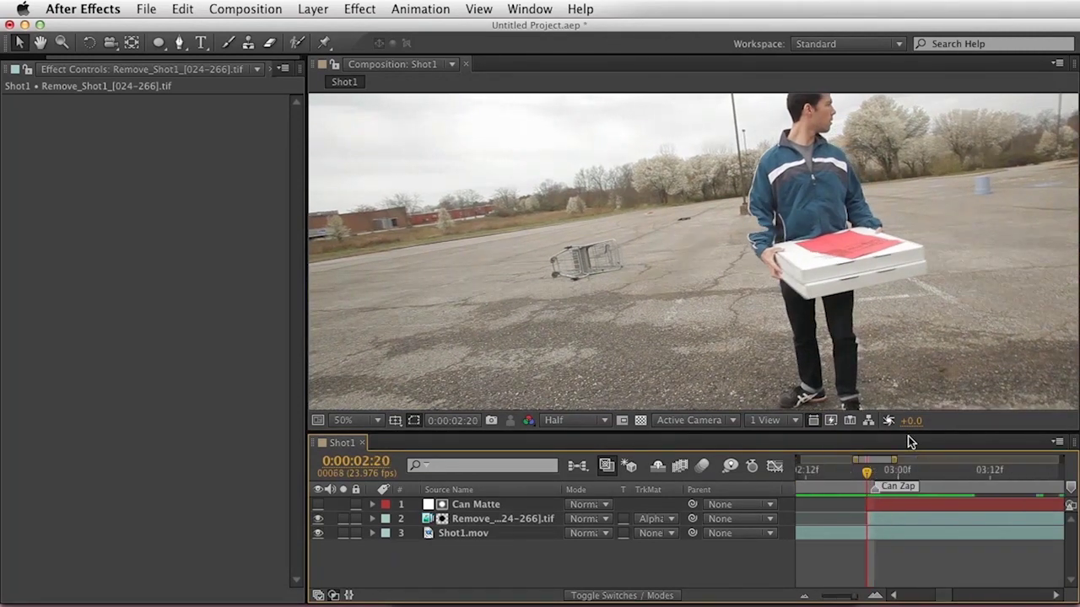
{"action": "left_click", "coordinate": [867, 505]}
{"action": "left_click_drag", "start_coordinate": [869, 504], "coordinate": [875, 522]}
{"action": "key", "text": "Page_Down"}
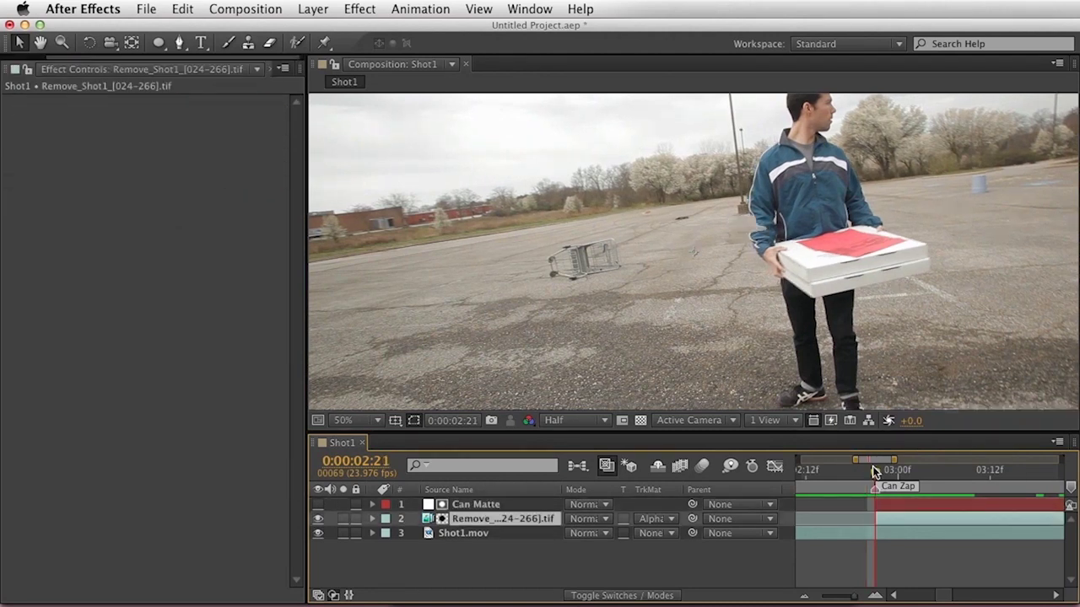
{"action": "left_click_drag", "start_coordinate": [840, 473], "coordinate": [796, 475]}
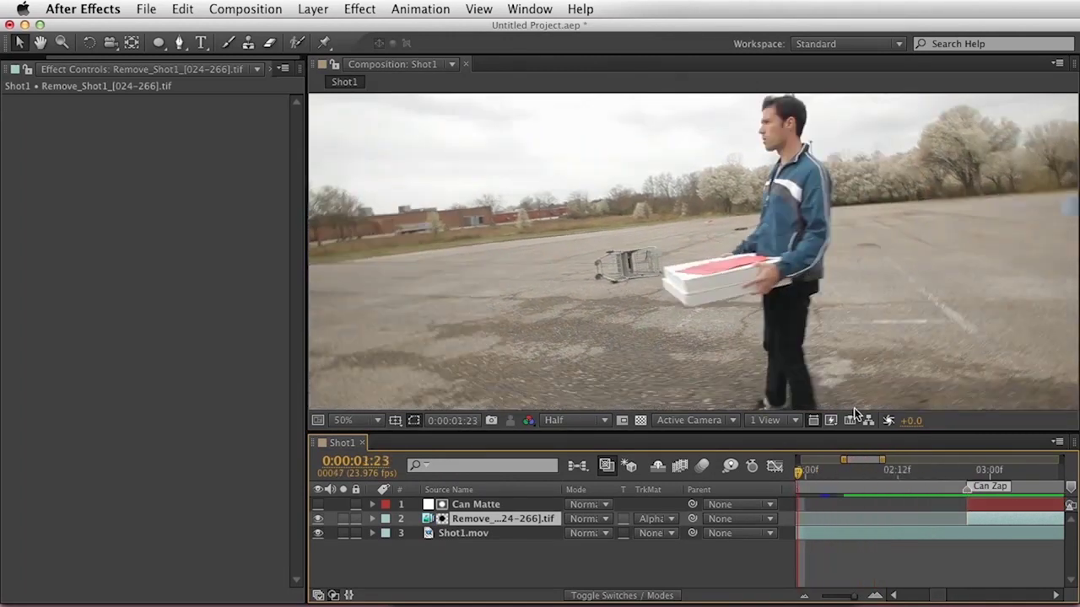
{"action": "key", "text": "minus"}
{"action": "left_click_drag", "start_coordinate": [865, 474], "coordinate": [907, 489]}
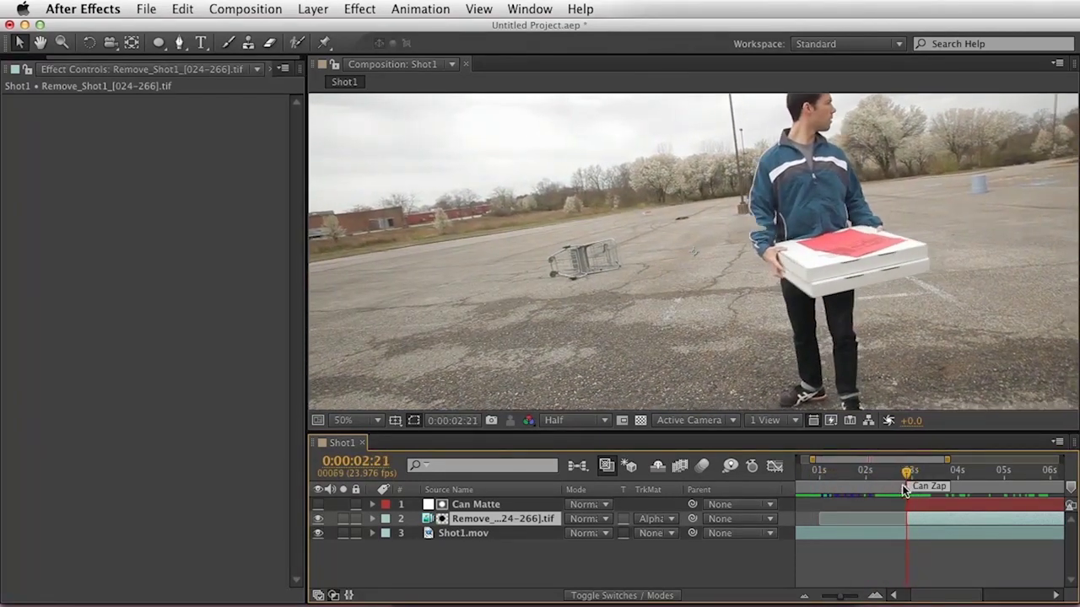
Send the Shot1.mov layer to mocha AE, postpone registration, and create the Shot1 project with frame range 0 to 266
{"action": "left_click", "coordinate": [785, 392]}
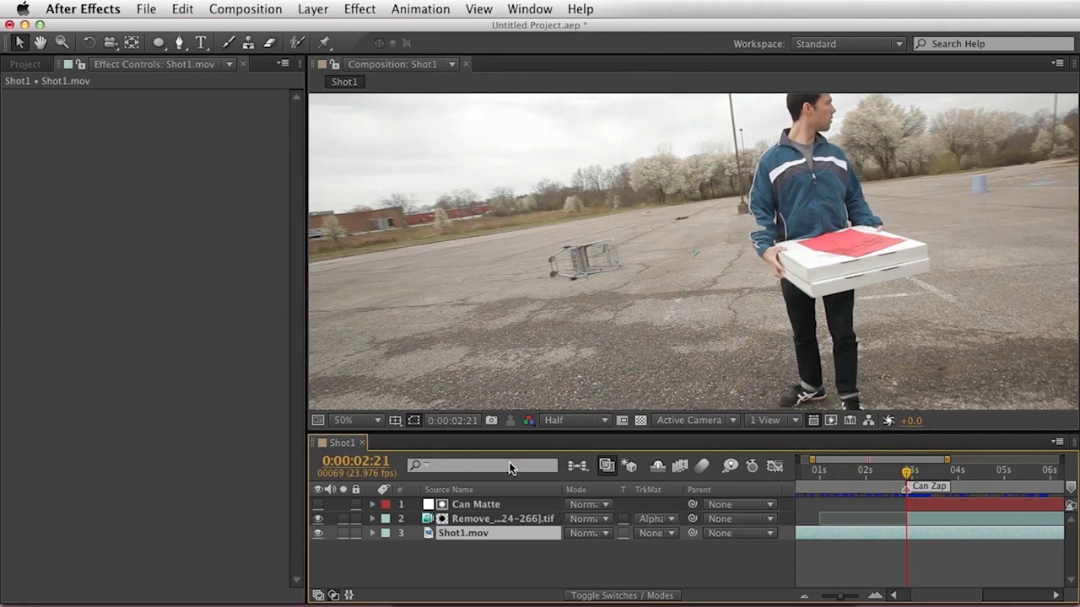
{"action": "left_click", "coordinate": [504, 560]}
{"action": "left_click", "coordinate": [369, 10]}
{"action": "mouse_move", "coordinate": [417, 5]}
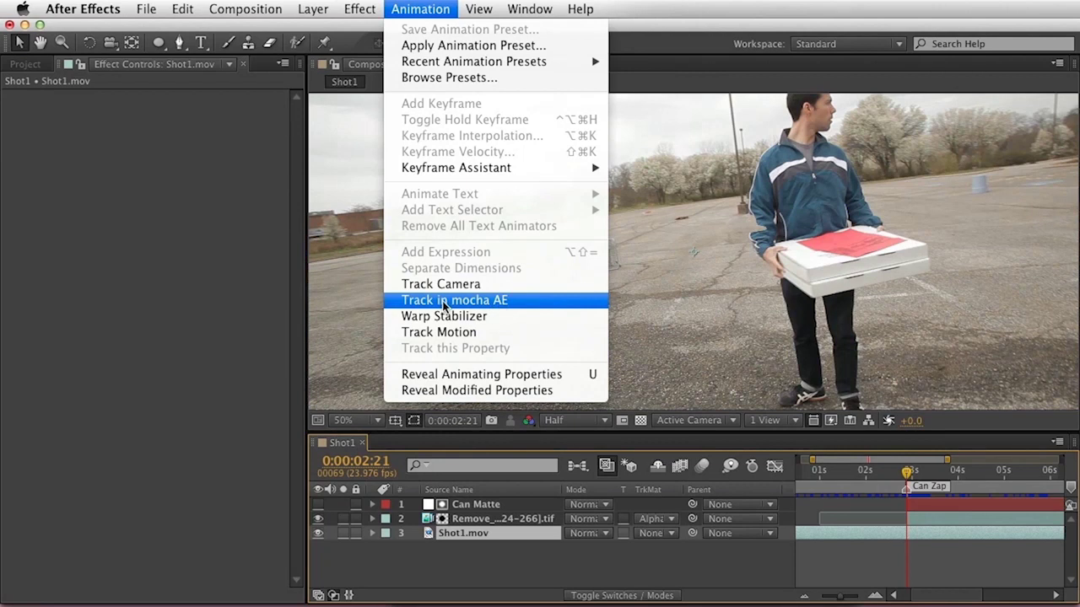
{"action": "left_click", "coordinate": [537, 307]}
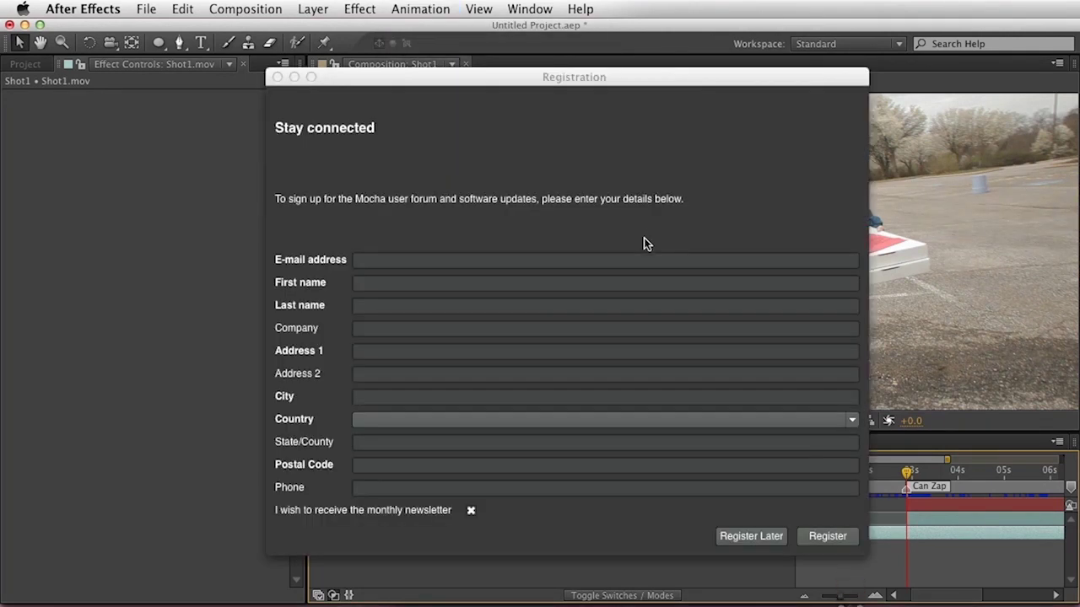
{"action": "left_click", "coordinate": [738, 531]}
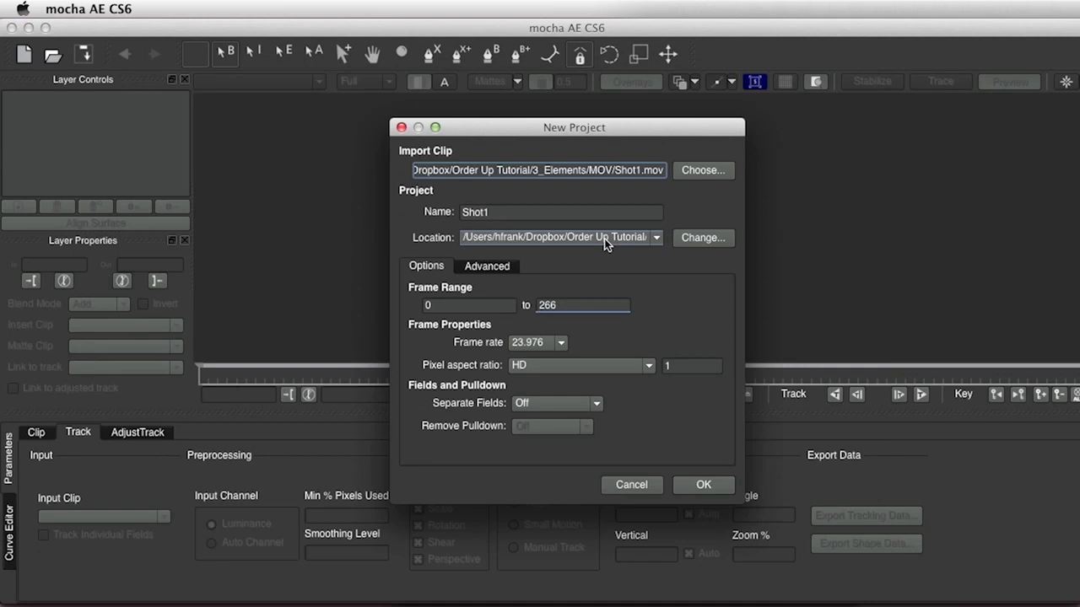
{"action": "left_click", "coordinate": [705, 486]}
{"action": "left_click", "coordinate": [617, 346]}
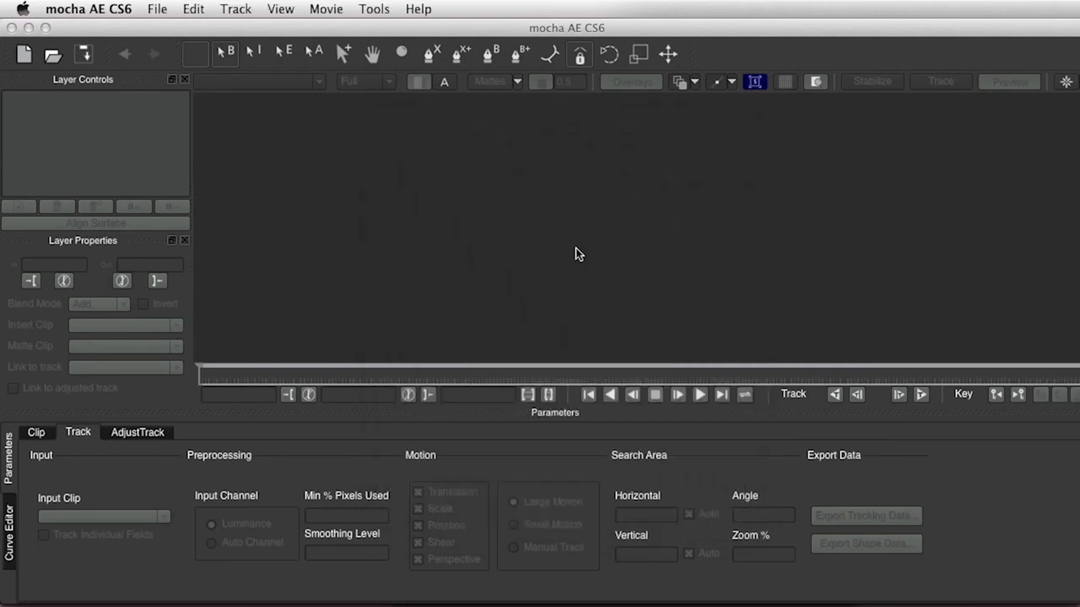
Scrub Shot1 to frame 58 and frame the pizza man's upper body and pizza boxes in the viewer
{"action": "mouse_move", "coordinate": [398, 372]}
{"action": "left_mouse_down"}
{"action": "mouse_move", "coordinate": [375, 373]}
{"action": "mouse_move", "coordinate": [444, 374]}
{"action": "mouse_move", "coordinate": [416, 378]}
{"action": "left_mouse_up"}
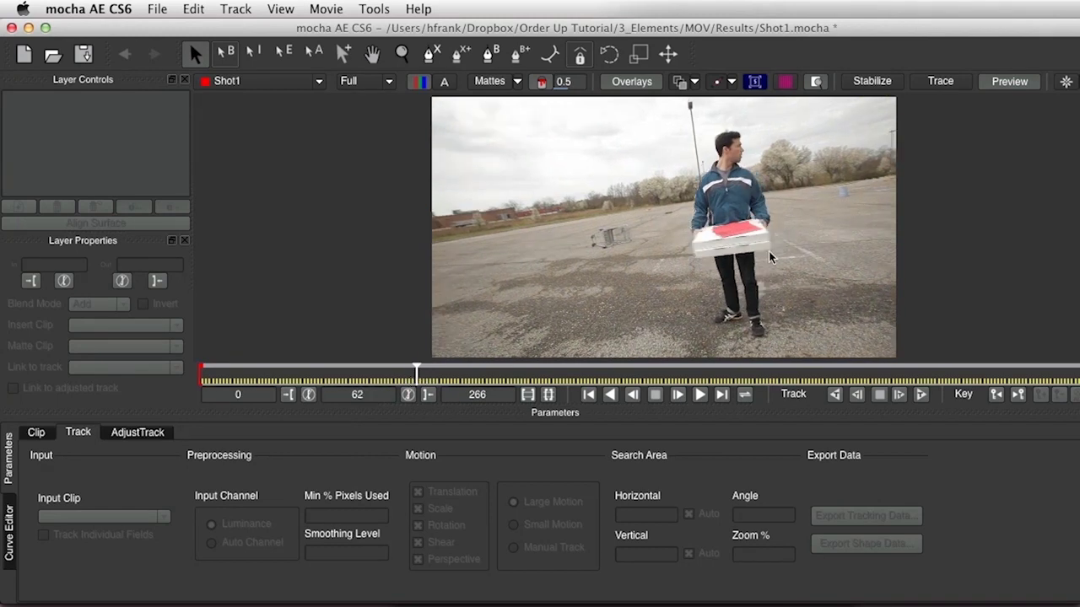
{"action": "key", "text": "z"}
{"action": "left_click_drag", "start_coordinate": [763, 275], "coordinate": [785, 216]}
{"action": "key", "text": "x"}
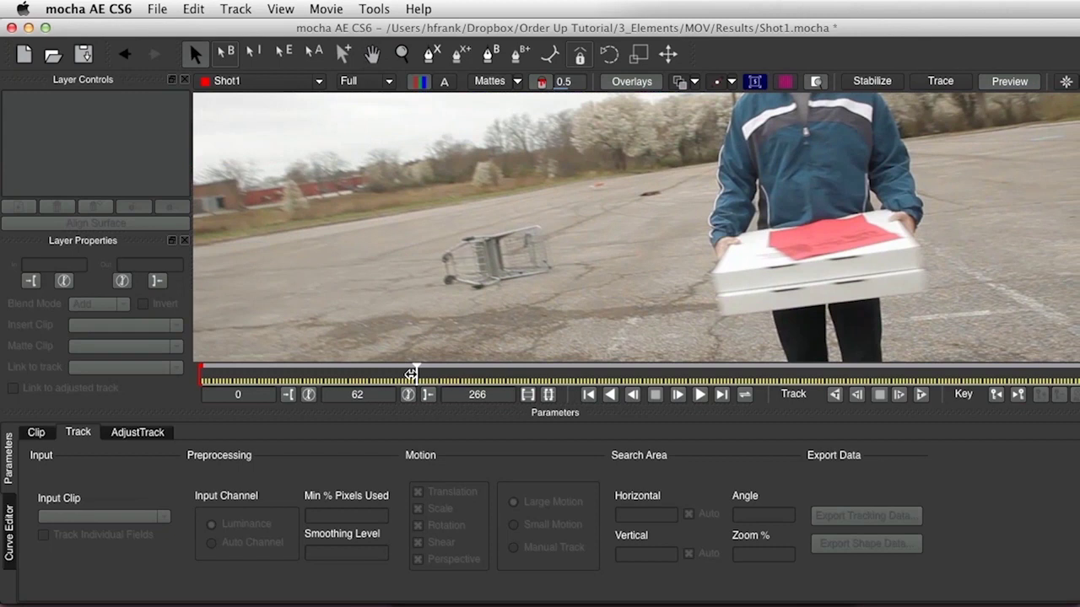
{"action": "mouse_move", "coordinate": [417, 374]}
{"action": "left_mouse_down"}
{"action": "mouse_move", "coordinate": [429, 374]}
{"action": "mouse_move", "coordinate": [416, 374]}
{"action": "left_mouse_up"}
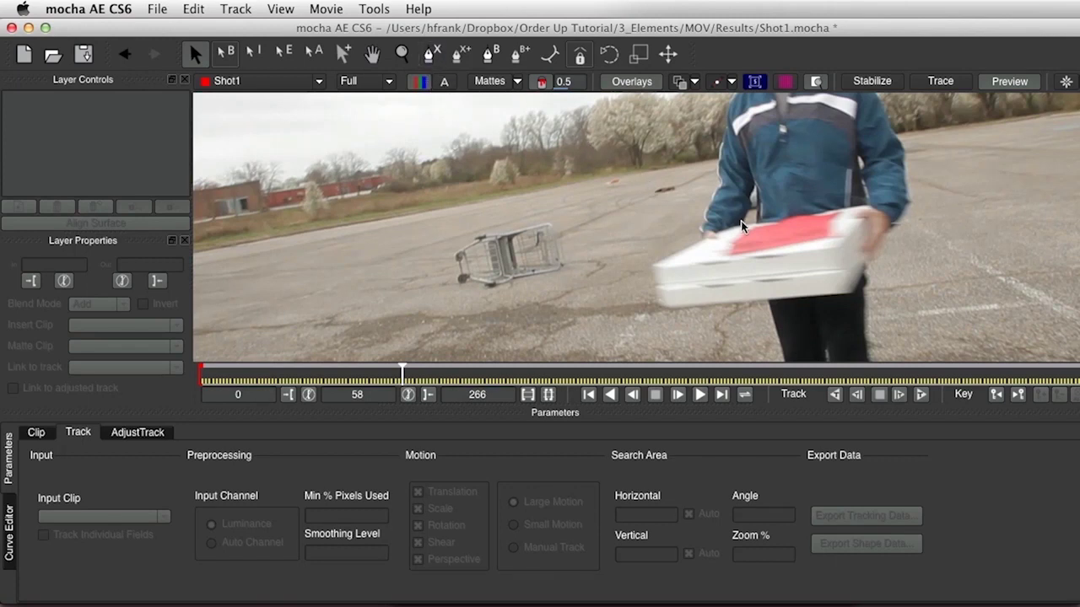
{"action": "key", "text": "x"}
{"action": "left_click_drag", "start_coordinate": [798, 156], "coordinate": [779, 245]}
{"action": "key", "text": "z"}
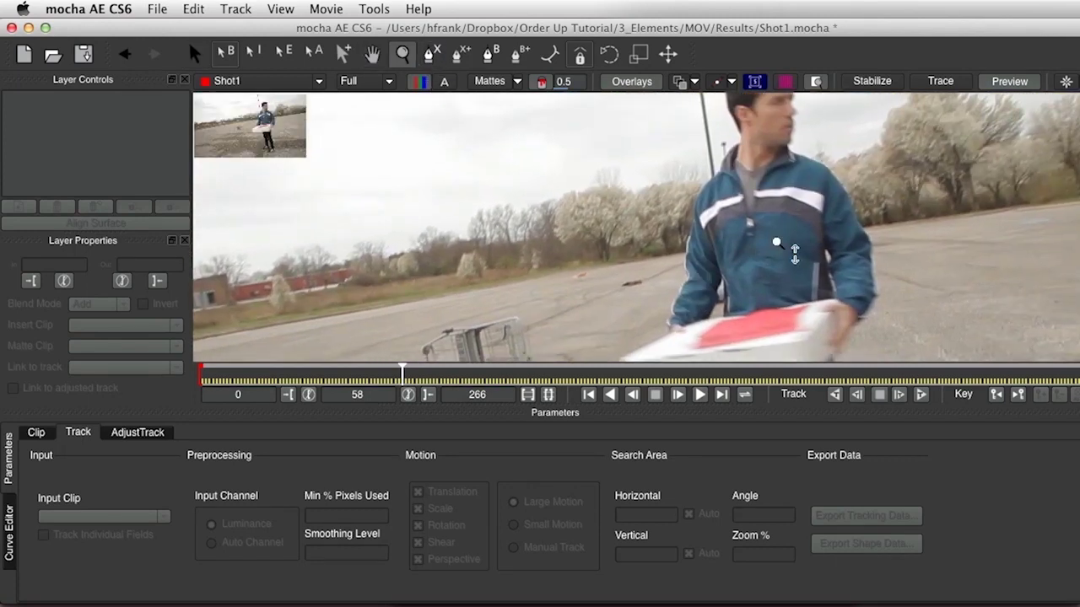
{"action": "left_click_drag", "start_coordinate": [633, 253], "coordinate": [386, 342]}
{"action": "key", "text": "x"}
{"action": "left_click_drag", "start_coordinate": [719, 172], "coordinate": [709, 148]}
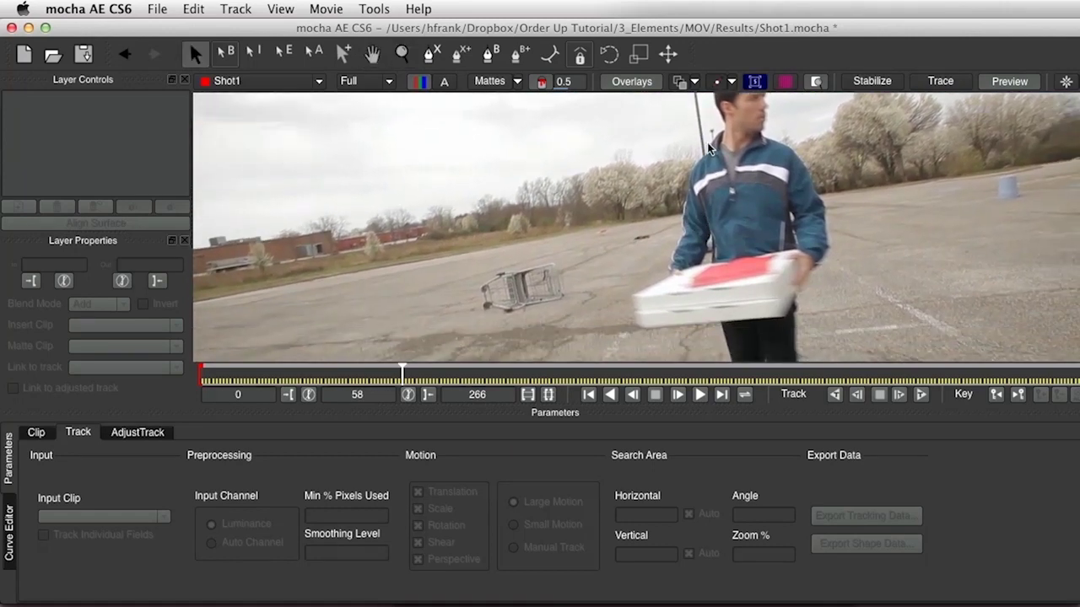
Draw a closed X-spline around the pizza man's torso, running from his neck to the upper edge of the pizza boxes
{"action": "left_click", "coordinate": [430, 54]}
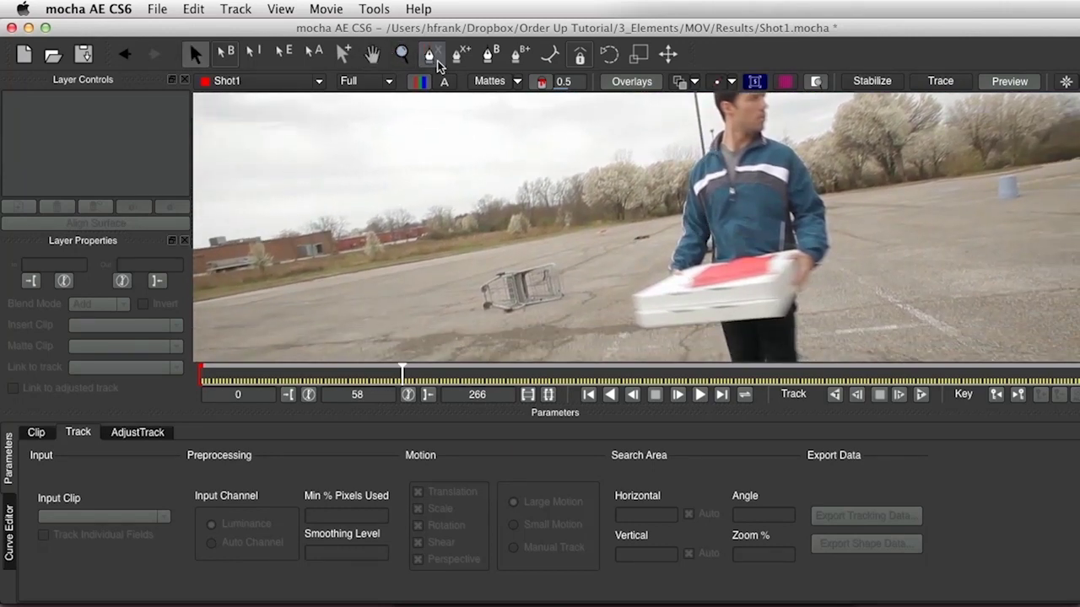
{"action": "left_click", "coordinate": [706, 145]}
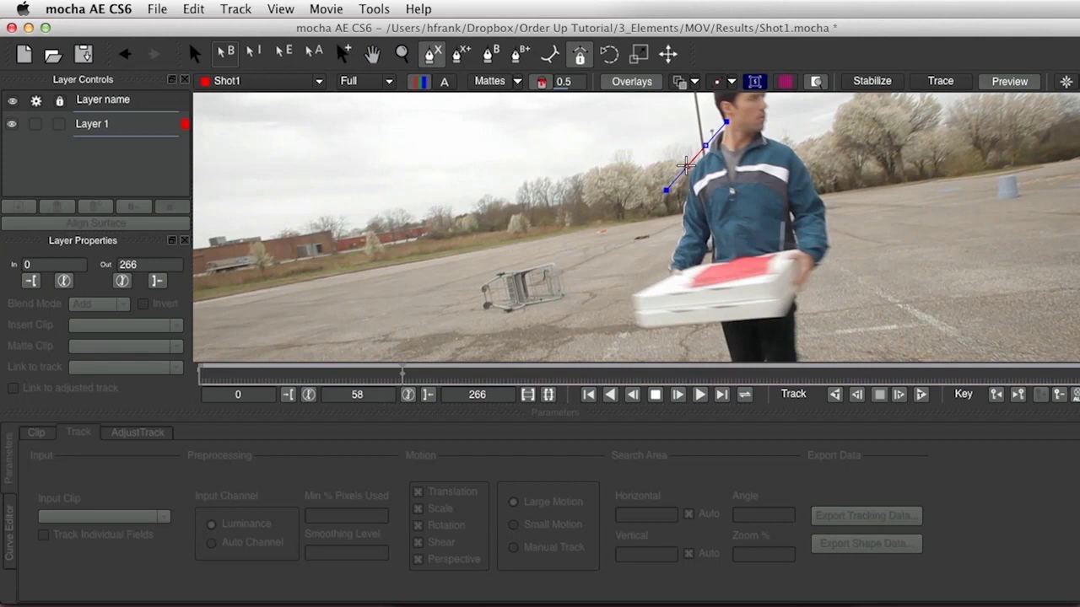
{"action": "left_click", "coordinate": [687, 165]}
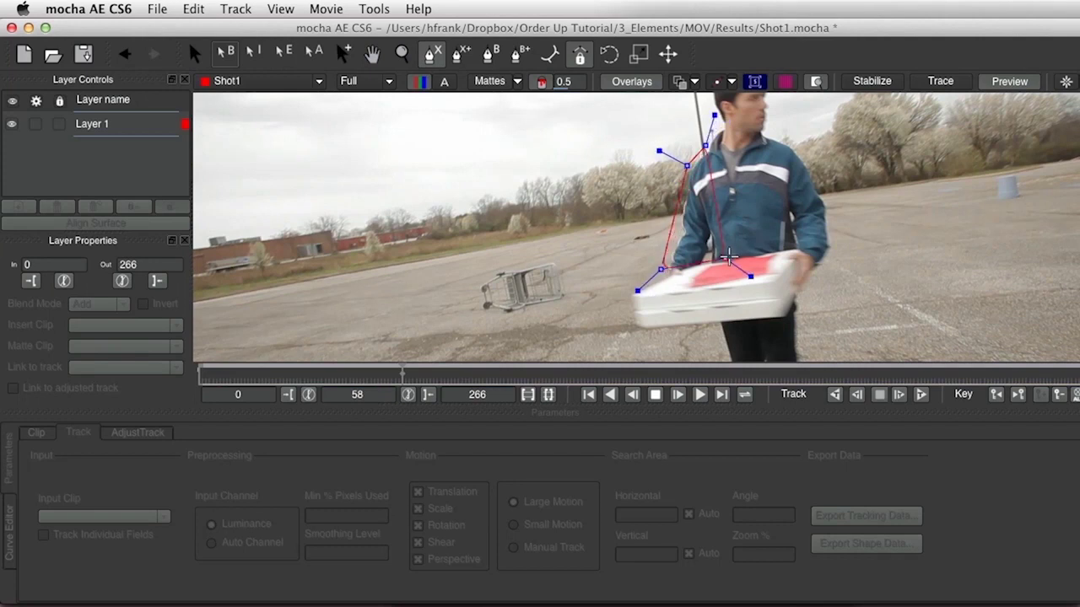
{"action": "left_click", "coordinate": [762, 248]}
{"action": "left_click", "coordinate": [842, 241]}
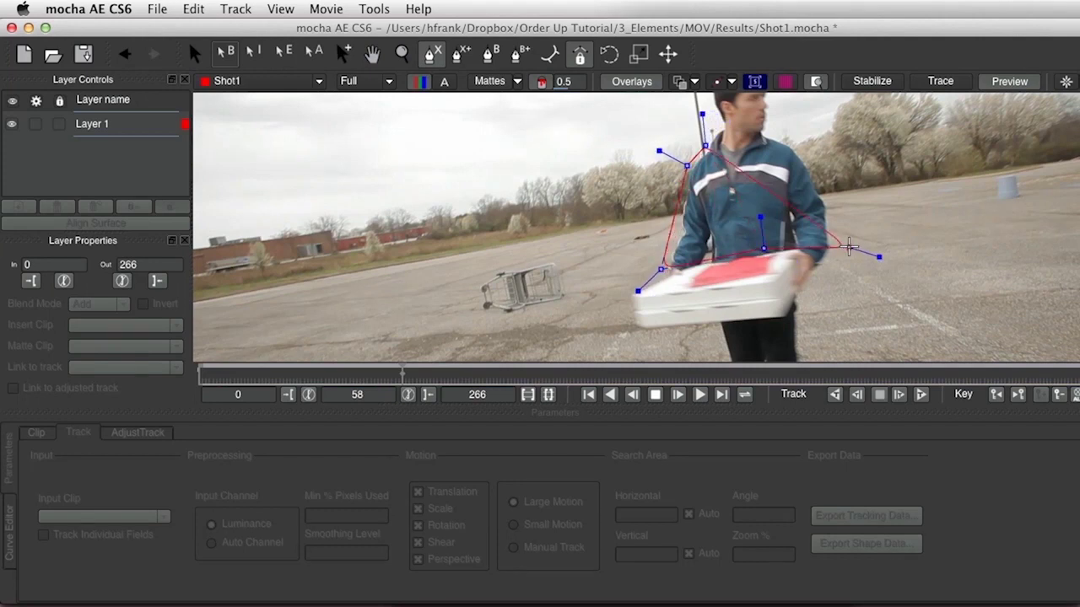
{"action": "left_click", "coordinate": [834, 183]}
{"action": "left_click", "coordinate": [804, 136]}
{"action": "left_click", "coordinate": [768, 132]}
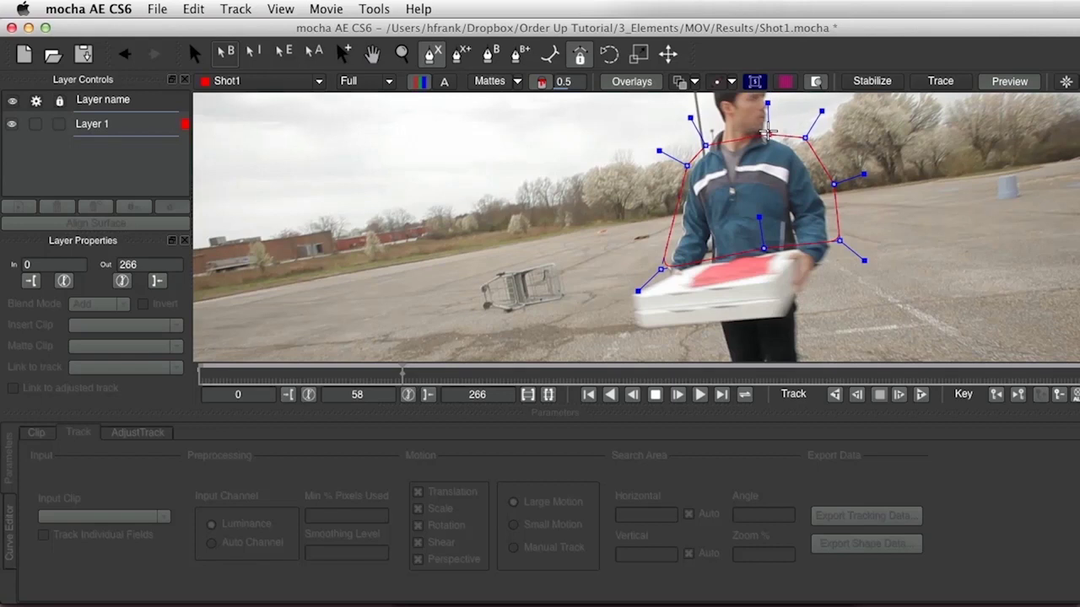
{"action": "left_click", "coordinate": [705, 144]}
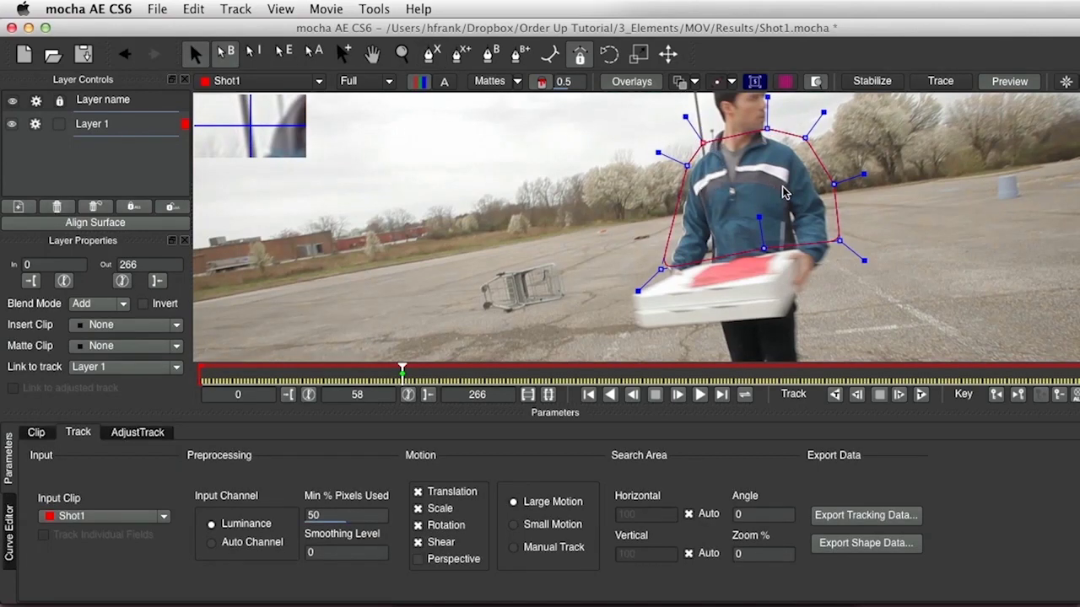
Pull the spline points along the man's bucket-side sleeve, shoulder and neck closer to his outline
{"action": "left_click_drag", "start_coordinate": [837, 239], "coordinate": [835, 241]}
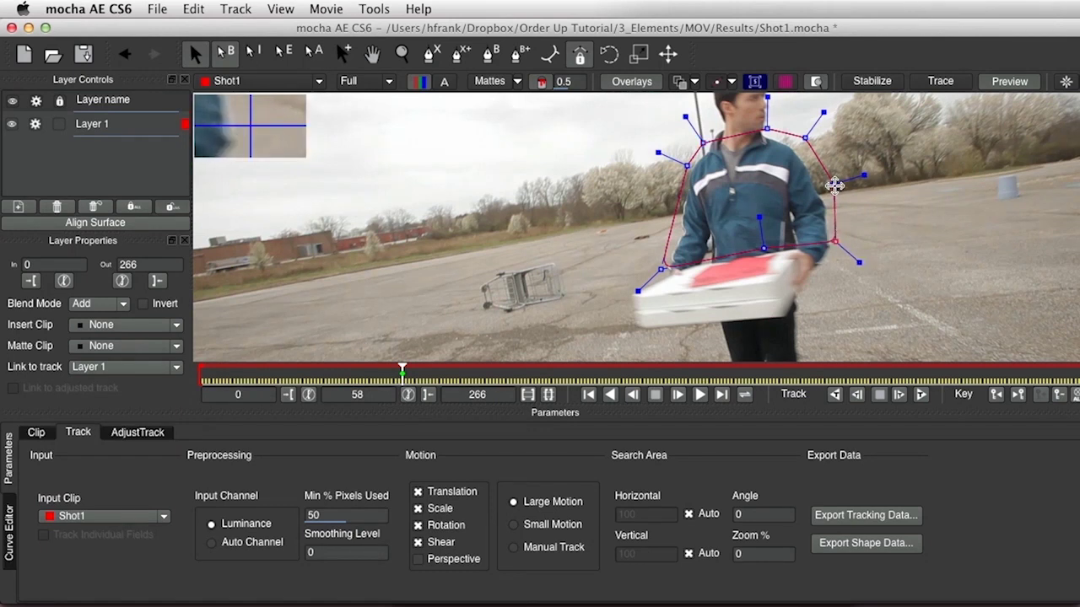
{"action": "left_click_drag", "start_coordinate": [834, 183], "coordinate": [830, 188]}
{"action": "left_click_drag", "start_coordinate": [805, 137], "coordinate": [760, 129]}
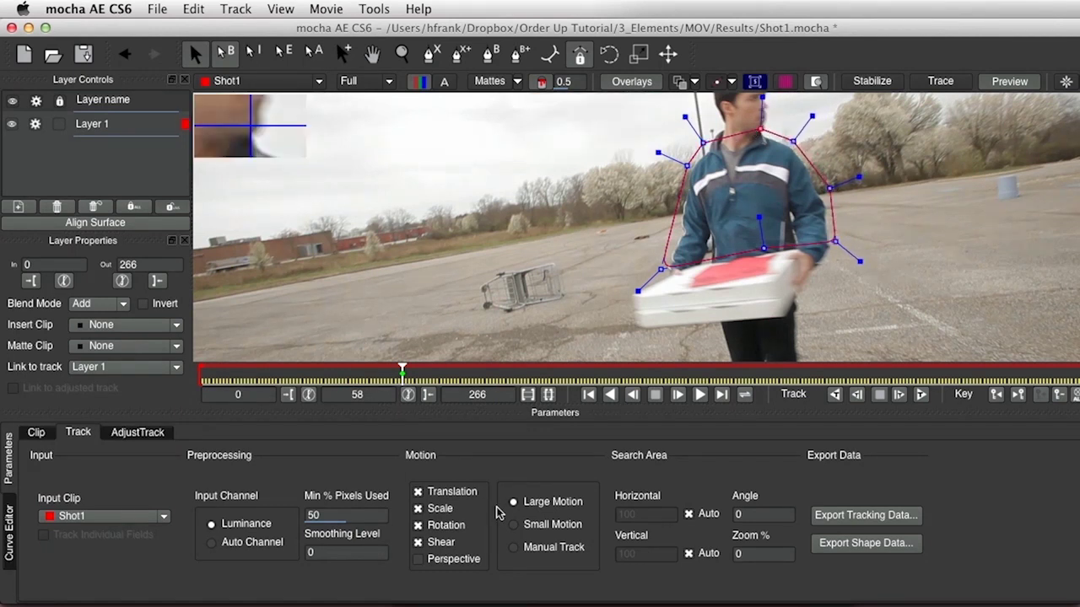
Enable Perspective motion for the layer and set Min % Pixels Used to 60
{"action": "left_click", "coordinate": [419, 560]}
{"action": "left_click", "coordinate": [329, 515]}
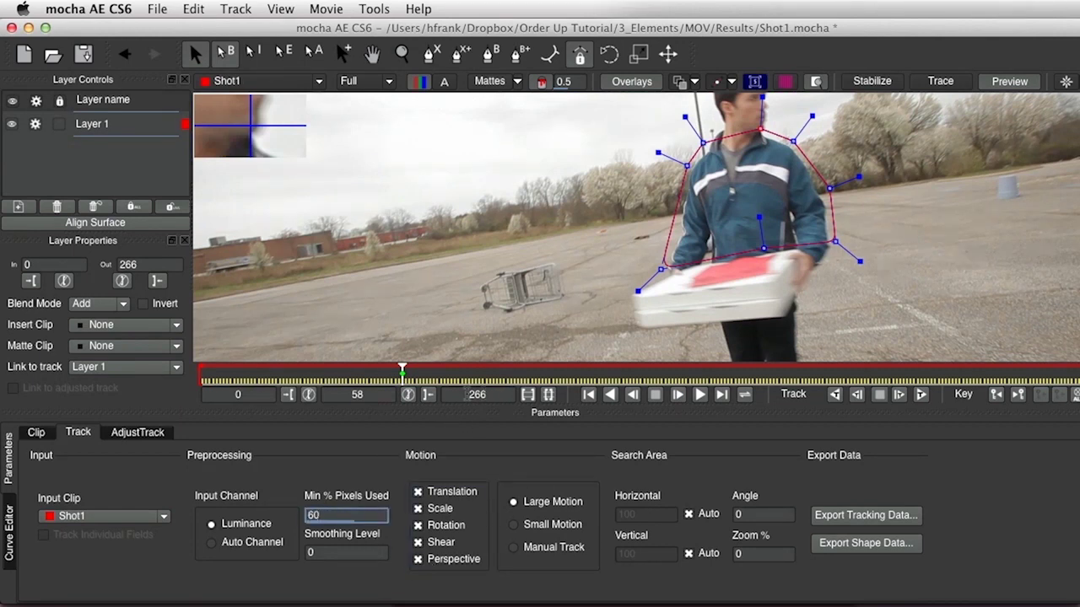
Insert a spline point beside the cart-side sleeve and fit the surrounding points more closely to the jacket
{"action": "left_click_drag", "start_coordinate": [660, 268], "coordinate": [664, 267]}
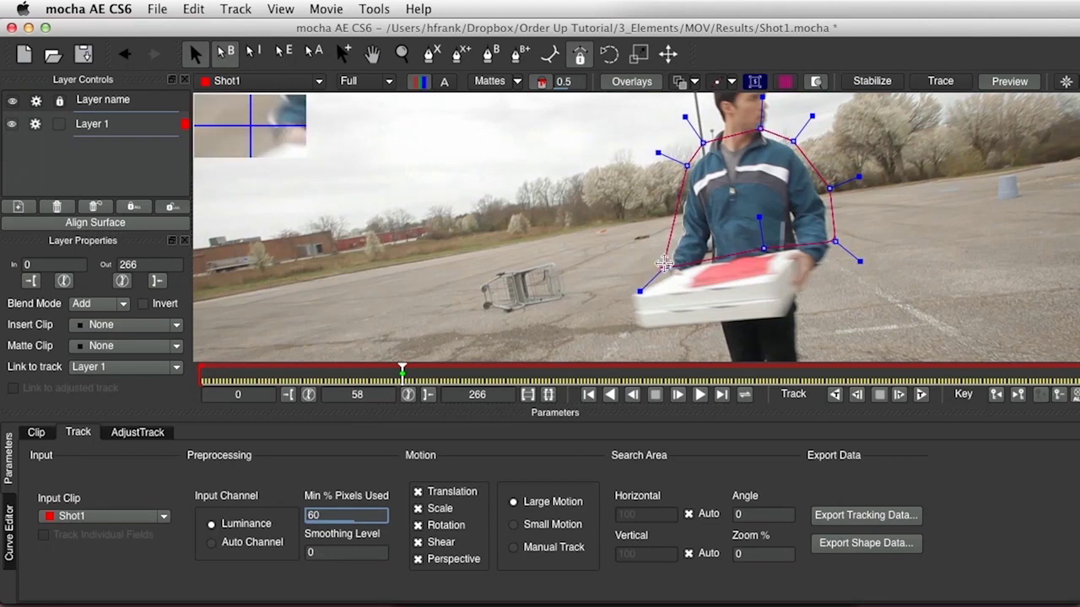
{"action": "left_click_drag", "start_coordinate": [688, 166], "coordinate": [679, 175]}
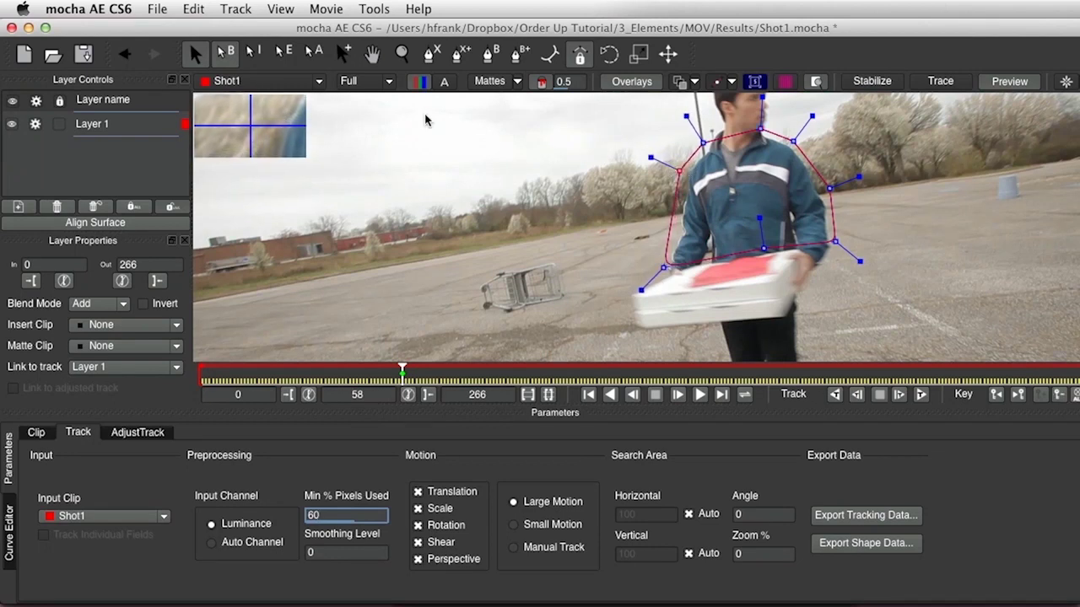
{"action": "key", "text": "g"}
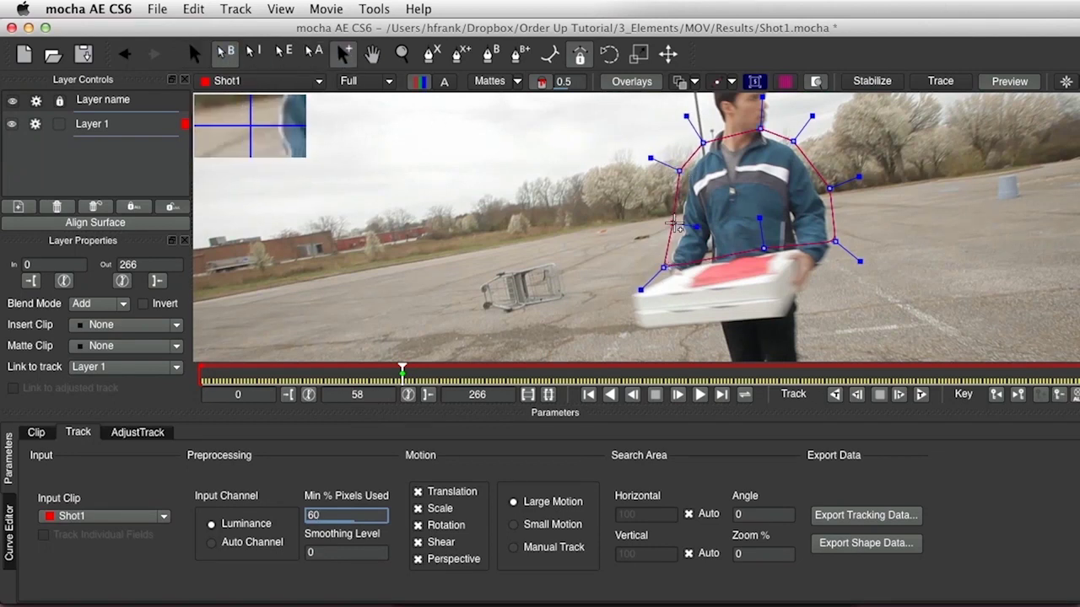
{"action": "left_click", "coordinate": [676, 221]}
{"action": "left_click_drag", "start_coordinate": [684, 171], "coordinate": [754, 131]}
{"action": "left_click_drag", "start_coordinate": [793, 141], "coordinate": [788, 141]}
{"action": "left_click_drag", "start_coordinate": [829, 188], "coordinate": [827, 188]}
{"action": "left_click_drag", "start_coordinate": [831, 239], "coordinate": [825, 242]}
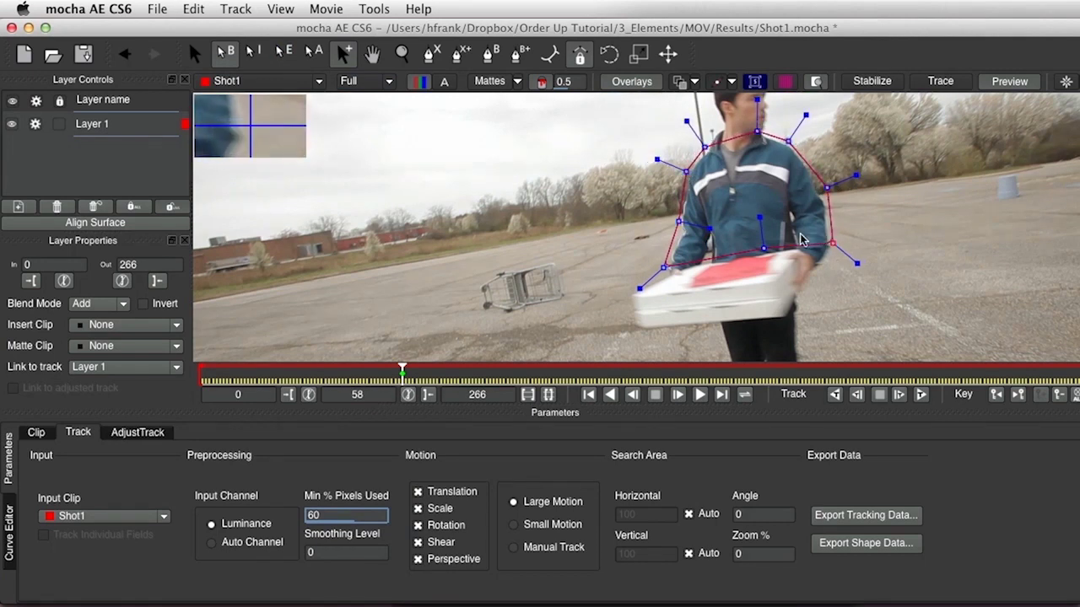
Track the layer forward one frame at a time to frame 62 and move the point near the cart-side hand inward
{"action": "left_click", "coordinate": [900, 396]}
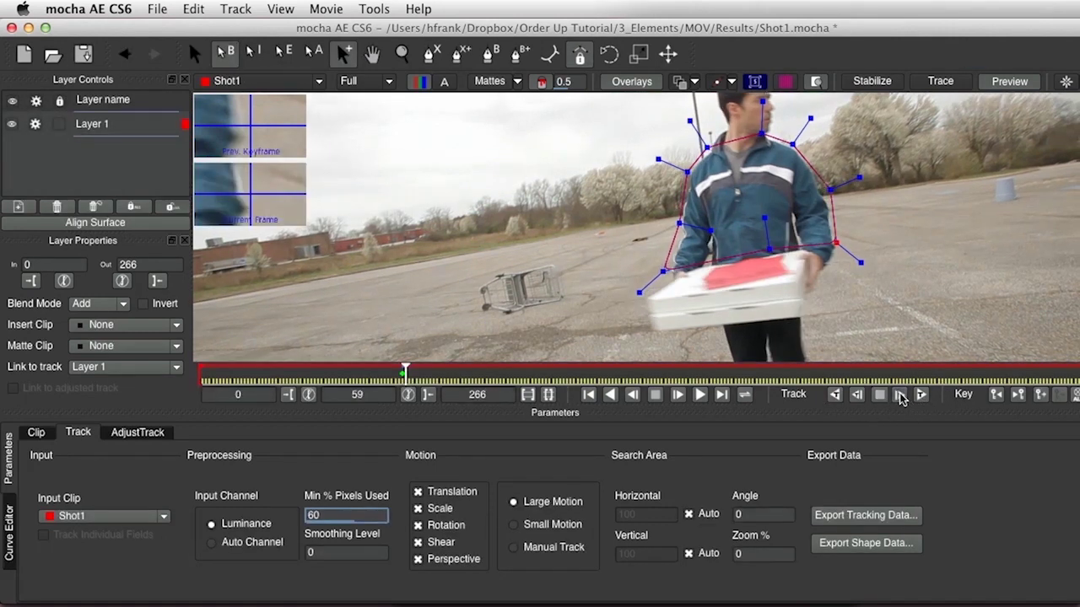
{"action": "left_click", "coordinate": [900, 396]}
{"action": "left_click", "coordinate": [901, 395]}
{"action": "left_click", "coordinate": [900, 395]}
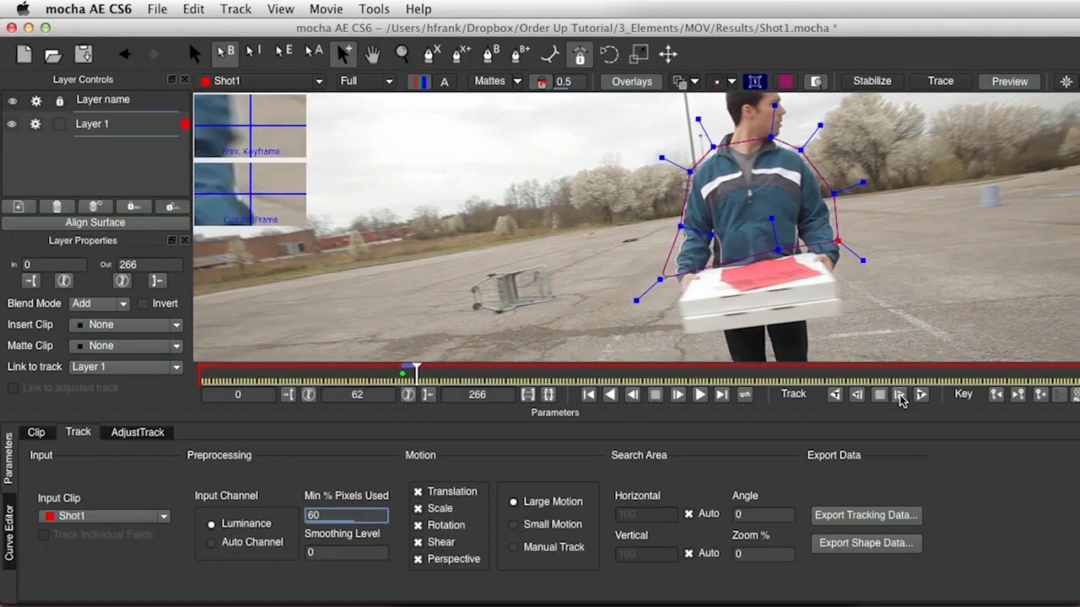
{"action": "left_click_drag", "start_coordinate": [673, 284], "coordinate": [683, 279]}
Track the layer forward frame by frame to frame 73, and scrub back to frame 62 to review the track
{"action": "left_click", "coordinate": [900, 396]}
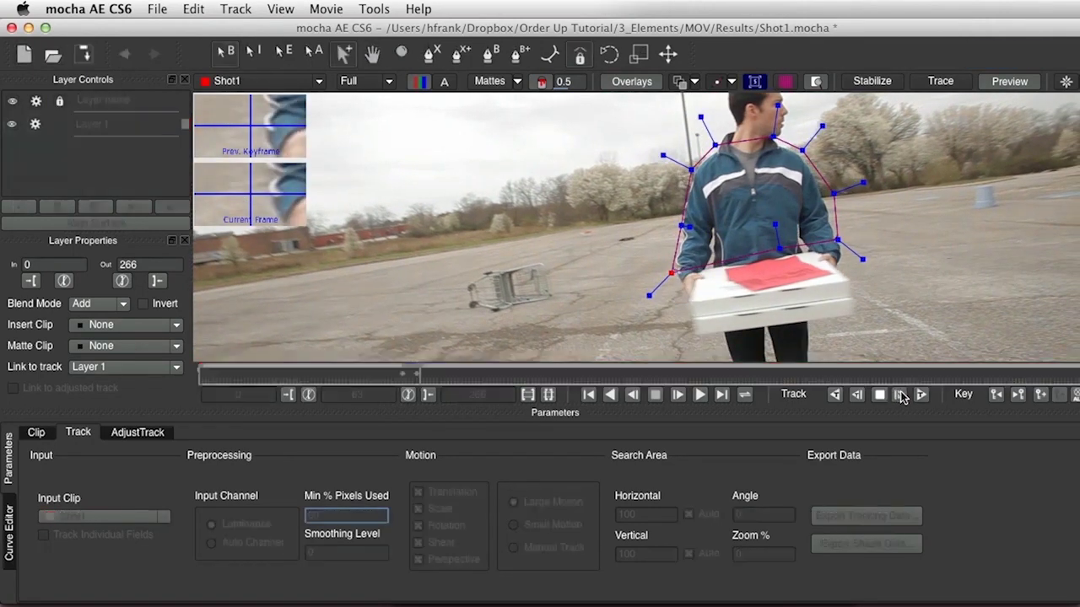
{"action": "left_click", "coordinate": [901, 396]}
{"action": "left_click", "coordinate": [901, 397]}
{"action": "left_click", "coordinate": [901, 397]}
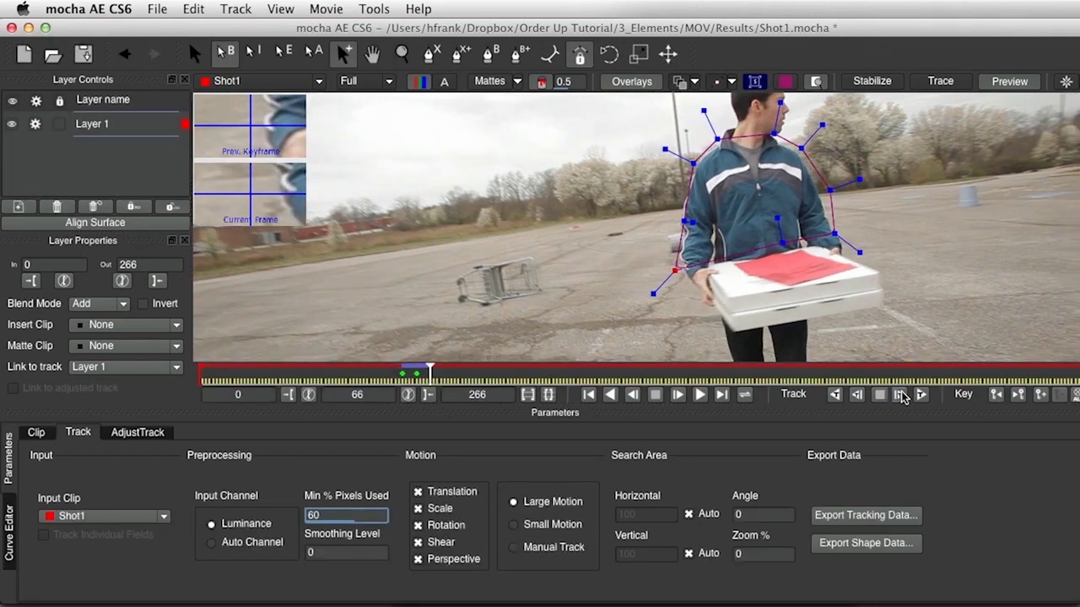
{"action": "left_click", "coordinate": [900, 397]}
{"action": "left_click", "coordinate": [901, 397]}
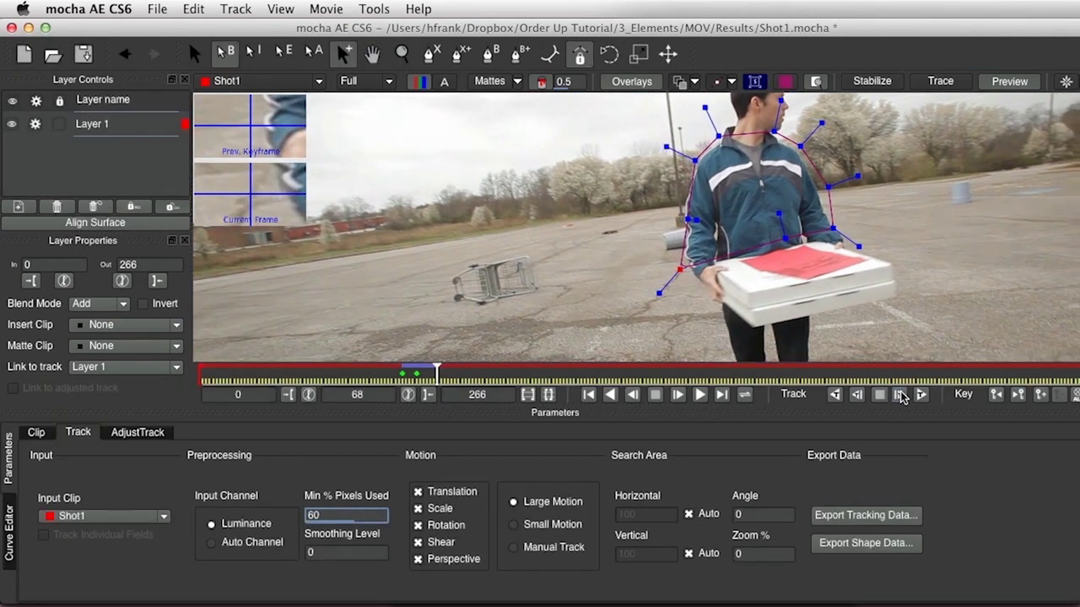
{"action": "left_click", "coordinate": [901, 396]}
{"action": "left_click", "coordinate": [901, 397]}
{"action": "left_click", "coordinate": [901, 396]}
{"action": "left_click", "coordinate": [901, 396]}
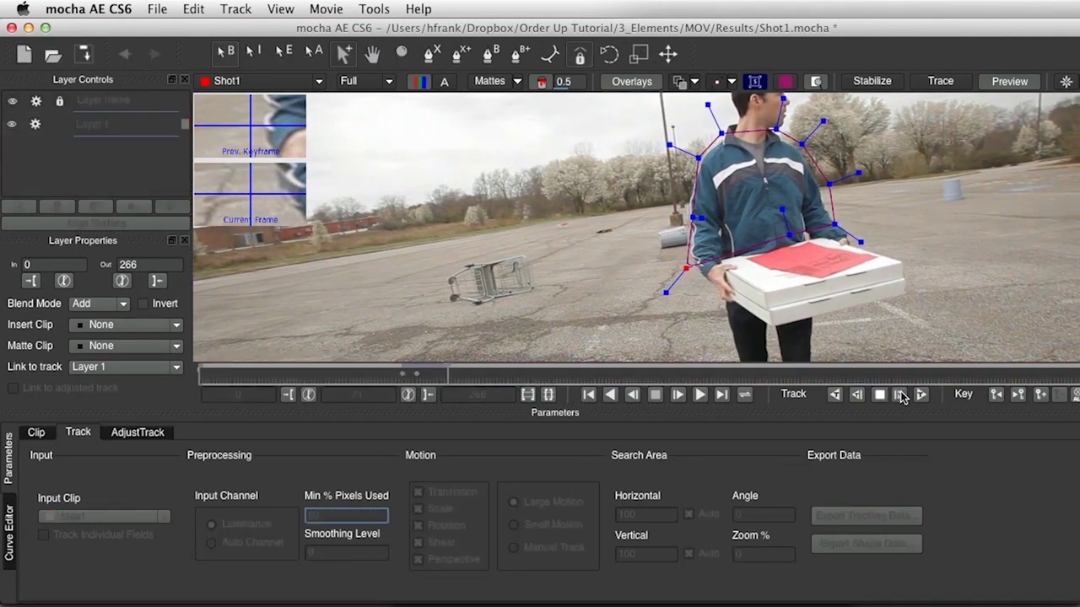
{"action": "left_click", "coordinate": [901, 397]}
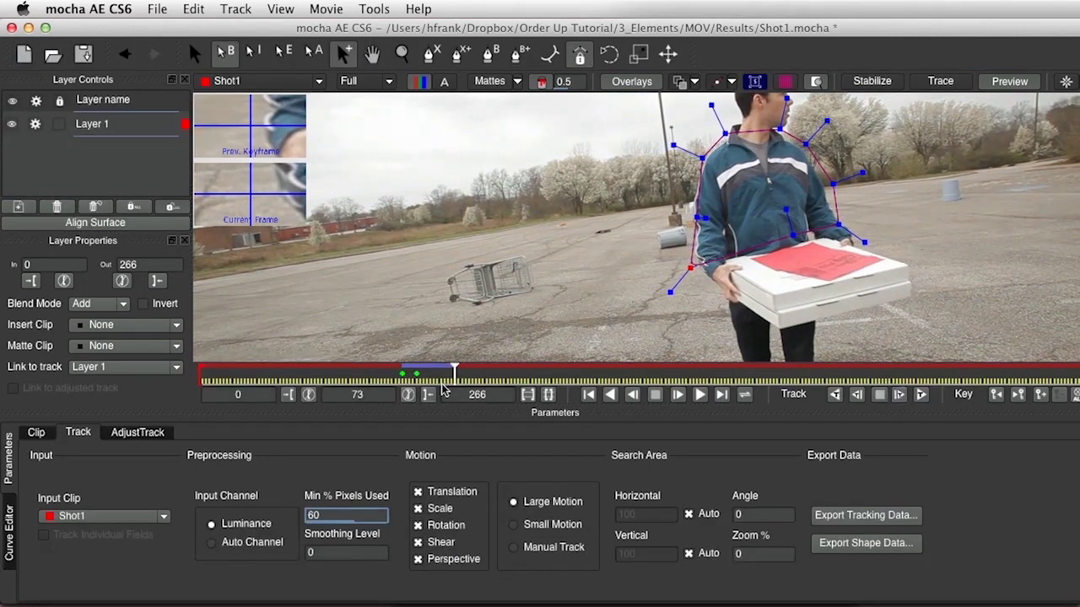
{"action": "left_click_drag", "start_coordinate": [454, 375], "coordinate": [416, 377]}
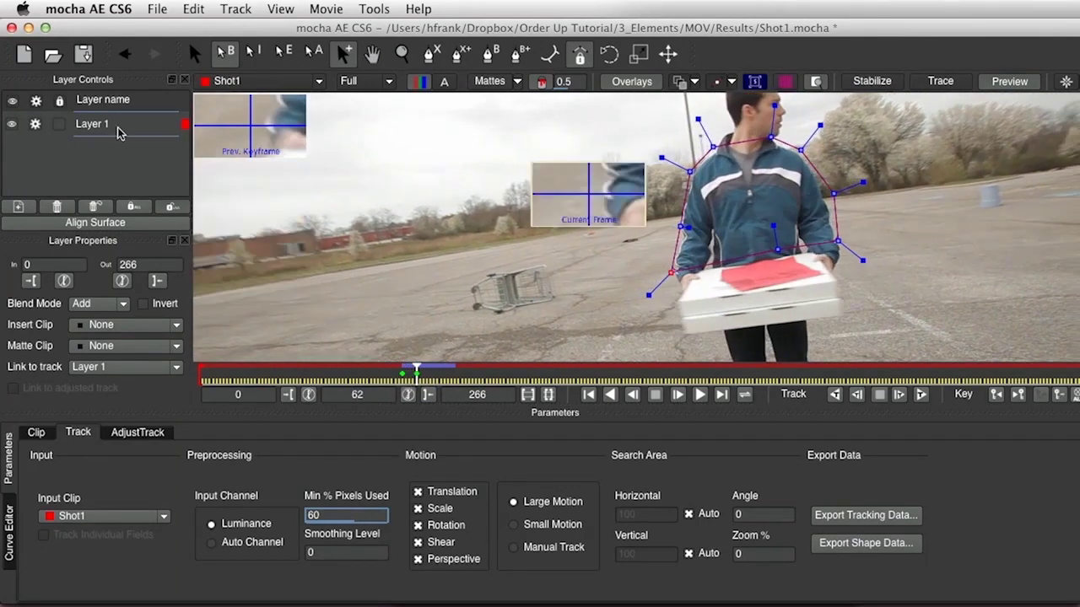
Rename Layer 1 as Track, turn off its tracking process and lock it
{"action": "double_click", "coordinate": [119, 132]}
{"action": "type", "text": "T"}
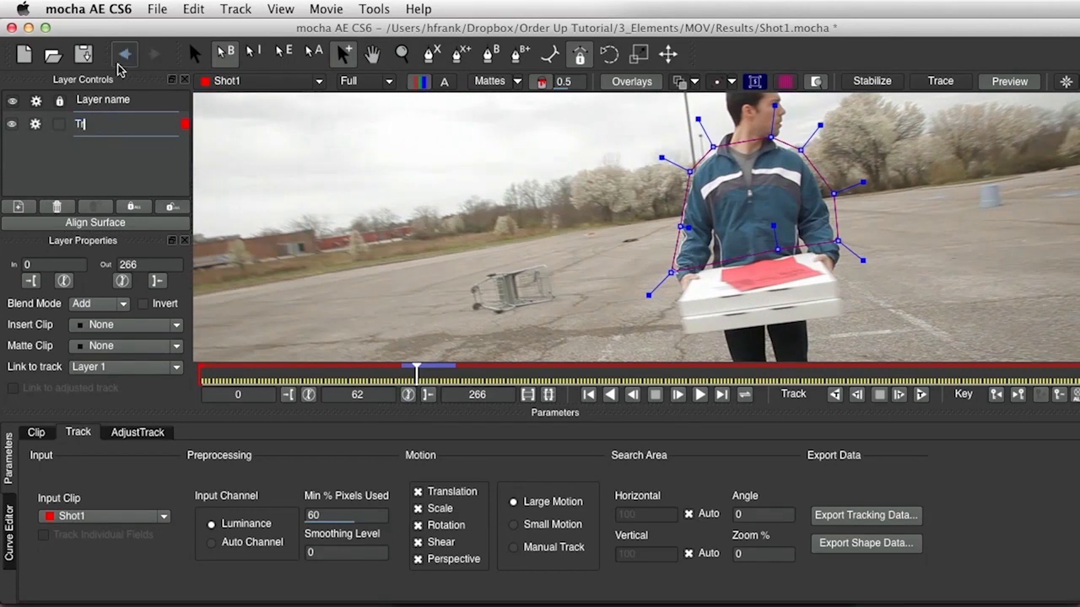
{"action": "type", "text": "rack"}
{"action": "key", "text": "Return"}
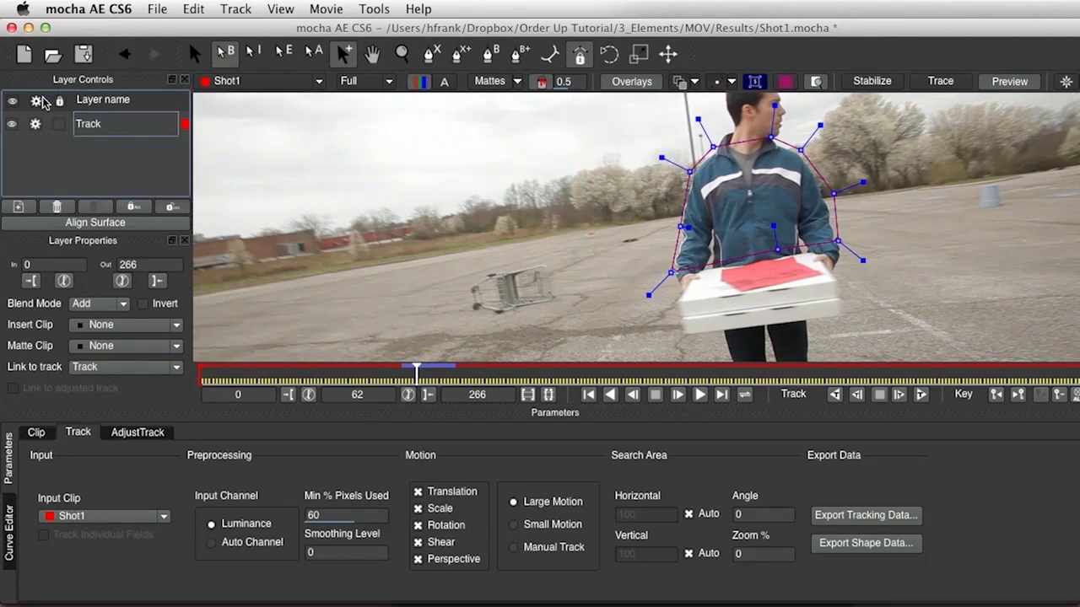
{"action": "left_click", "coordinate": [34, 124]}
{"action": "left_click", "coordinate": [59, 124]}
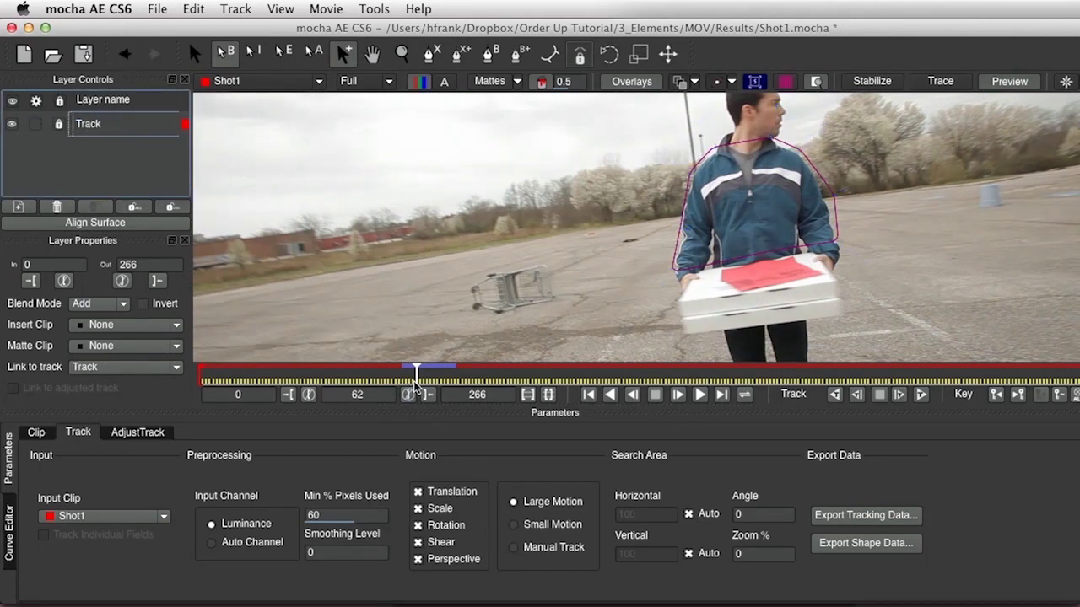
At frame 58, start a new X-spline layer and place points down the outer edge of the cart-side sleeve
{"action": "left_click_drag", "start_coordinate": [415, 384], "coordinate": [400, 377]}
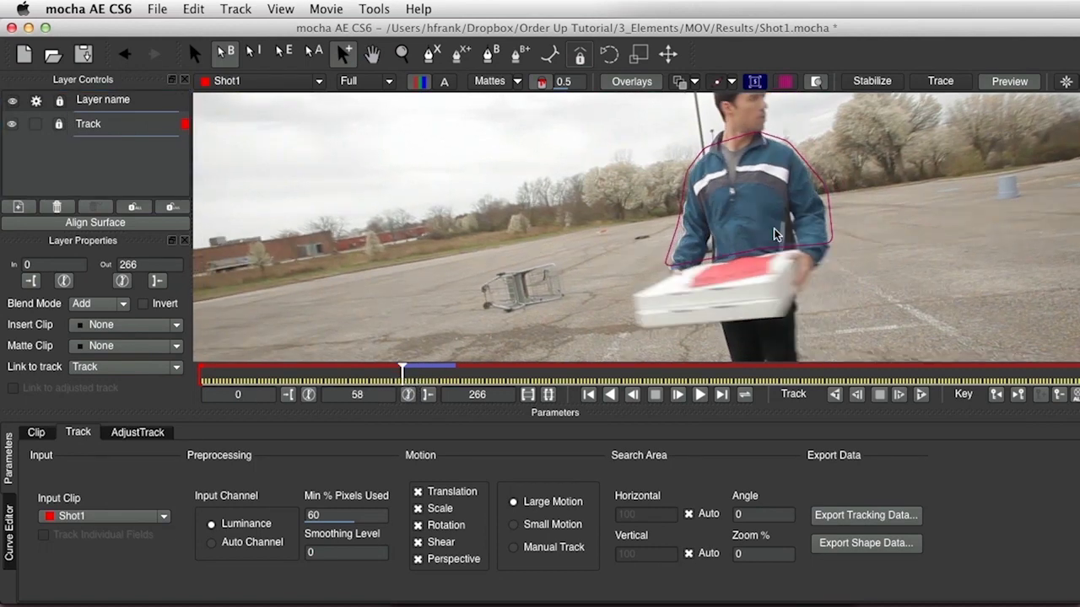
{"action": "key", "text": "x"}
{"action": "left_click_drag", "start_coordinate": [751, 246], "coordinate": [812, 147]}
{"action": "key", "text": "z"}
{"action": "left_click_drag", "start_coordinate": [707, 233], "coordinate": [775, 163]}
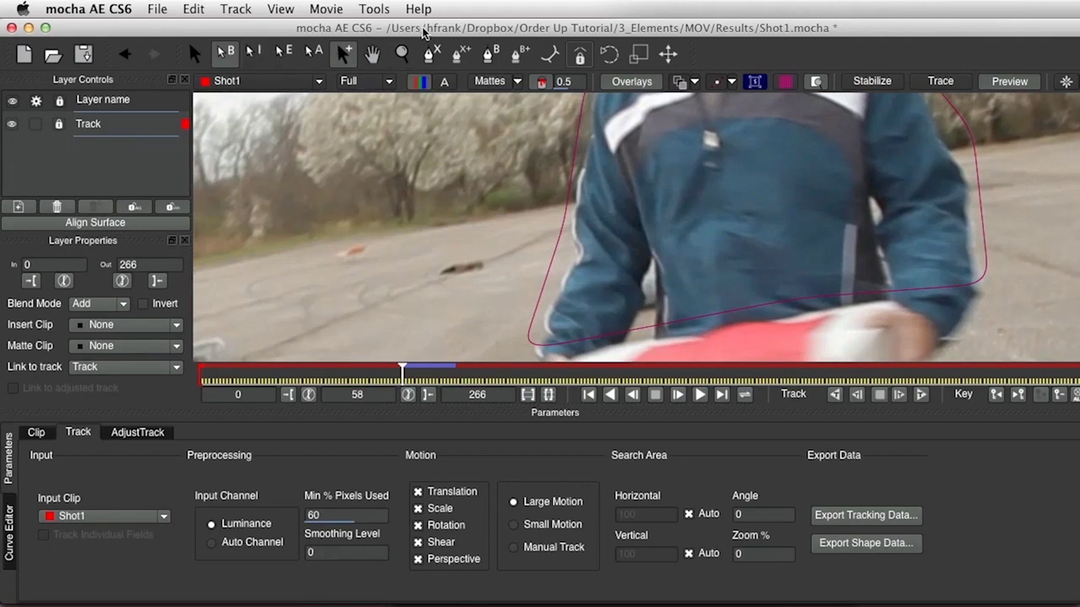
{"action": "left_click", "coordinate": [431, 54]}
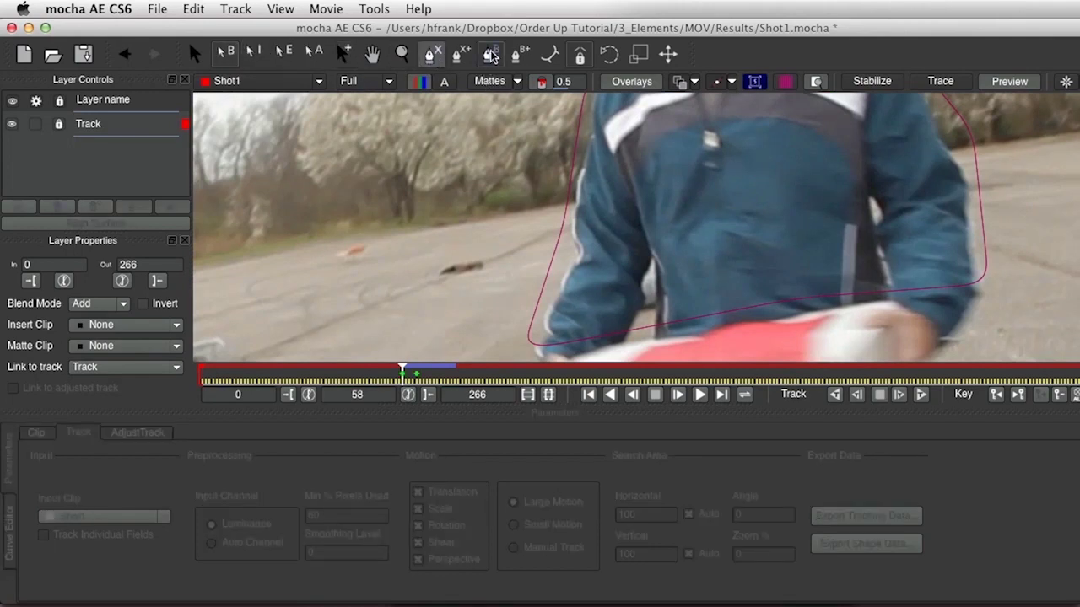
{"action": "left_click", "coordinate": [572, 204]}
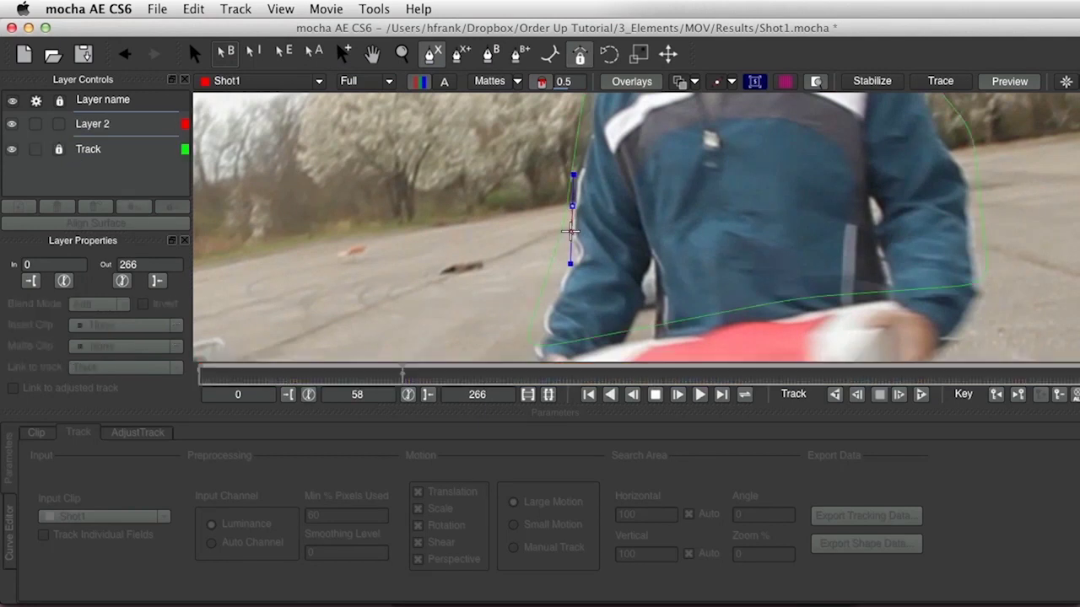
{"action": "left_click", "coordinate": [570, 232]}
{"action": "left_click", "coordinate": [575, 255]}
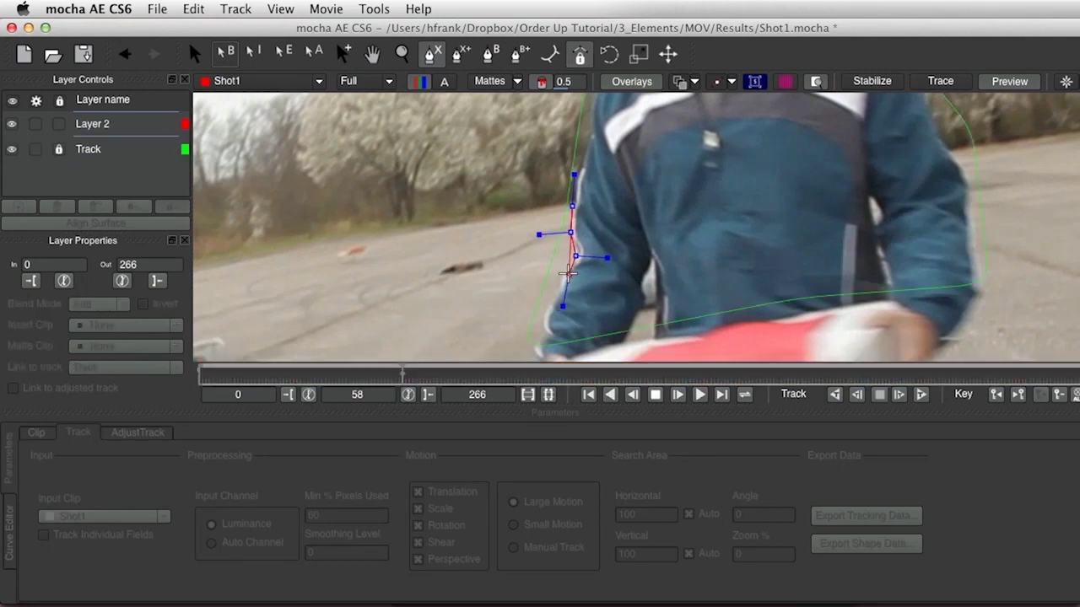
{"action": "left_click", "coordinate": [565, 272]}
{"action": "left_click", "coordinate": [559, 296]}
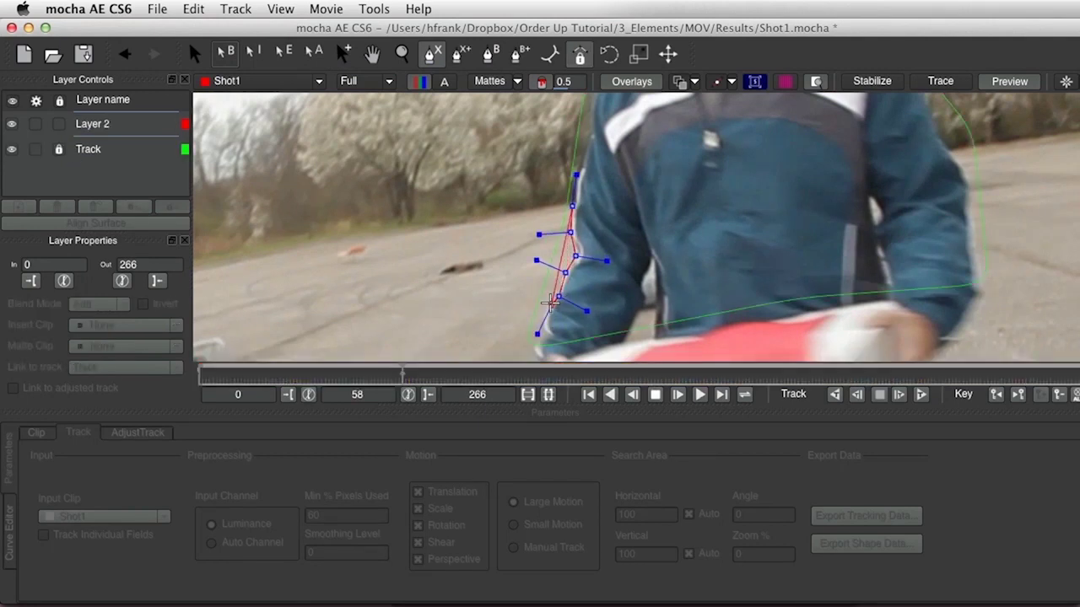
{"action": "left_click", "coordinate": [550, 303]}
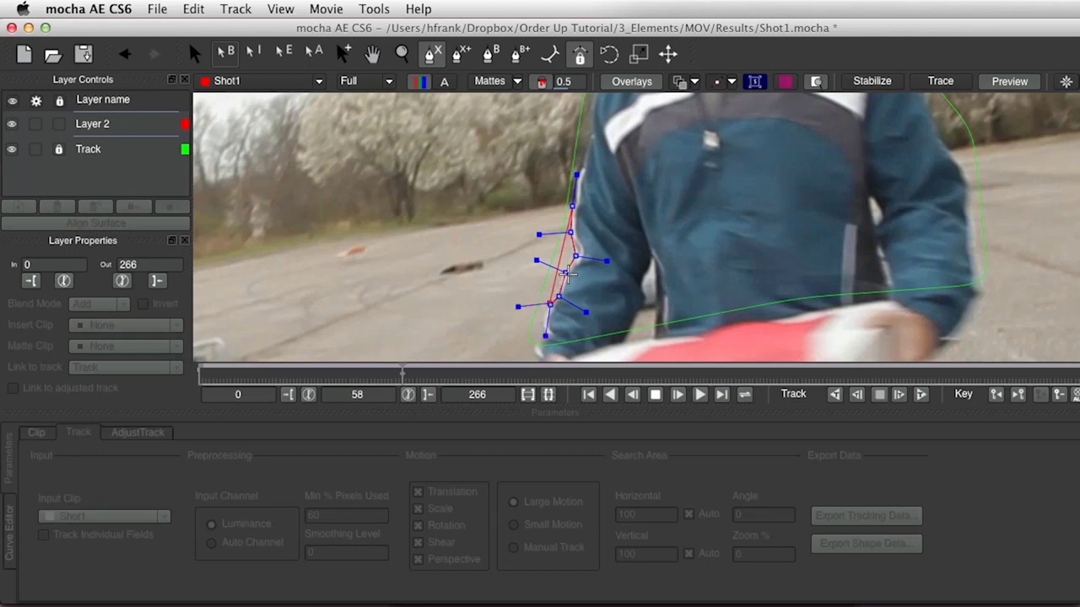
{"action": "left_click", "coordinate": [543, 323]}
Continue the X-spline across the cuff and up inside the jacket, and close it at its first point
{"action": "left_click", "coordinate": [633, 339]}
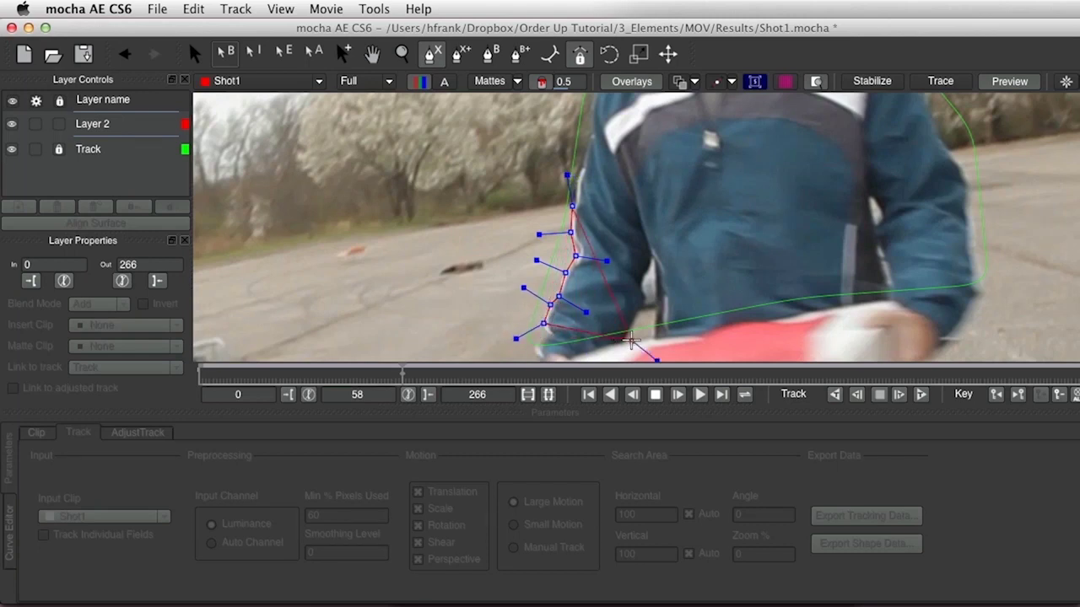
{"action": "left_click", "coordinate": [646, 275]}
{"action": "left_click", "coordinate": [645, 274]}
{"action": "left_click", "coordinate": [657, 172]}
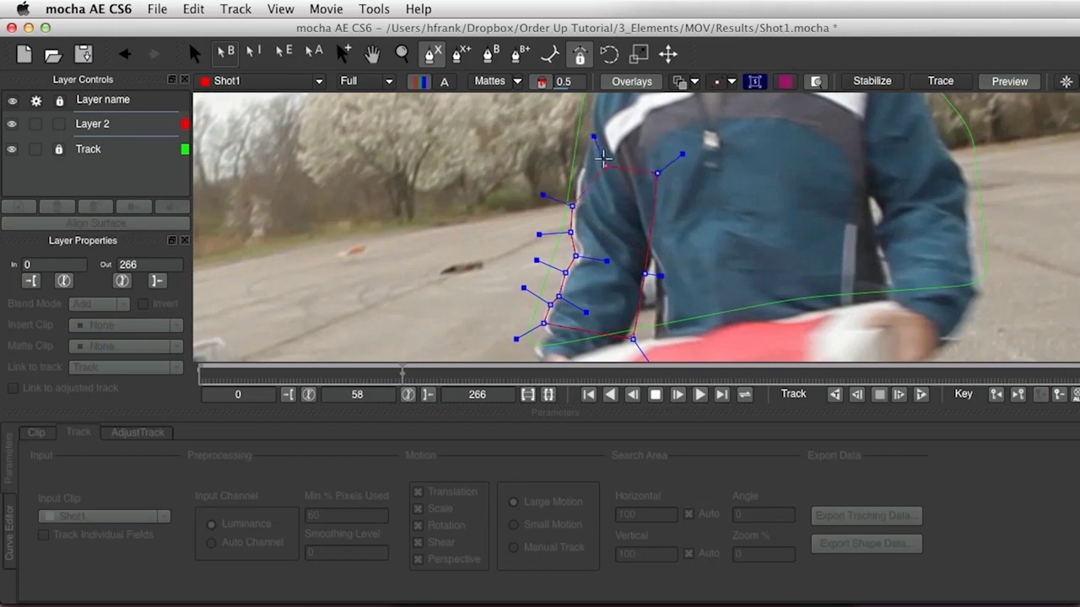
{"action": "left_click", "coordinate": [599, 148]}
{"action": "left_click", "coordinate": [572, 205]}
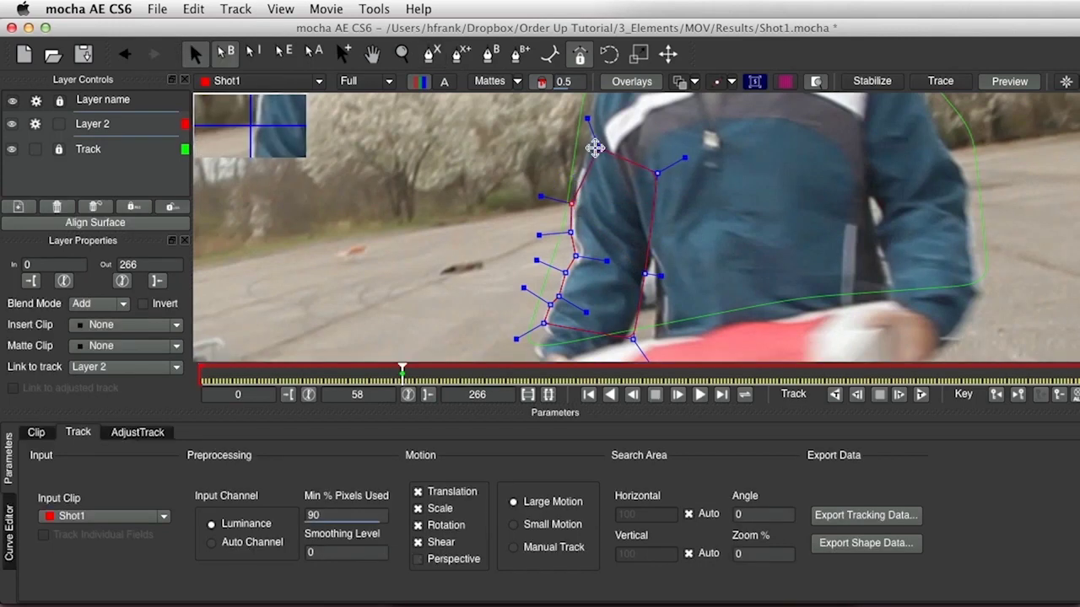
Refine the new spline's outer points to follow the sleeve edge and delete the extra point near the cuff
{"action": "left_click_drag", "start_coordinate": [597, 147], "coordinate": [592, 163]}
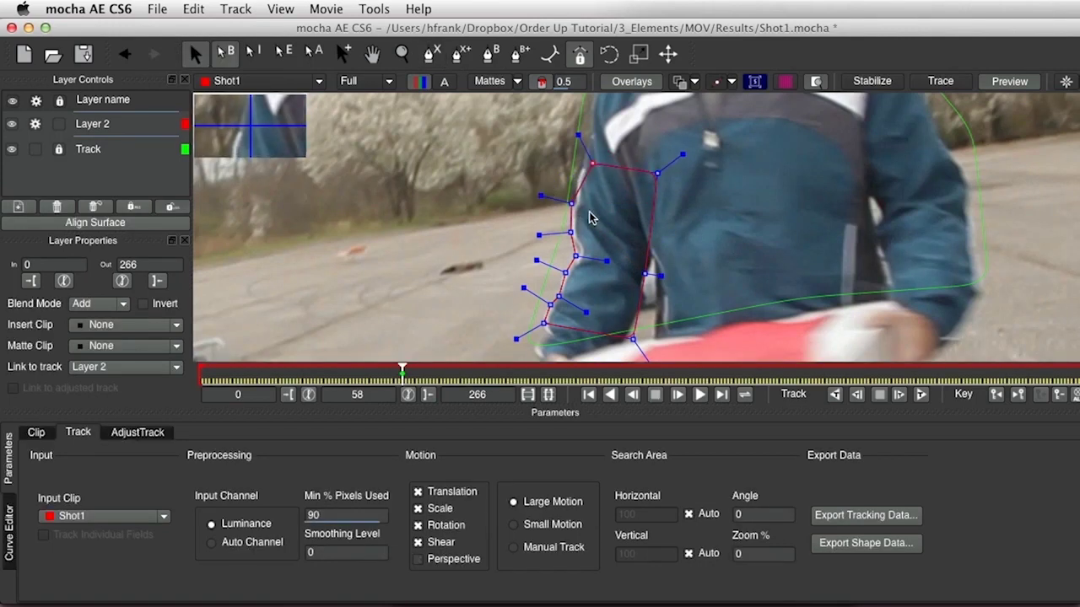
{"action": "left_click_drag", "start_coordinate": [572, 204], "coordinate": [547, 196]}
{"action": "left_click_drag", "start_coordinate": [539, 234], "coordinate": [572, 232]}
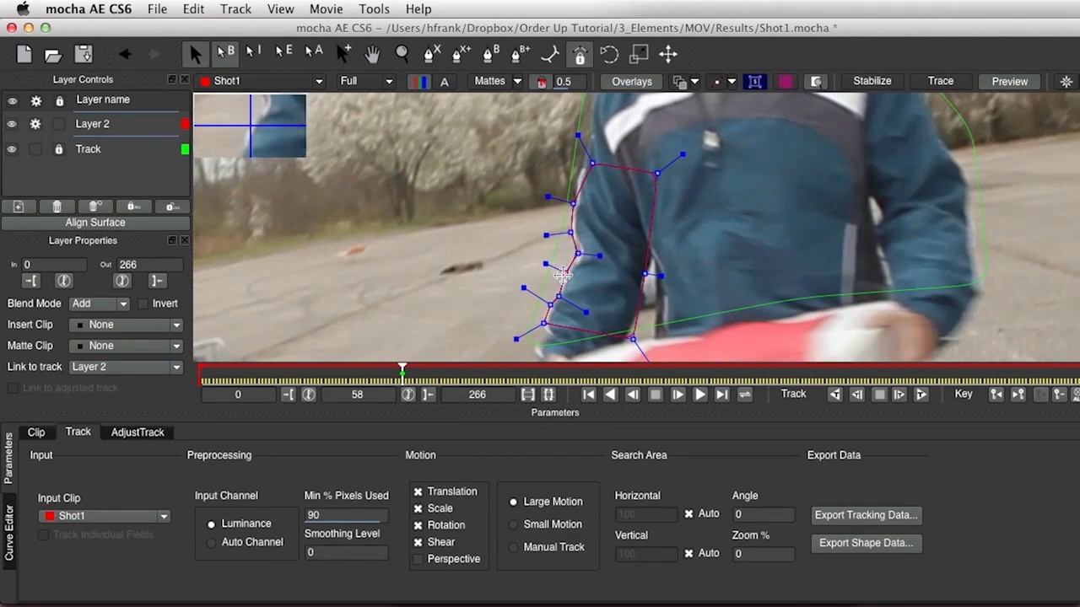
{"action": "left_click_drag", "start_coordinate": [563, 275], "coordinate": [540, 324]}
{"action": "left_click", "coordinate": [549, 308]}
{"action": "key", "text": "Delete"}
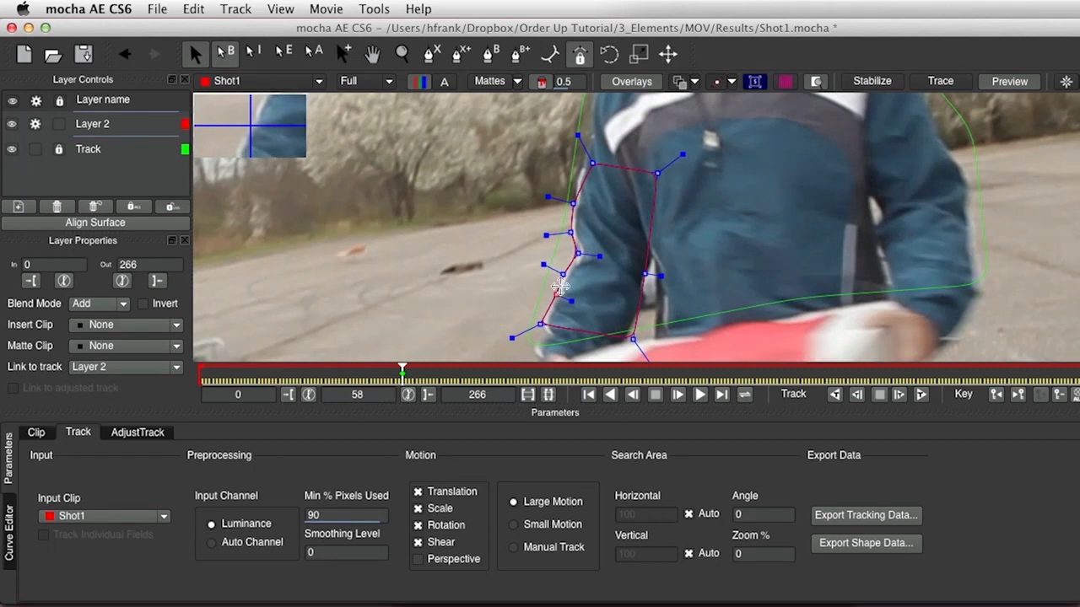
{"action": "left_click_drag", "start_coordinate": [592, 163], "coordinate": [581, 161]}
{"action": "left_click_drag", "start_coordinate": [547, 196], "coordinate": [570, 202]}
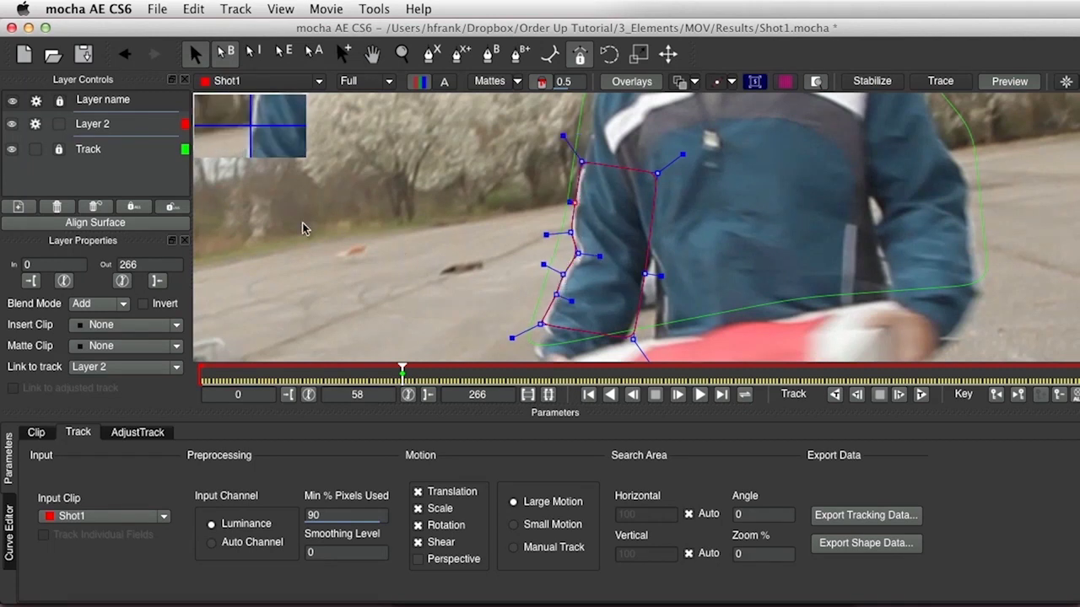
Rename Layer 2 as Roto and link it to the Track layer's motion
{"action": "double_click", "coordinate": [93, 124]}
{"action": "type", "text": "R"}
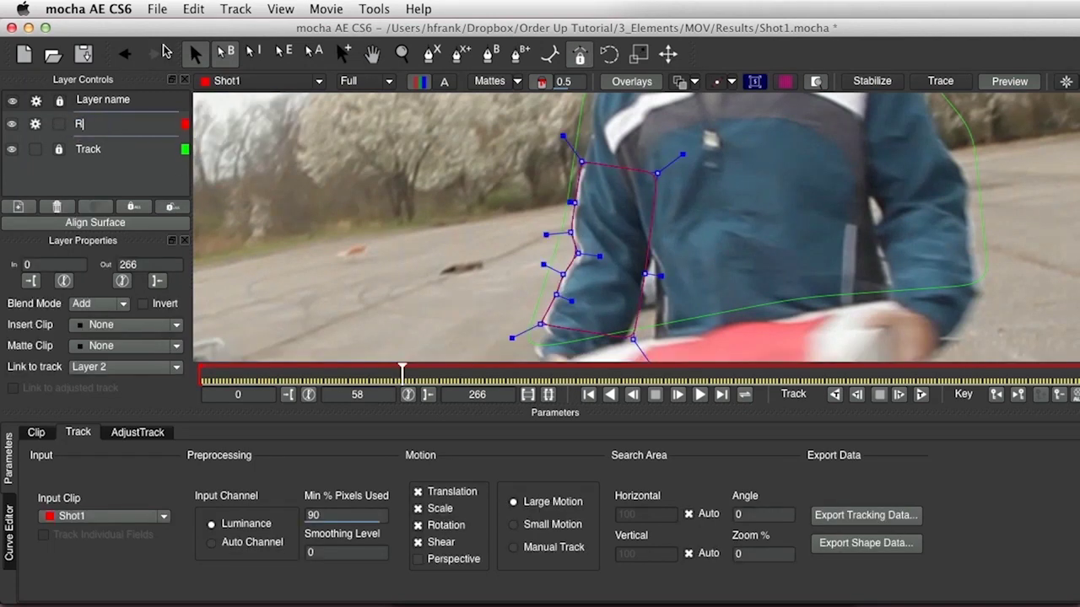
{"action": "type", "text": "oto"}
{"action": "key", "text": "Return"}
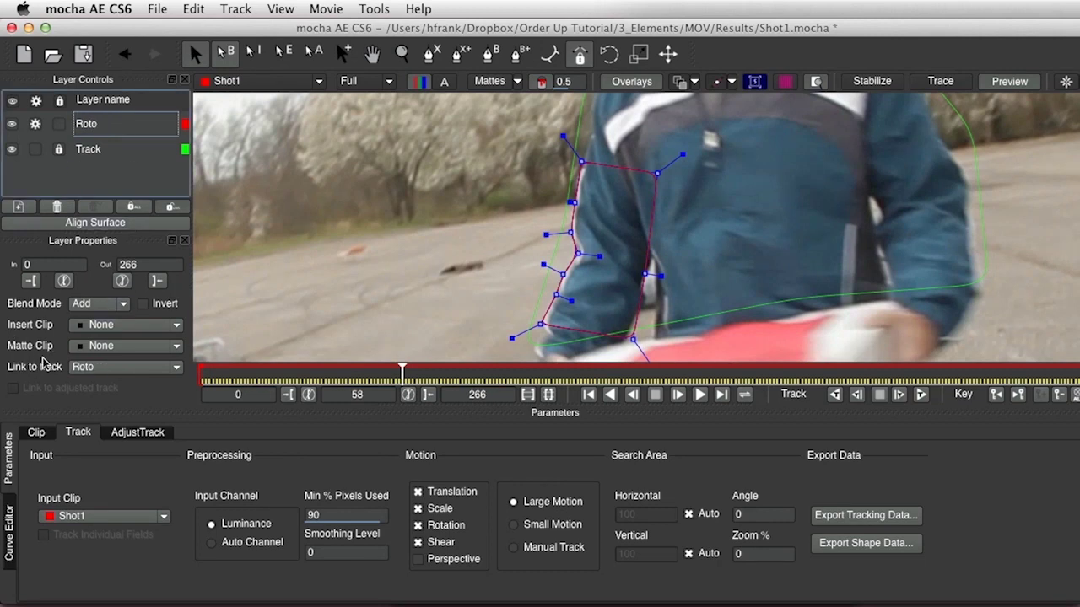
{"action": "left_click", "coordinate": [108, 366]}
{"action": "left_click", "coordinate": [101, 393]}
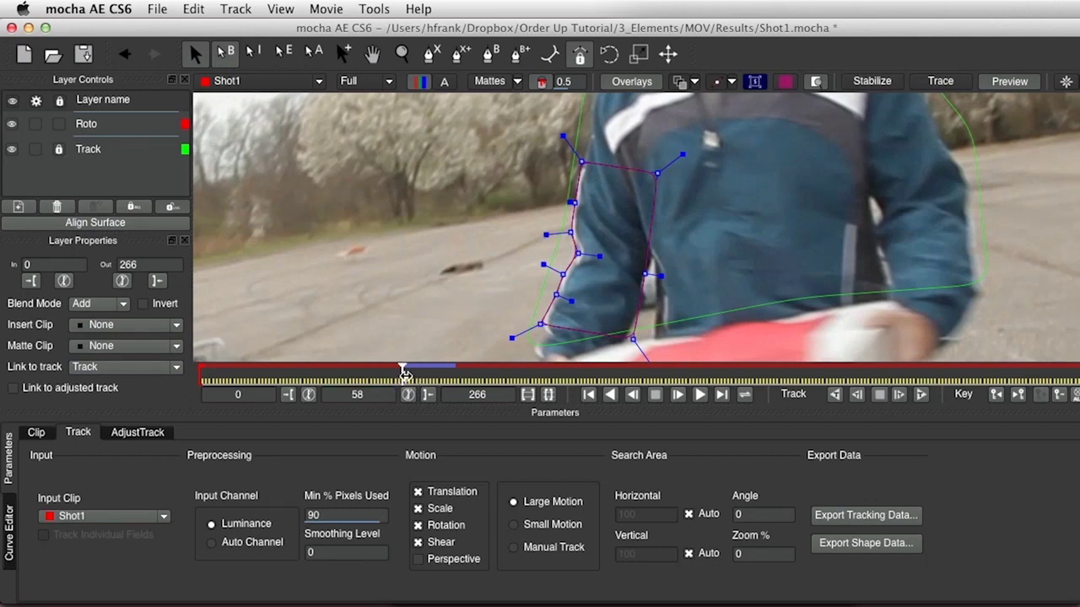
At frame 72, move the Roto spline's outer points outward and fit them to the cart-side sleeve edge
{"action": "left_click_drag", "start_coordinate": [405, 373], "coordinate": [436, 373]}
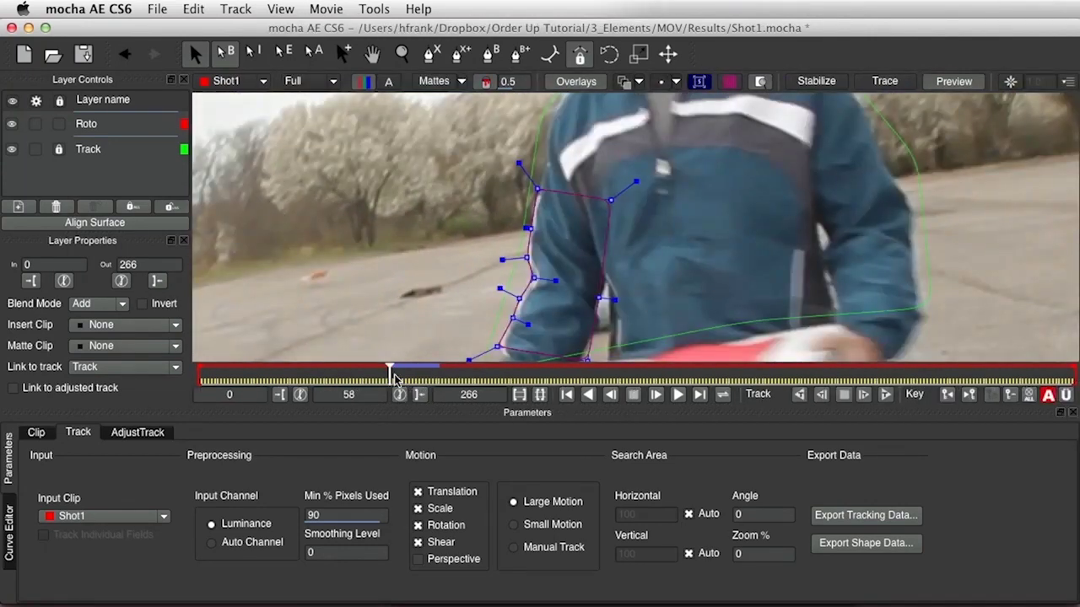
{"action": "left_click_drag", "start_coordinate": [393, 378], "coordinate": [435, 389]}
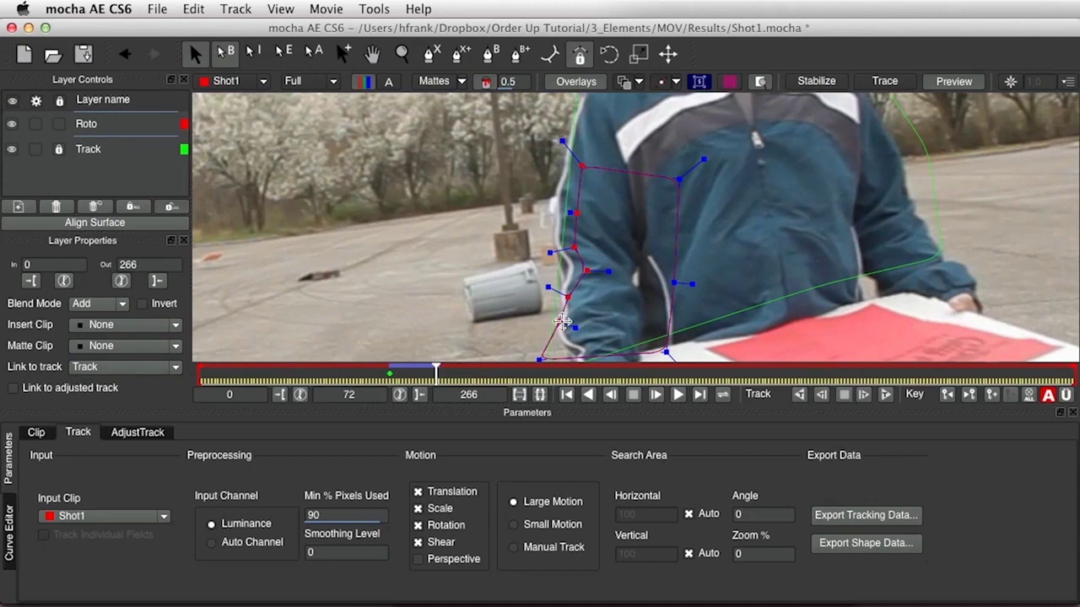
{"action": "left_click_drag", "start_coordinate": [562, 322], "coordinate": [542, 323]}
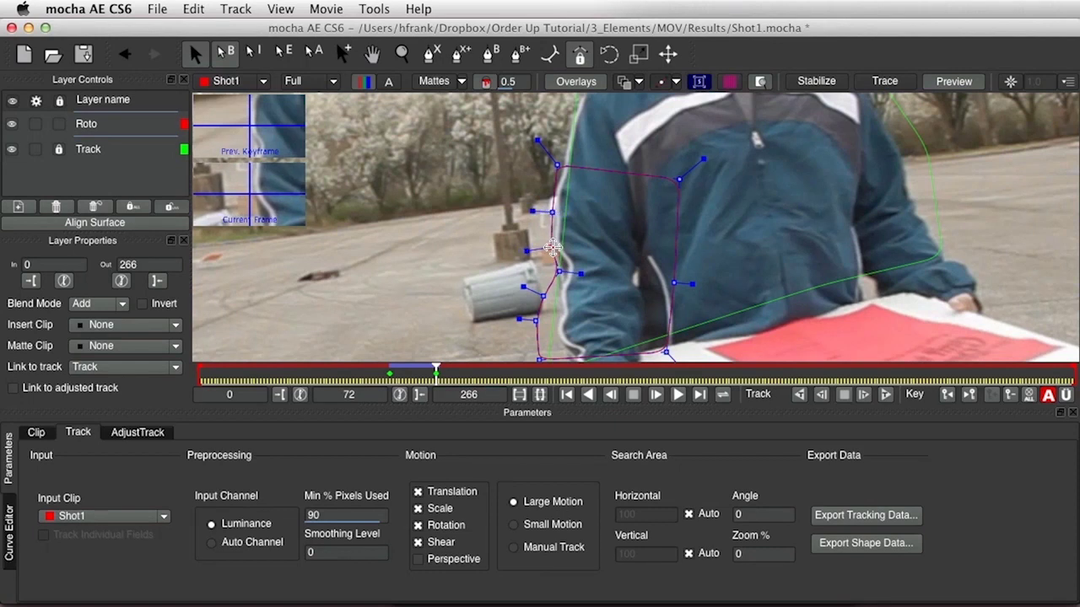
{"action": "left_click_drag", "start_coordinate": [552, 212], "coordinate": [554, 213]}
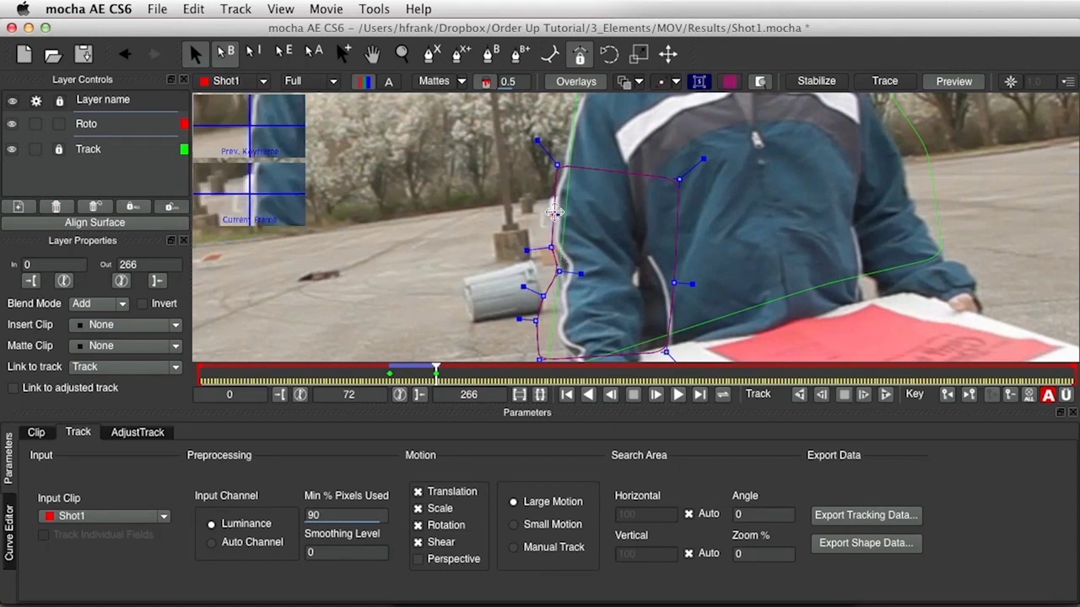
{"action": "left_click_drag", "start_coordinate": [543, 296], "coordinate": [559, 331]}
{"action": "left_click_drag", "start_coordinate": [554, 300], "coordinate": [560, 300]}
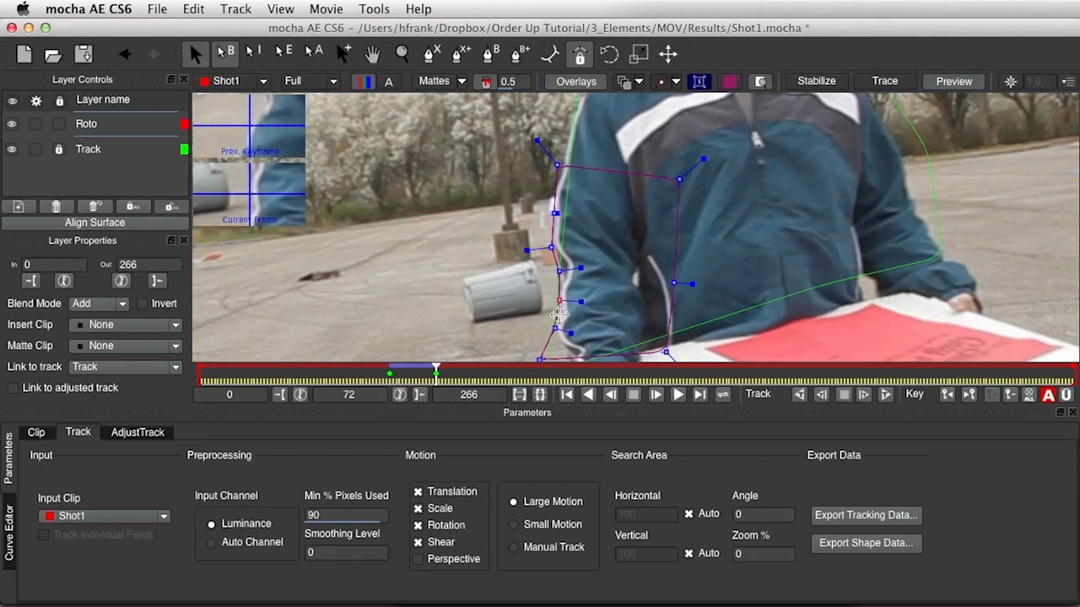
At frame 65, shift the outer Roto points outward as a group and adjust individual points to the sleeve edge
{"action": "left_click_drag", "start_coordinate": [435, 375], "coordinate": [413, 374]}
{"action": "left_click", "coordinate": [575, 239]}
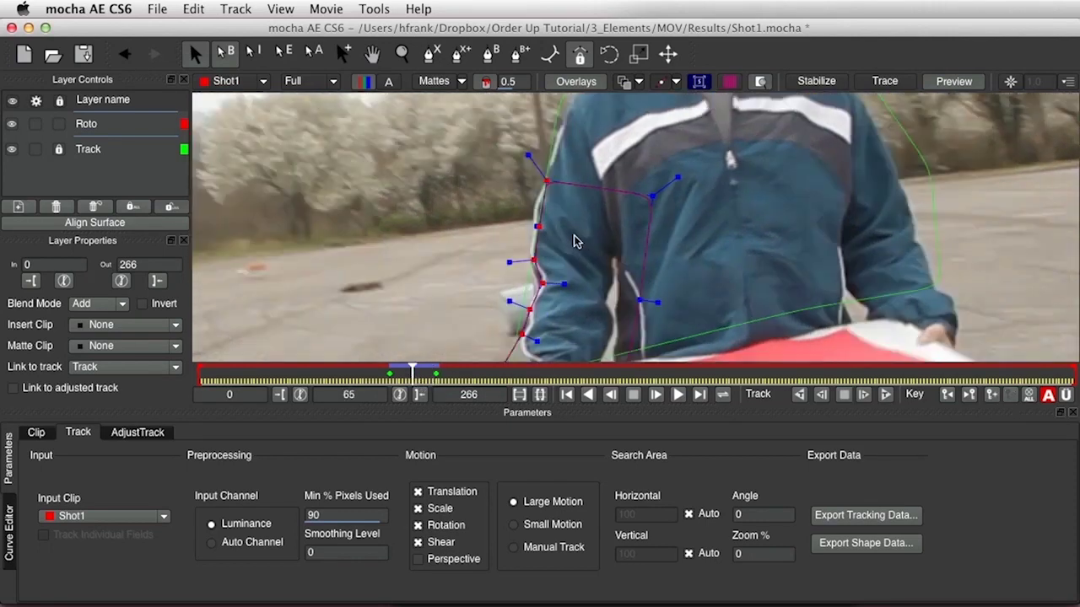
{"action": "left_click_drag", "start_coordinate": [583, 170], "coordinate": [510, 331]}
{"action": "left_click", "coordinate": [554, 260]}
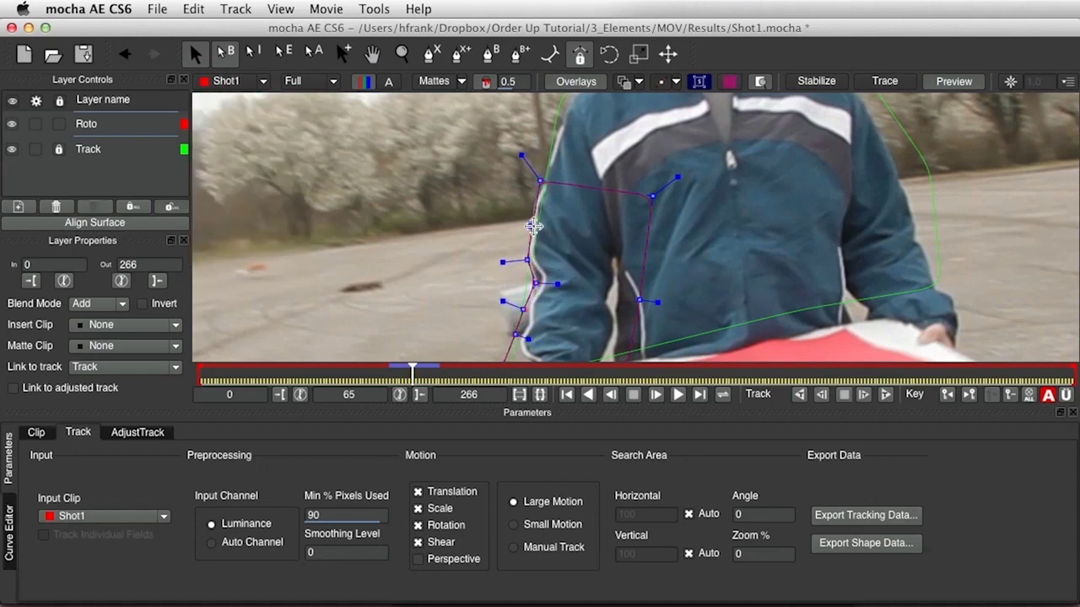
{"action": "left_click_drag", "start_coordinate": [534, 225], "coordinate": [531, 222]}
{"action": "left_click_drag", "start_coordinate": [540, 180], "coordinate": [540, 182]}
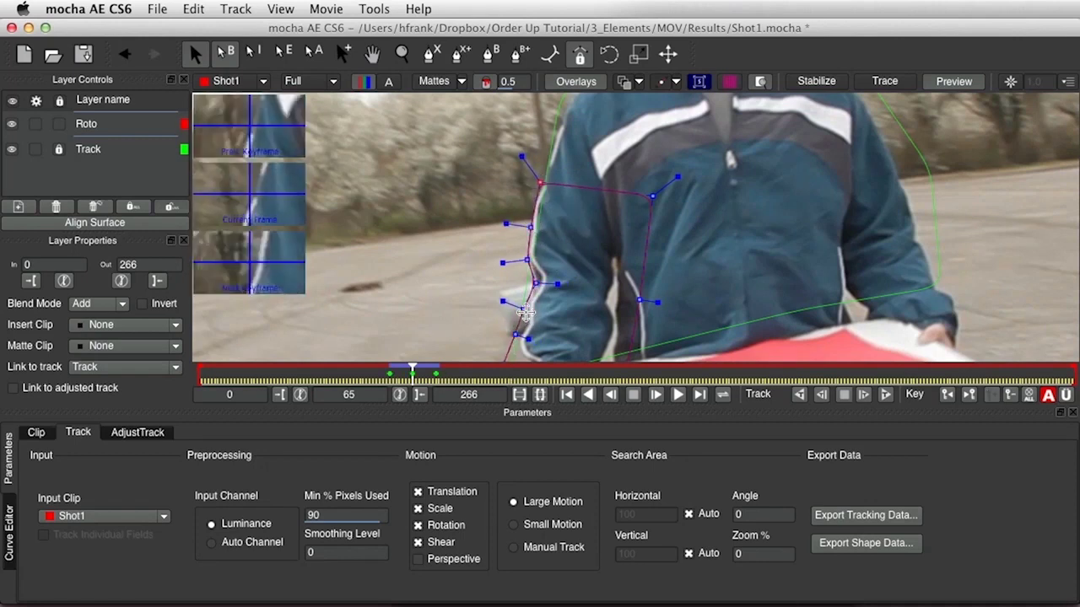
{"action": "left_click_drag", "start_coordinate": [523, 310], "coordinate": [532, 346]}
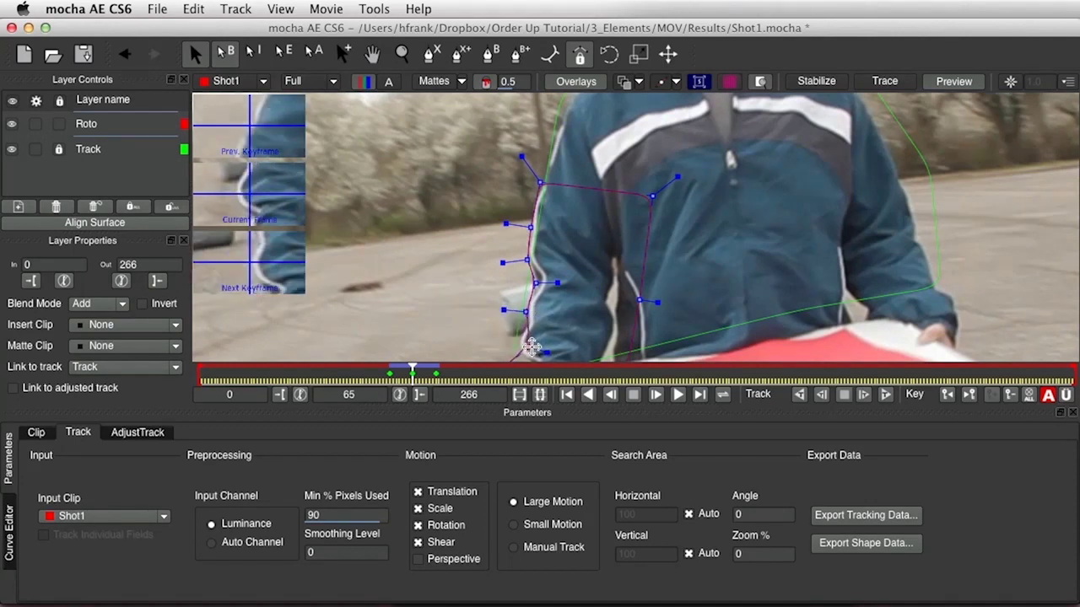
Insert a spline point near the cuff at frame 65 and scrub between frames 70 and 64 to review the shape
{"action": "left_click", "coordinate": [343, 54]}
{"action": "left_click", "coordinate": [526, 327]}
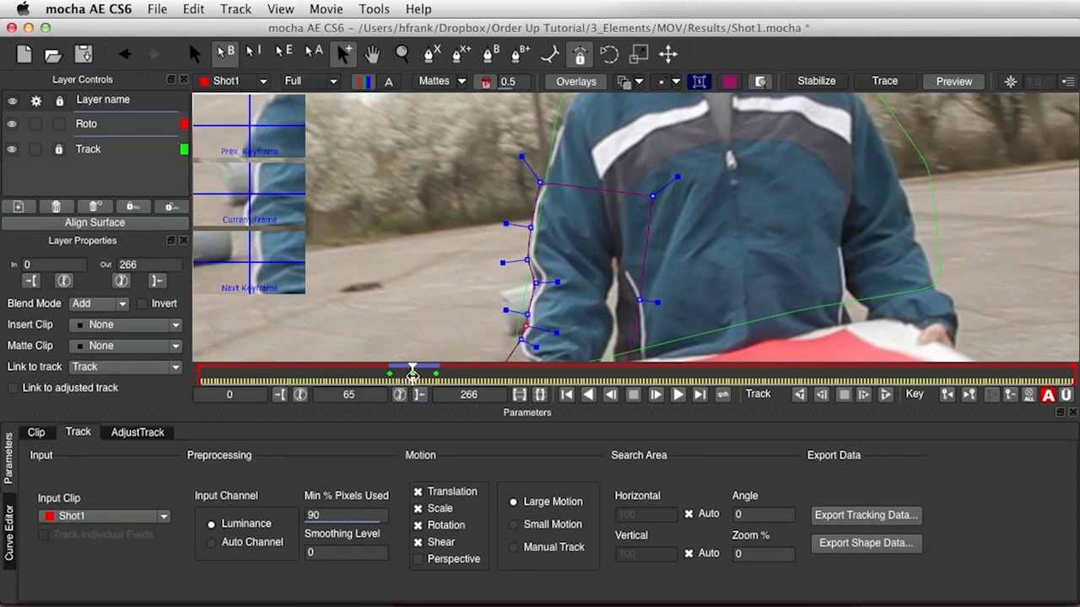
{"action": "left_click_drag", "start_coordinate": [412, 374], "coordinate": [429, 399]}
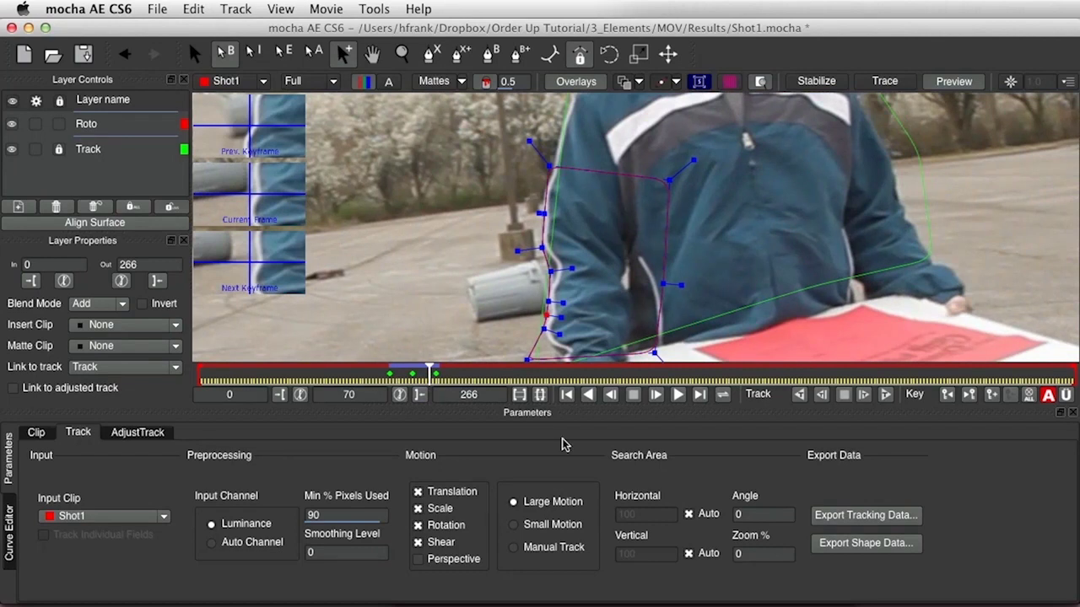
{"action": "mouse_move", "coordinate": [427, 375]}
{"action": "left_mouse_down"}
{"action": "mouse_move", "coordinate": [390, 374]}
{"action": "mouse_move", "coordinate": [415, 374]}
{"action": "mouse_move", "coordinate": [396, 377]}
{"action": "mouse_move", "coordinate": [427, 390]}
{"action": "mouse_move", "coordinate": [422, 379]}
{"action": "mouse_move", "coordinate": [399, 383]}
{"action": "mouse_move", "coordinate": [410, 383]}
{"action": "left_mouse_up"}
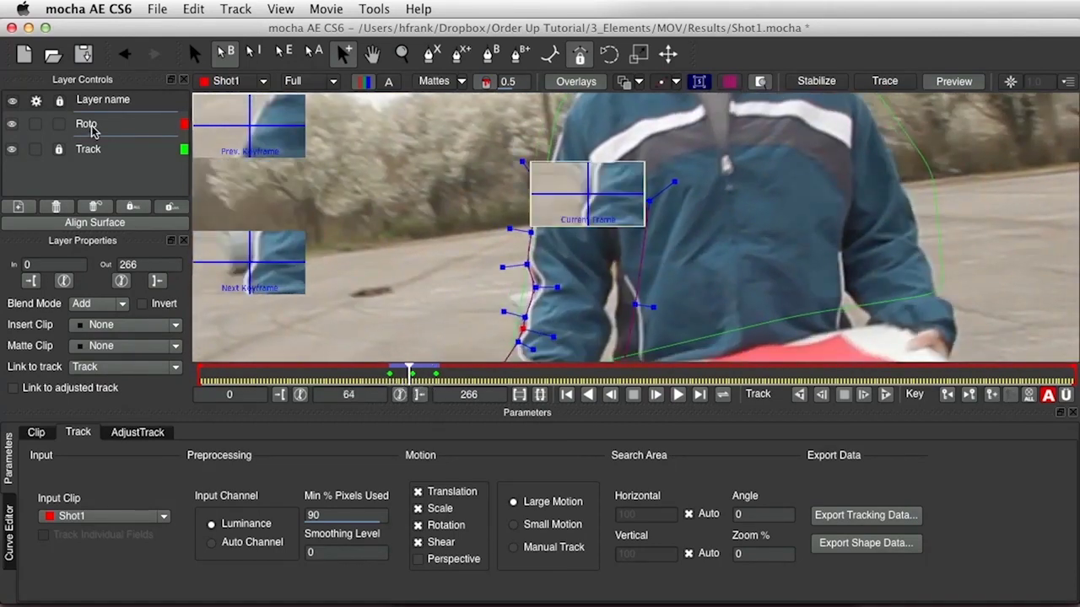
Reselect the Roto layer and copy its shape data to the clipboard as mocha shape data for AE
{"action": "left_click", "coordinate": [499, 246]}
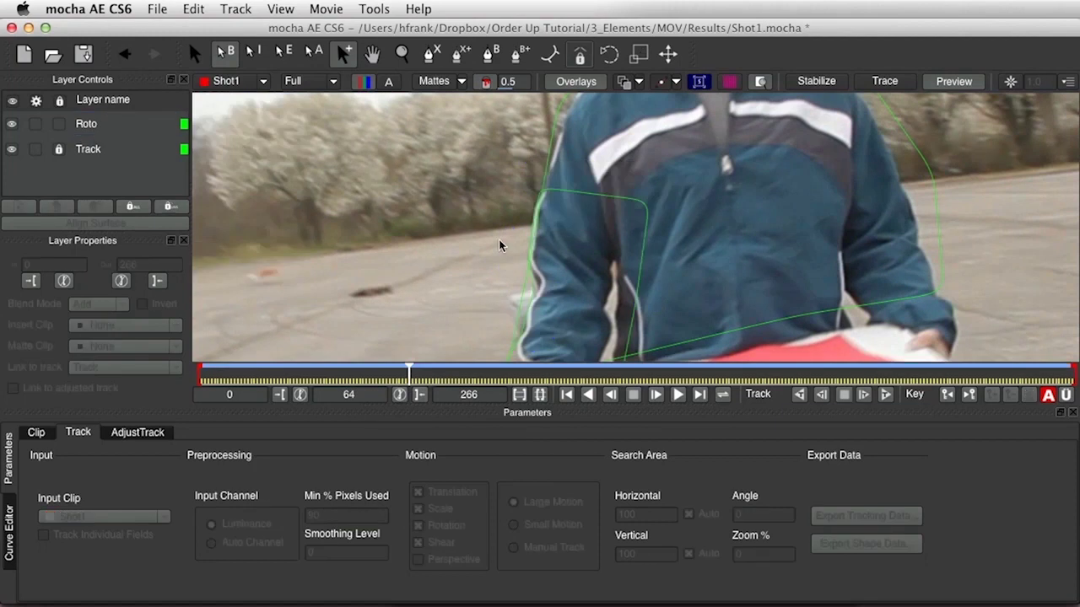
{"action": "left_click", "coordinate": [90, 125]}
{"action": "left_click_drag", "start_coordinate": [408, 371], "coordinate": [398, 371]}
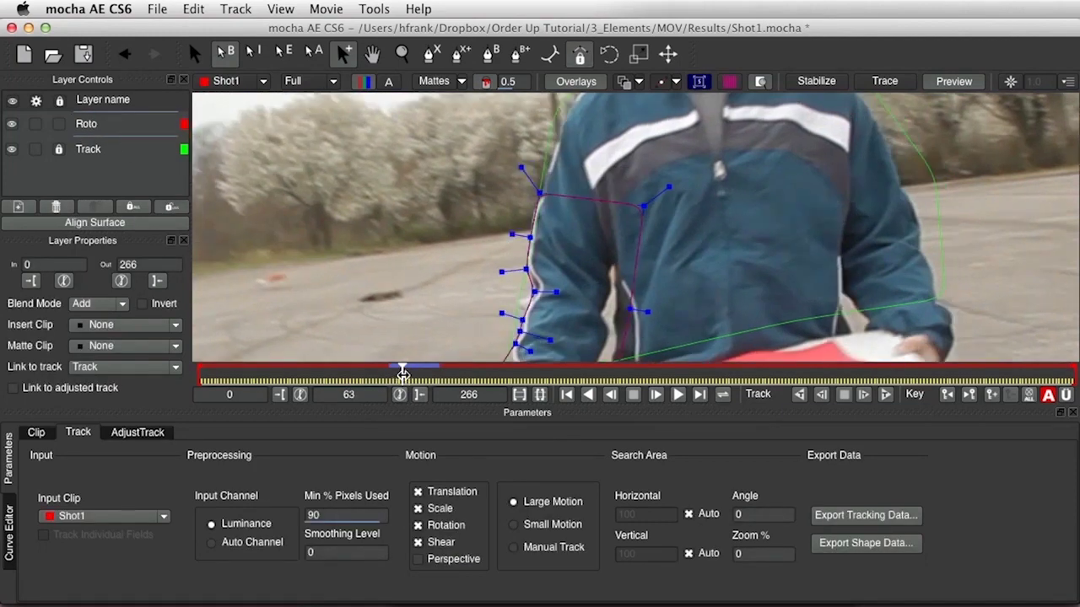
{"action": "left_click", "coordinate": [858, 544]}
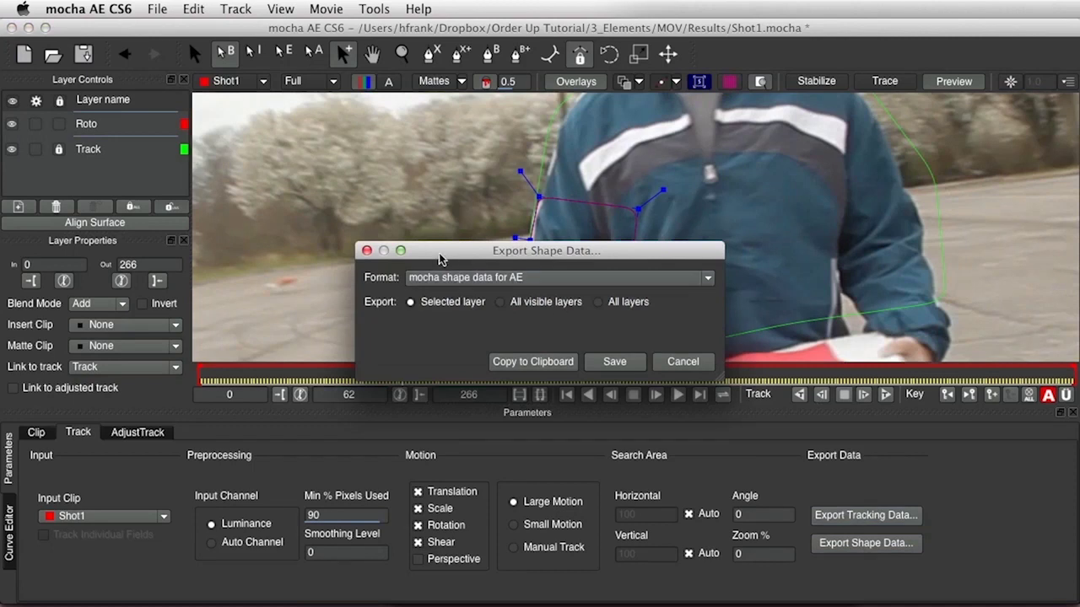
{"action": "left_click", "coordinate": [541, 368]}
Switch to After Effects and pre-compose the Can Matte layer as Matte, moving all attributes into the new composition
{"action": "key", "text": "super+Tab"}
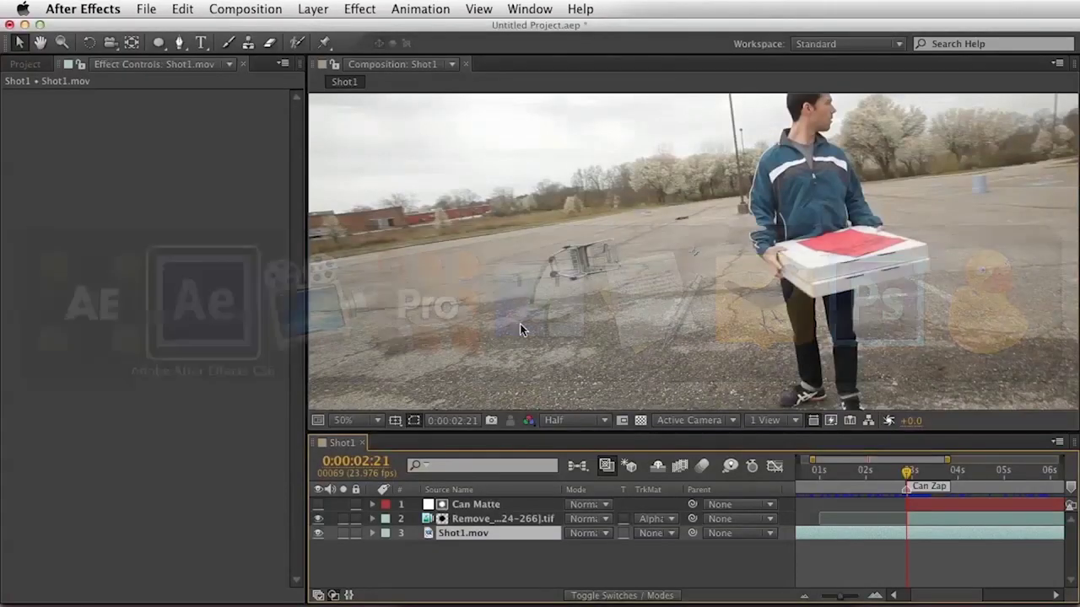
{"action": "left_click", "coordinate": [561, 557]}
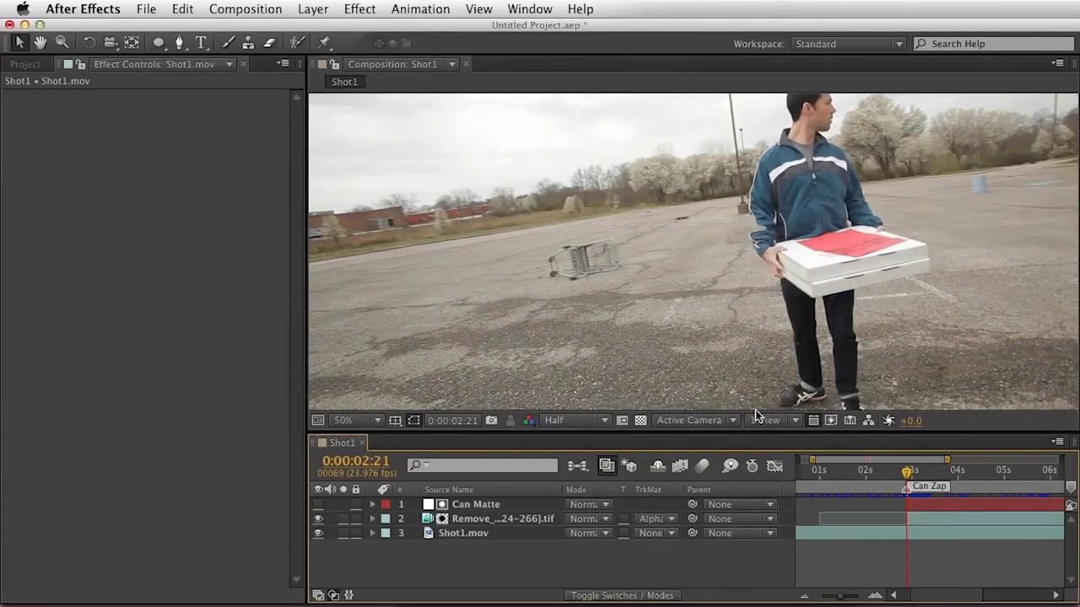
{"action": "left_click", "coordinate": [491, 508]}
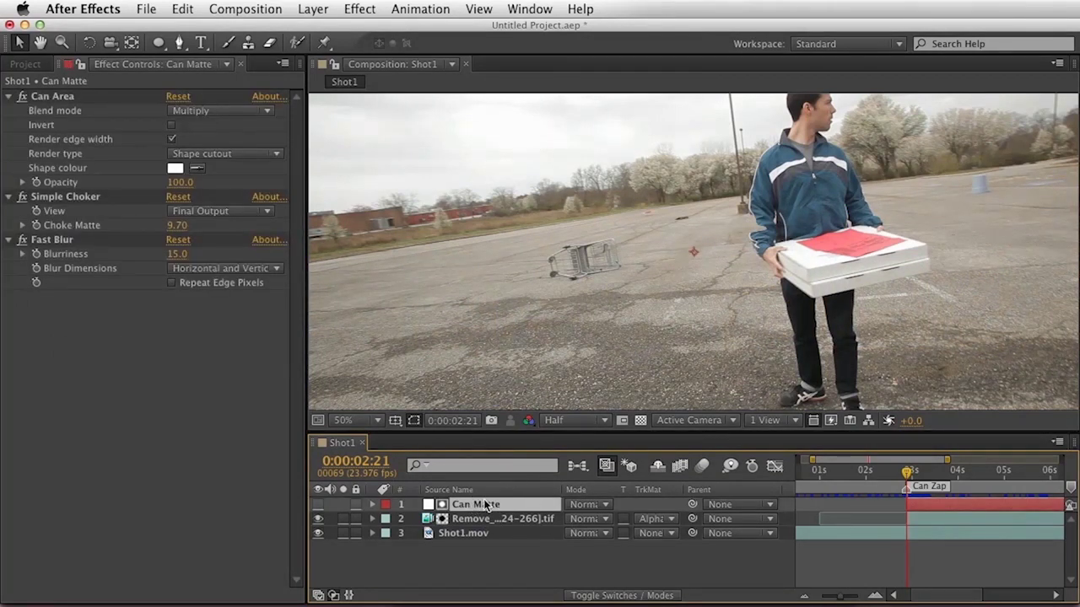
{"action": "key", "text": "super+shift+c"}
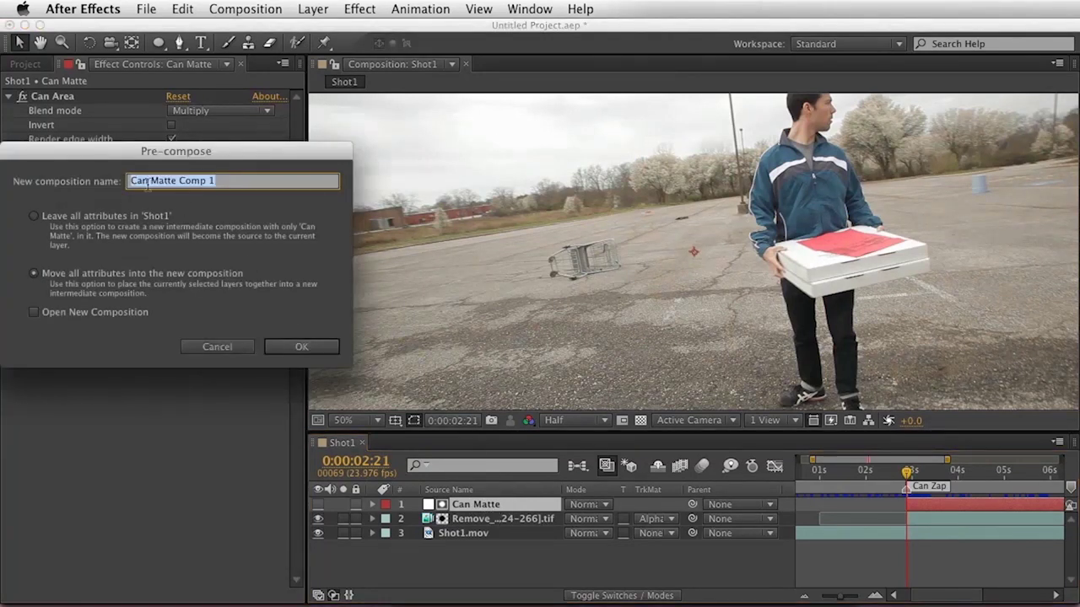
{"action": "type", "text": "MAtt"}
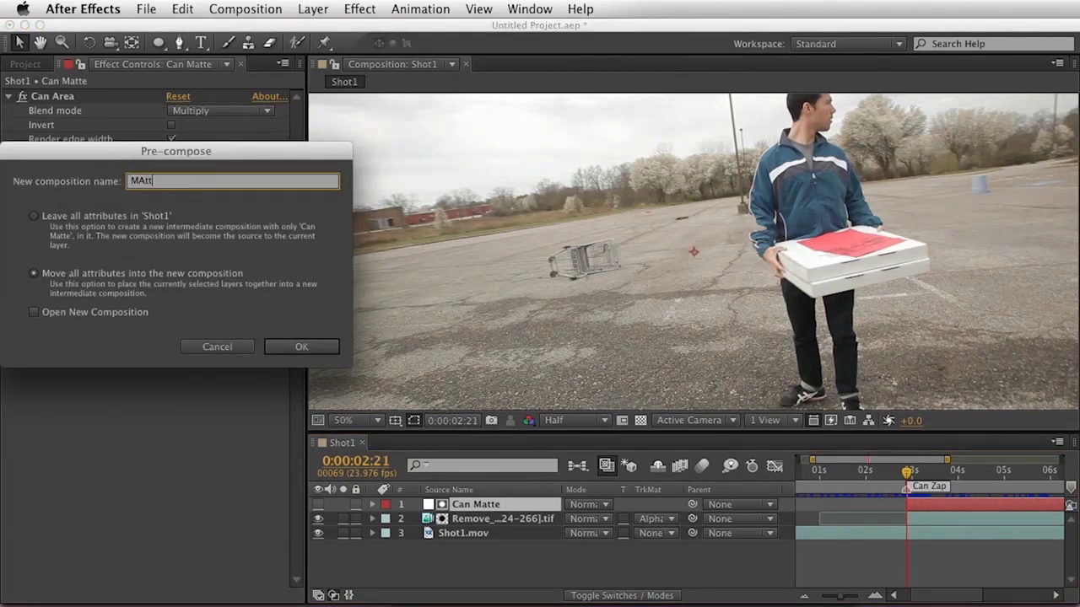
{"action": "type", "text": "e"}
{"action": "key", "text": "Return"}
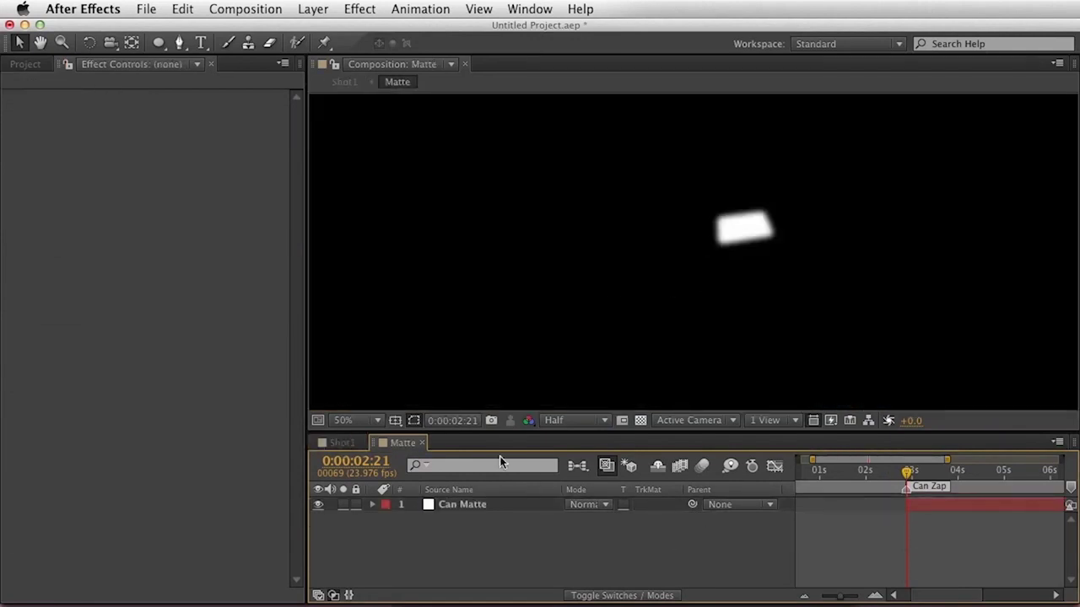
In the Matte composition, create a white 1920 x 1080 solid and paste the mocha Roto shape onto it at the first frame
{"action": "key", "text": "super+y"}
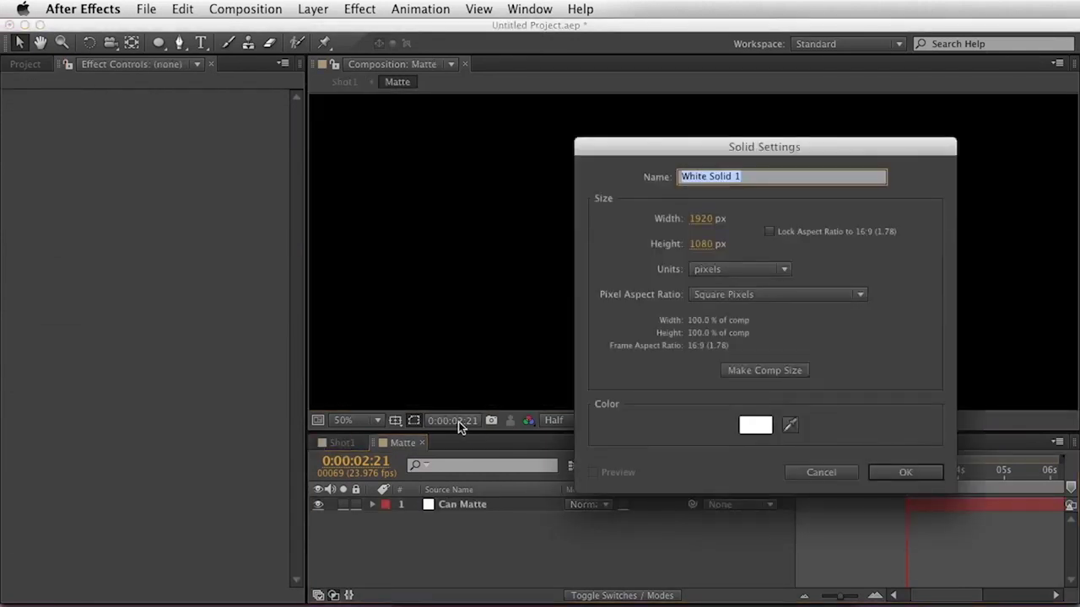
{"action": "key", "text": "Return"}
{"action": "key", "text": "Home"}
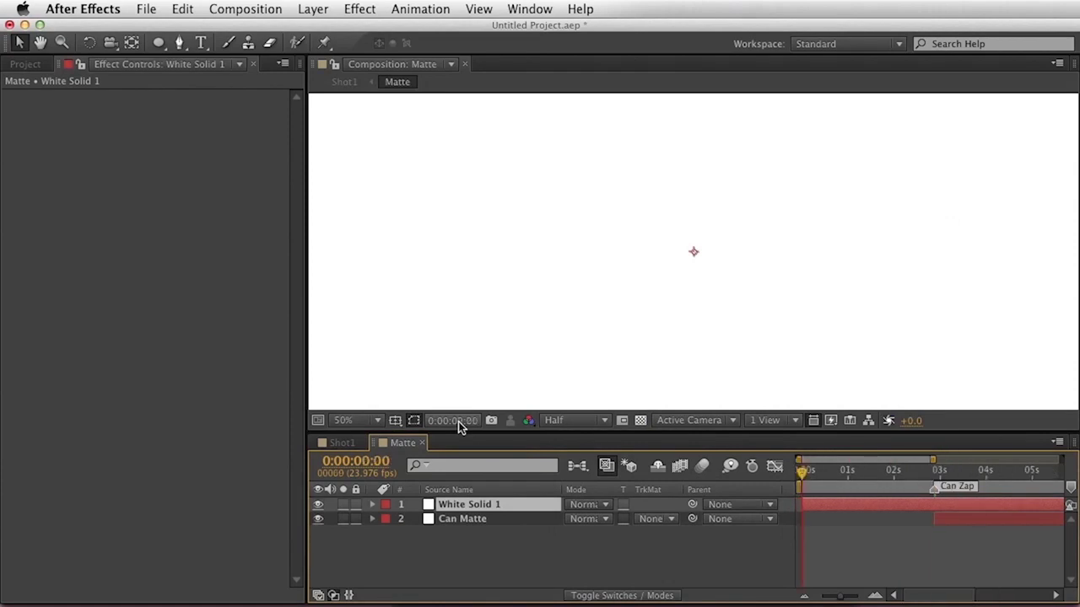
{"action": "key", "text": "super+v"}
{"action": "key", "text": "h"}
{"action": "left_click_drag", "start_coordinate": [681, 546], "coordinate": [665, 556]}
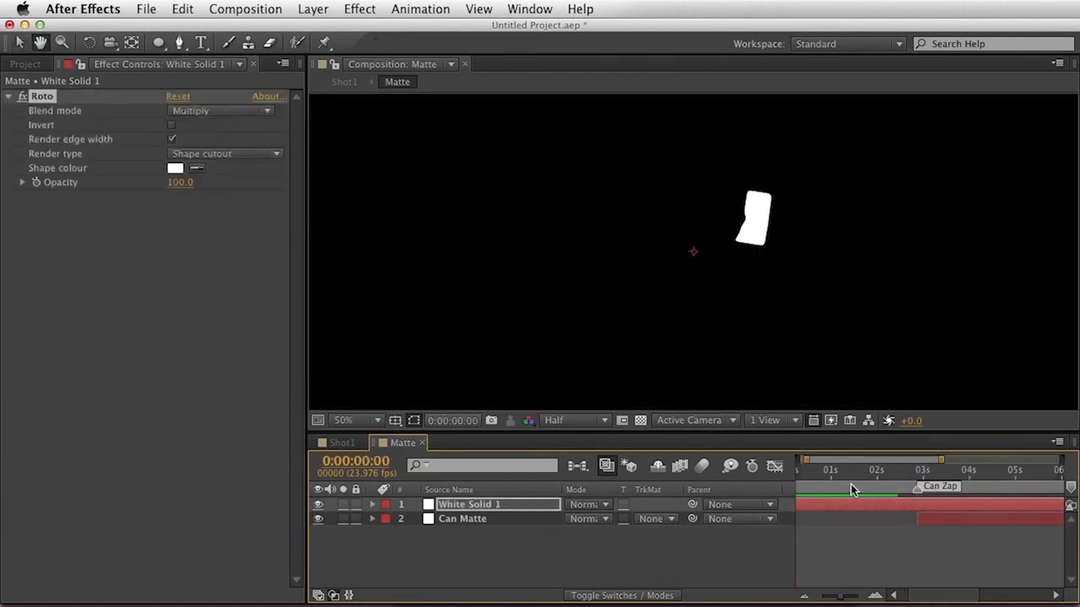
{"action": "left_click_drag", "start_coordinate": [872, 475], "coordinate": [714, 501]}
{"action": "key", "text": "v"}
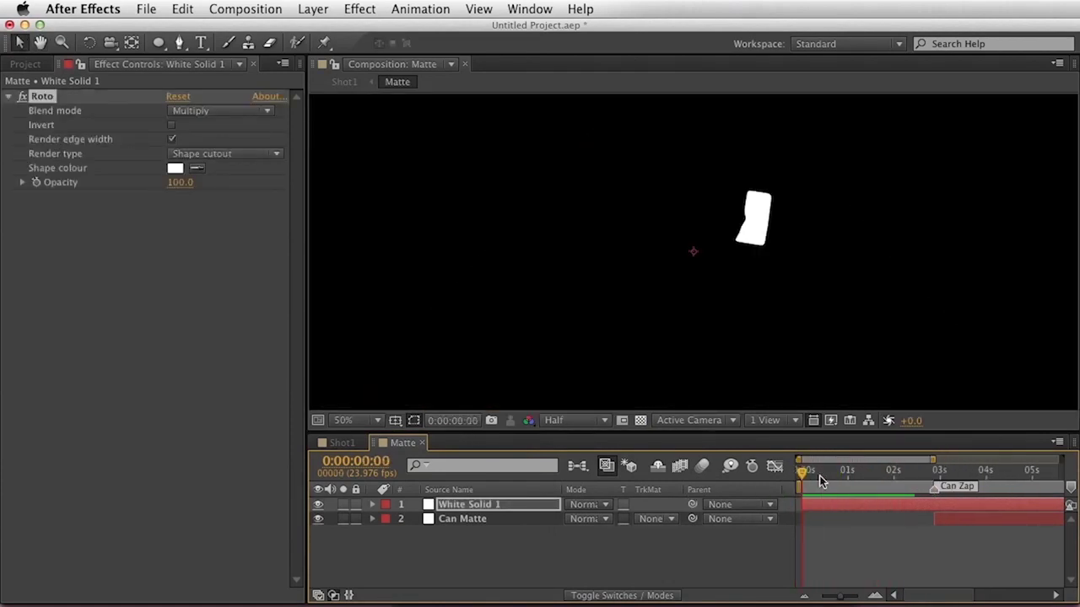
Scrub the Matte composition to the Can Zap marker and show the Matte layer in Shot1 to check the shapes over the sleeve
{"action": "left_click_drag", "start_coordinate": [801, 471], "coordinate": [997, 461]}
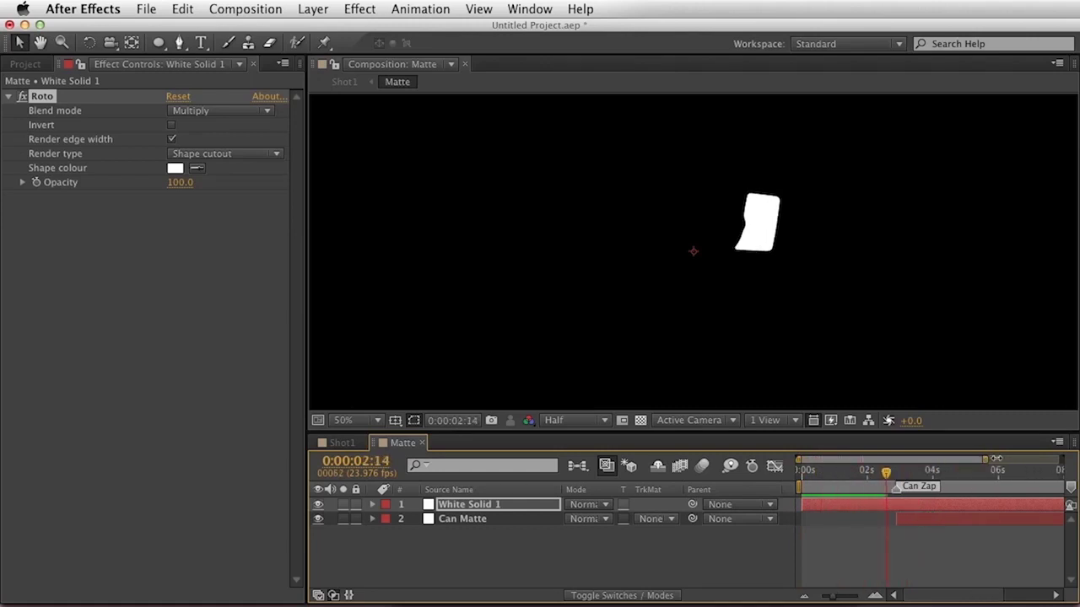
{"action": "mouse_move", "coordinate": [883, 473]}
{"action": "left_mouse_down"}
{"action": "mouse_move", "coordinate": [906, 475]}
{"action": "mouse_move", "coordinate": [877, 474]}
{"action": "mouse_move", "coordinate": [887, 476]}
{"action": "left_mouse_up"}
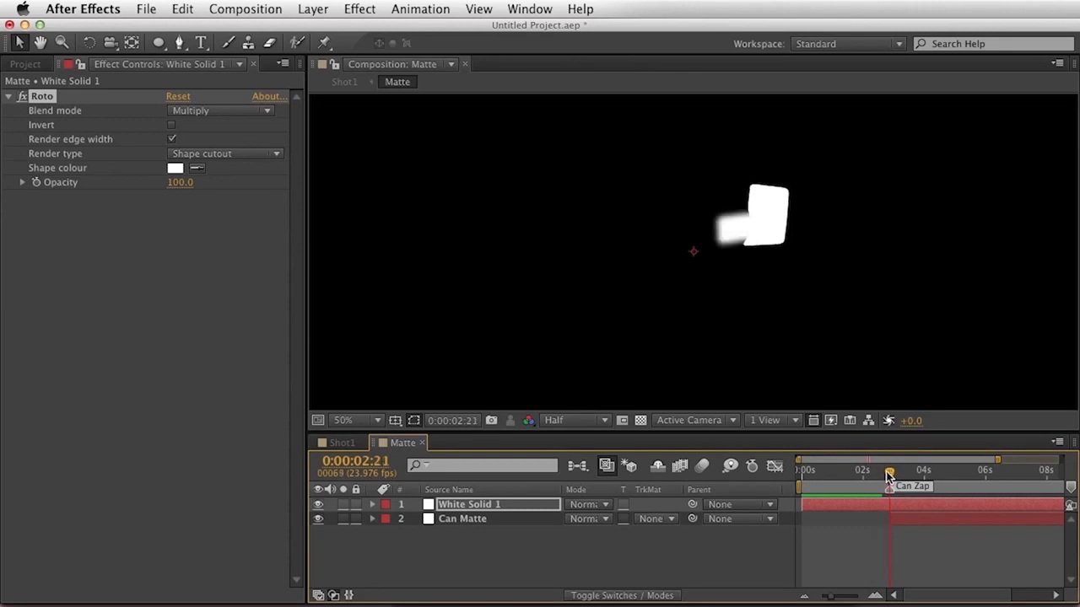
{"action": "left_click", "coordinate": [346, 442]}
{"action": "left_click", "coordinate": [318, 505]}
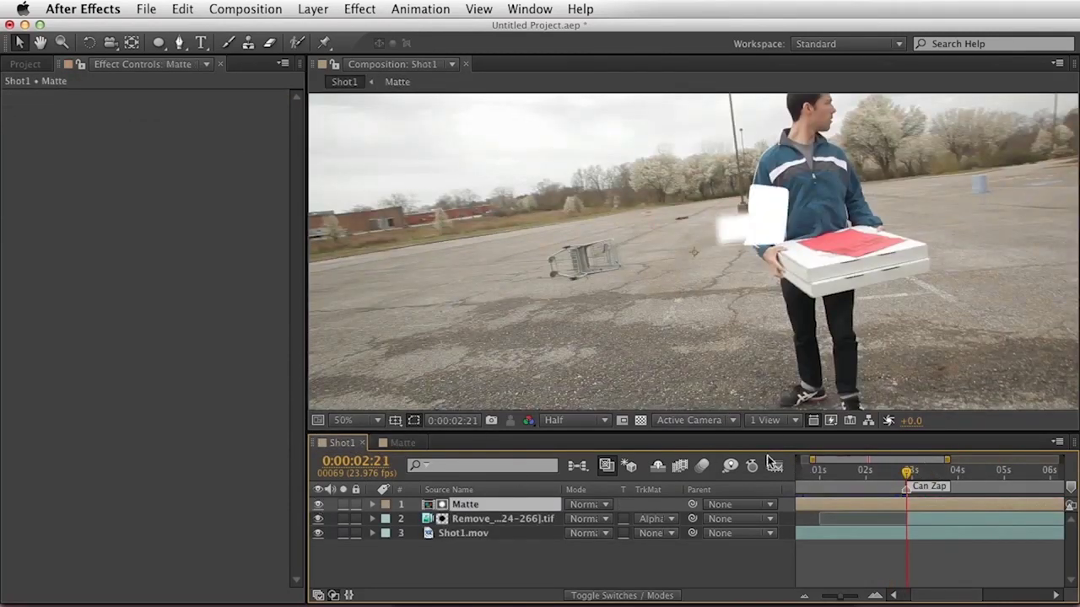
{"action": "mouse_move", "coordinate": [907, 477]}
{"action": "left_mouse_down"}
{"action": "mouse_move", "coordinate": [919, 476]}
{"action": "mouse_move", "coordinate": [878, 478]}
{"action": "mouse_move", "coordinate": [903, 477]}
{"action": "mouse_move", "coordinate": [895, 474]}
{"action": "left_mouse_up"}
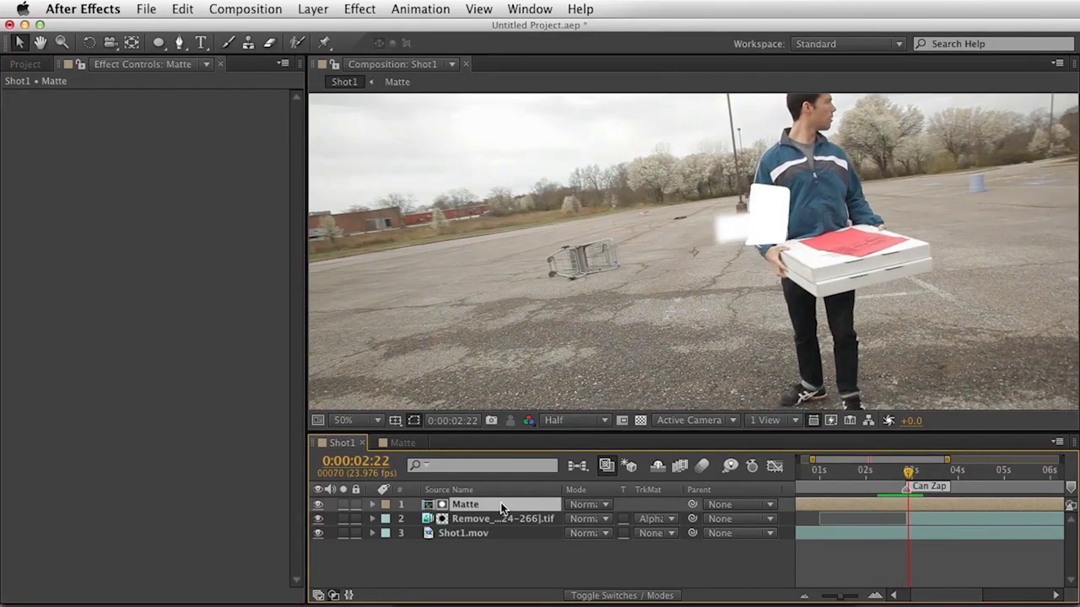
Set the blending mode of White Solid 1 in the Matte composition to Silhouette Alpha and check the resulting matte
{"action": "double_click", "coordinate": [501, 506]}
{"action": "left_click", "coordinate": [560, 507]}
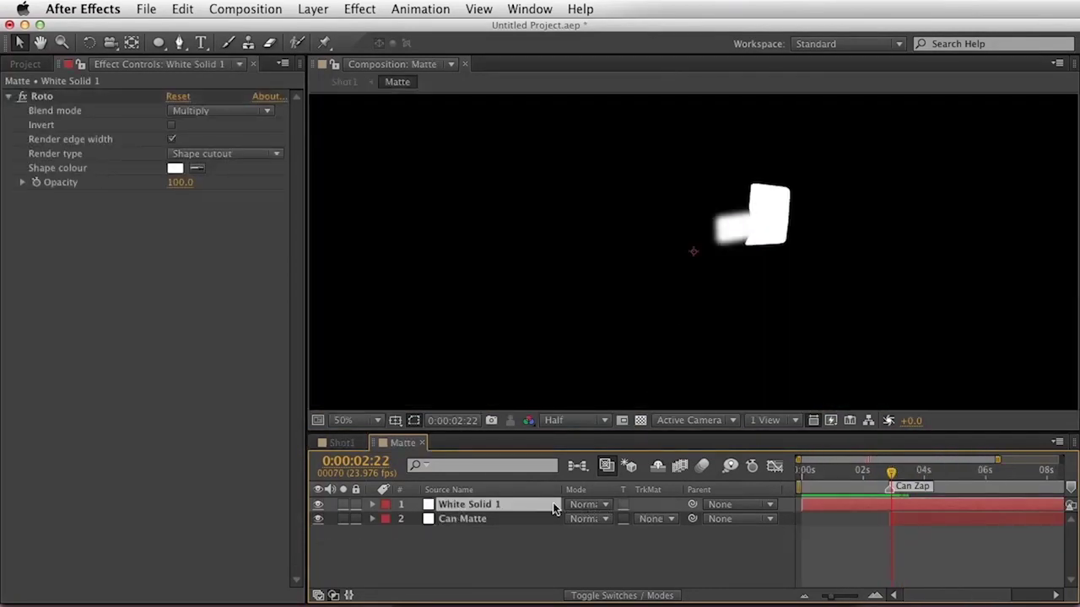
{"action": "left_click", "coordinate": [589, 508]}
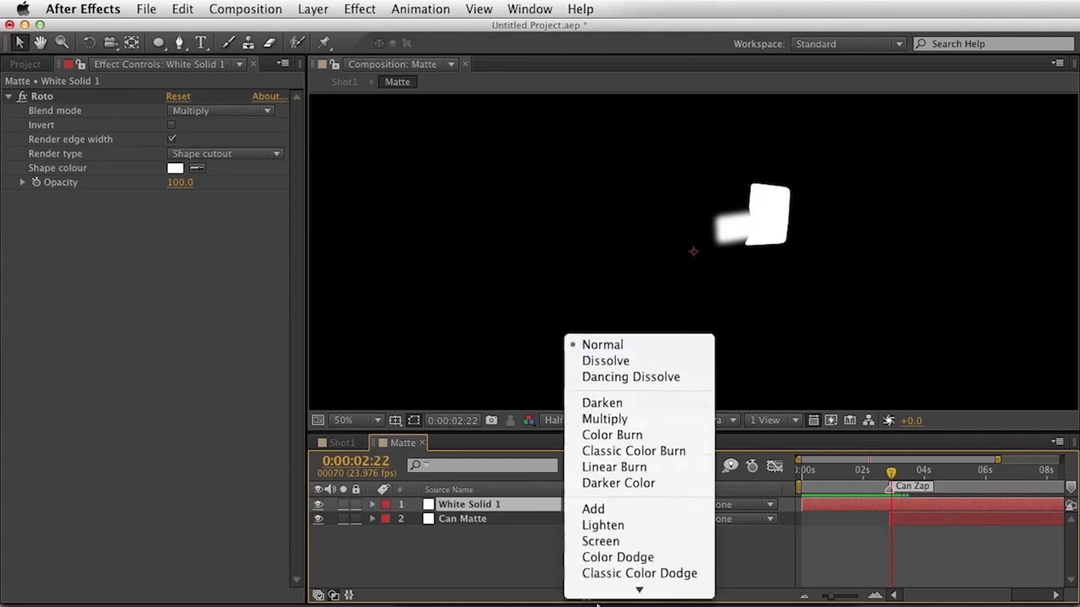
{"action": "mouse_move", "coordinate": [597, 604]}
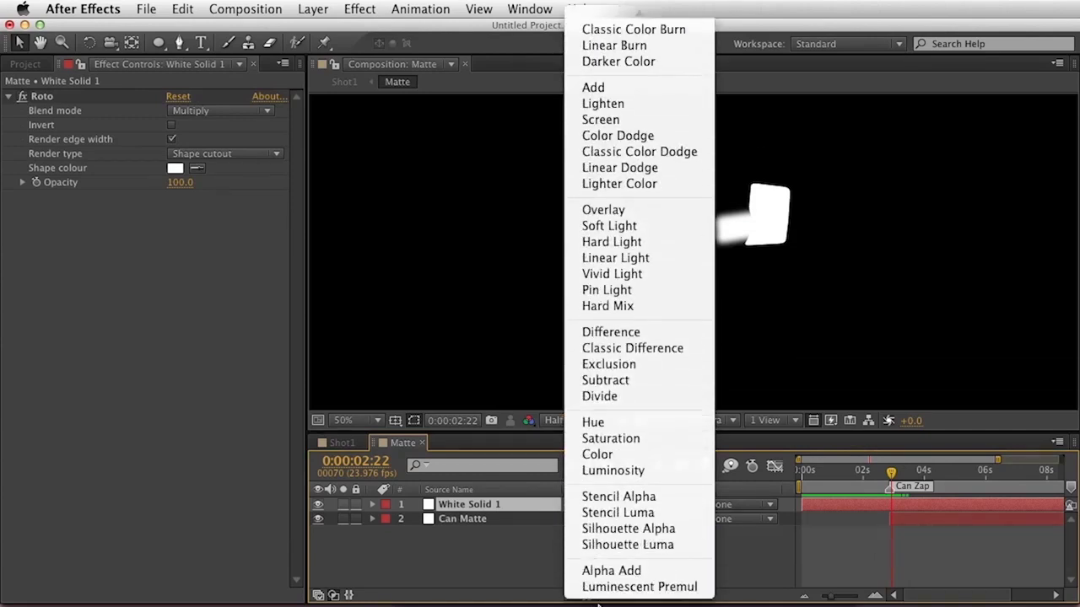
{"action": "left_click", "coordinate": [628, 529]}
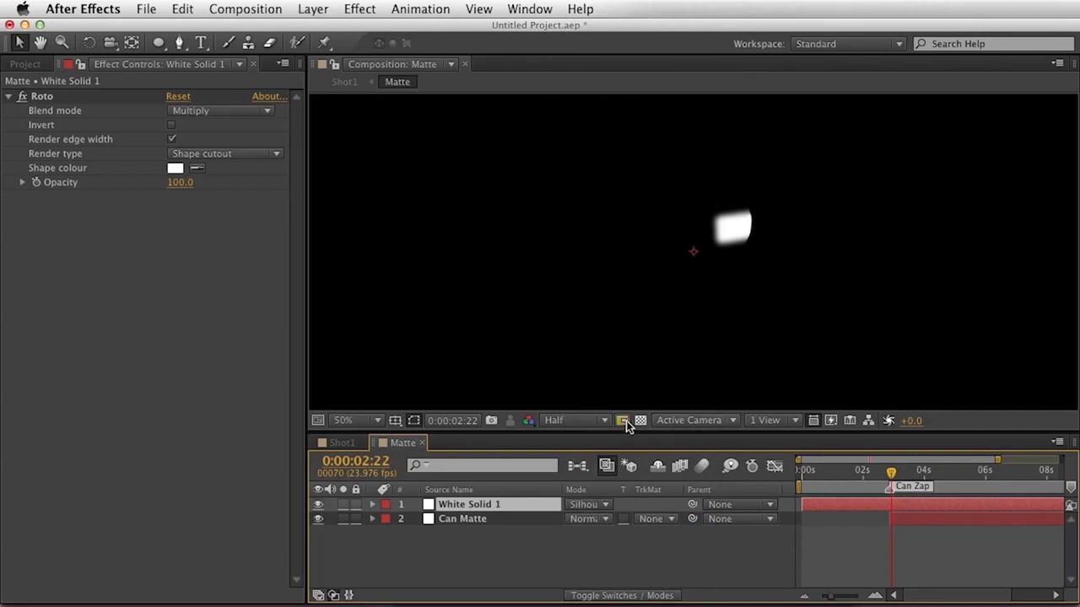
{"action": "left_click", "coordinate": [640, 420]}
{"action": "left_click", "coordinate": [640, 420]}
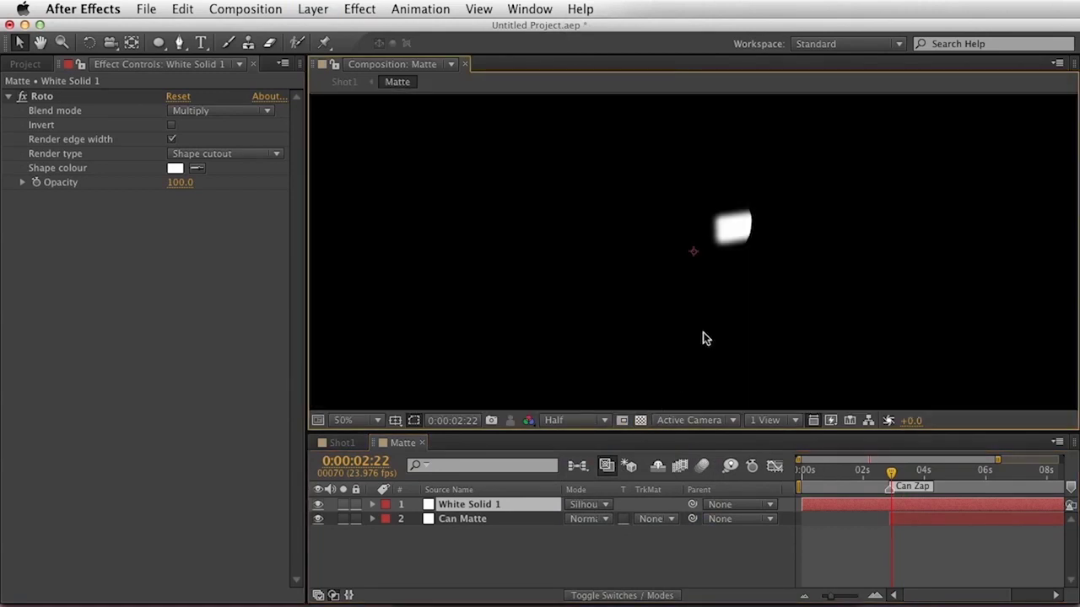
Hide the Matte layer in Shot1, then temporarily solo the Remove layer at 0:00:02:21 to inspect the masked patch
{"action": "left_click", "coordinate": [342, 442]}
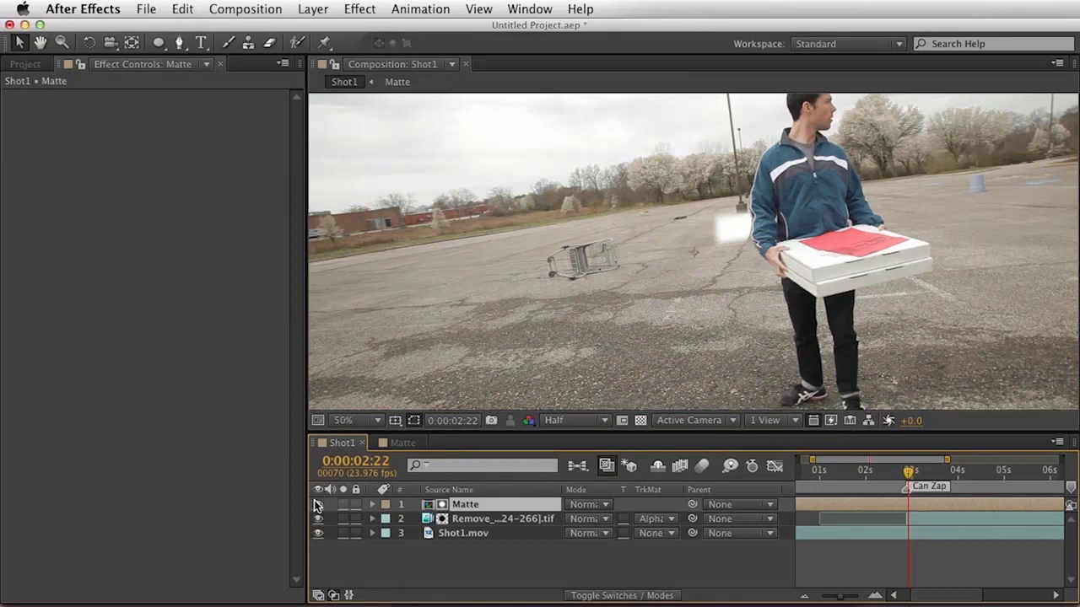
{"action": "left_click", "coordinate": [318, 504]}
{"action": "left_click_drag", "start_coordinate": [908, 470], "coordinate": [901, 492]}
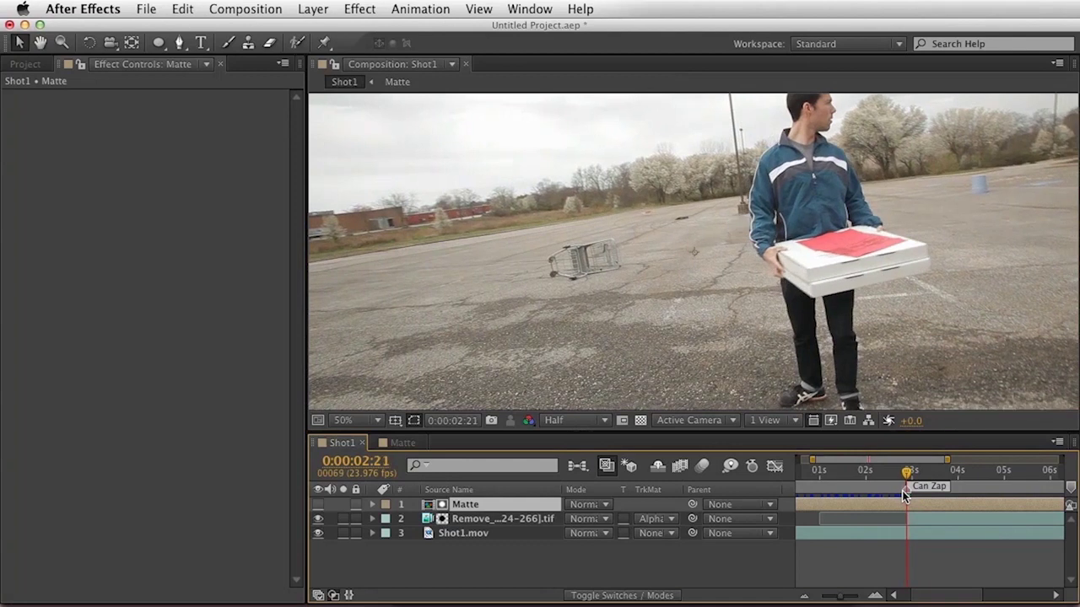
{"action": "left_click", "coordinate": [343, 520]}
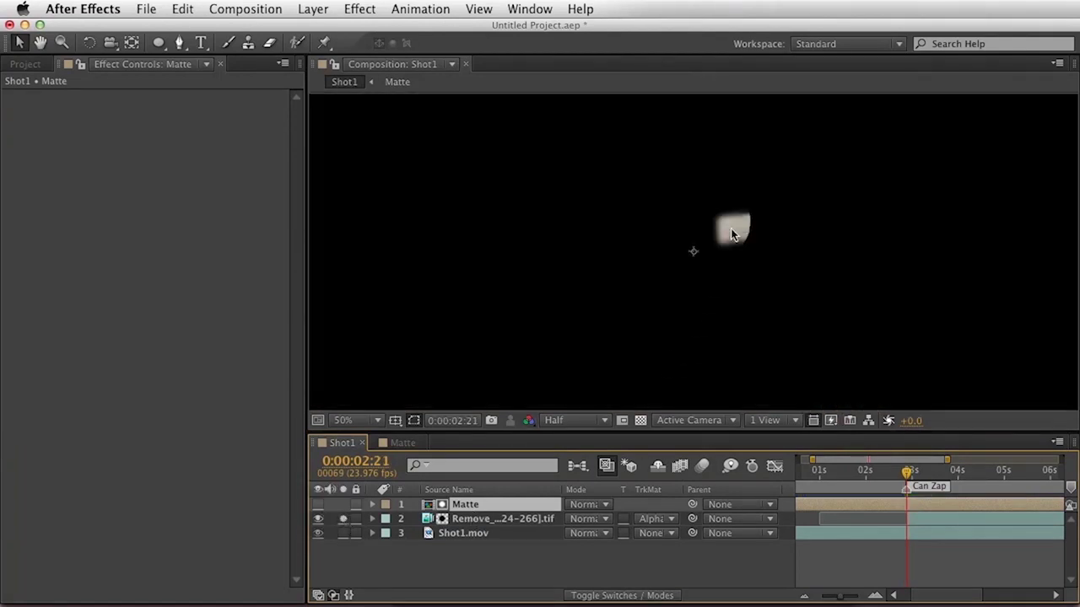
{"action": "left_click", "coordinate": [343, 520]}
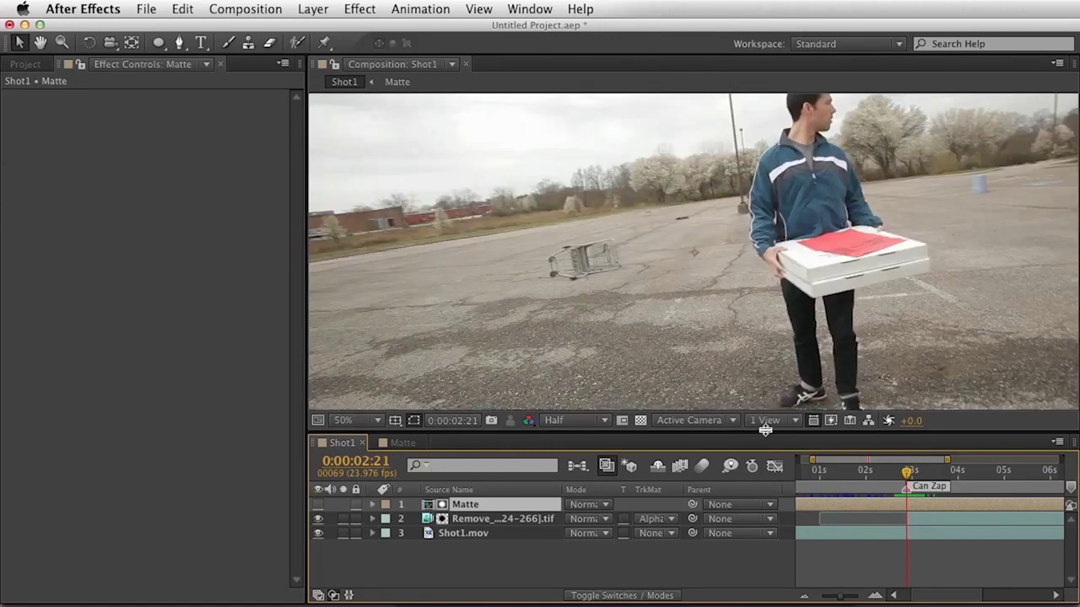
{"action": "mouse_move", "coordinate": [901, 471]}
{"action": "left_mouse_down"}
{"action": "mouse_move", "coordinate": [934, 473]}
{"action": "mouse_move", "coordinate": [885, 477]}
{"action": "left_mouse_up"}
Save the project as OrderUpComposite in the 2_Projects folder and maximize the composition viewer
{"action": "key", "text": "super+s"}
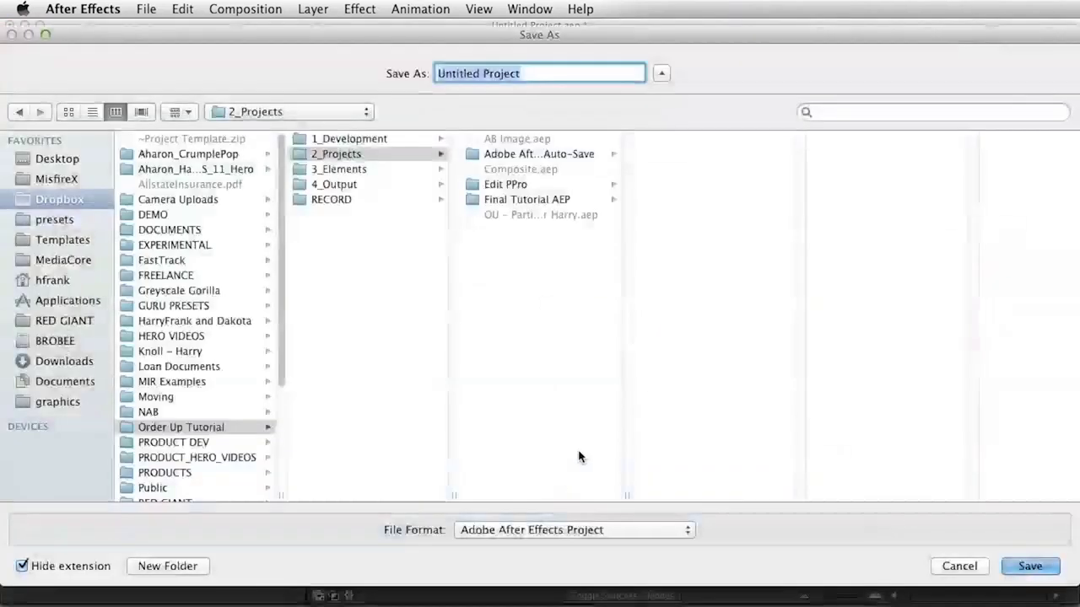
{"action": "left_click", "coordinate": [505, 171]}
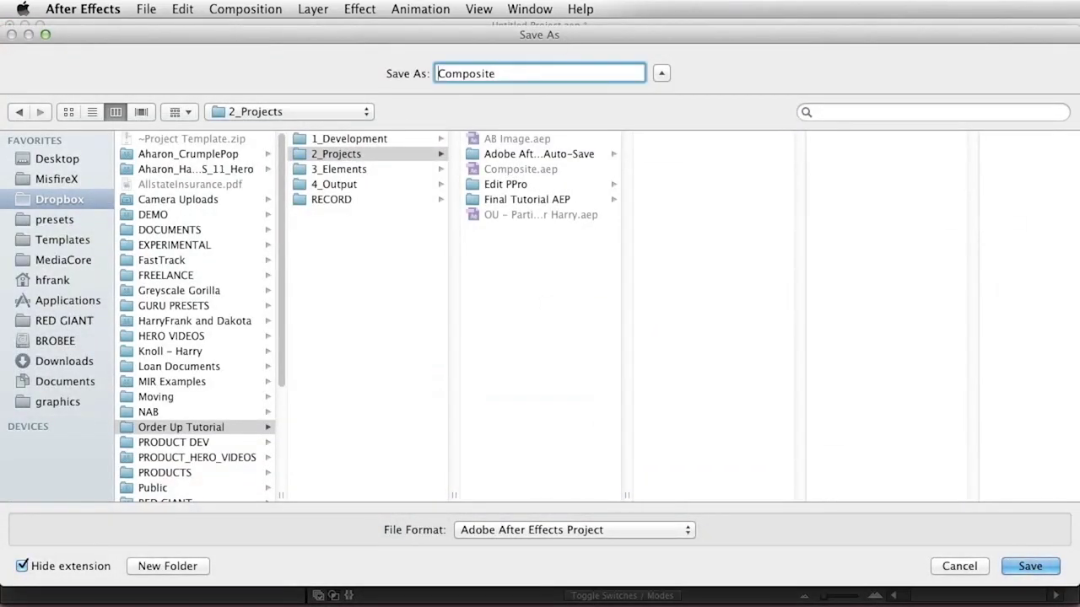
{"action": "type", "text": "OrderUp"}
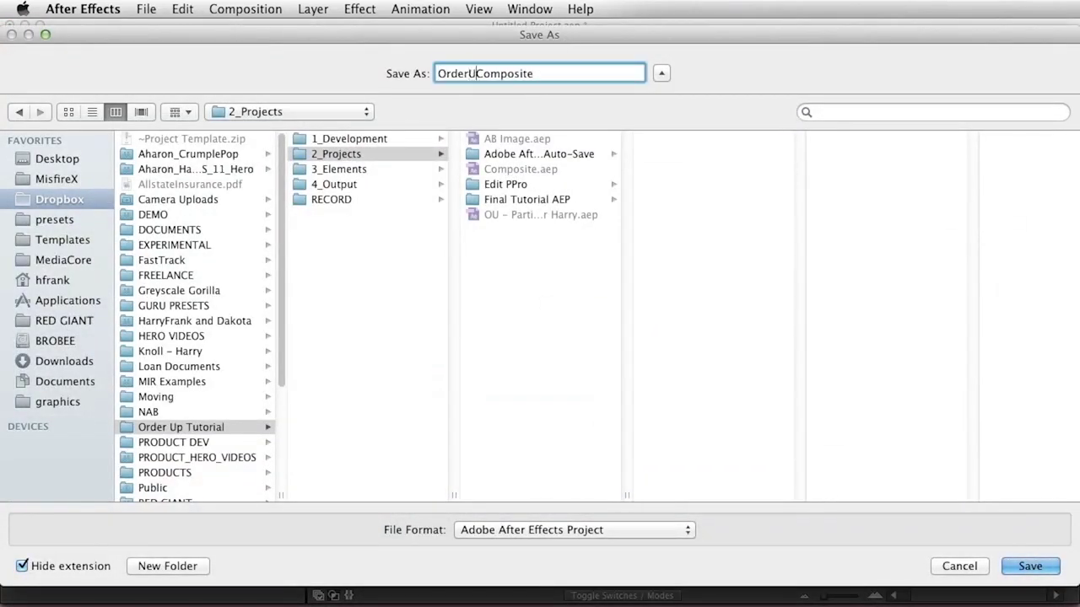
{"action": "key", "text": "Return"}
{"action": "key", "text": "grave"}
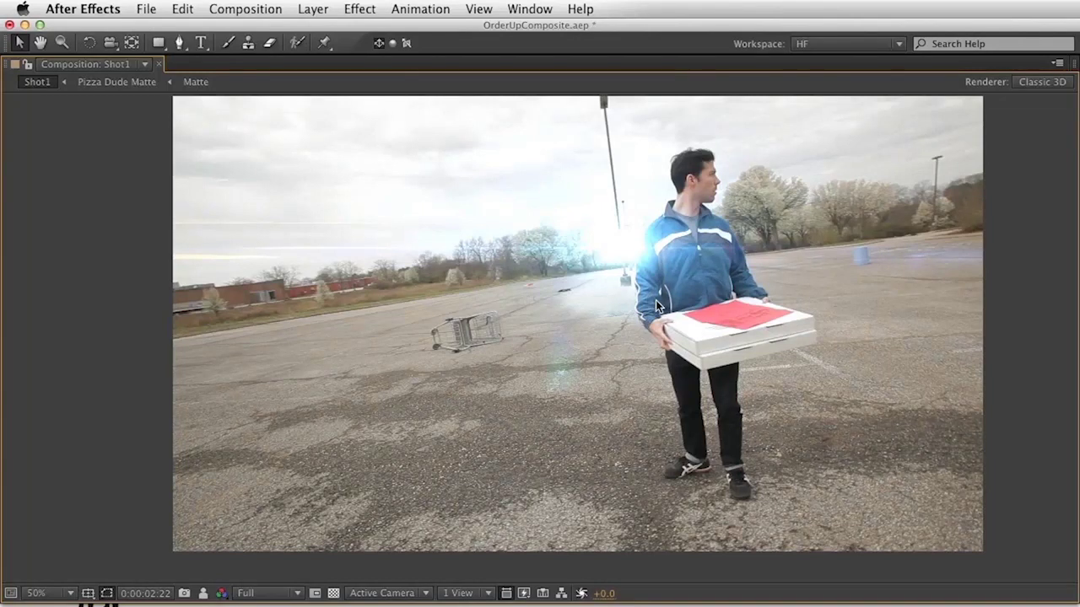
Open the Products page of the graymachine website and look through the listed training titles
{"action": "key", "text": "F5"}
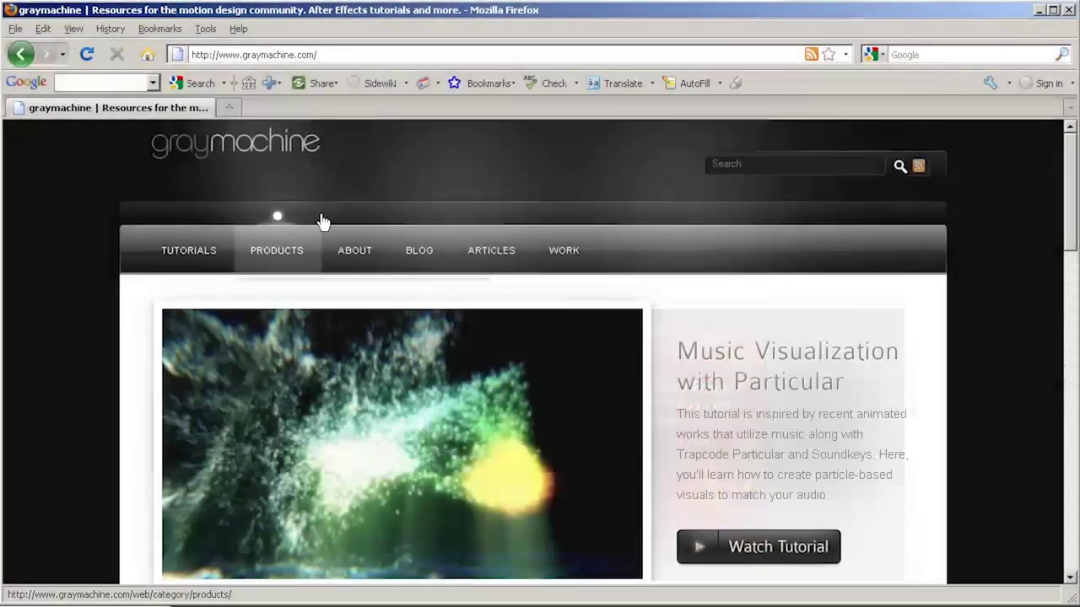
{"action": "left_click", "coordinate": [292, 253]}
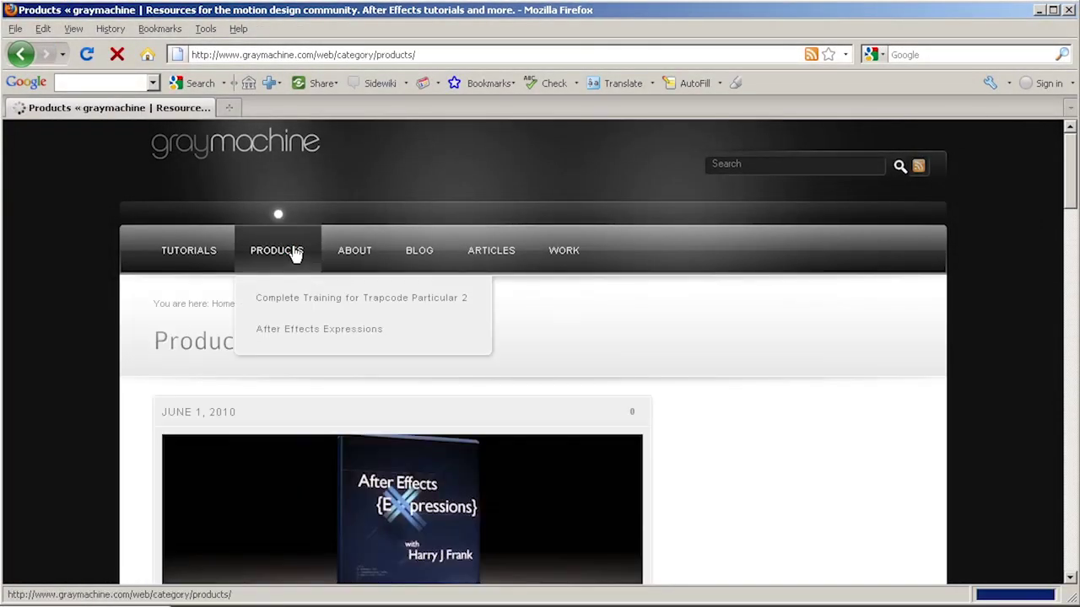
{"action": "scroll", "coordinate": [615, 374], "scroll_direction": "down", "scroll_amount": 10}
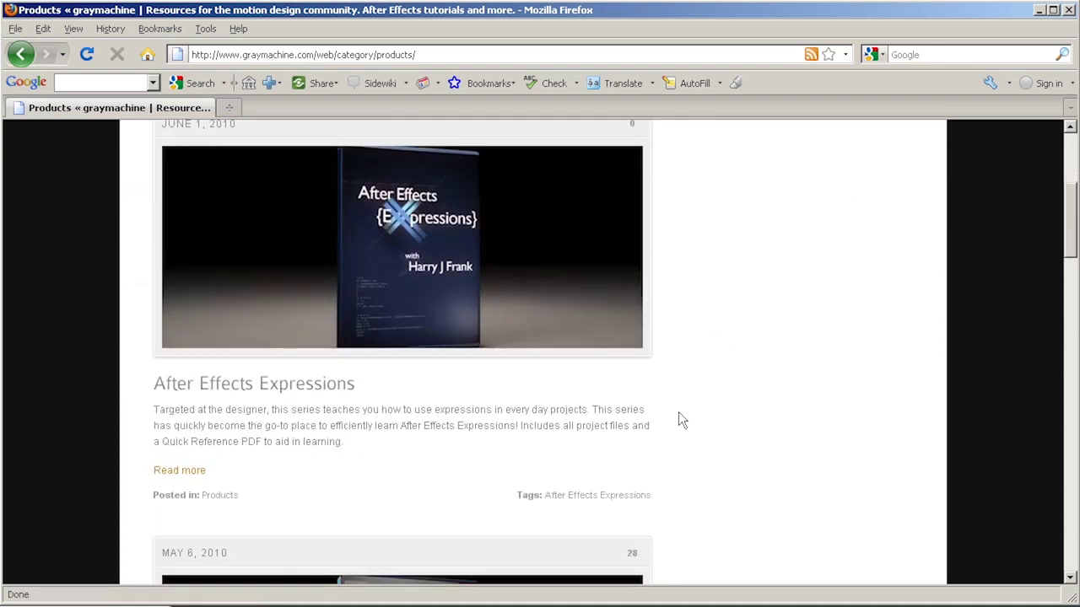
{"action": "scroll", "coordinate": [685, 422], "scroll_direction": "down", "scroll_amount": 1}
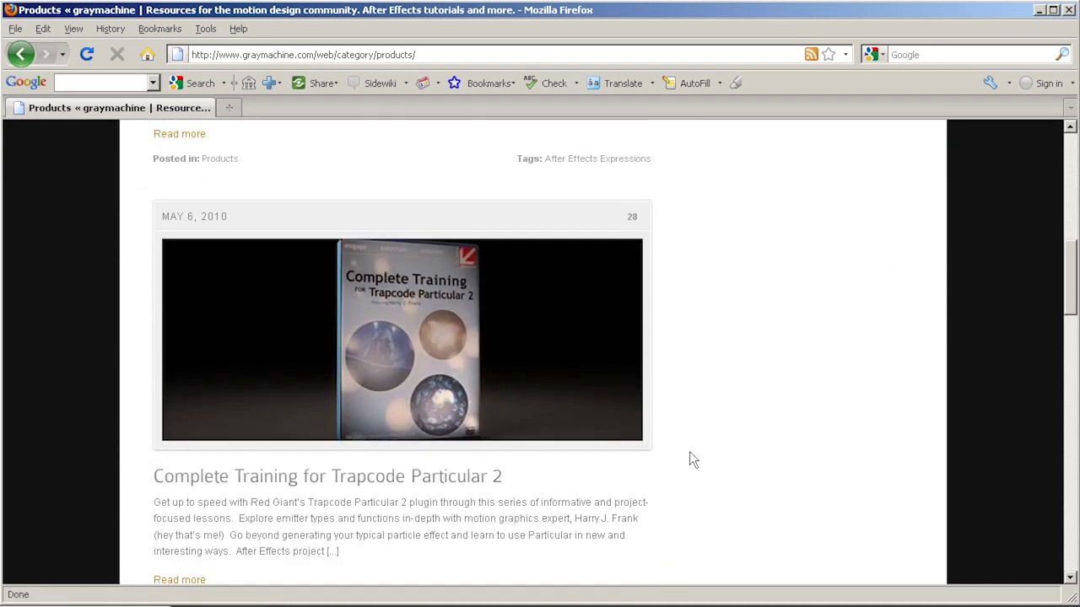
{"action": "scroll", "coordinate": [689, 452], "scroll_direction": "down", "scroll_amount": 12}
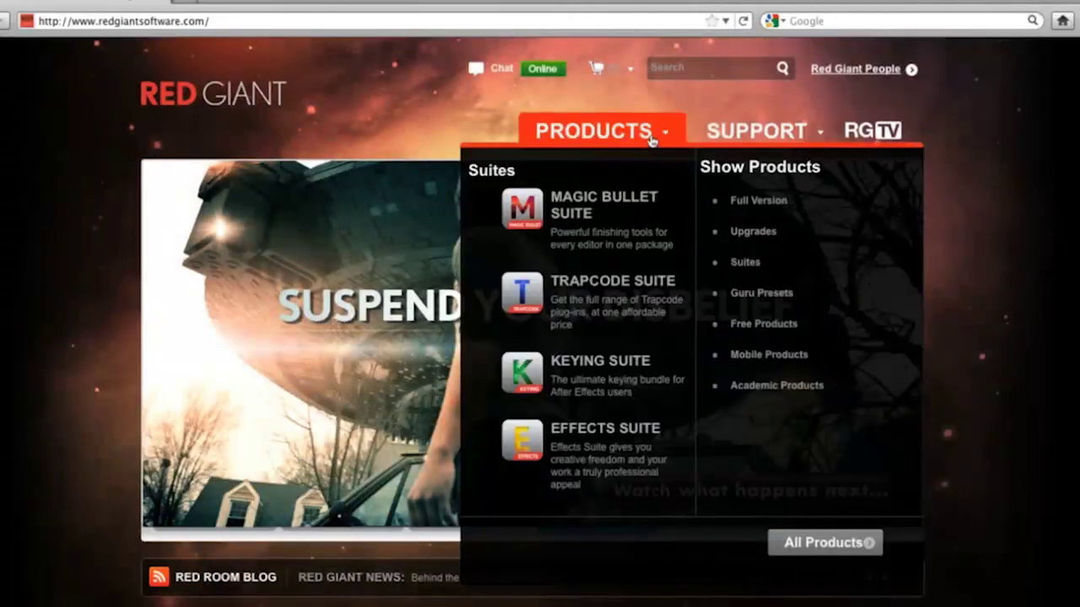
On the Red Giant website, open the Trapcode Suite page and go to its free trial
{"action": "left_click", "coordinate": [607, 281]}
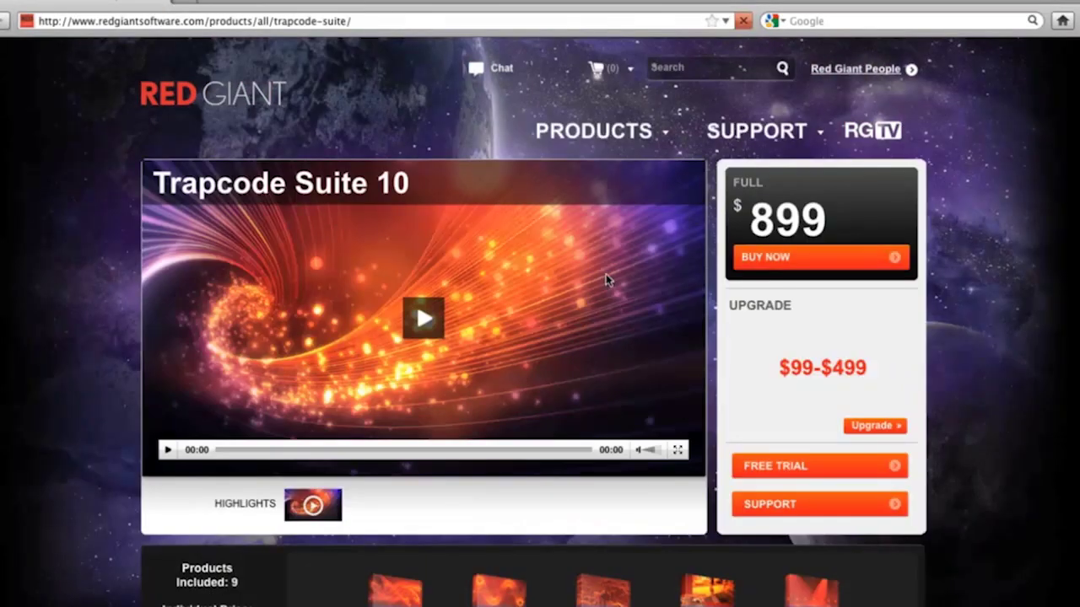
{"action": "left_click", "coordinate": [776, 469]}
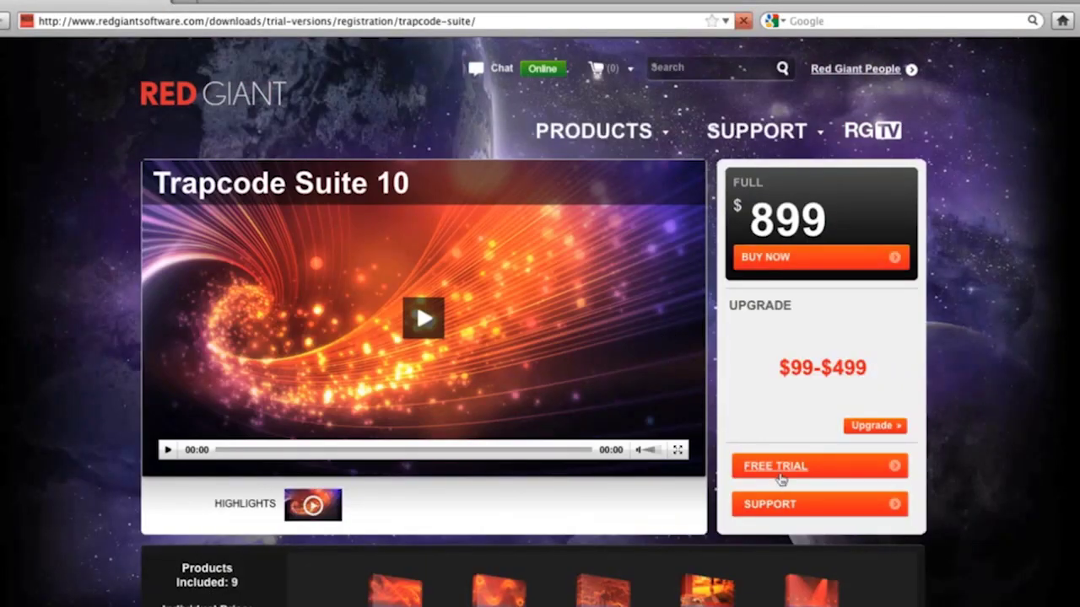